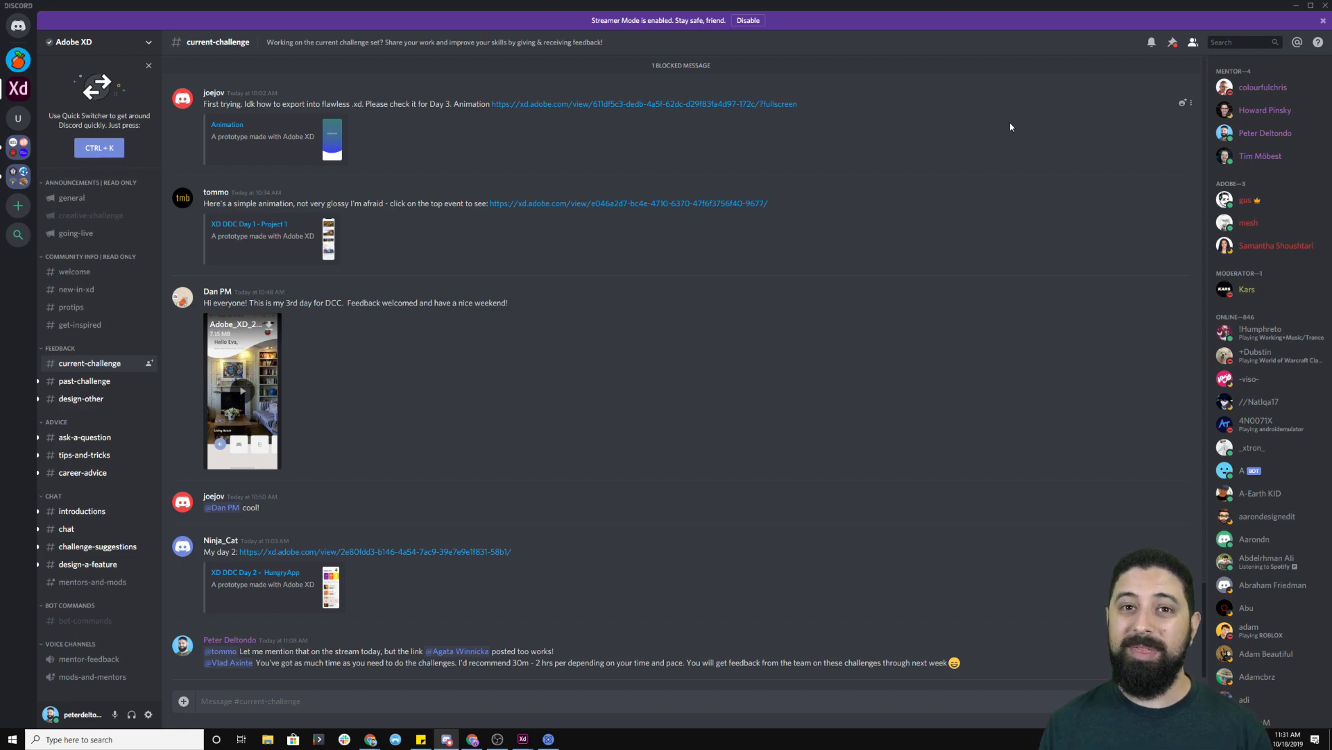
- Switch to the browser, close the Photoshop stream tab and examine the Repeat Grid challenge on the Behance Daily Creative Challenge page
{"action": "left_click", "coordinate": [1295, 5]}
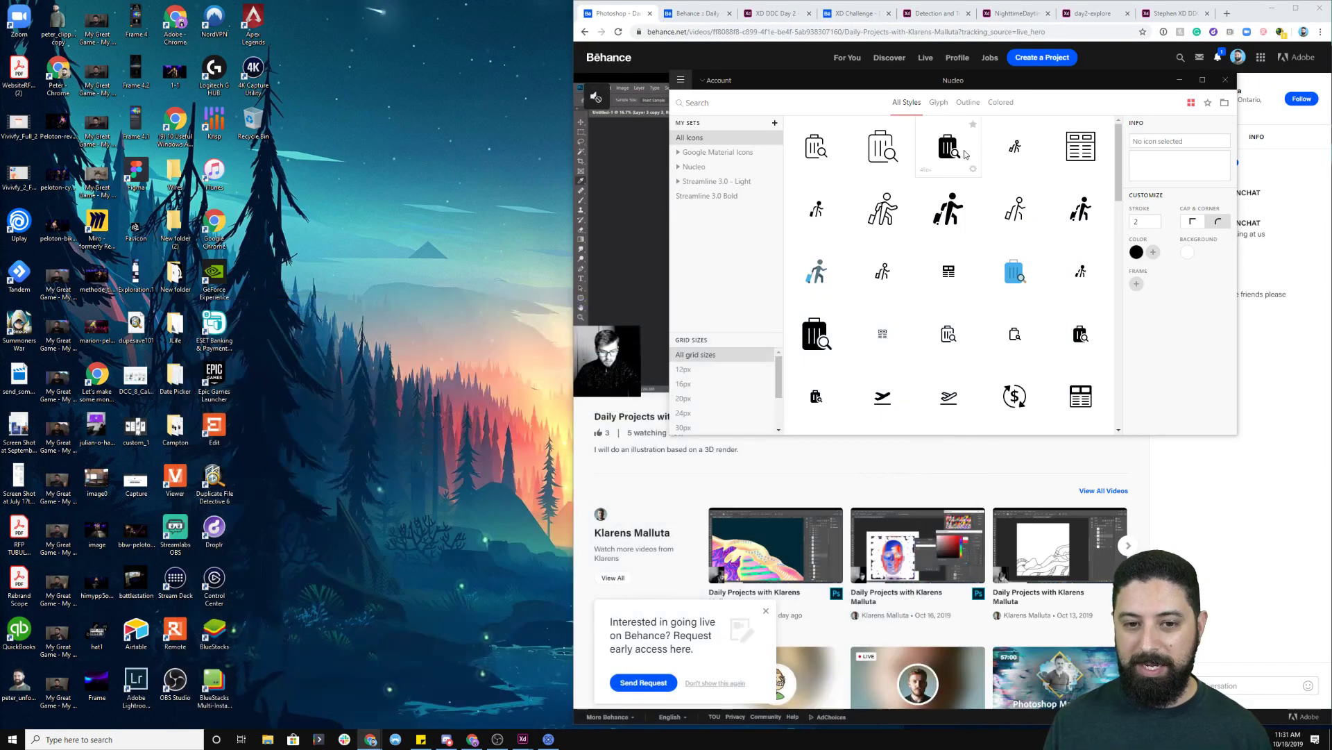
{"action": "left_click", "coordinate": [650, 13]}
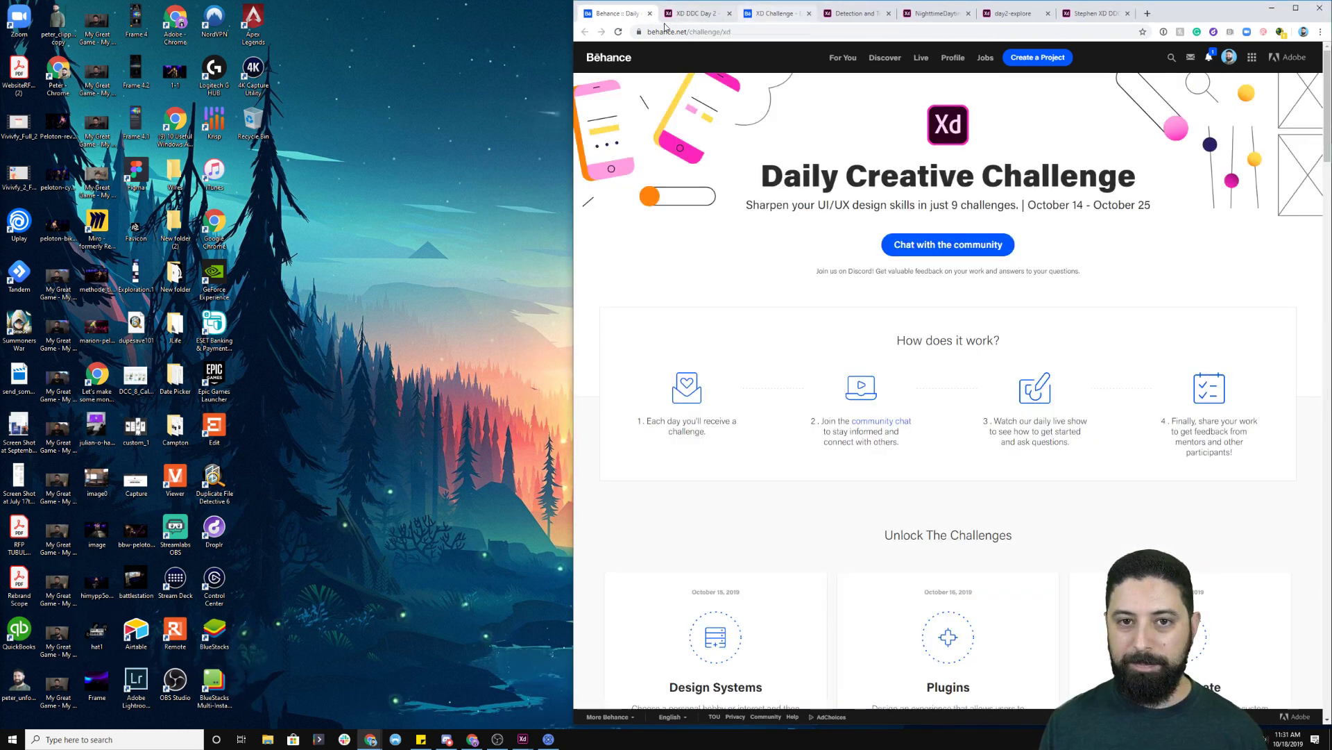
{"action": "left_click", "coordinate": [1296, 8]}
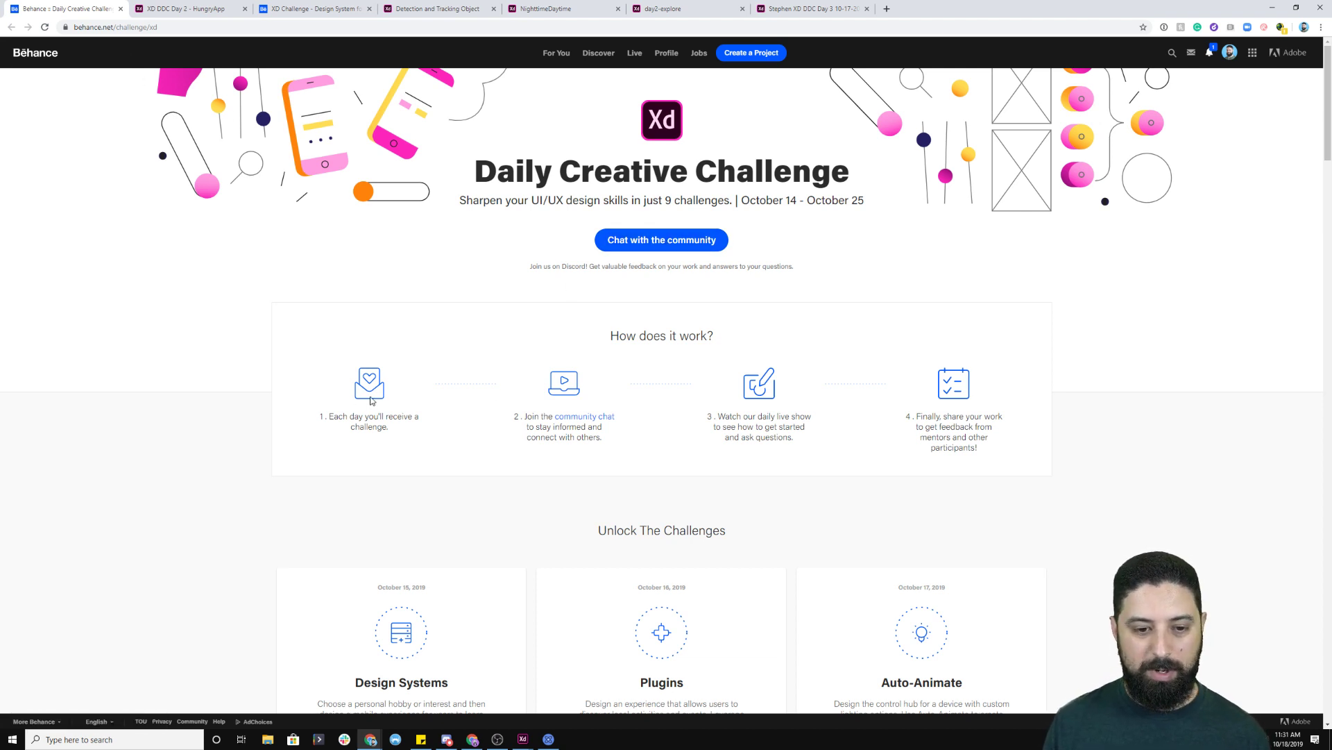
{"action": "scroll", "coordinate": [378, 399], "scroll_direction": "down", "scroll_amount": 4}
{"action": "scroll", "coordinate": [380, 399], "scroll_direction": "down", "scroll_amount": 3}
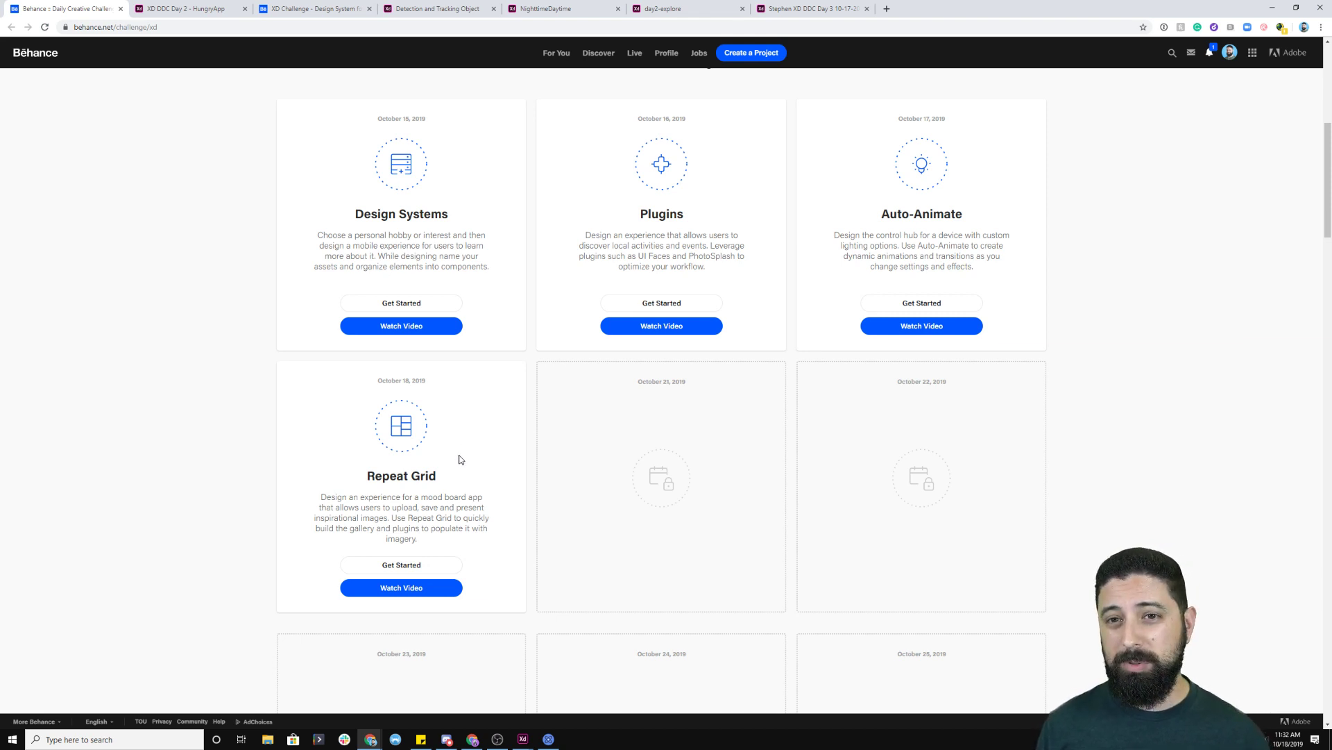
- Switch to the XD DDC Day 4 document in Adobe XD and read the prompt and principle on the Day 4 artboard
{"action": "left_click", "coordinate": [525, 740]}
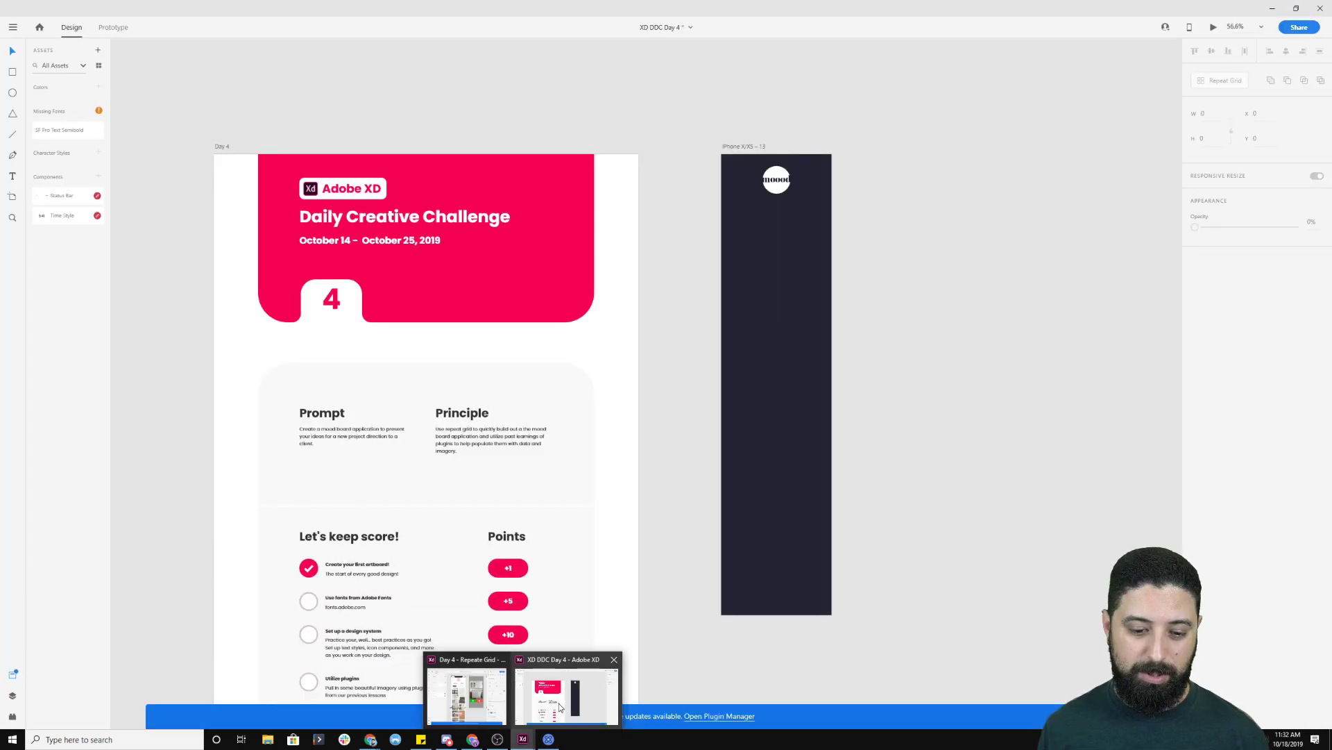
{"action": "left_click", "coordinate": [560, 707]}
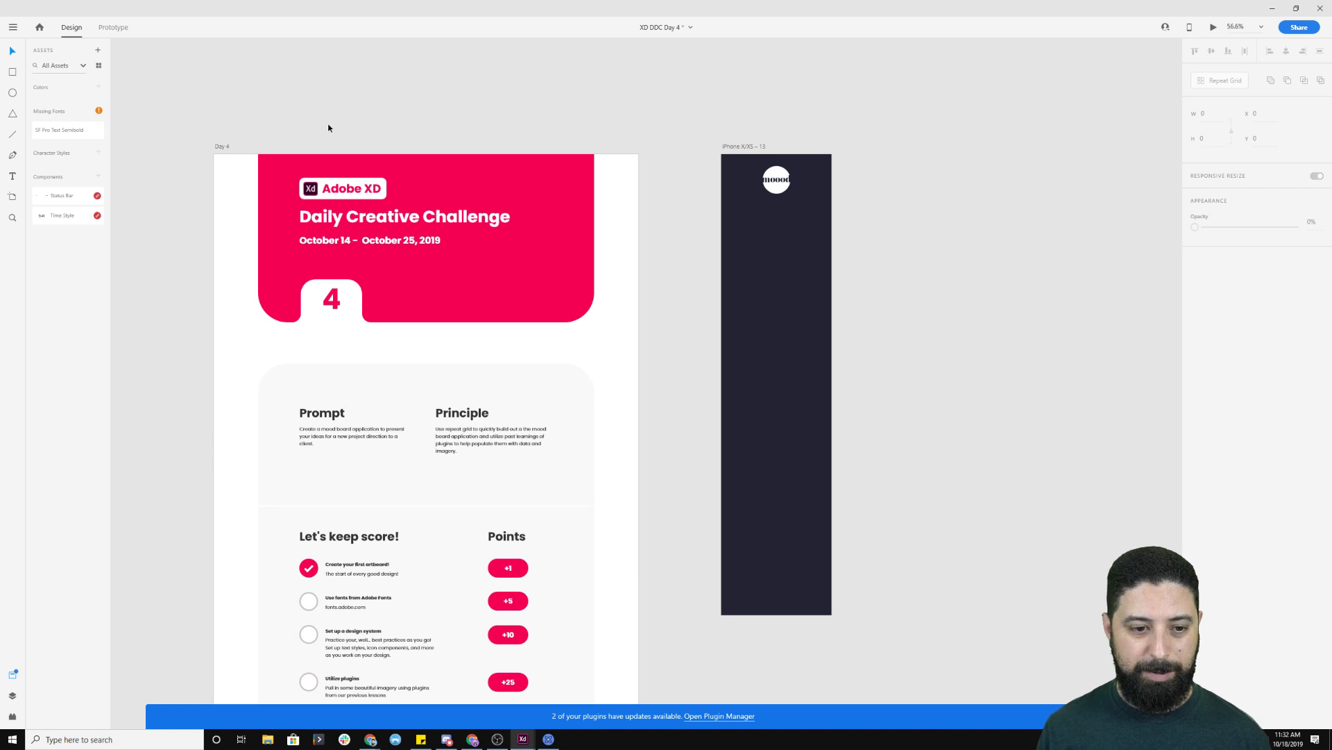
{"action": "scroll", "coordinate": [378, 397], "scroll_direction": "up", "scroll_amount": 4}
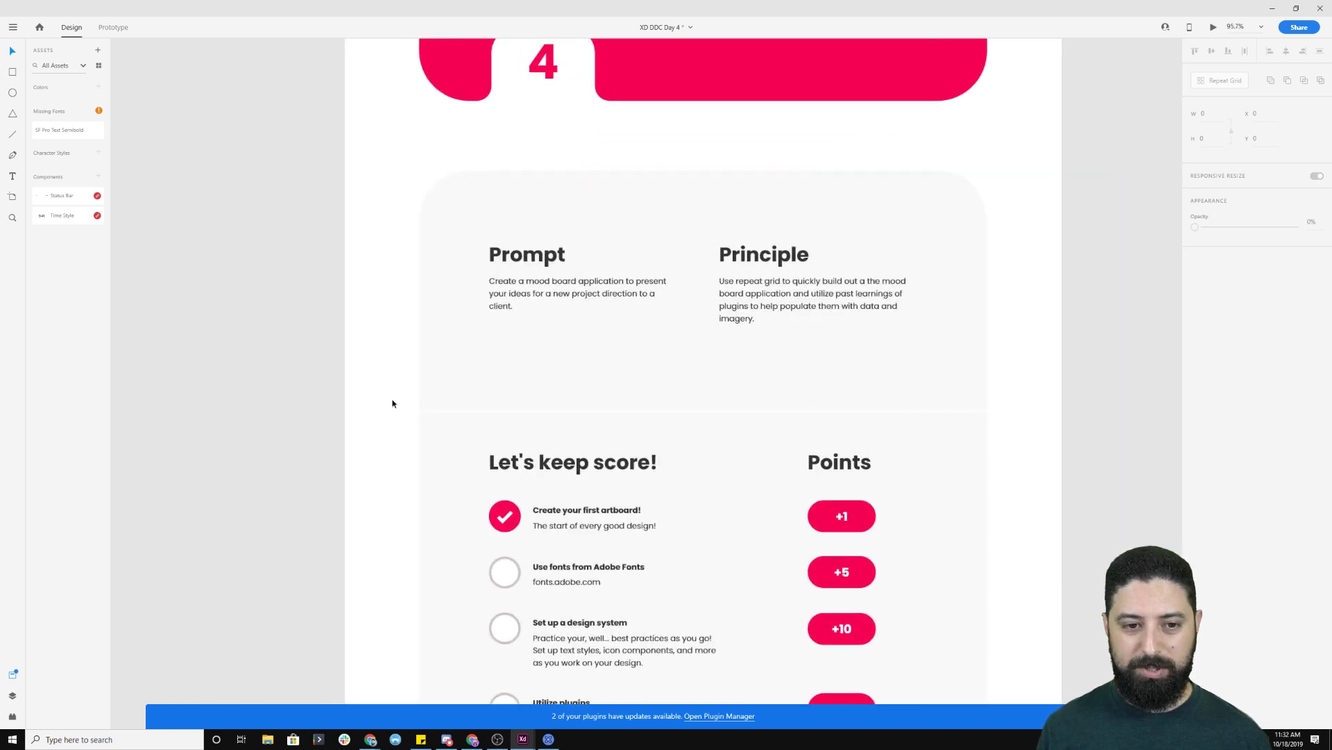
{"action": "left_click_drag", "start_coordinate": [687, 360], "coordinate": [574, 354]}
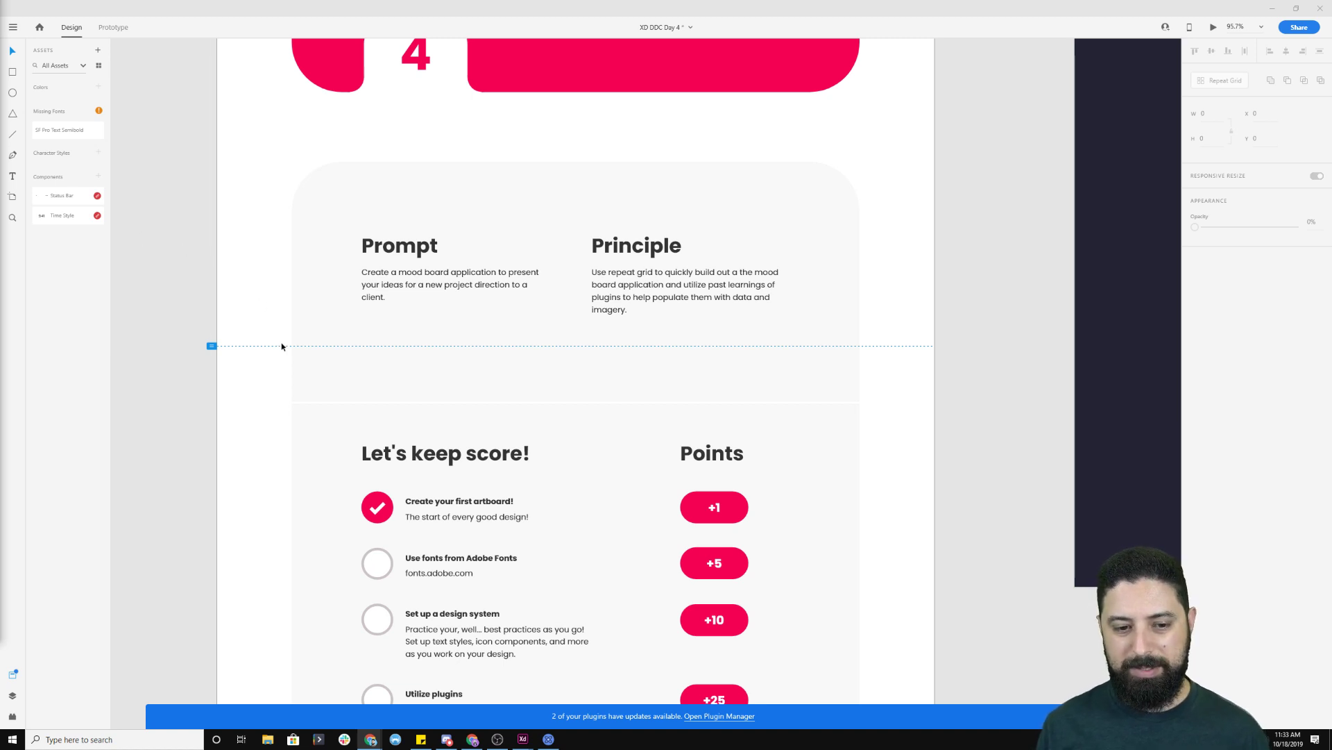
- Examine the mood board design examples in the Inspiration section of the Day 4 artboard, undoing any accidental move of the background panel
{"action": "scroll", "coordinate": [279, 345], "scroll_direction": "down", "scroll_amount": 5}
{"action": "left_click_drag", "start_coordinate": [308, 559], "coordinate": [349, 203]}
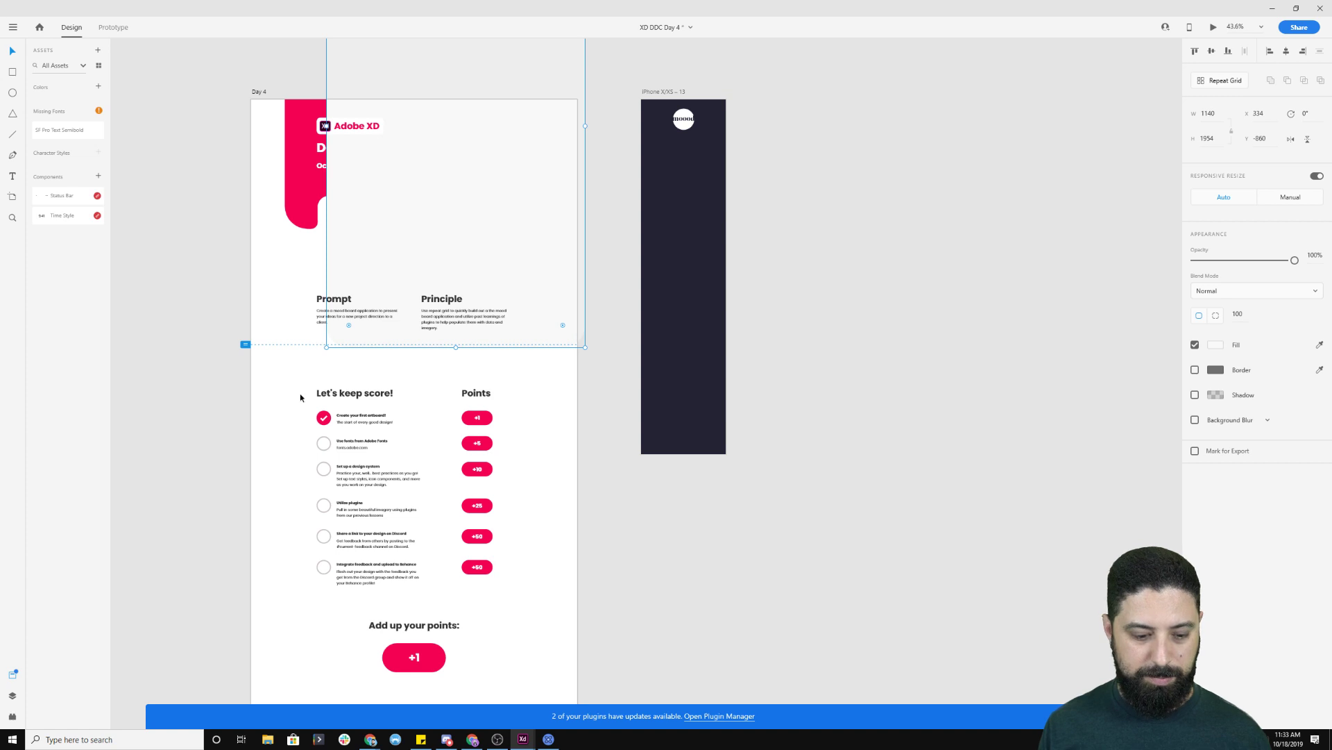
{"action": "key", "text": "ctrl+z"}
{"action": "left_click_drag", "start_coordinate": [241, 506], "coordinate": [243, 499]}
{"action": "scroll", "coordinate": [268, 351], "scroll_direction": "down", "scroll_amount": 8}
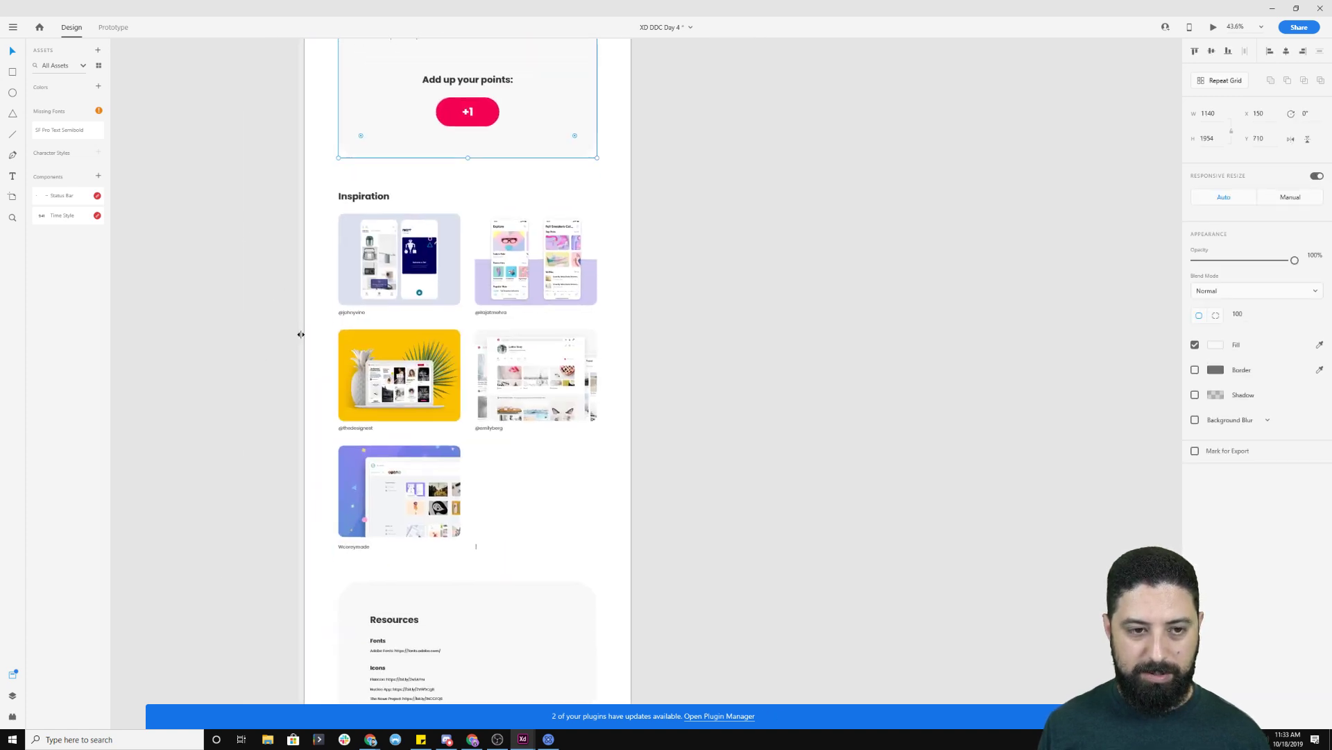
{"action": "scroll", "coordinate": [301, 330], "scroll_direction": "up", "scroll_amount": 5}
{"action": "left_click_drag", "start_coordinate": [311, 212], "coordinate": [229, 277]}
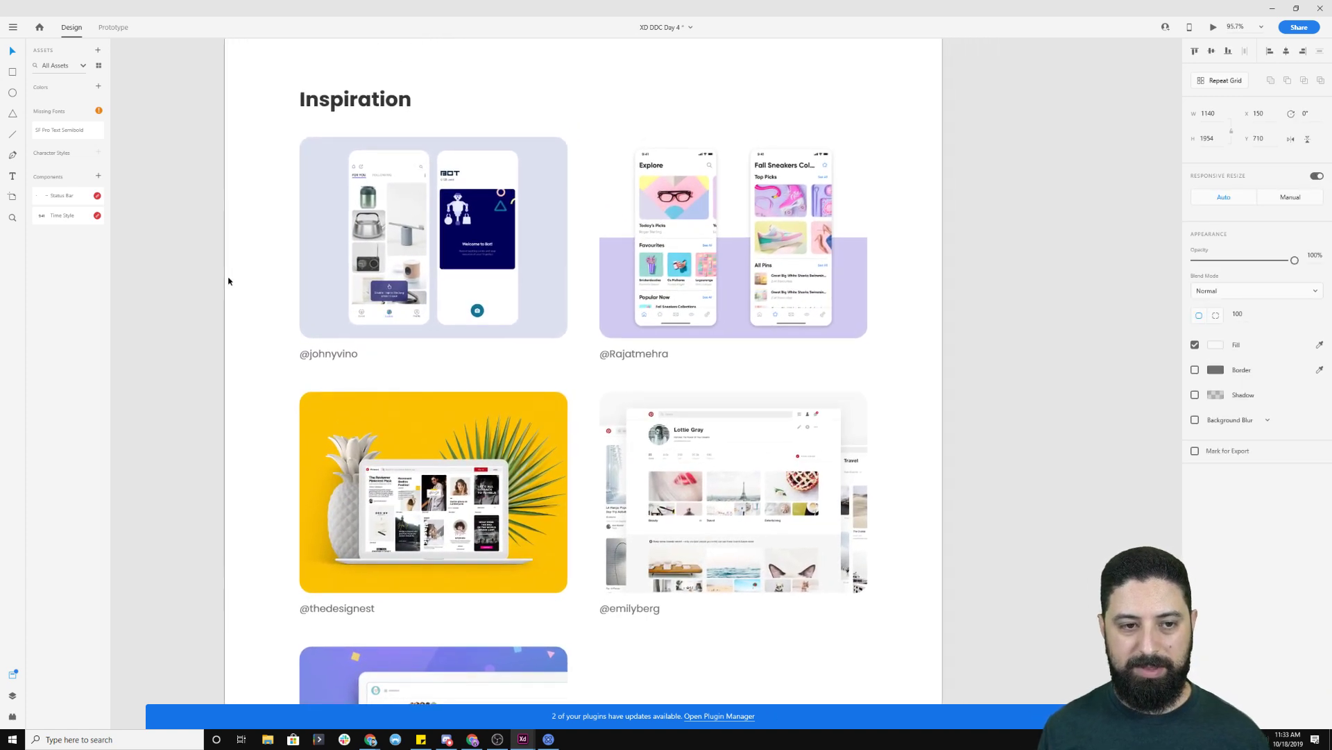
{"action": "scroll", "coordinate": [243, 283], "scroll_direction": "up", "scroll_amount": 3}
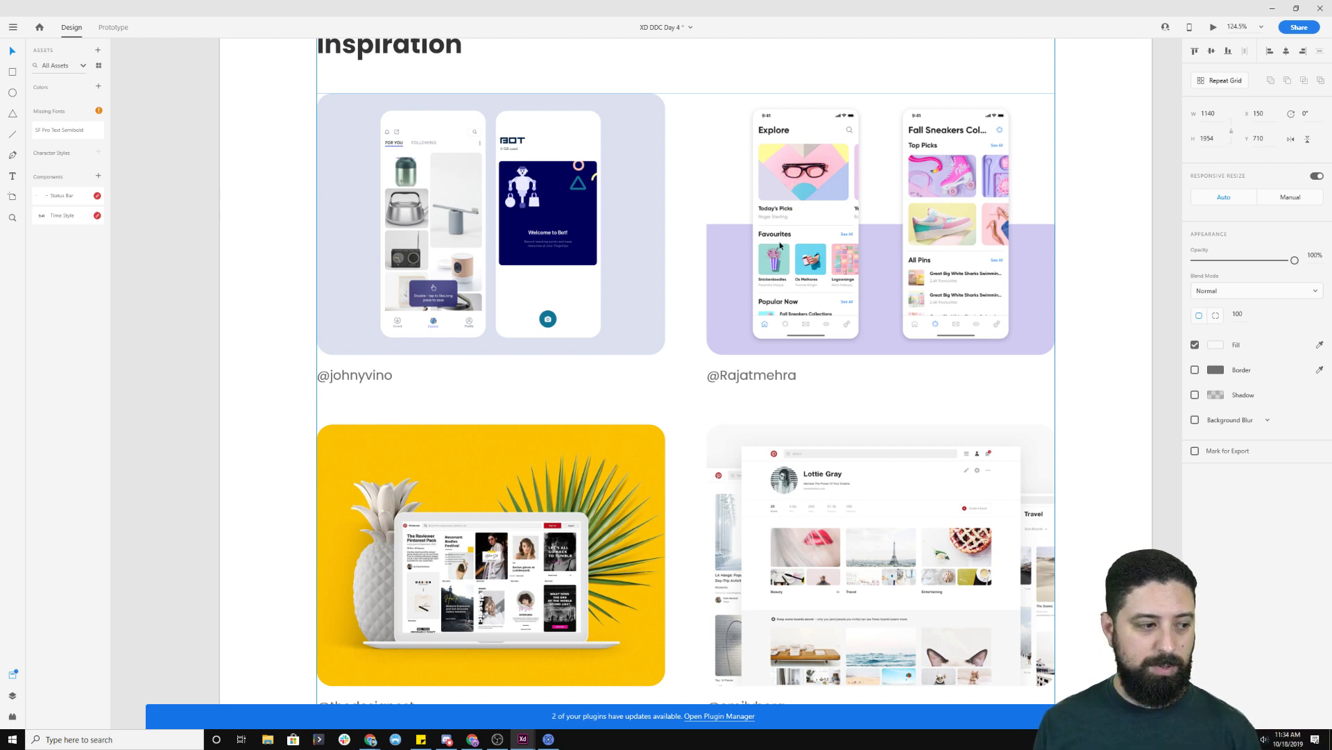
{"action": "scroll", "coordinate": [698, 401], "scroll_direction": "down", "scroll_amount": 2}
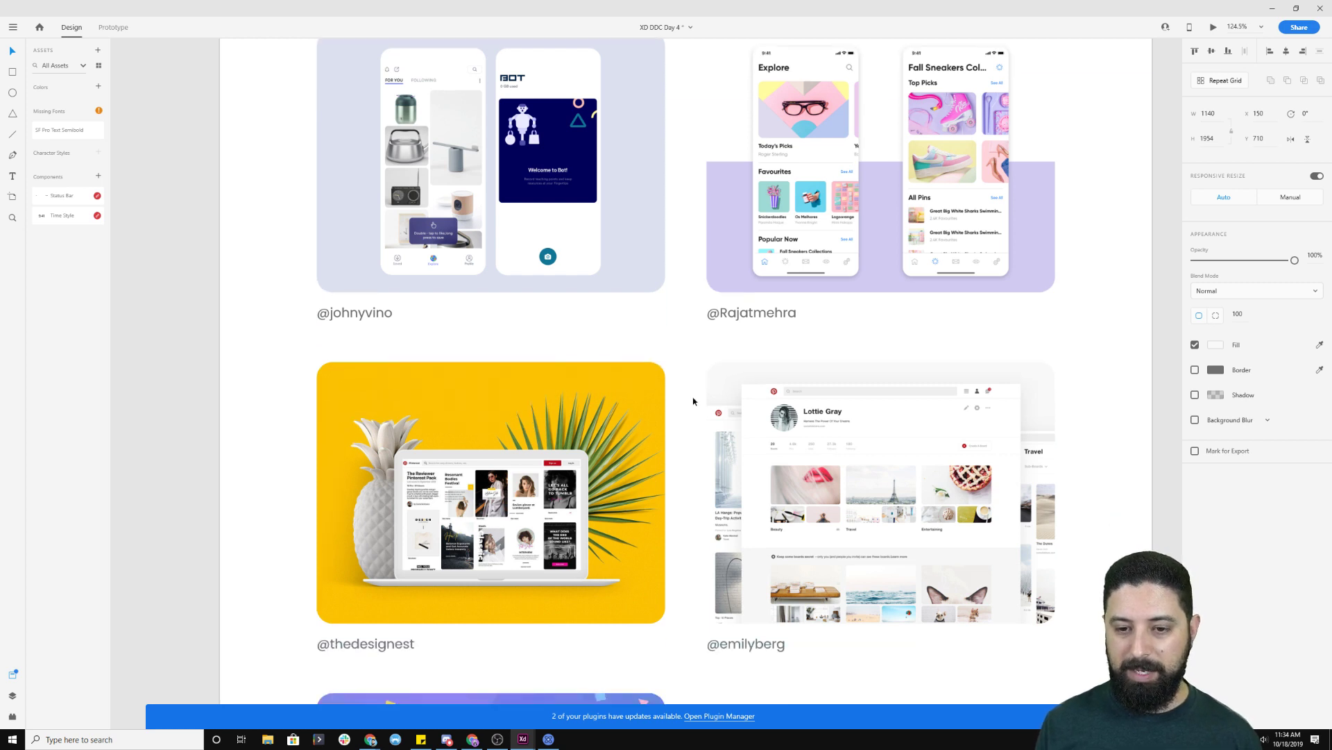
{"action": "scroll", "coordinate": [692, 401], "scroll_direction": "down", "scroll_amount": 4}
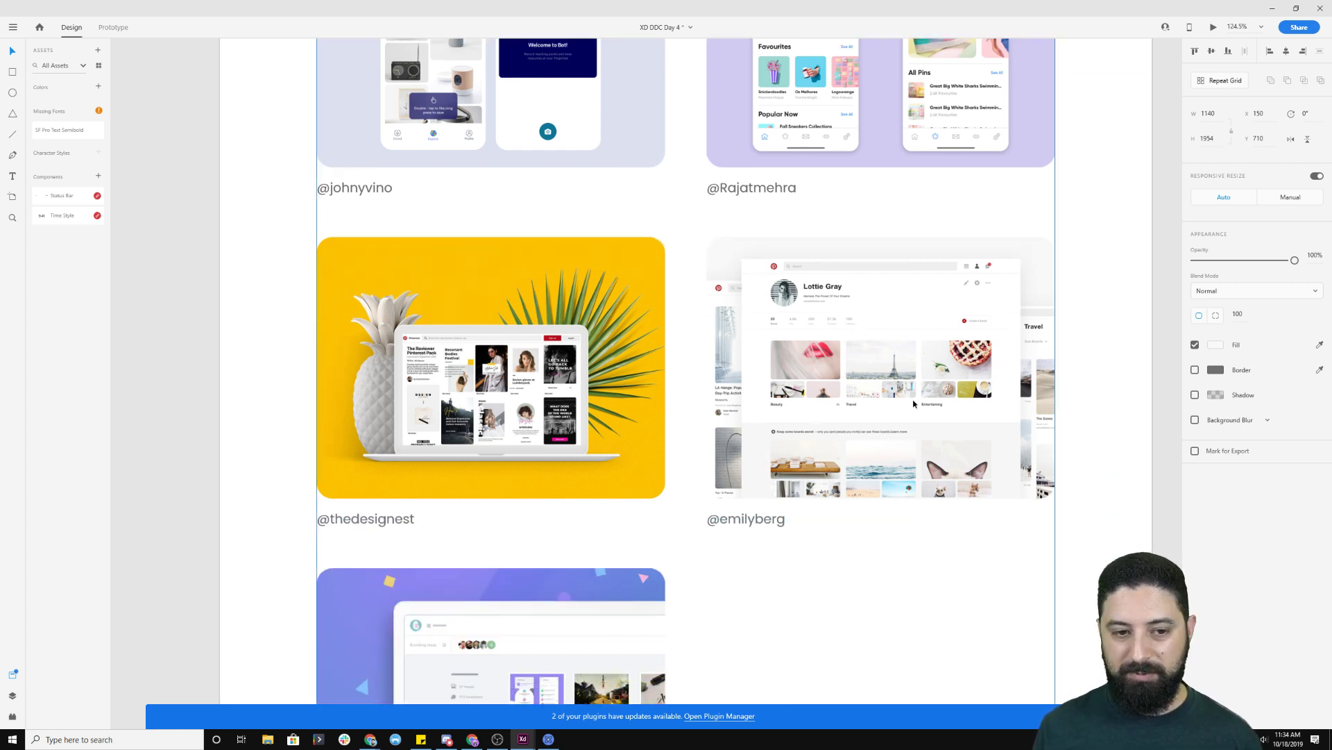
{"action": "scroll", "coordinate": [560, 424], "scroll_direction": "down", "scroll_amount": 3}
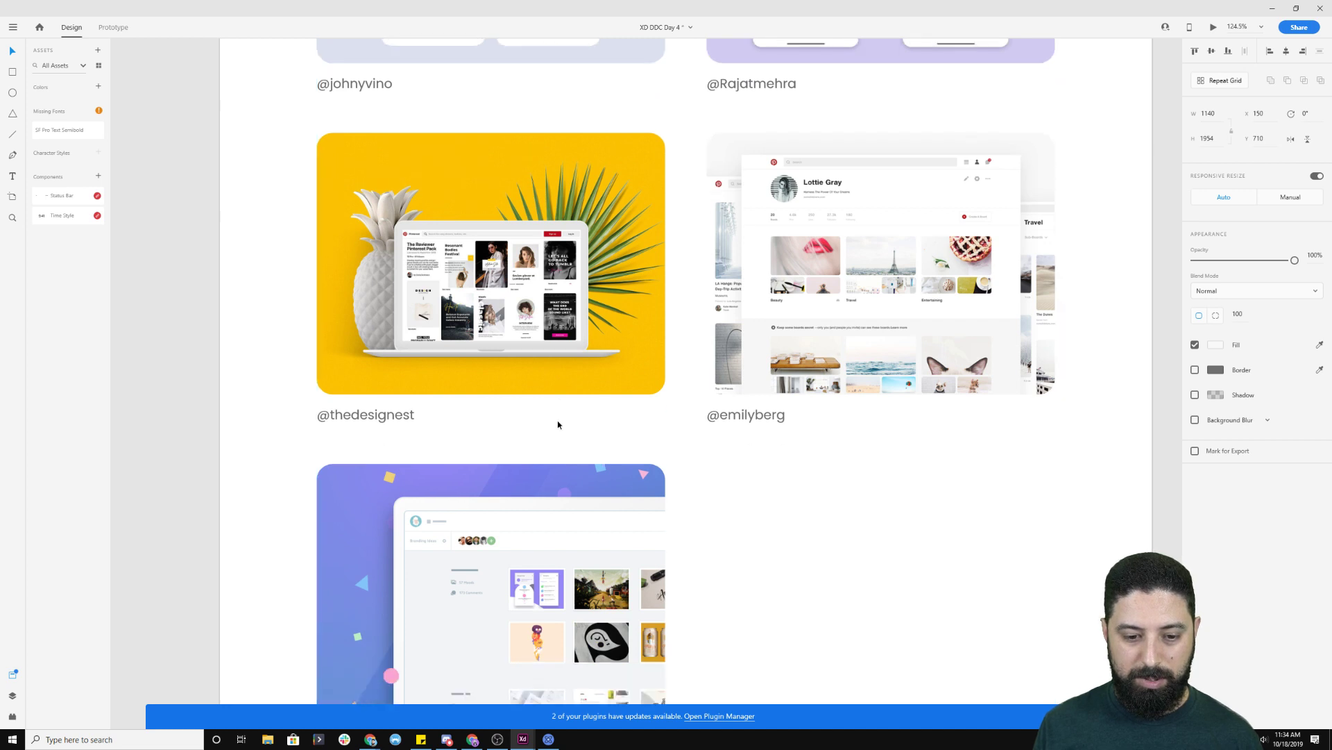
{"action": "scroll", "coordinate": [558, 424], "scroll_direction": "down", "scroll_amount": 3}
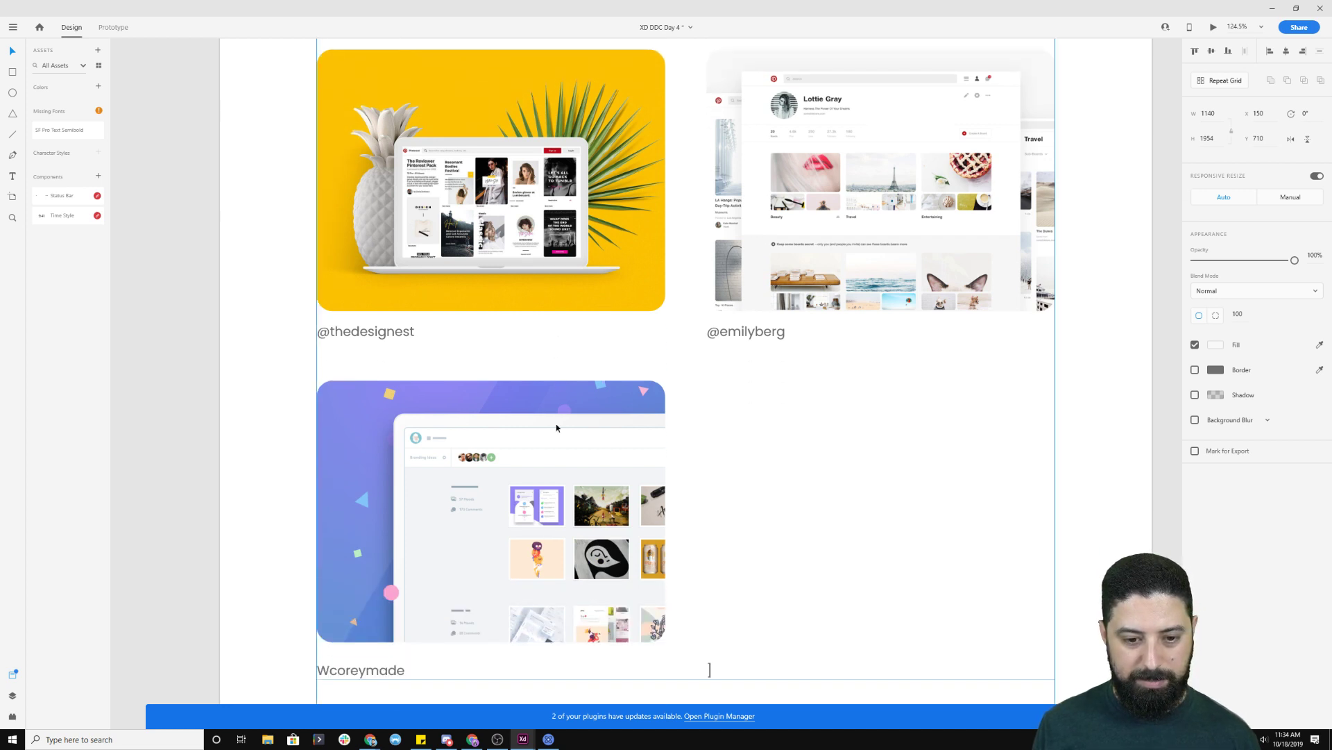
{"action": "scroll", "coordinate": [553, 427], "scroll_direction": "down", "scroll_amount": 3}
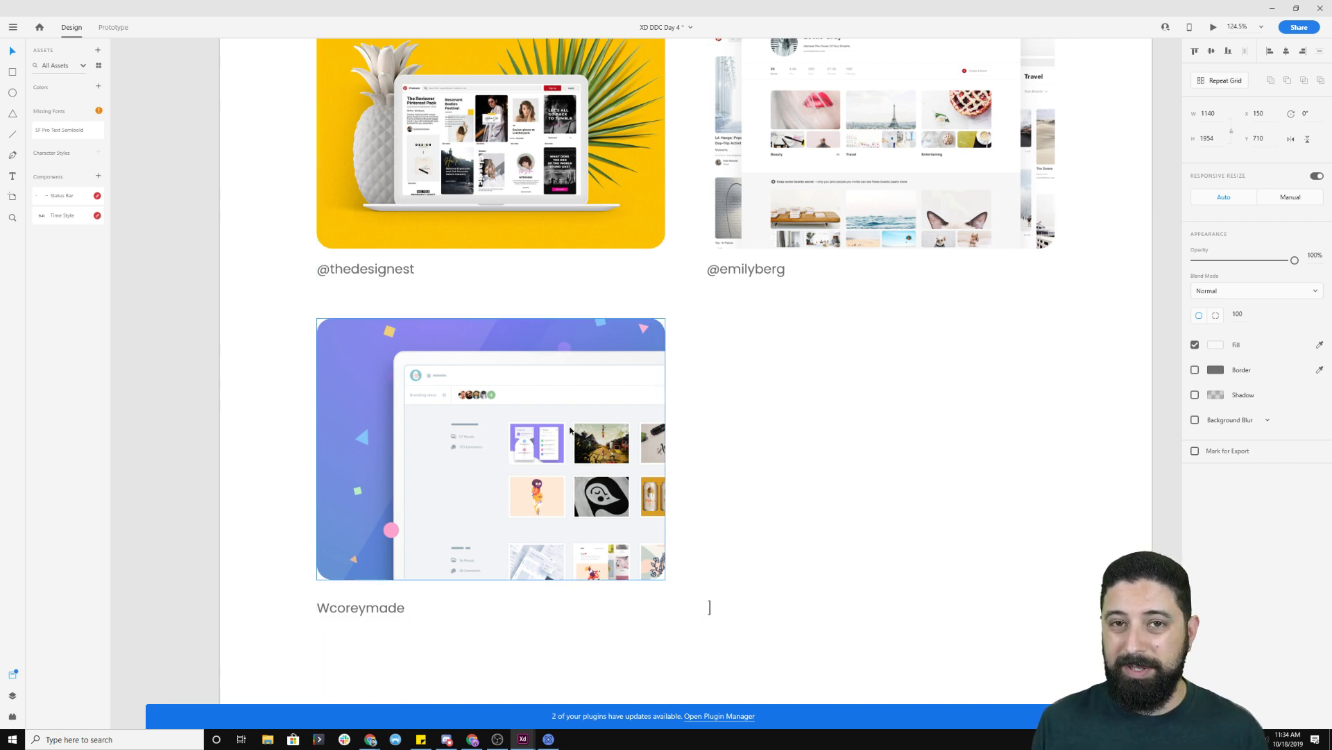
- Draw a white rectangle about 150 by 165 below the moood logo on the iPhone artboard
{"action": "scroll", "coordinate": [564, 427], "scroll_direction": "down", "scroll_amount": 5}
{"action": "left_click_drag", "start_coordinate": [876, 174], "coordinate": [618, 486]}
{"action": "scroll", "coordinate": [714, 238], "scroll_direction": "up", "scroll_amount": 10}
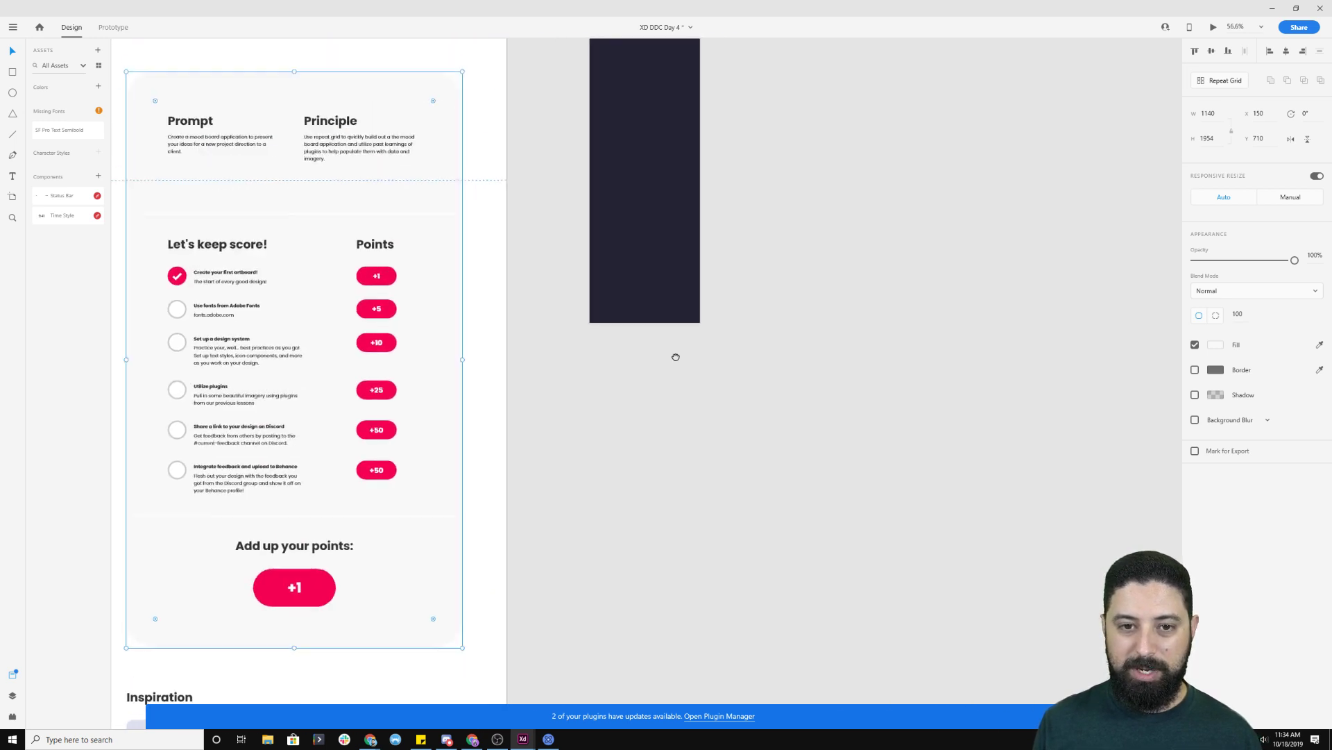
{"action": "scroll", "coordinate": [705, 402], "scroll_direction": "up", "scroll_amount": 3}
{"action": "scroll", "coordinate": [697, 389], "scroll_direction": "up", "scroll_amount": 1}
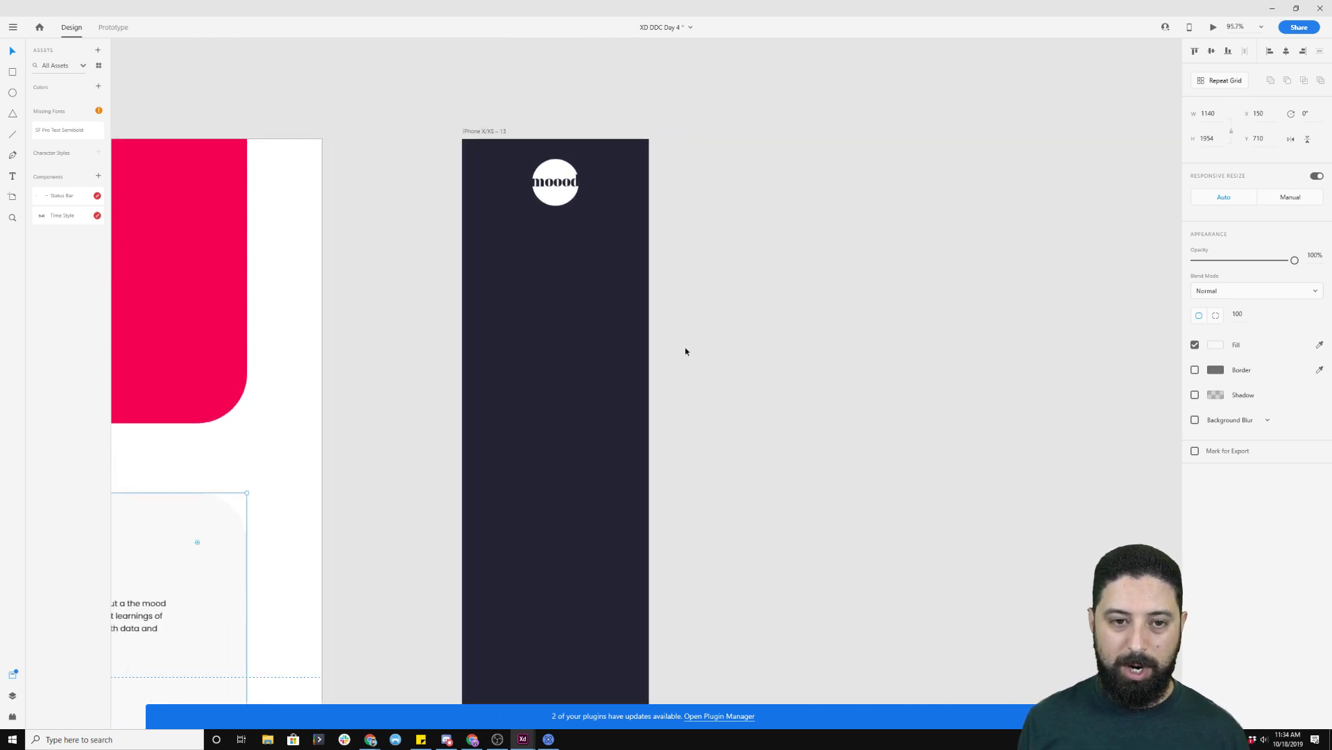
{"action": "left_click", "coordinate": [489, 131]}
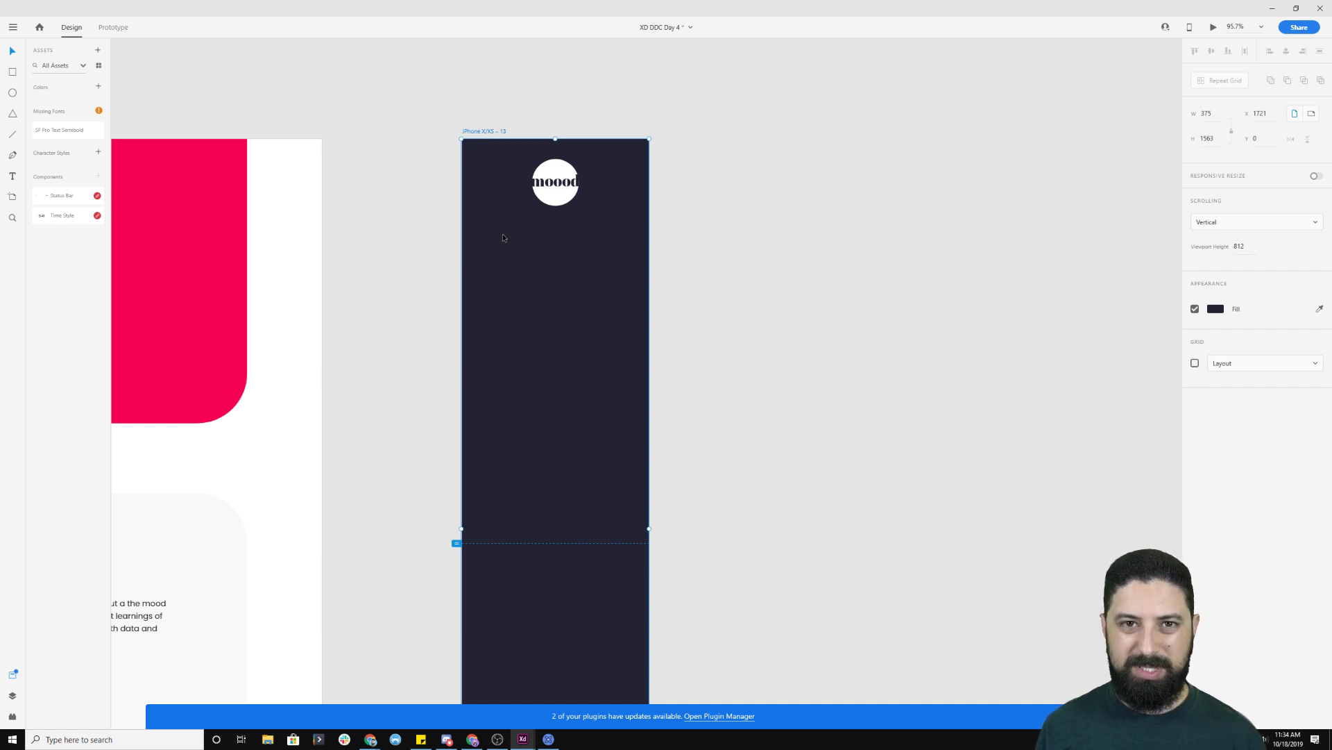
{"action": "key", "text": "r"}
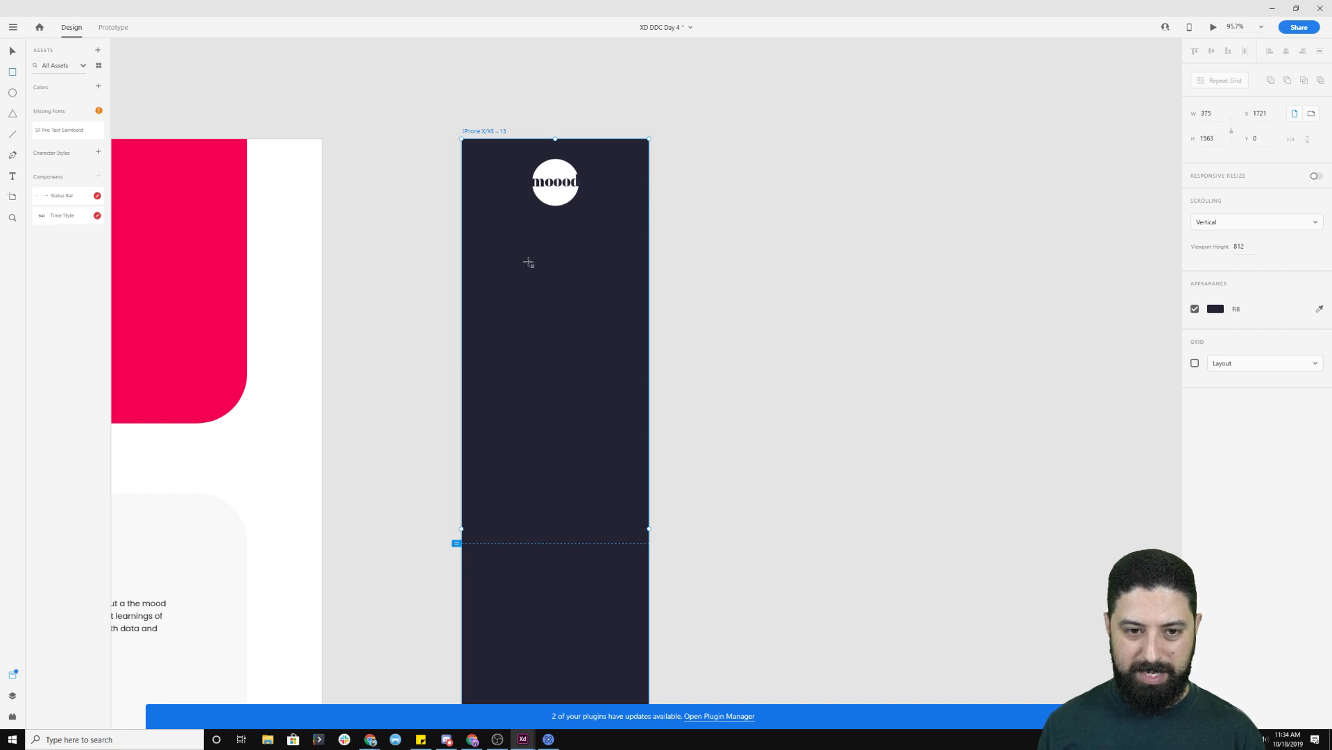
{"action": "left_click_drag", "start_coordinate": [477, 224], "coordinate": [551, 306]}
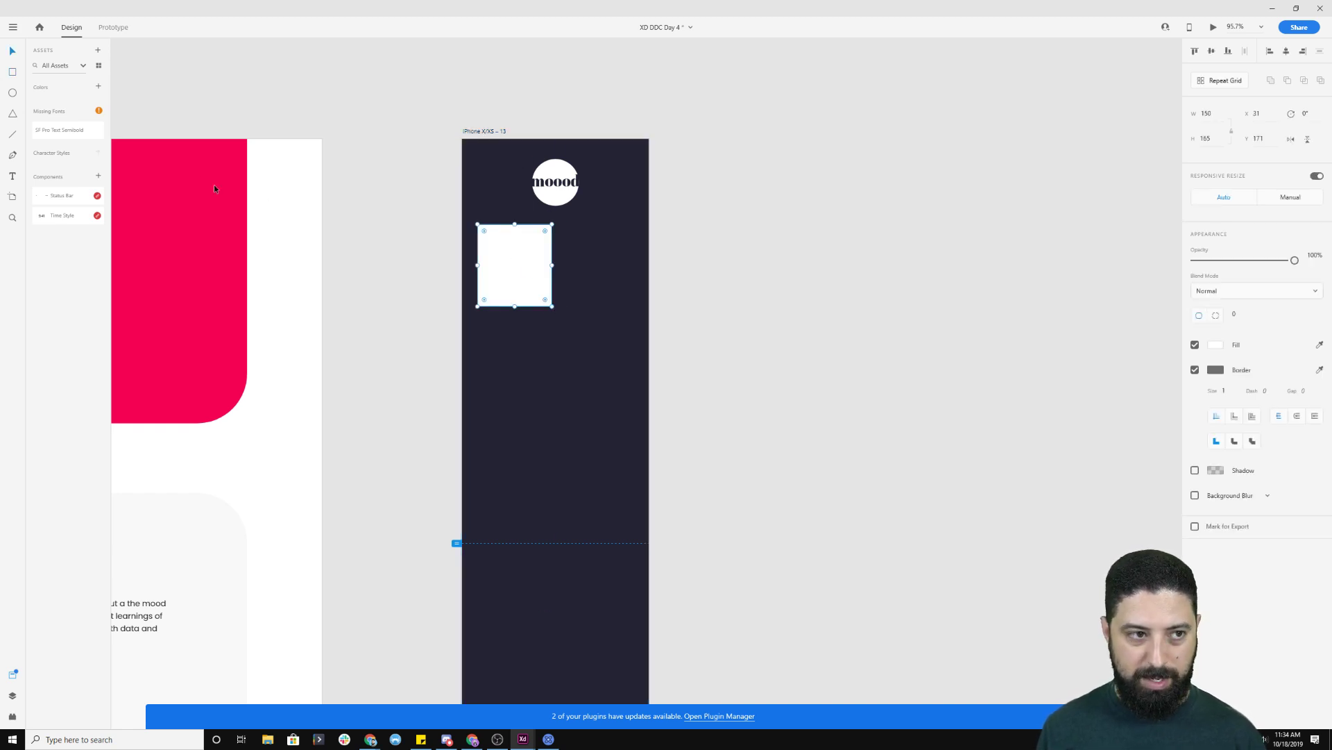
- Duplicate the rectangle manually into two columns, filling three rows and starting a fourth
{"action": "left_click_drag", "start_coordinate": [513, 265], "coordinate": [592, 273]}
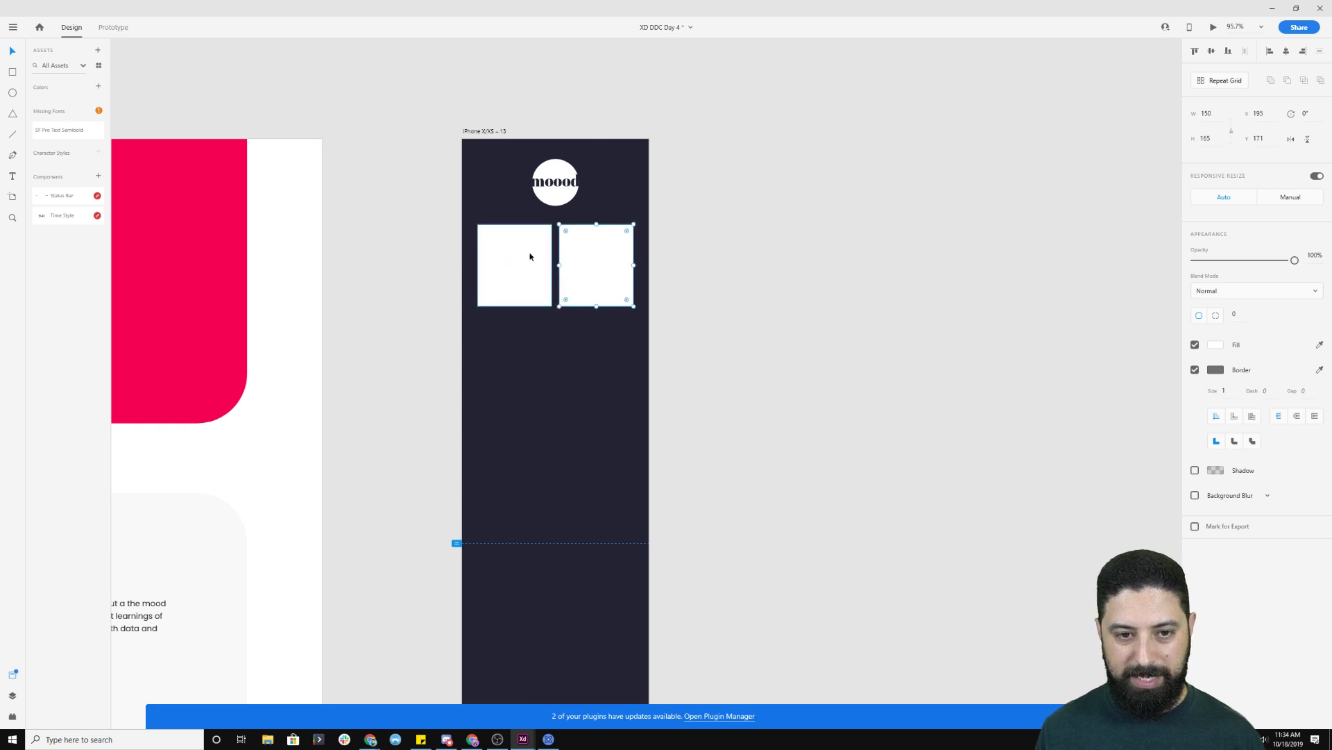
{"action": "left_click", "coordinate": [530, 256], "text": "shift"}
{"action": "left_click_drag", "start_coordinate": [517, 250], "coordinate": [542, 498]}
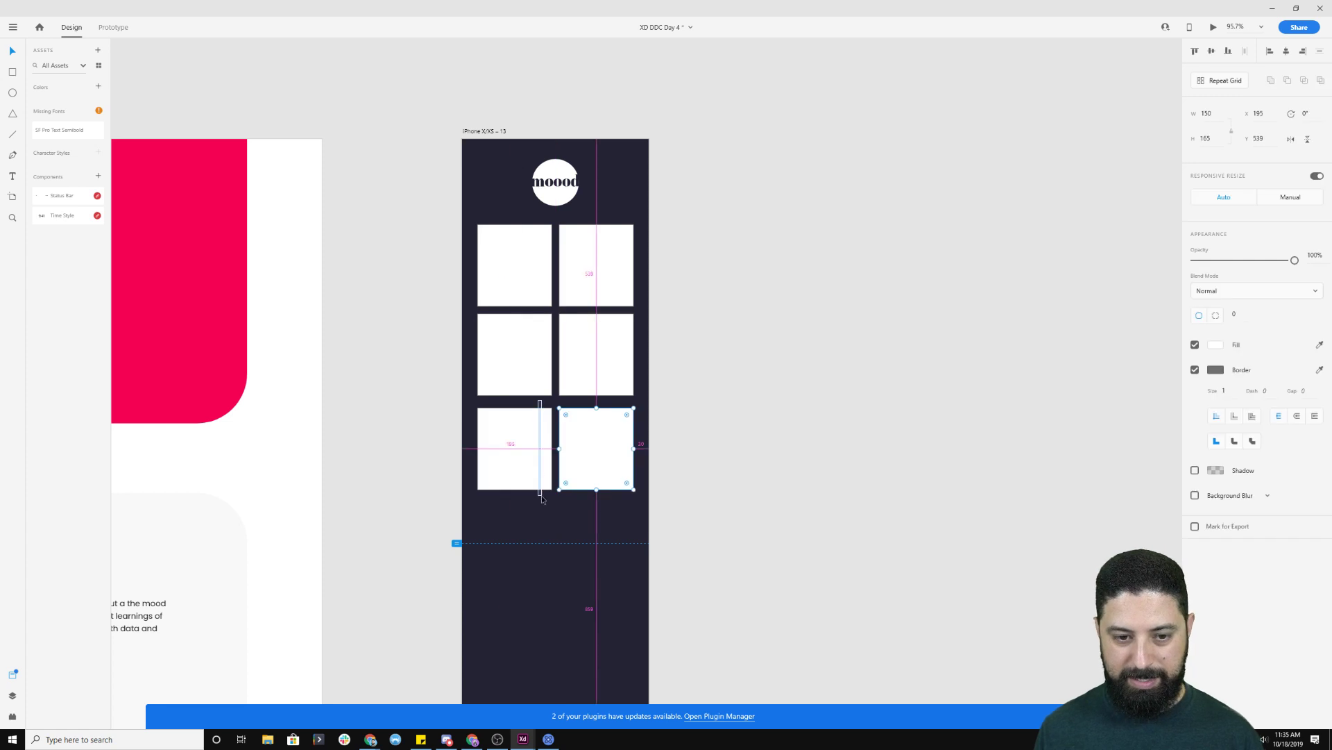
{"action": "left_click_drag", "start_coordinate": [607, 428], "coordinate": [524, 515]}
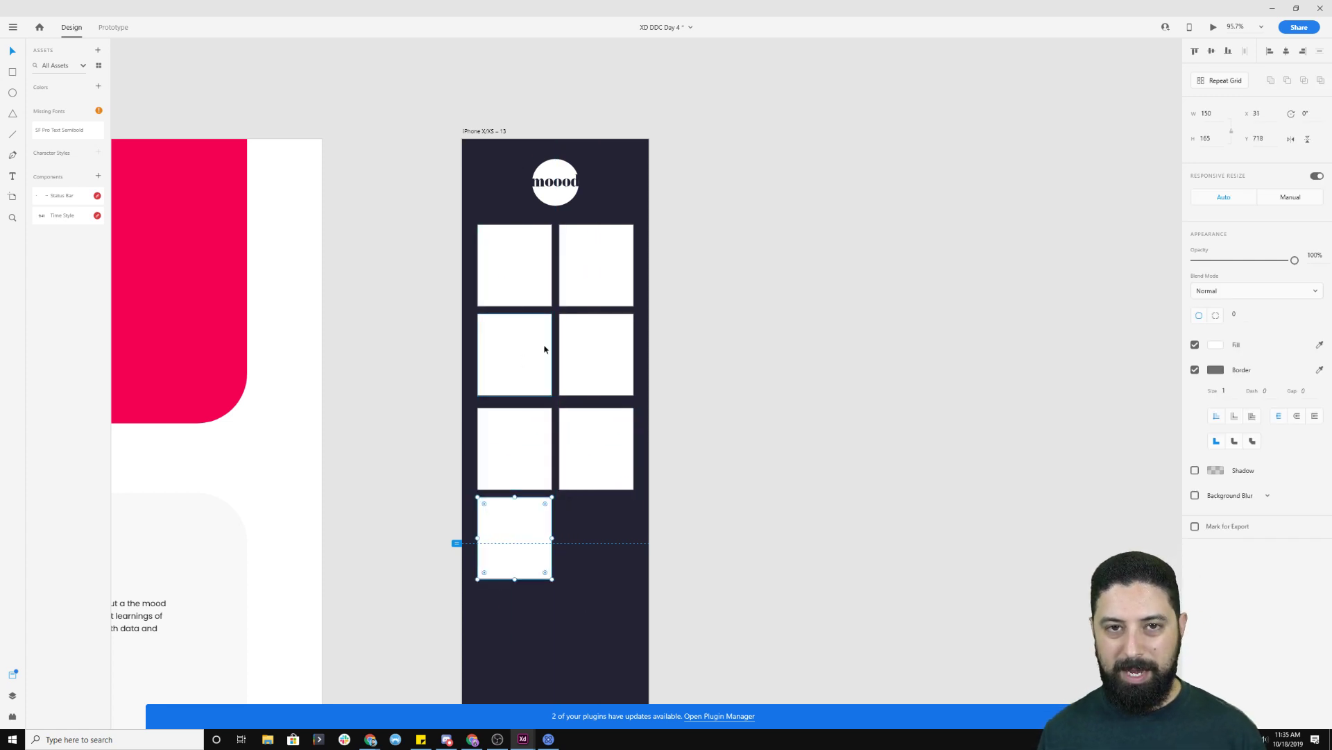
- Delete all the duplicated rectangles, keeping only the original one below the logo
{"action": "left_click", "coordinate": [526, 437], "text": "shift"}
{"action": "left_click", "coordinate": [571, 444], "text": "shift"}
{"action": "left_click", "coordinate": [598, 363], "text": "shift"}
{"action": "left_click", "coordinate": [518, 361], "text": "shift"}
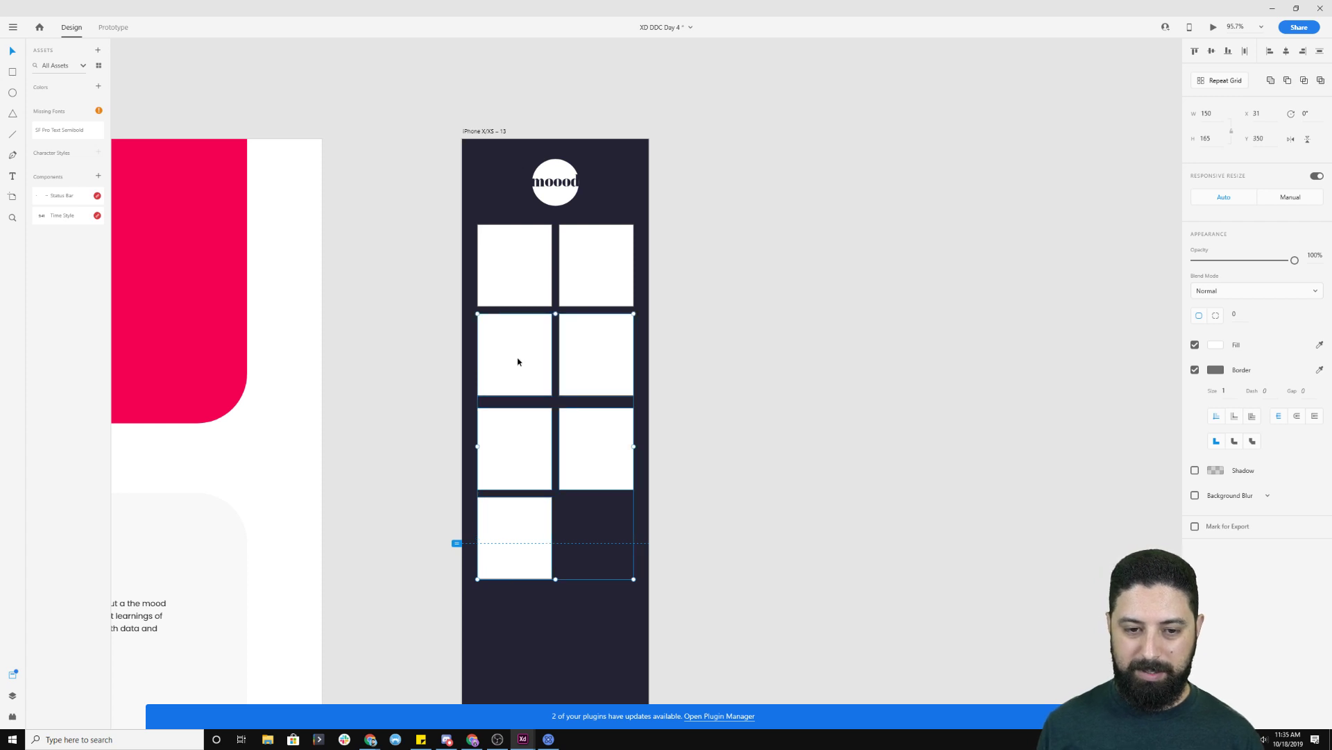
{"action": "key", "text": "Delete"}
{"action": "left_click", "coordinate": [601, 270]}
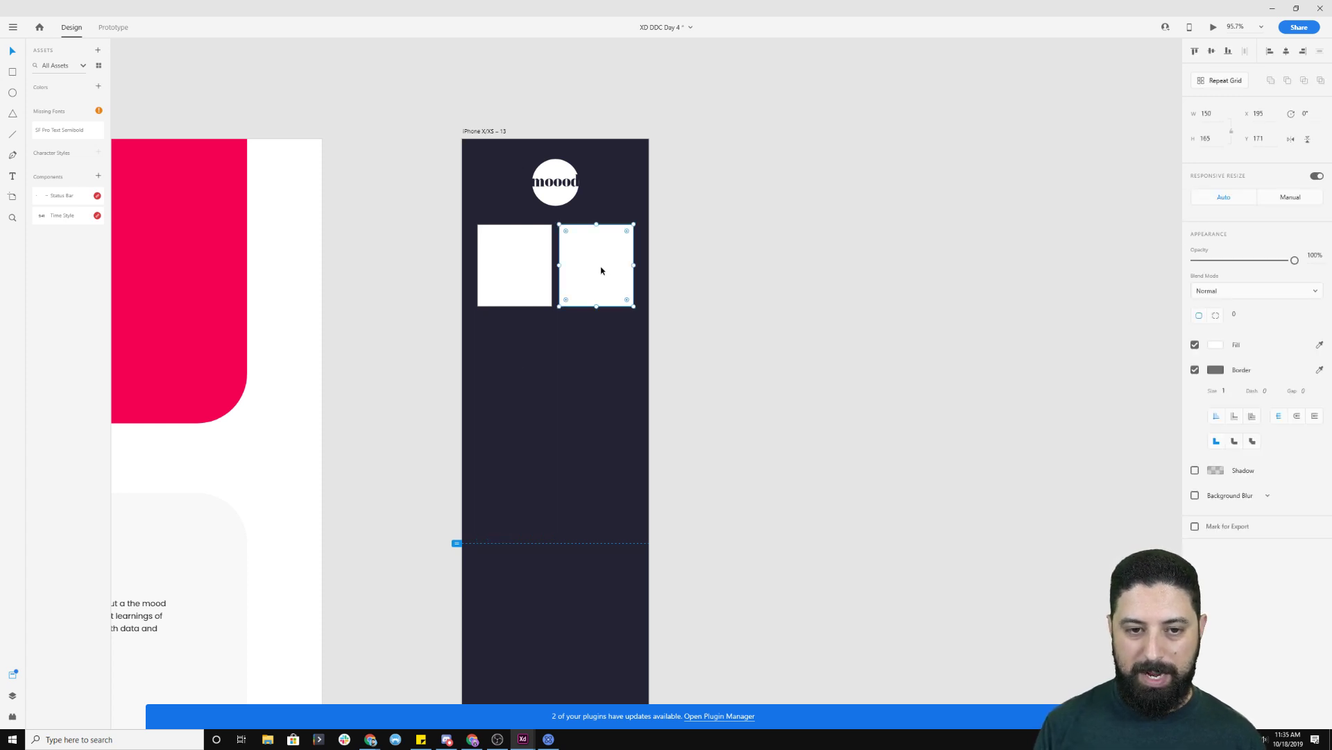
{"action": "key", "text": "Delete"}
- Nudge the remaining rectangle left until its X position is 16
{"action": "left_click", "coordinate": [497, 276]}
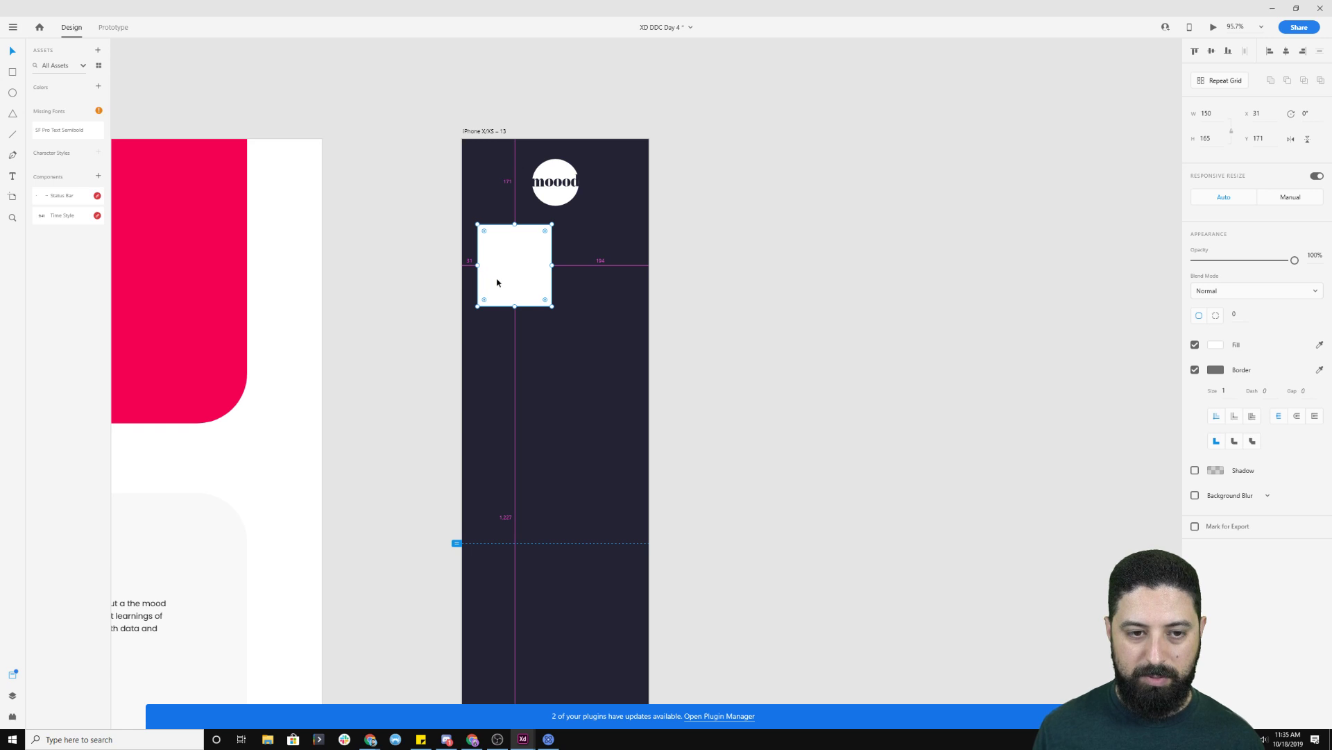
{"action": "key", "text": "Left"}
{"action": "key", "text": "Left"}
{"action": "key", "text": "Left"}
{"action": "key", "text": "Left"}
{"action": "key", "text": "Left"}
{"action": "key", "text": "Left"}
{"action": "key", "text": "Left"}
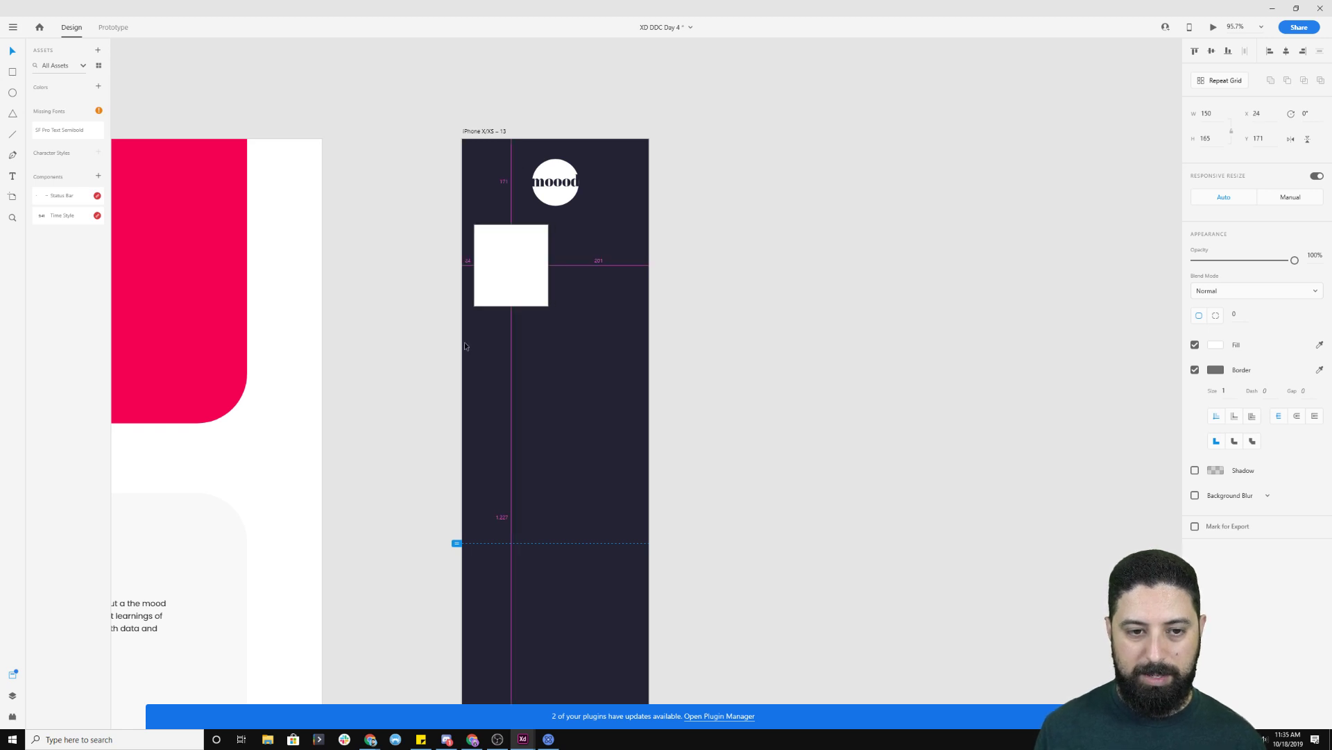
{"action": "key", "text": "Left"}
{"action": "key", "text": "Left"}
{"action": "key", "text": "Left"}
{"action": "key", "text": "Left"}
{"action": "key", "text": "Left"}
{"action": "key", "text": "Left"}
{"action": "key", "text": "Left"}
{"action": "key", "text": "Left"}
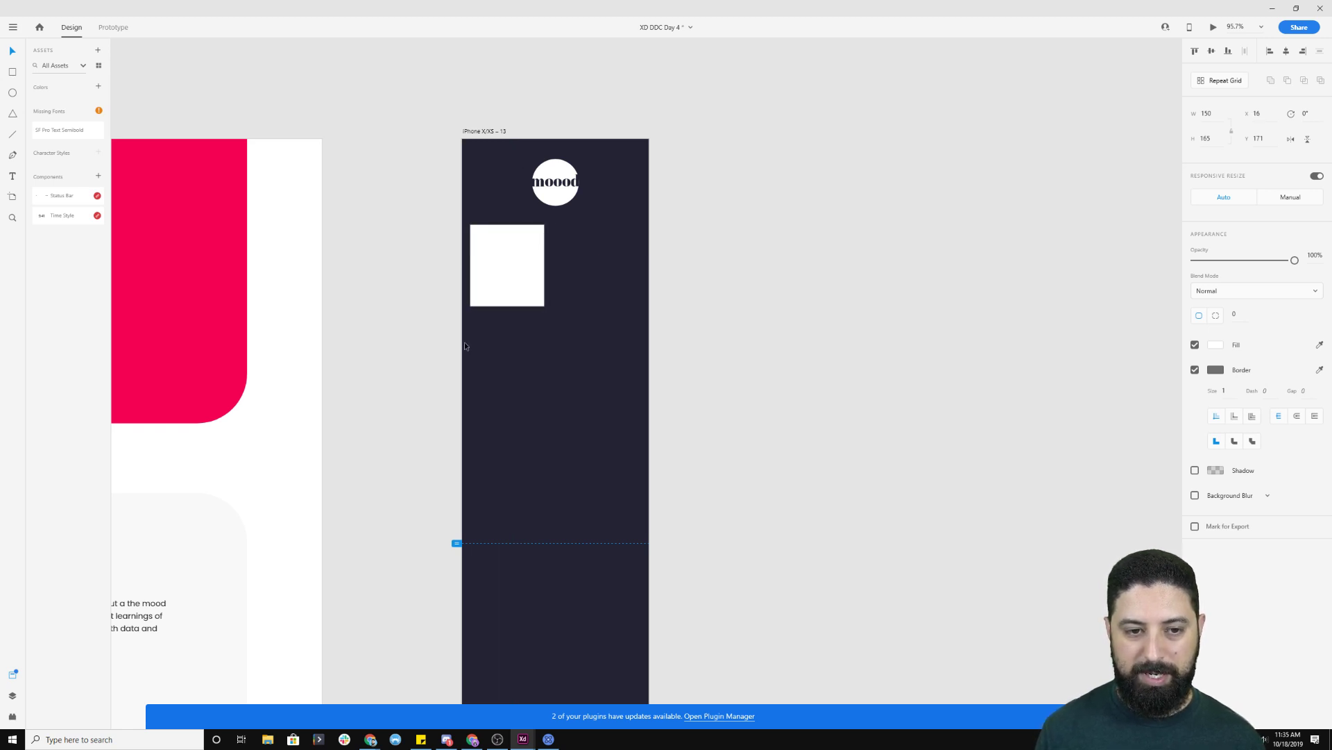
- Stretch the rectangle to the artboard's right edge and subtract 16 from its width, making it 343 wide
{"action": "left_click_drag", "start_coordinate": [547, 265], "coordinate": [649, 266]}
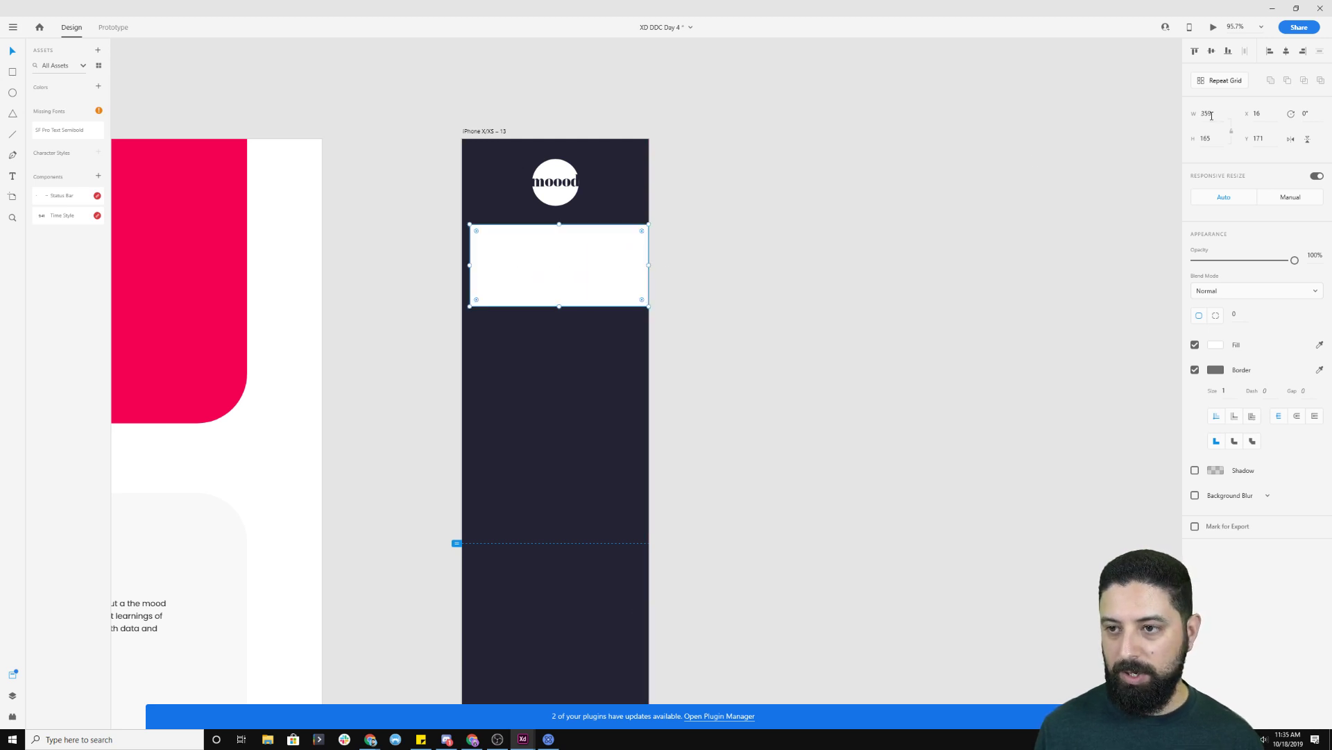
{"action": "left_click", "coordinate": [1212, 115]}
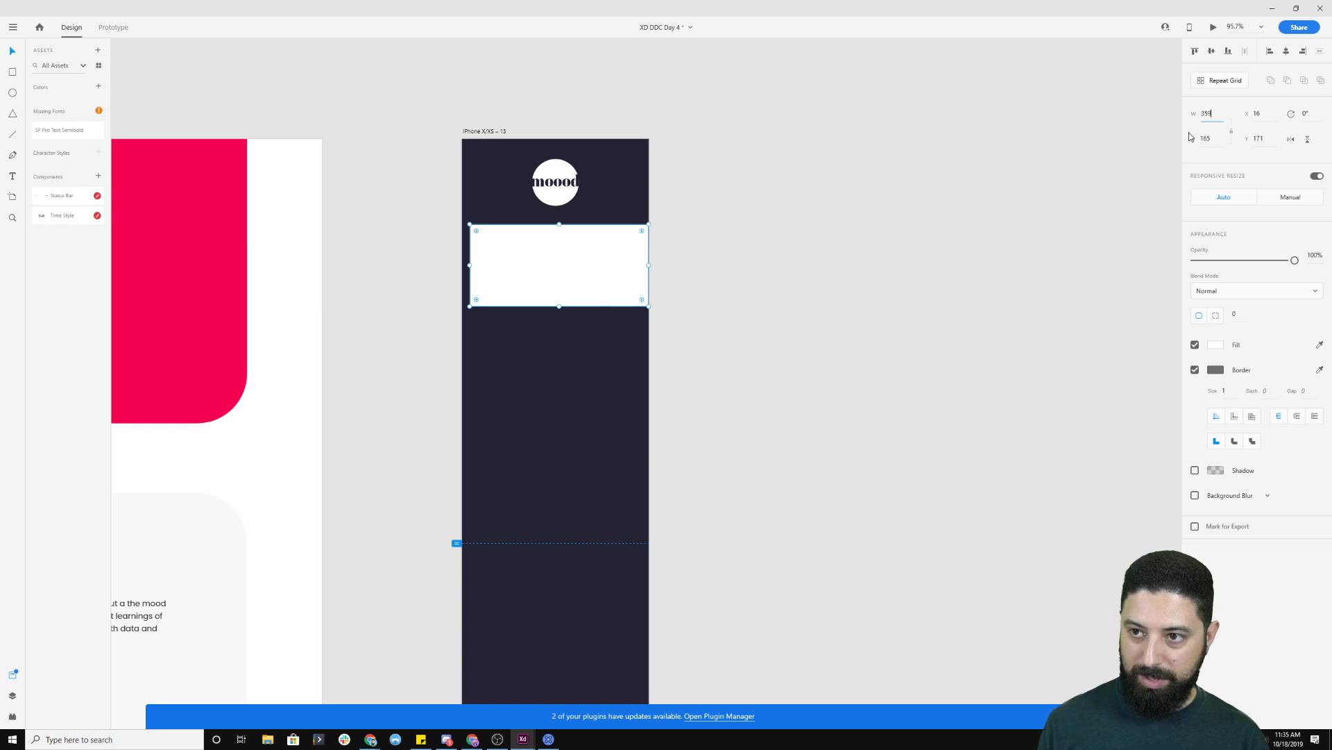
{"action": "type", "text": "-1"}
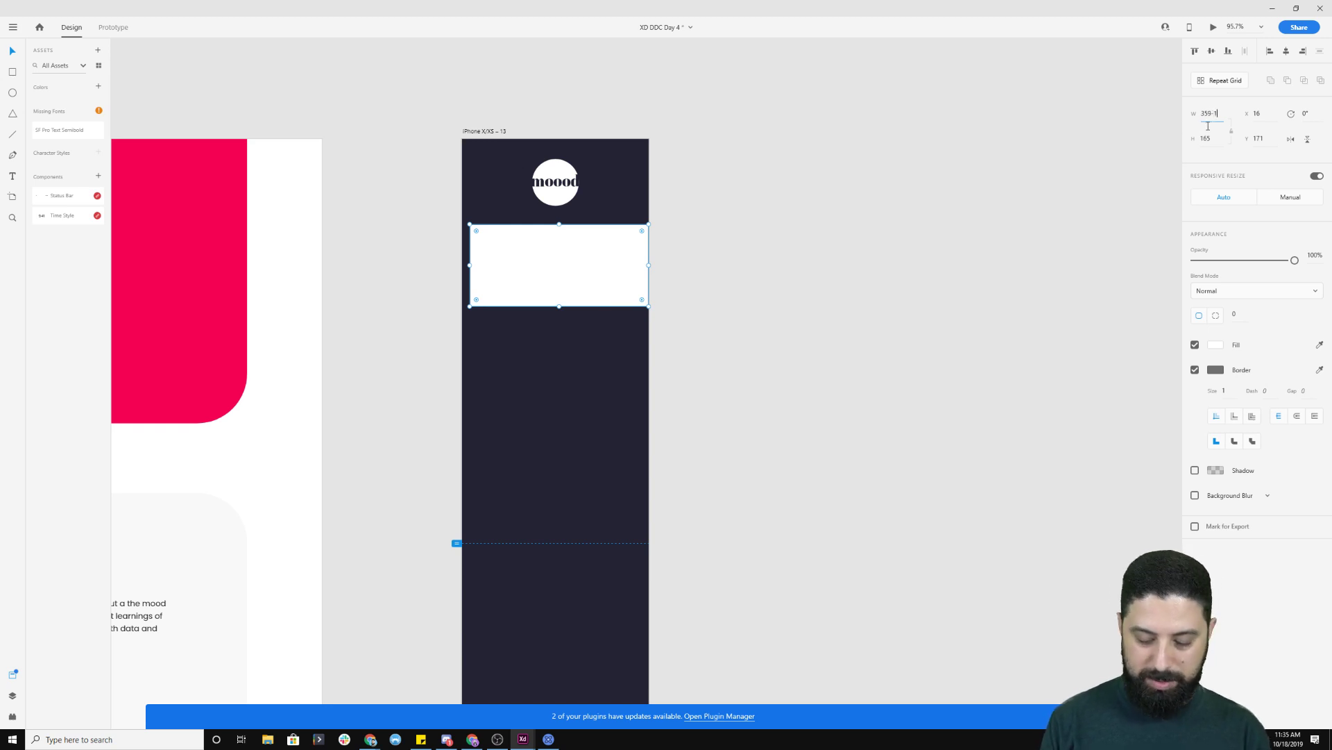
{"action": "type", "text": "6"}
{"action": "key", "text": "Return"}
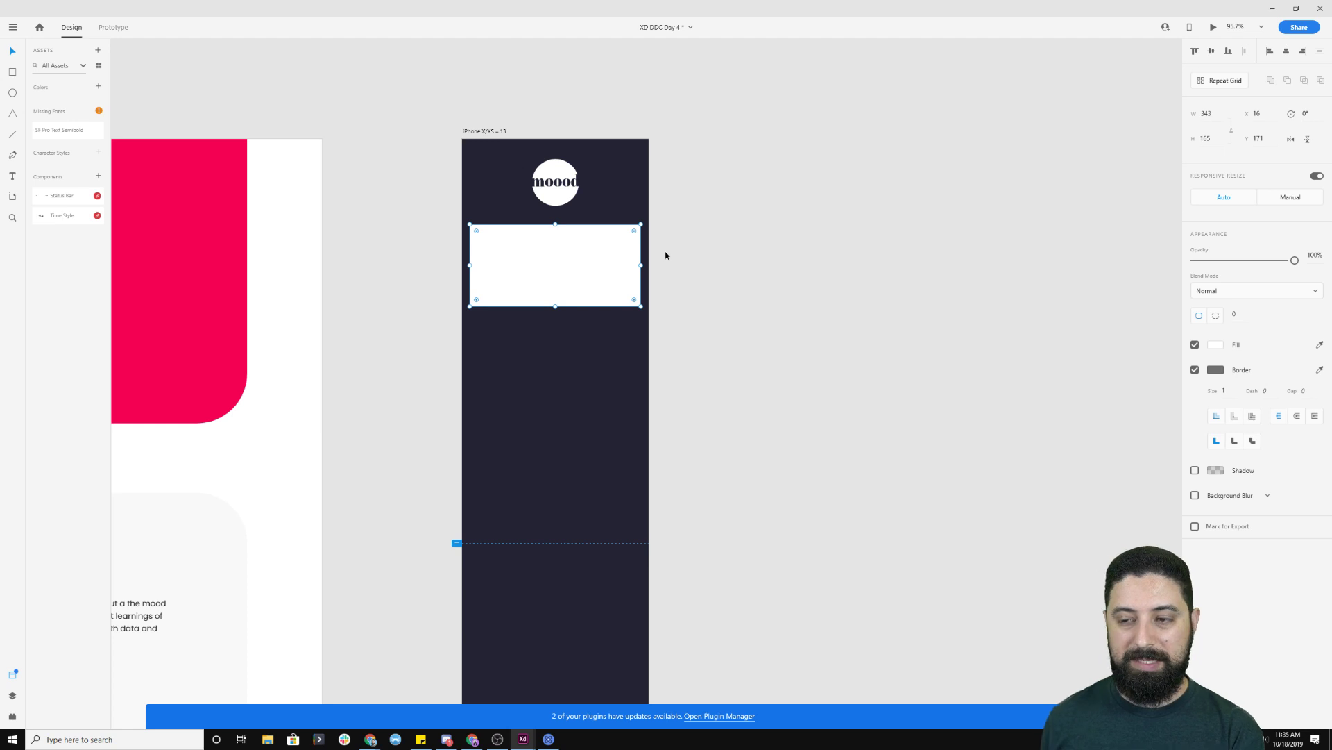
- Halve the rectangle's width, drop the decimal to get 171, and subtract 8 to make it 163 wide
{"action": "left_click", "coordinate": [1216, 119]}
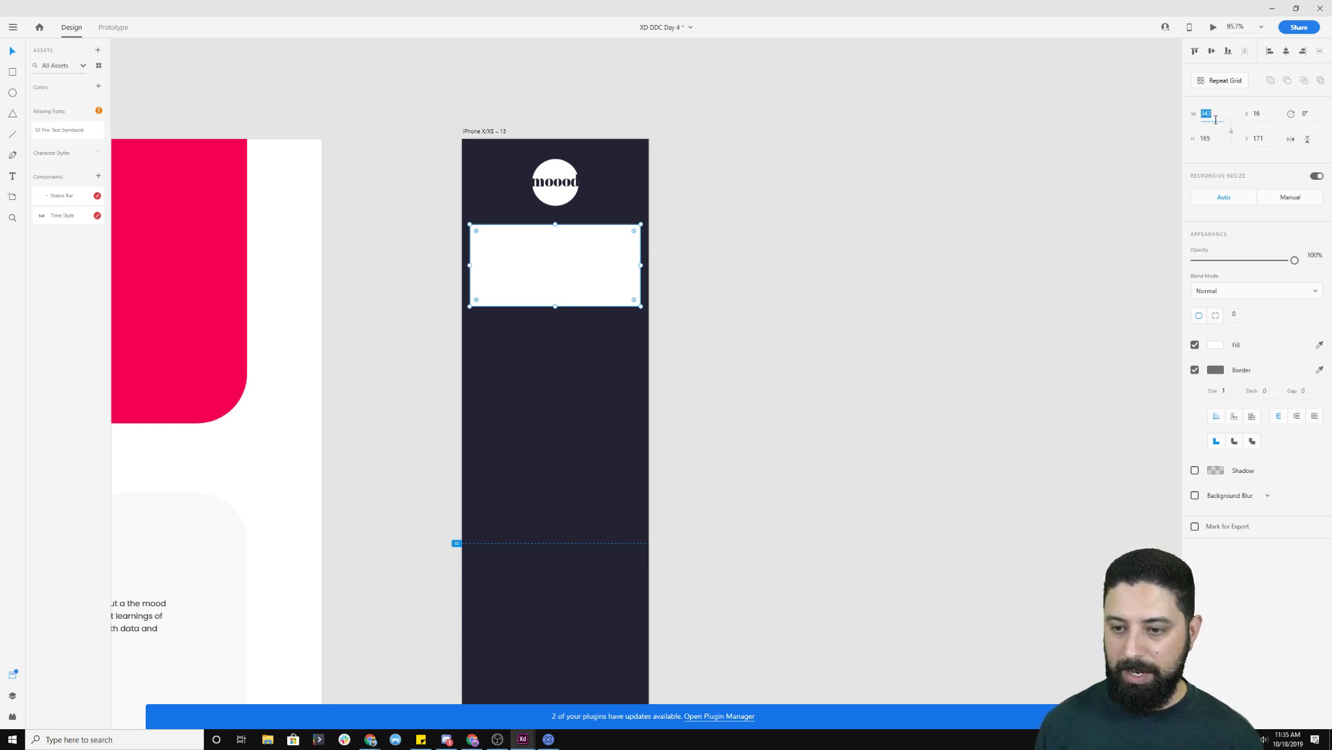
{"action": "type", "text": "/2"}
{"action": "key", "text": "Return"}
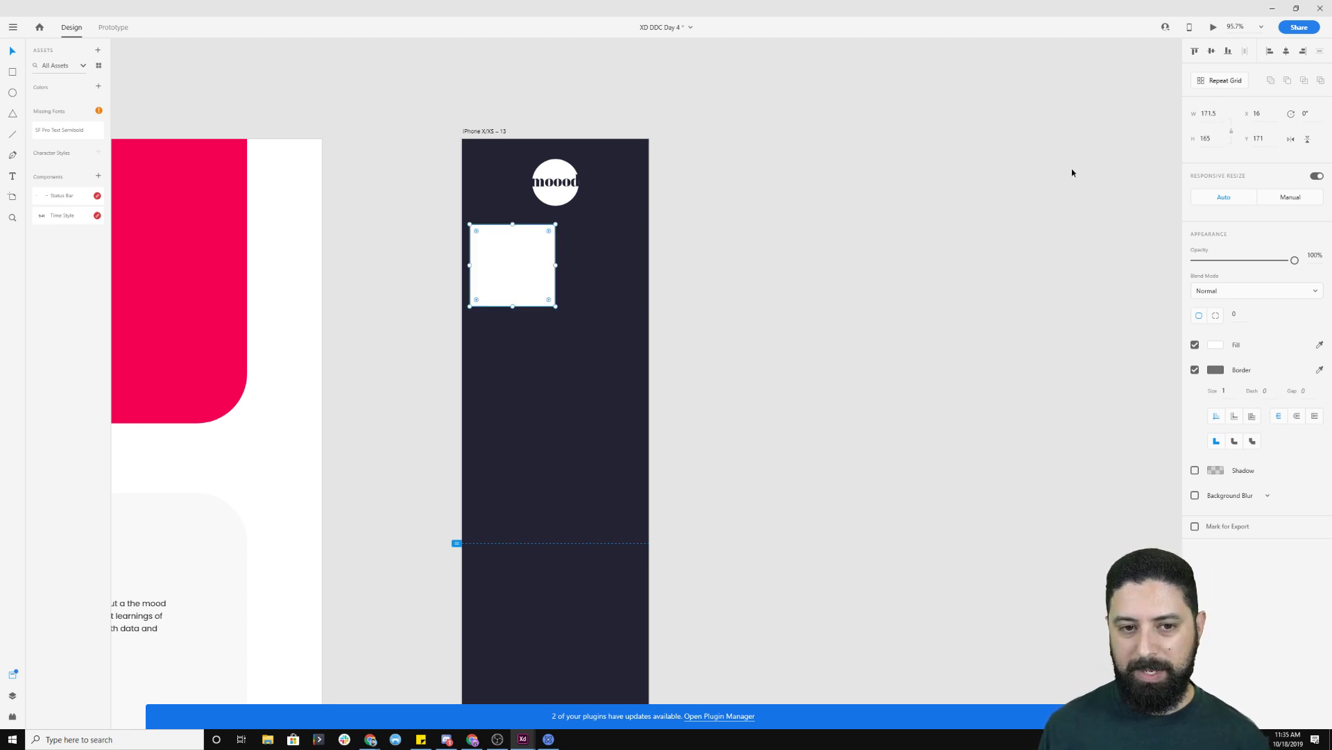
{"action": "scroll", "coordinate": [601, 266], "scroll_direction": "up", "scroll_amount": 5}
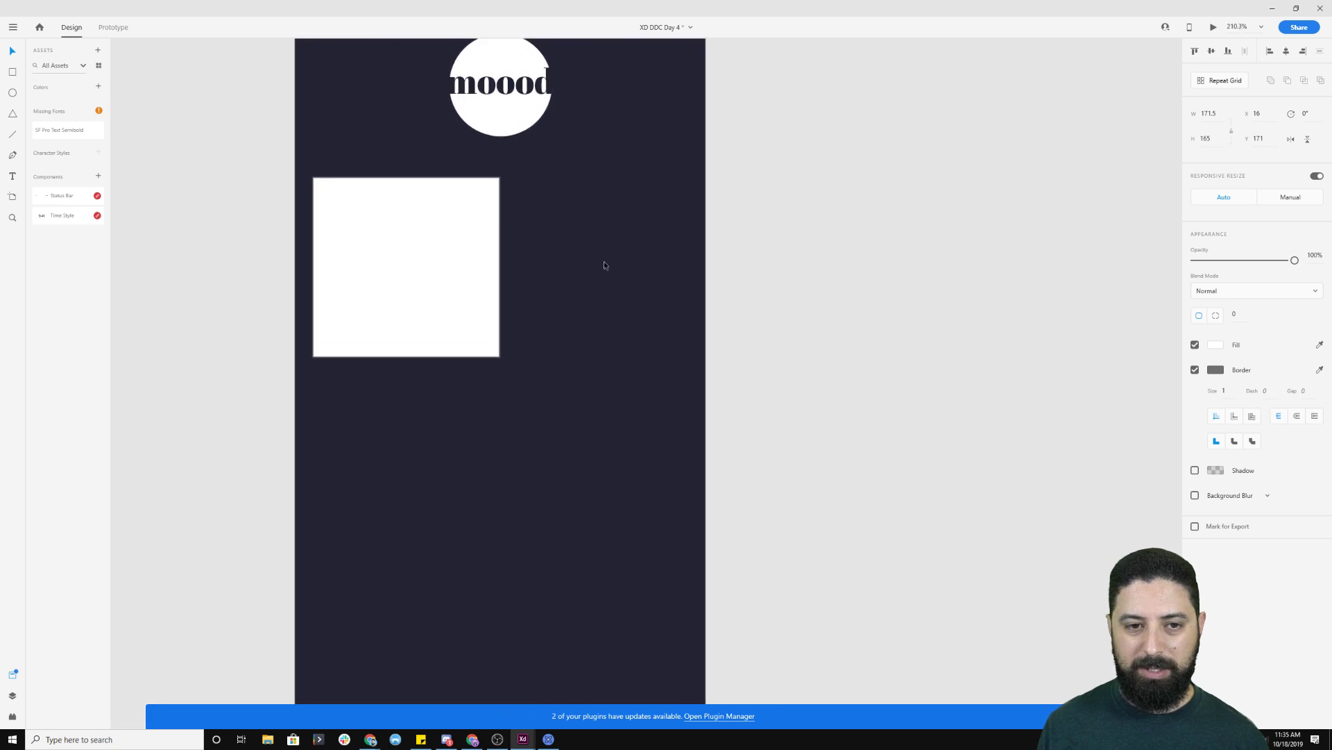
{"action": "left_click", "coordinate": [1220, 116]}
{"action": "key", "text": "Return"}
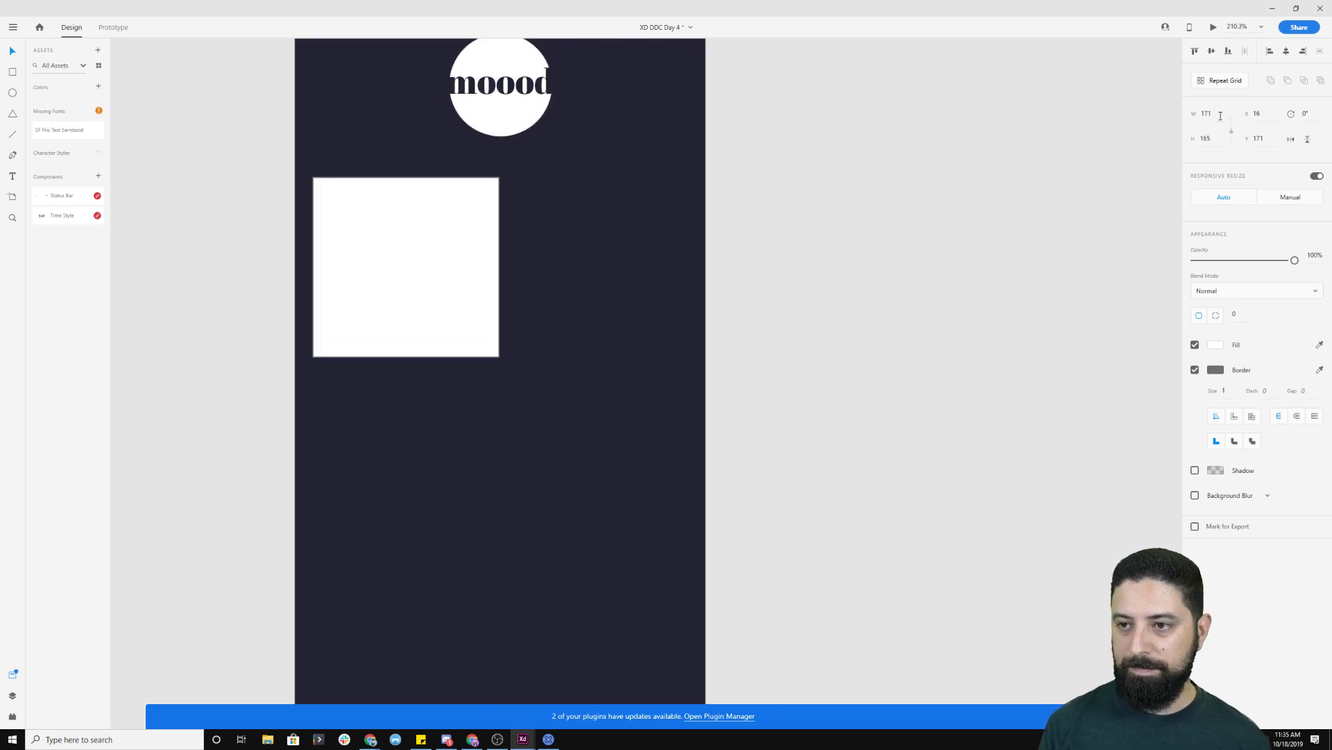
{"action": "left_click", "coordinate": [1220, 116]}
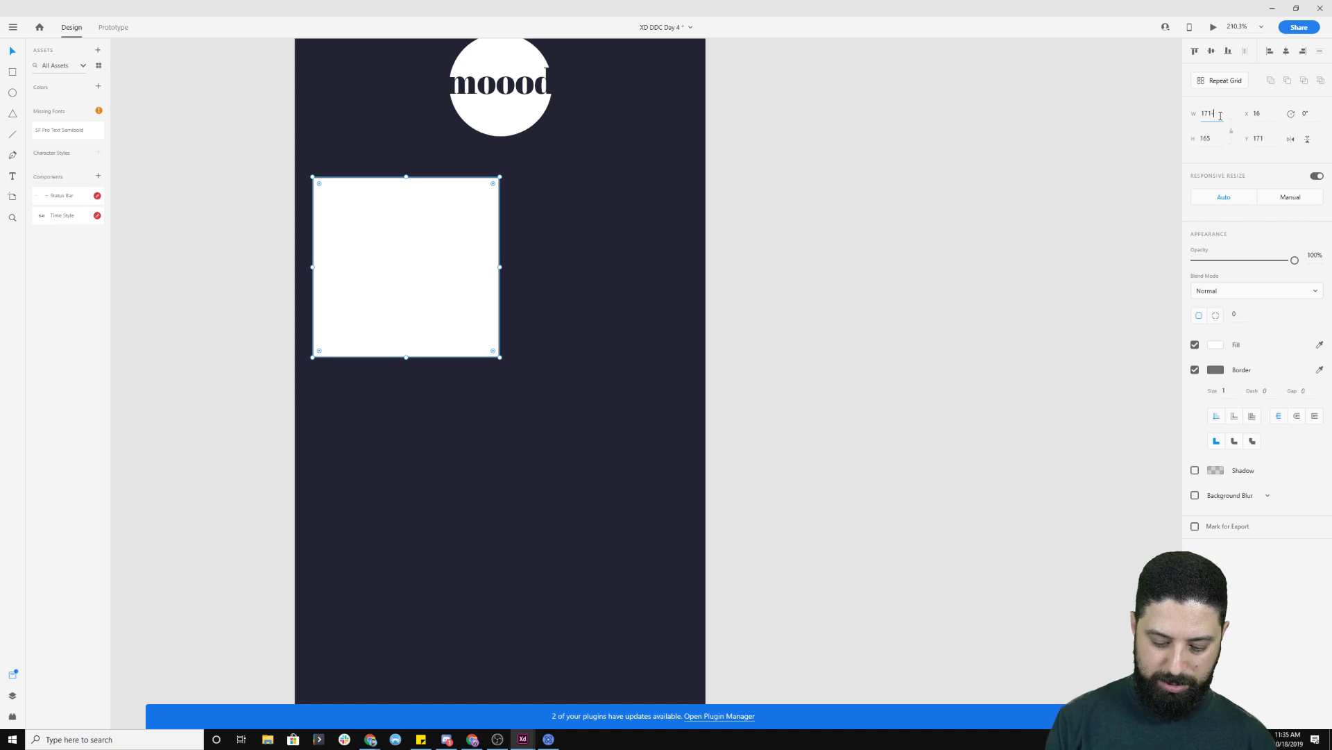
{"action": "type", "text": "-8"}
{"action": "key", "text": "Return"}
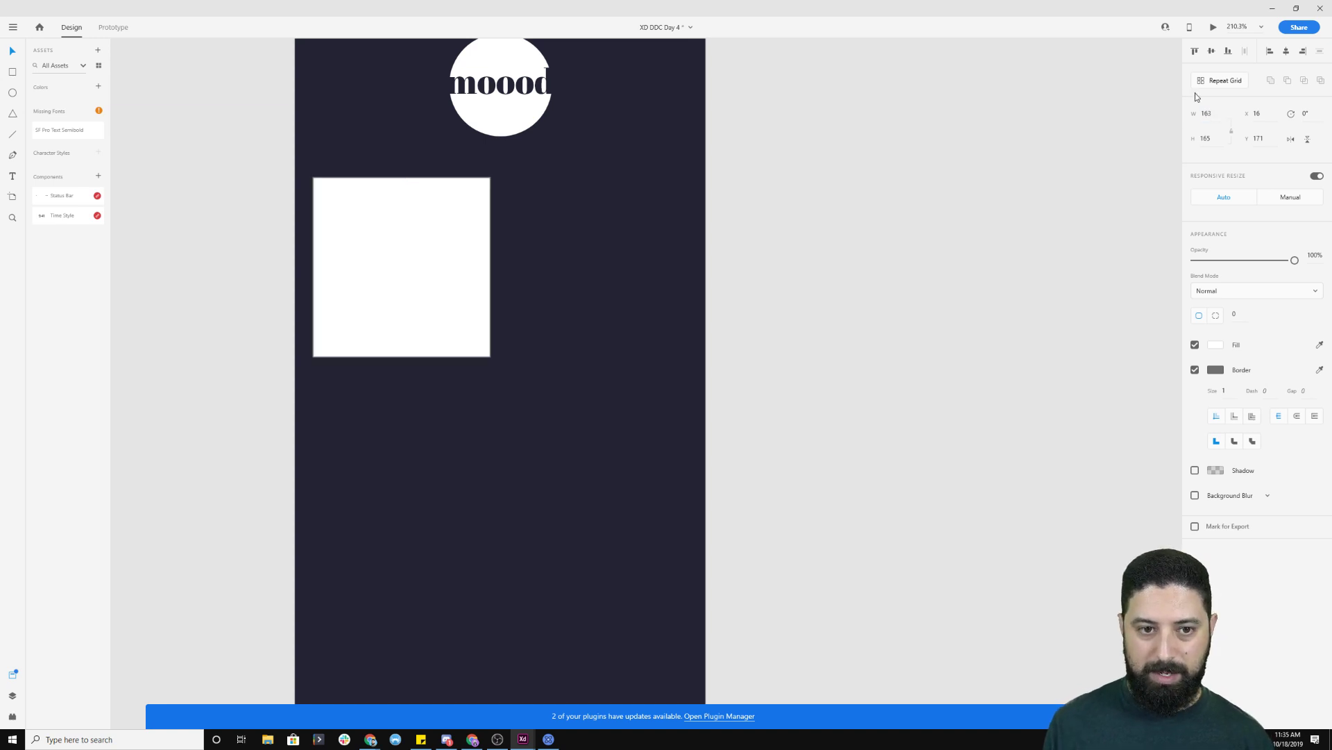
- Duplicate the rectangle into a second column at X 196 and remove the border from both tiles
{"action": "left_click_drag", "start_coordinate": [375, 276], "coordinate": [572, 278]}
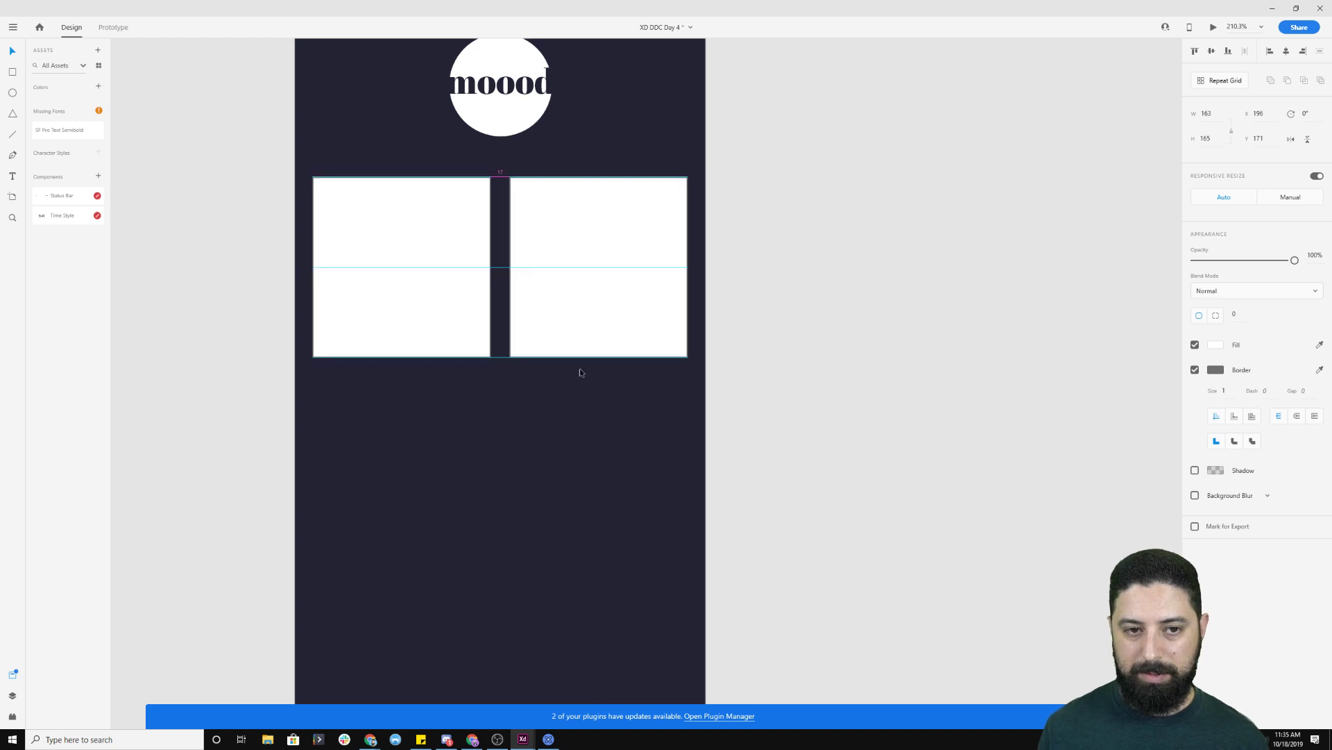
{"action": "scroll", "coordinate": [461, 286], "scroll_direction": "down", "scroll_amount": 5}
{"action": "left_click", "coordinate": [456, 287], "text": "shift"}
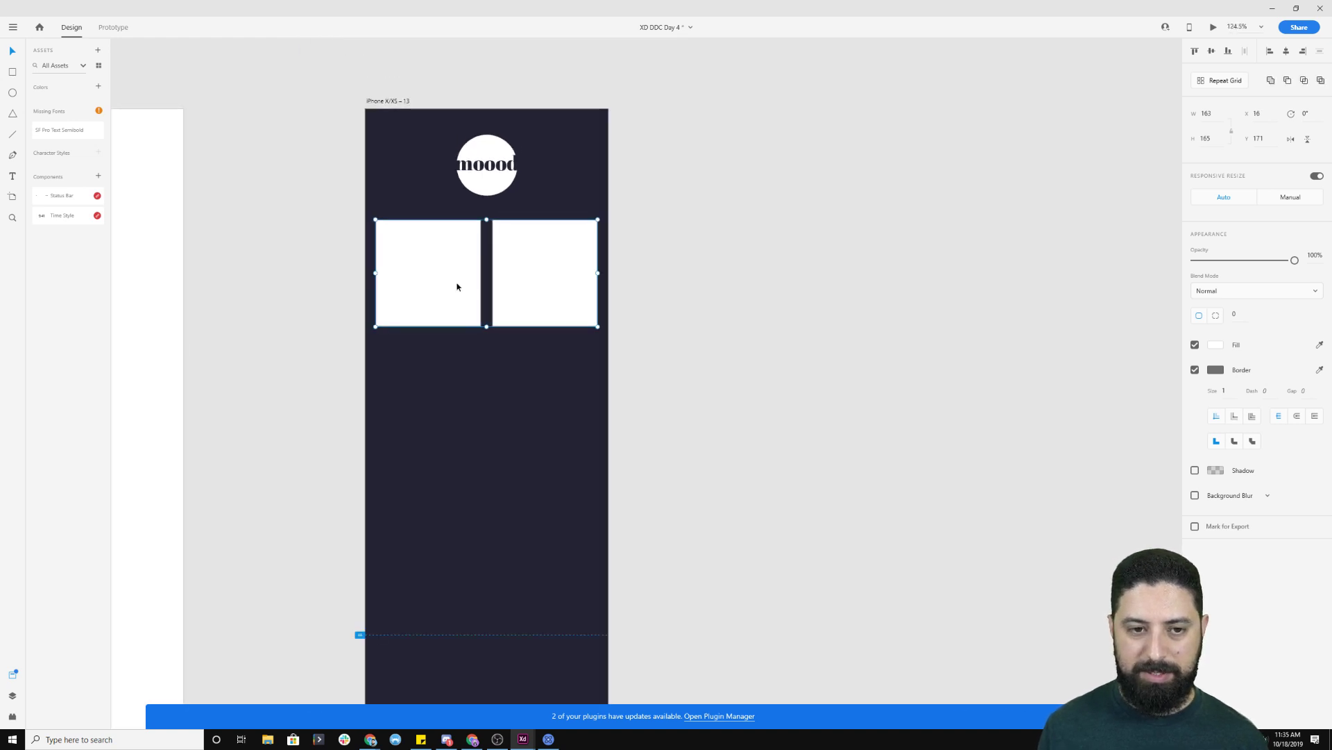
{"action": "left_click", "coordinate": [1195, 369]}
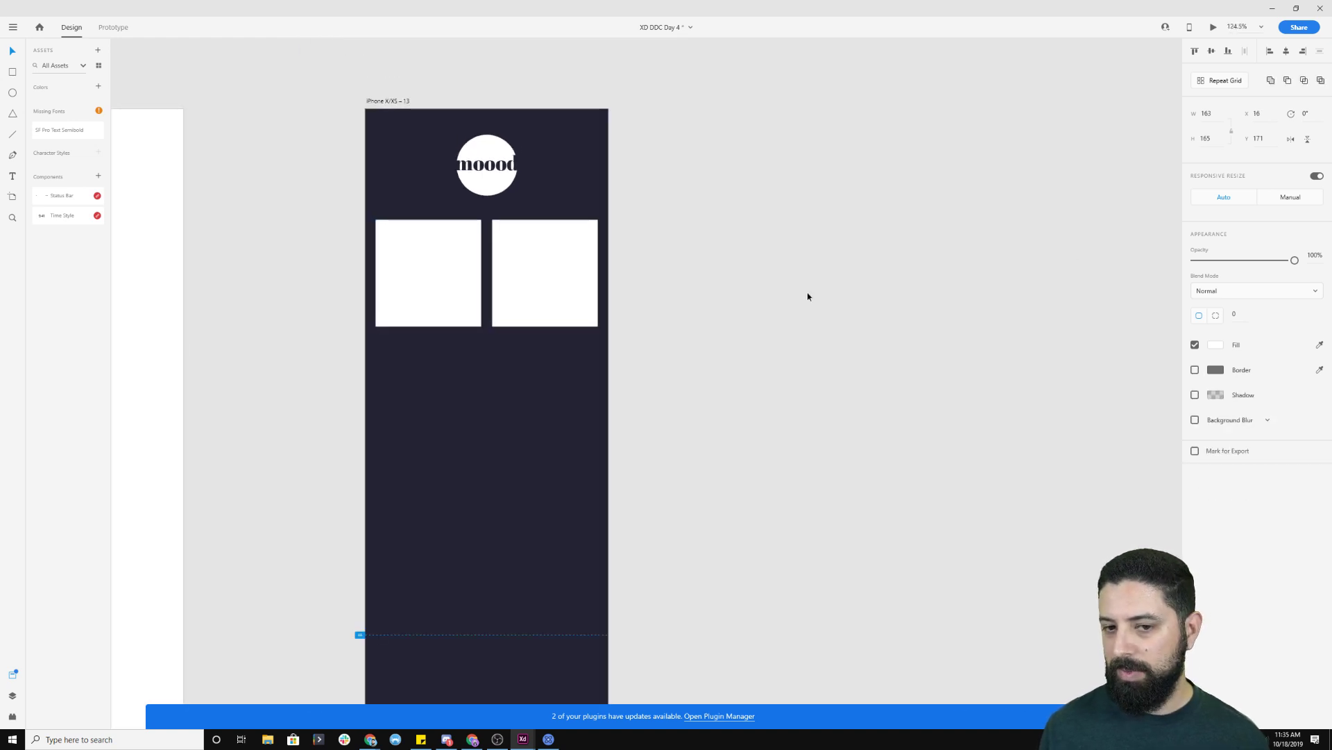
- Set the corner radius of both tiles to 8
{"action": "left_click", "coordinate": [1236, 315]}
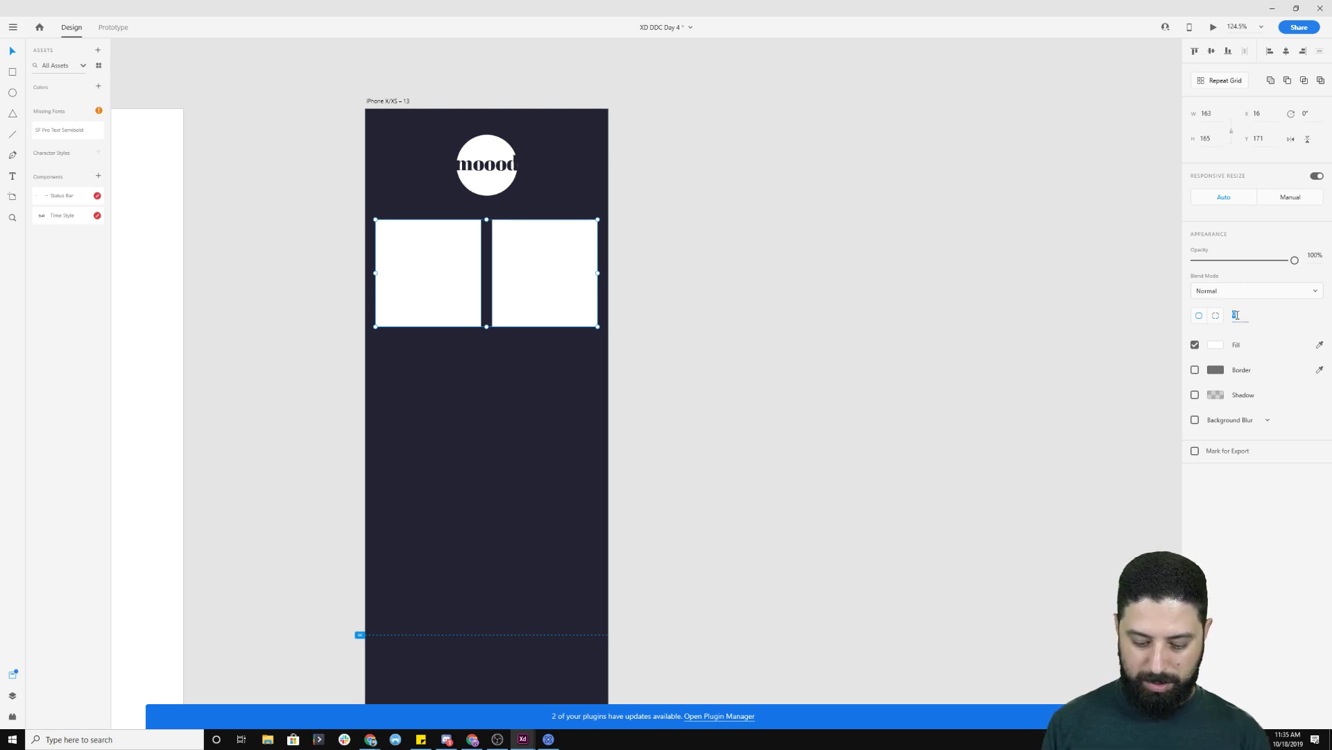
{"action": "type", "text": "8"}
{"action": "key", "text": "Return"}
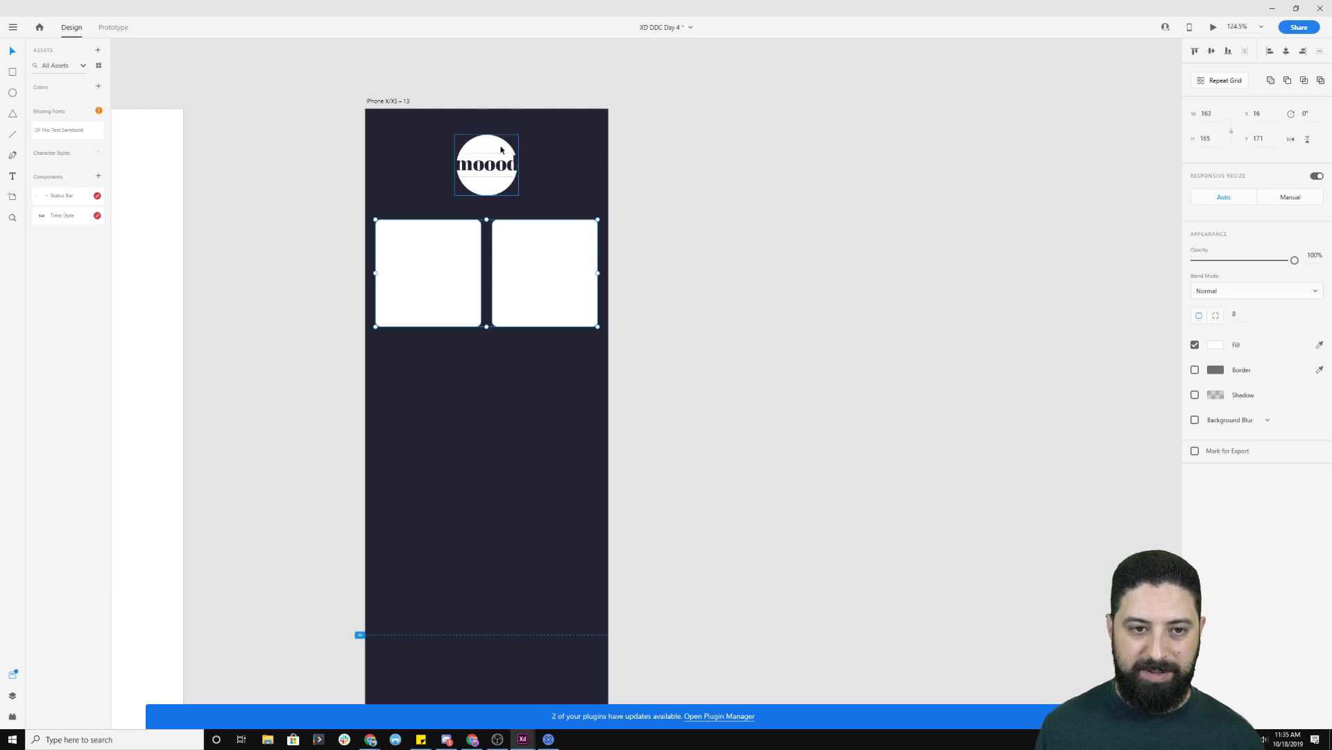
{"action": "left_click", "coordinate": [670, 354]}
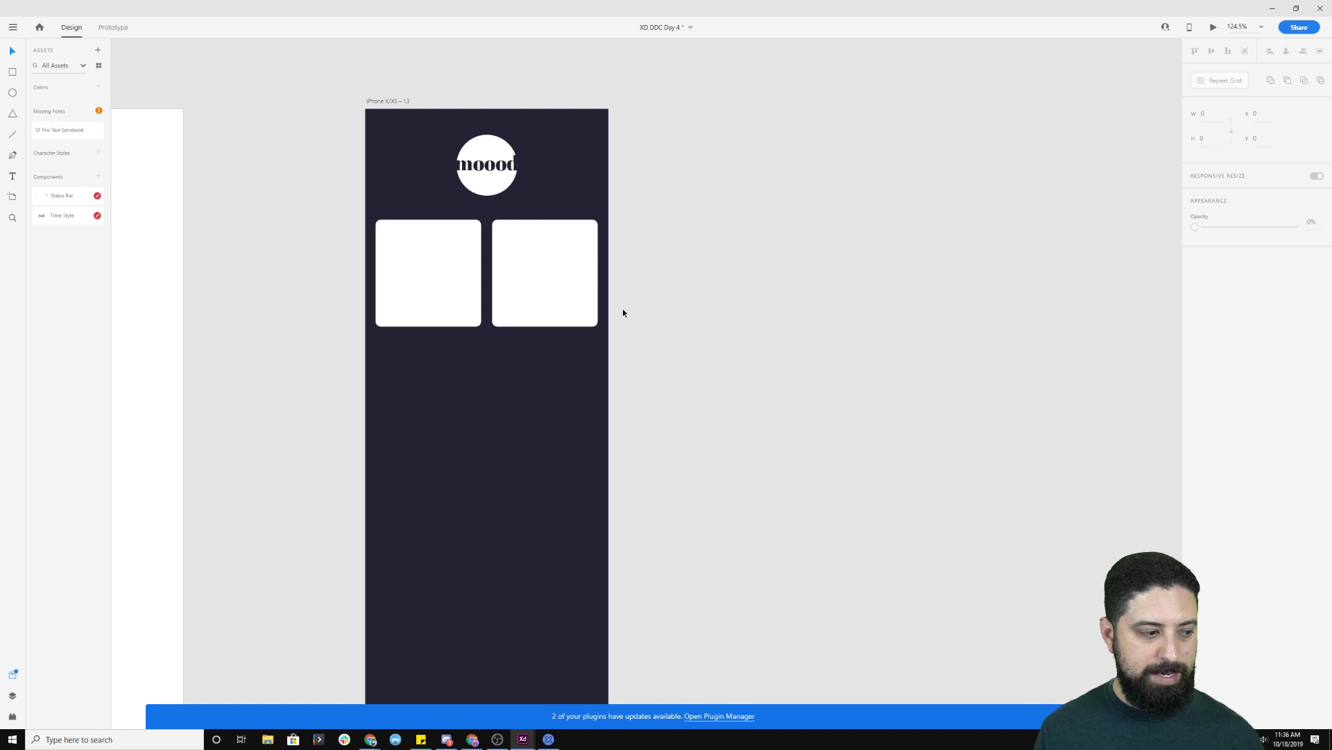
- Shorten the left tile to about 121 high and stretch the right tile to about 223 high
{"action": "left_click", "coordinate": [564, 295]}
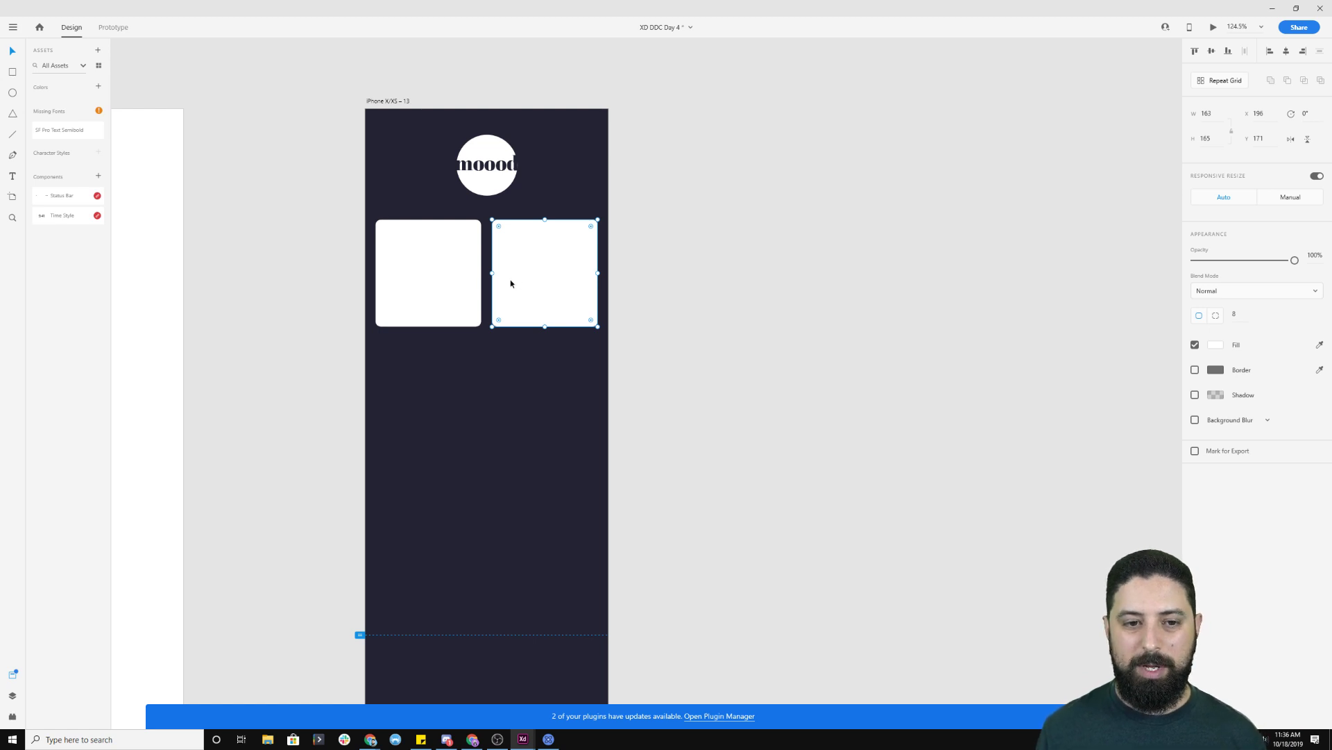
{"action": "left_click", "coordinate": [430, 295]}
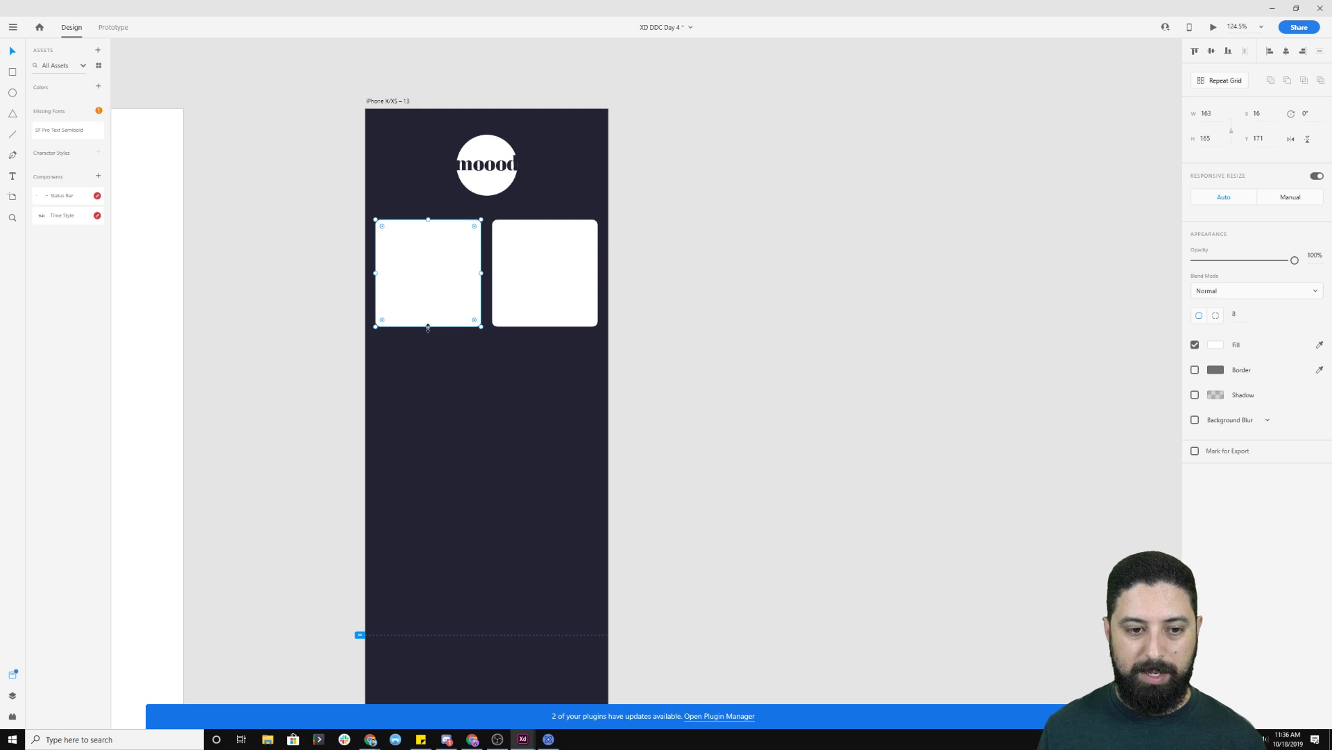
{"action": "left_click_drag", "start_coordinate": [427, 326], "coordinate": [434, 299]}
{"action": "left_click", "coordinate": [546, 323]}
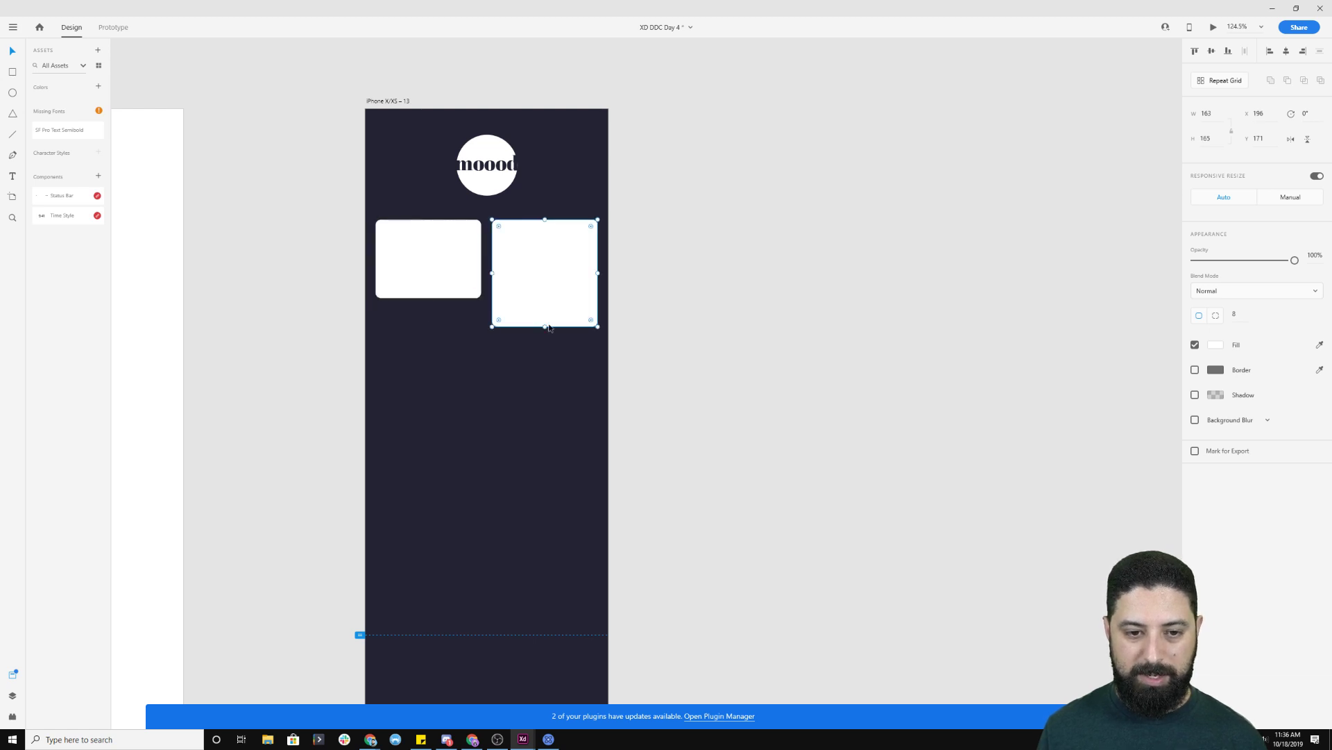
{"action": "left_click_drag", "start_coordinate": [549, 327], "coordinate": [546, 364]}
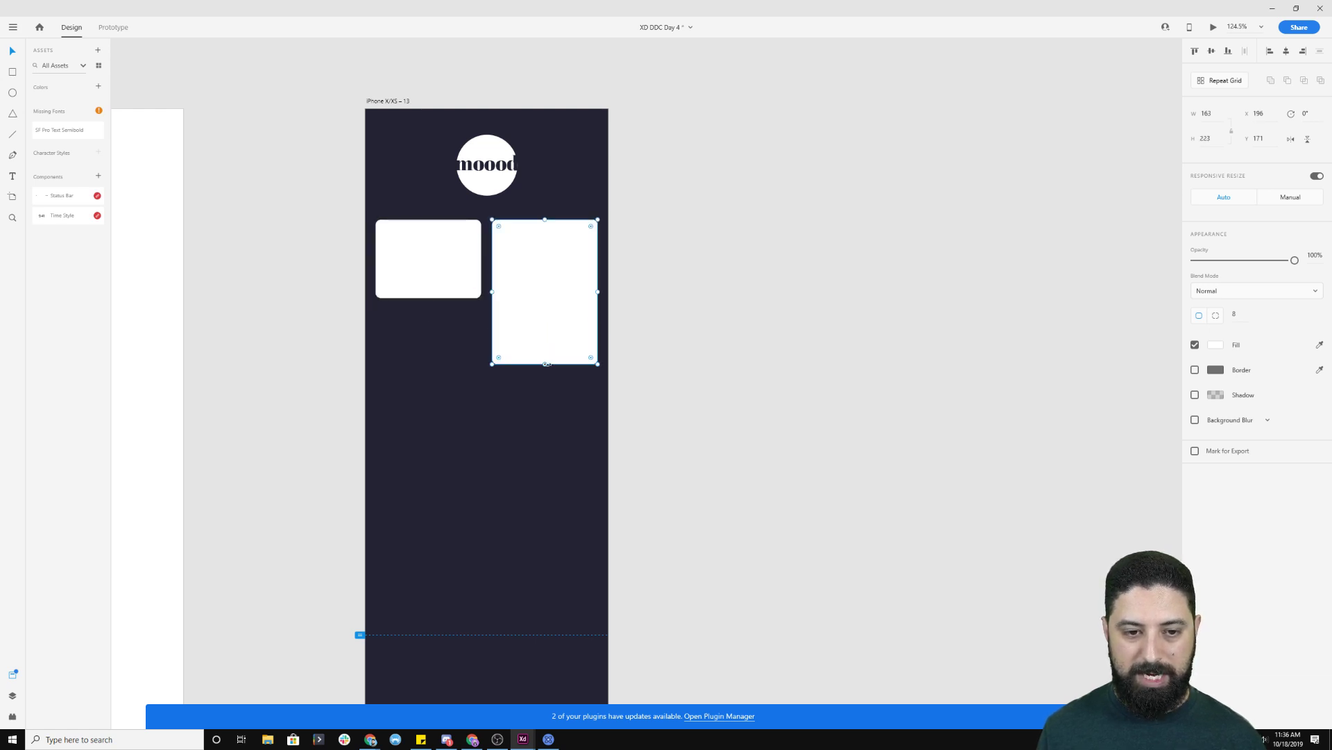
- Duplicate the short left tile below itself, keeping the column gap, and stretch the copy to about 297 high
{"action": "left_click", "coordinate": [445, 268]}
{"action": "left_click_drag", "start_coordinate": [444, 244], "coordinate": [462, 335]}
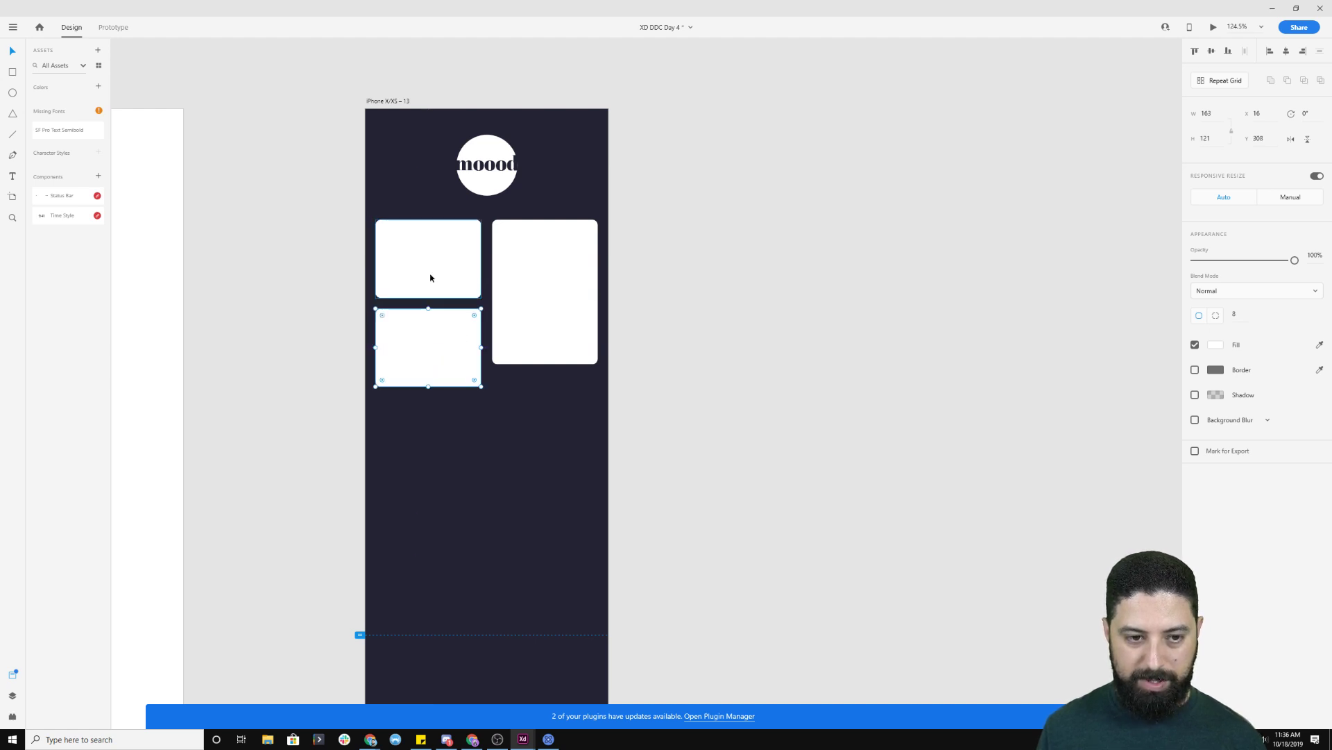
{"action": "left_click_drag", "start_coordinate": [428, 387], "coordinate": [437, 500]}
- Duplicate the tall right-column tile below itself at about Y 410 and shorten the copy to under half its height
{"action": "left_click_drag", "start_coordinate": [558, 300], "coordinate": [555, 420]}
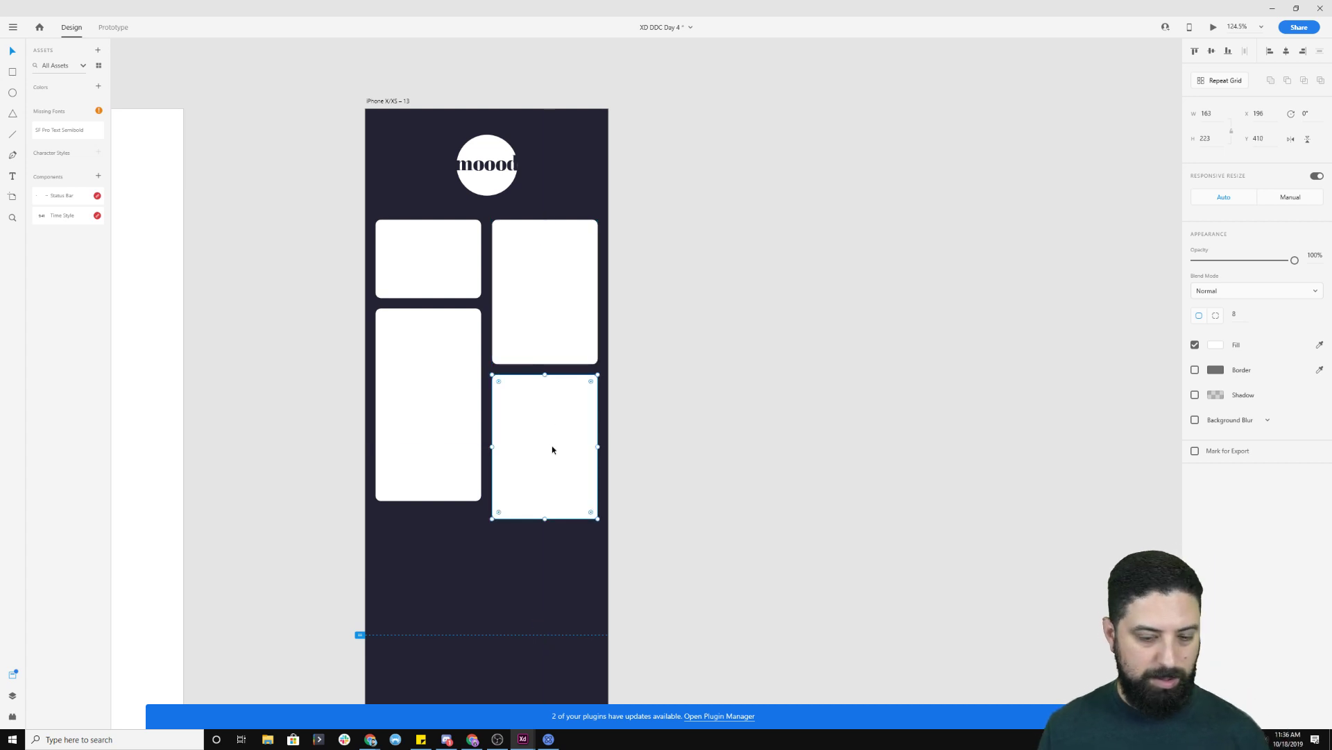
{"action": "left_click_drag", "start_coordinate": [545, 514], "coordinate": [548, 432]}
{"action": "key", "text": "alt"}
- Duplicate the short right-column tile below itself at Y 515 and stretch the copy past the end of the left column
{"action": "left_click_drag", "start_coordinate": [561, 387], "coordinate": [563, 454]}
{"action": "left_click_drag", "start_coordinate": [545, 500], "coordinate": [545, 525]}
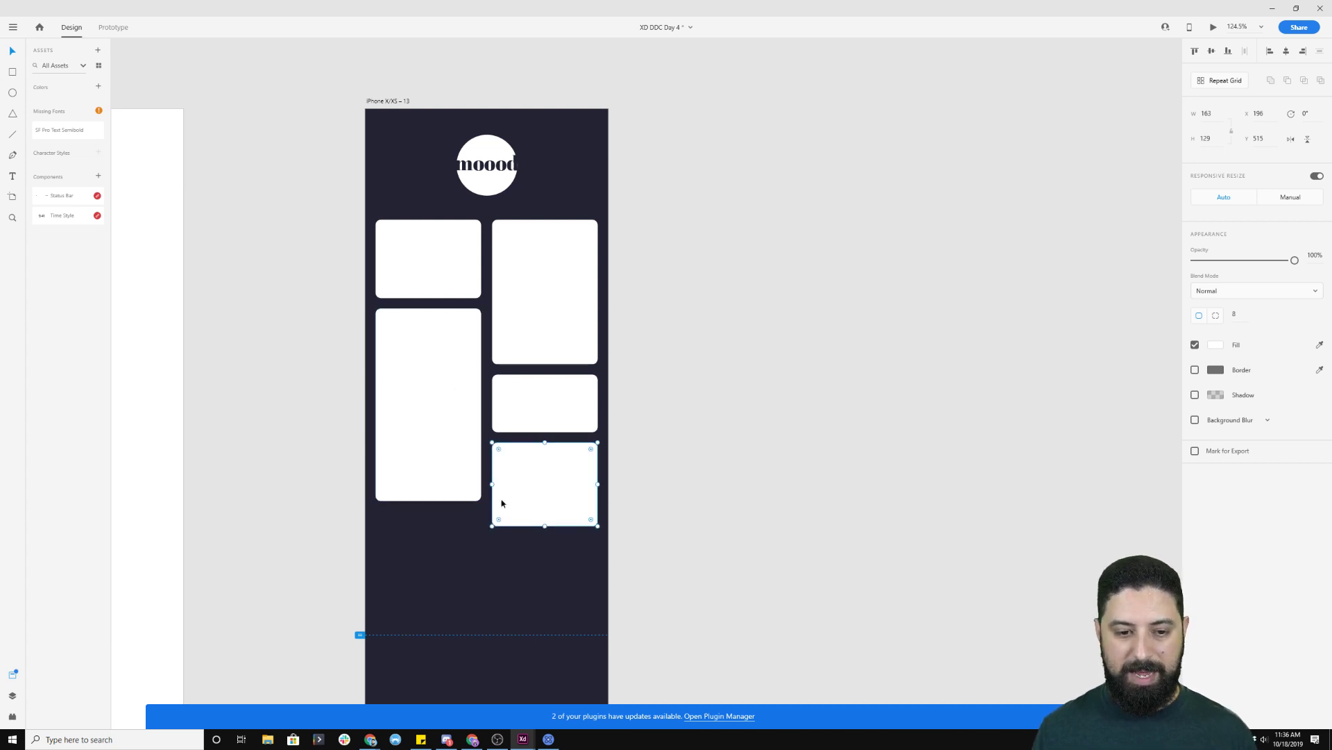
{"action": "left_click_drag", "start_coordinate": [544, 528], "coordinate": [545, 559]}
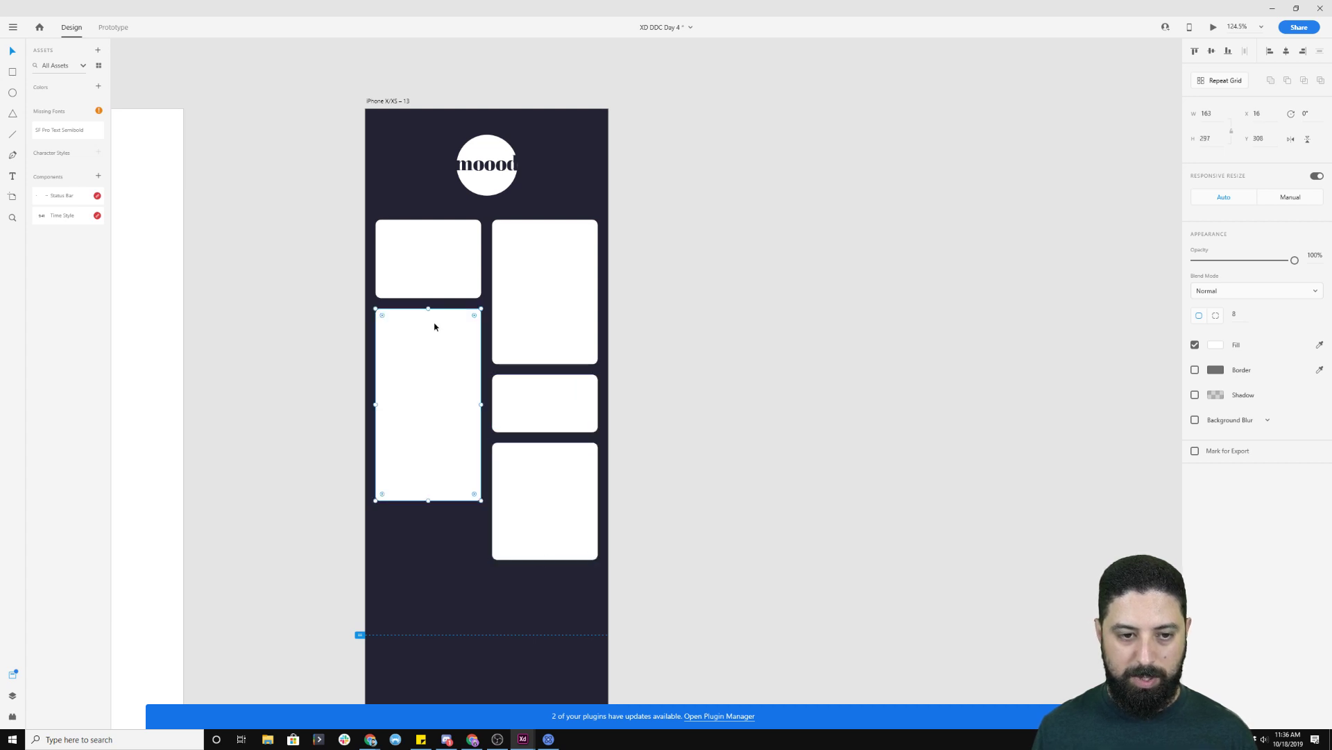
- Duplicate the tall left tile below itself at Y 621 and shorten the copy to 75 high, level with the right column's end
{"action": "left_click_drag", "start_coordinate": [437, 363], "coordinate": [446, 565], "text": "alt"}
{"action": "scroll", "coordinate": [425, 692], "scroll_direction": "down", "scroll_amount": 2}
{"action": "left_click_drag", "start_coordinate": [428, 640], "coordinate": [430, 496]}
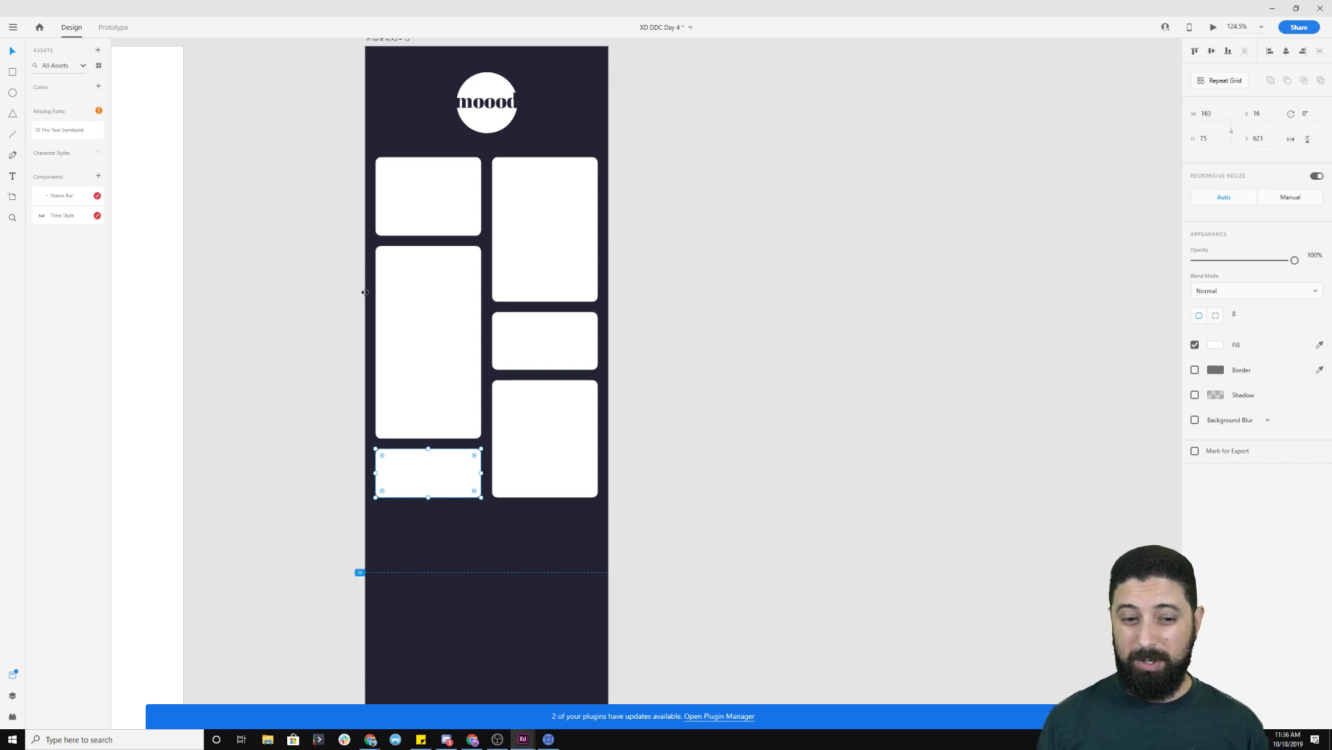
- Extend the mood board artboard downward to about 2414 high
{"action": "scroll", "coordinate": [375, 319], "scroll_direction": "down", "scroll_amount": 5}
{"action": "left_click", "coordinate": [393, 219]}
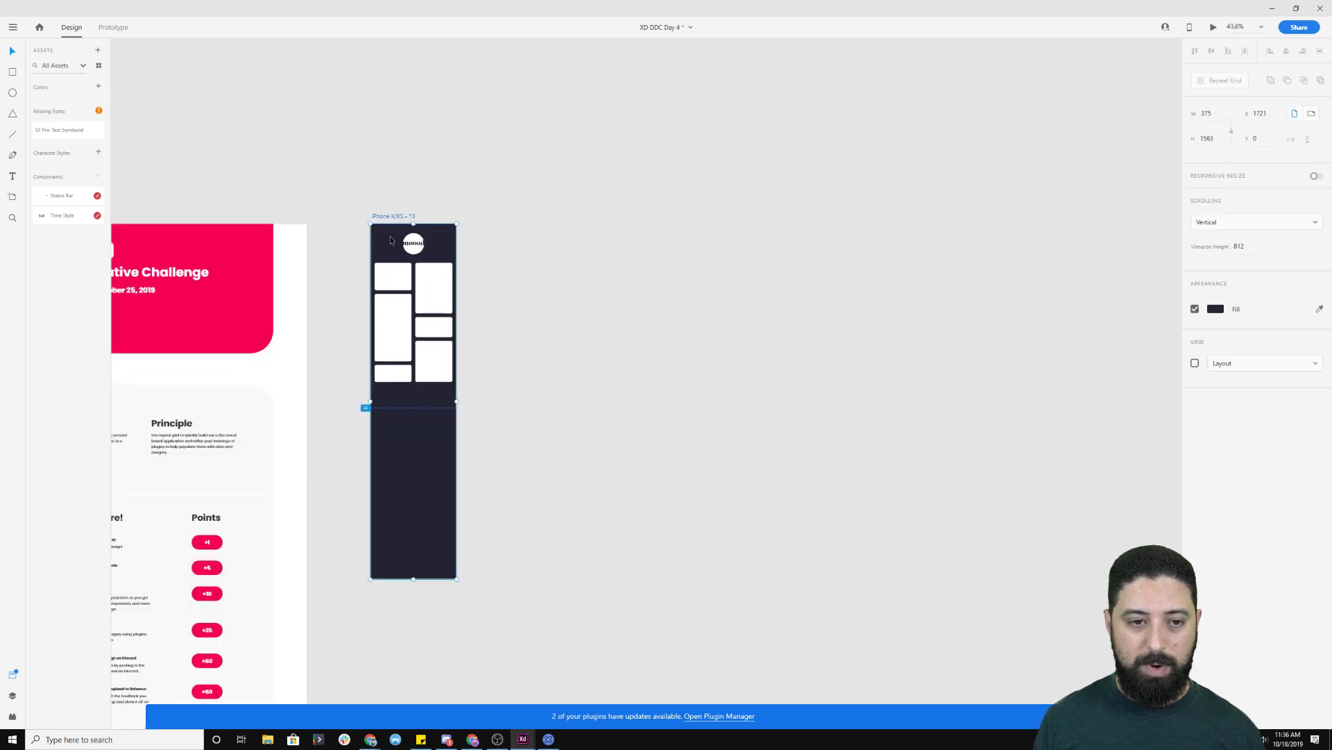
{"action": "scroll", "coordinate": [439, 469], "scroll_direction": "down", "scroll_amount": 3}
{"action": "left_click_drag", "start_coordinate": [412, 496], "coordinate": [413, 689]}
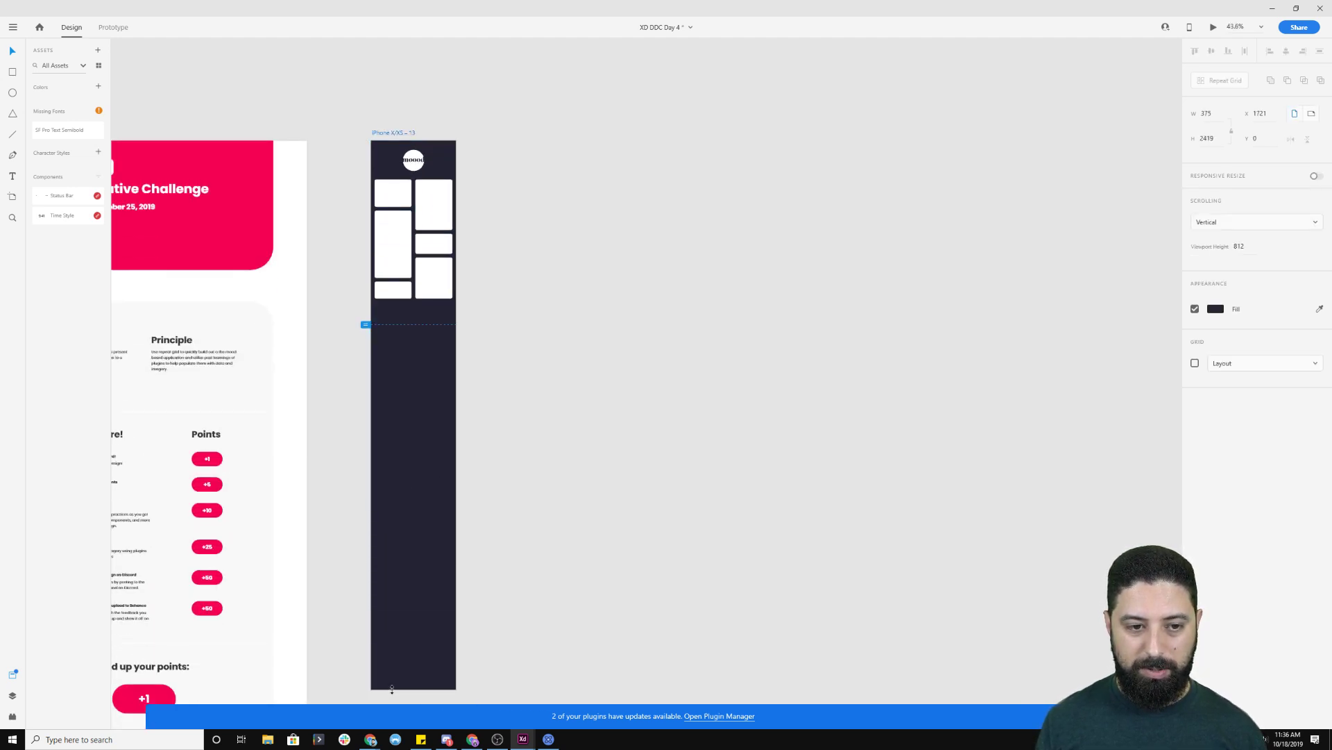
{"action": "left_click", "coordinate": [541, 423]}
- Turn all the tiles into a Repeat Grid and extend it downward to about 1862 high
{"action": "left_click", "coordinate": [390, 294]}
{"action": "left_click", "coordinate": [430, 288], "text": "shift"}
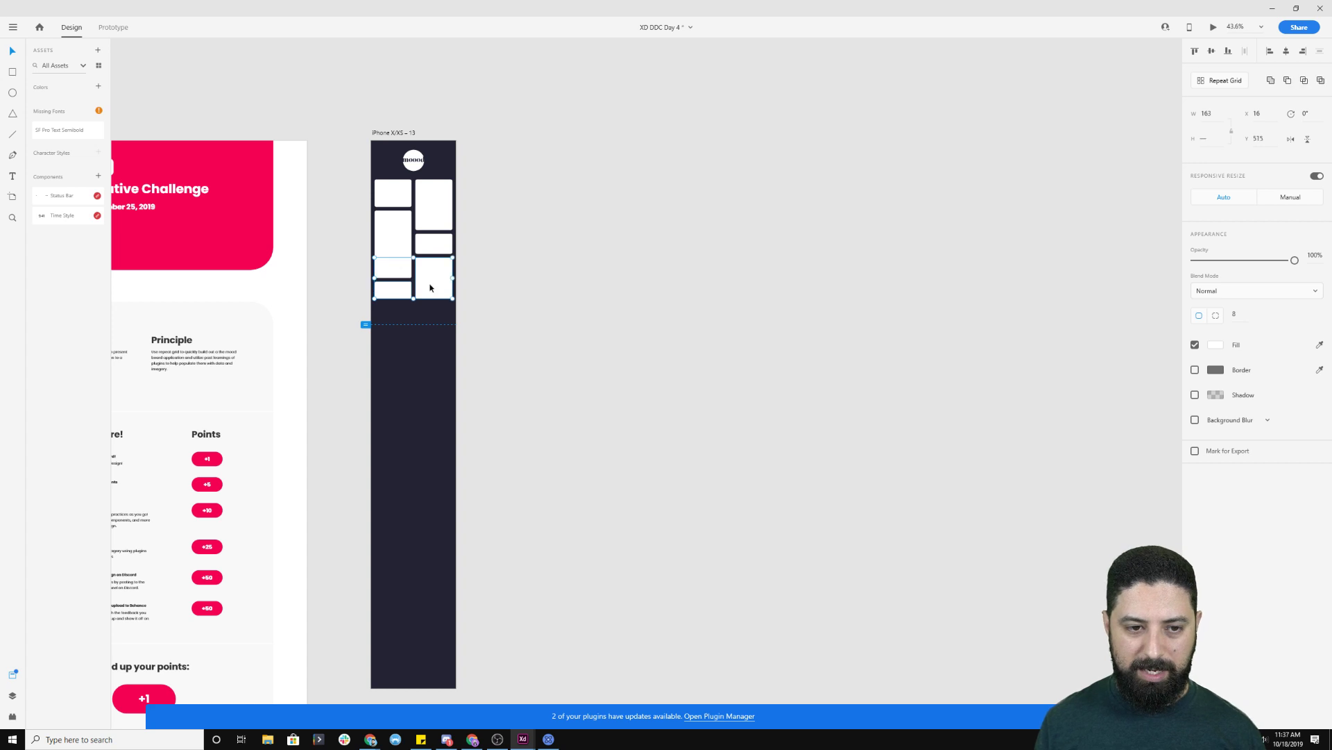
{"action": "left_click", "coordinate": [394, 247], "text": "shift"}
{"action": "left_click", "coordinate": [418, 196], "text": "shift"}
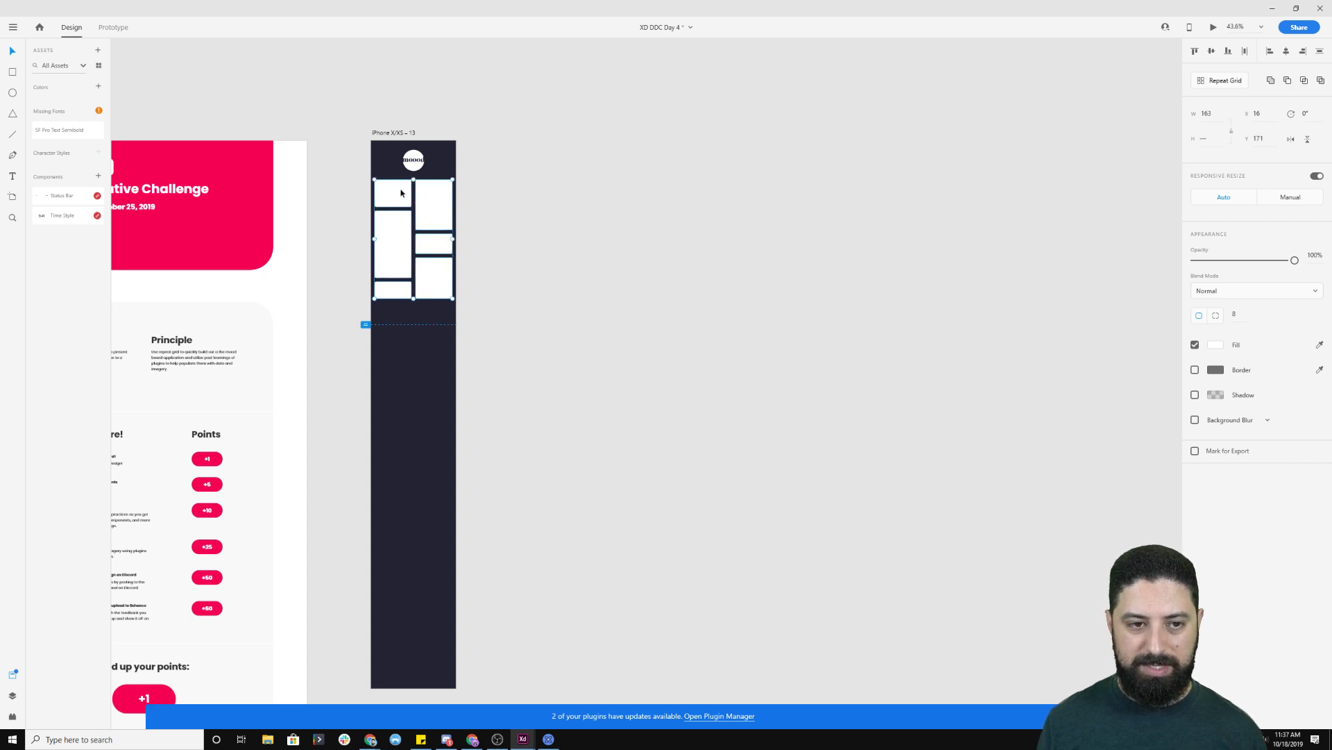
{"action": "left_click", "coordinate": [1229, 81]}
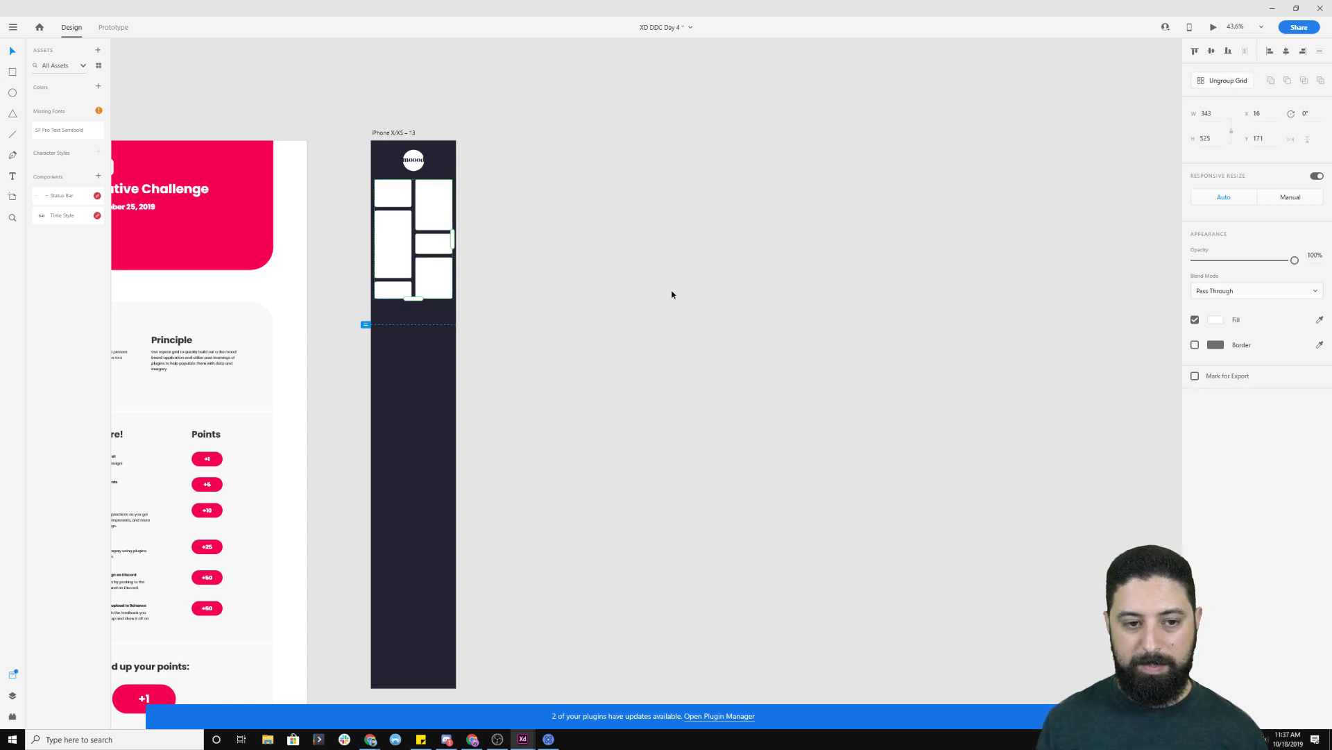
{"action": "left_click_drag", "start_coordinate": [413, 299], "coordinate": [423, 603]}
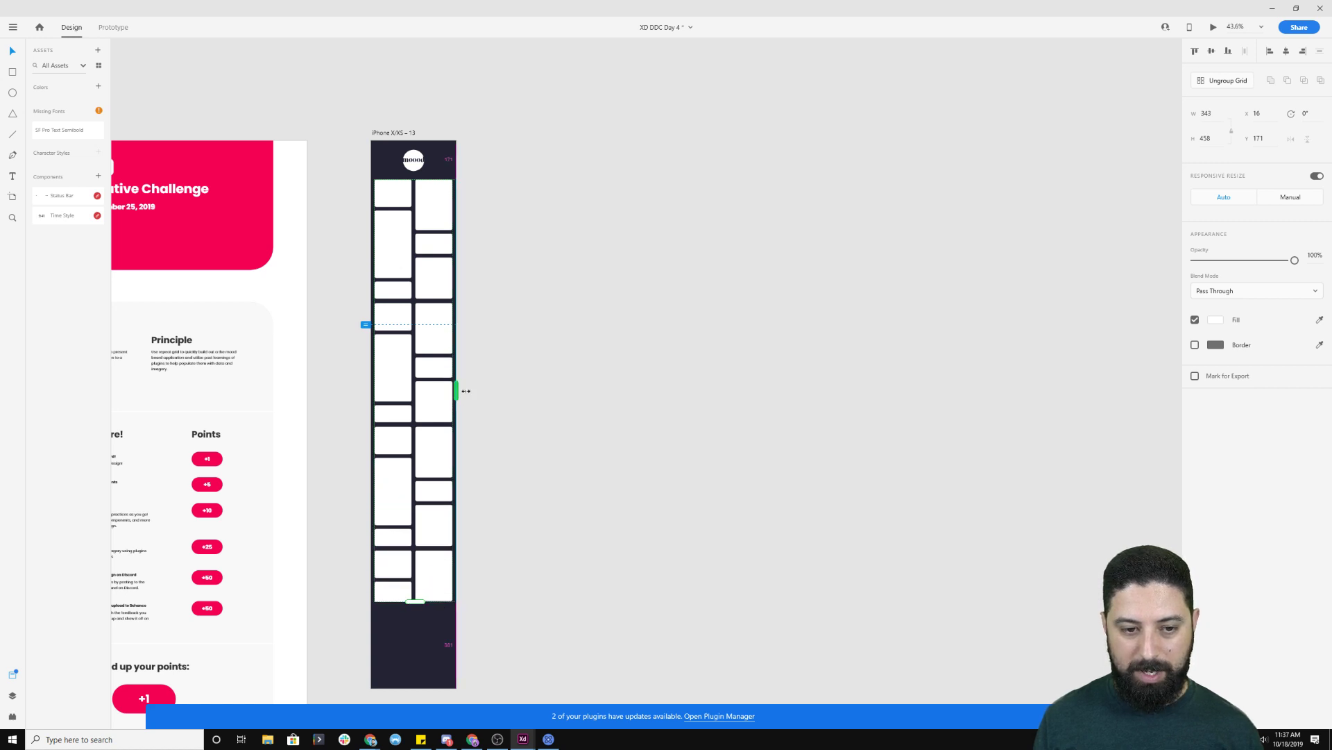
- Try extending the Repeat Grid sideways to about 2795 wide and undo it
{"action": "left_click_drag", "start_coordinate": [465, 391], "coordinate": [969, 369]}
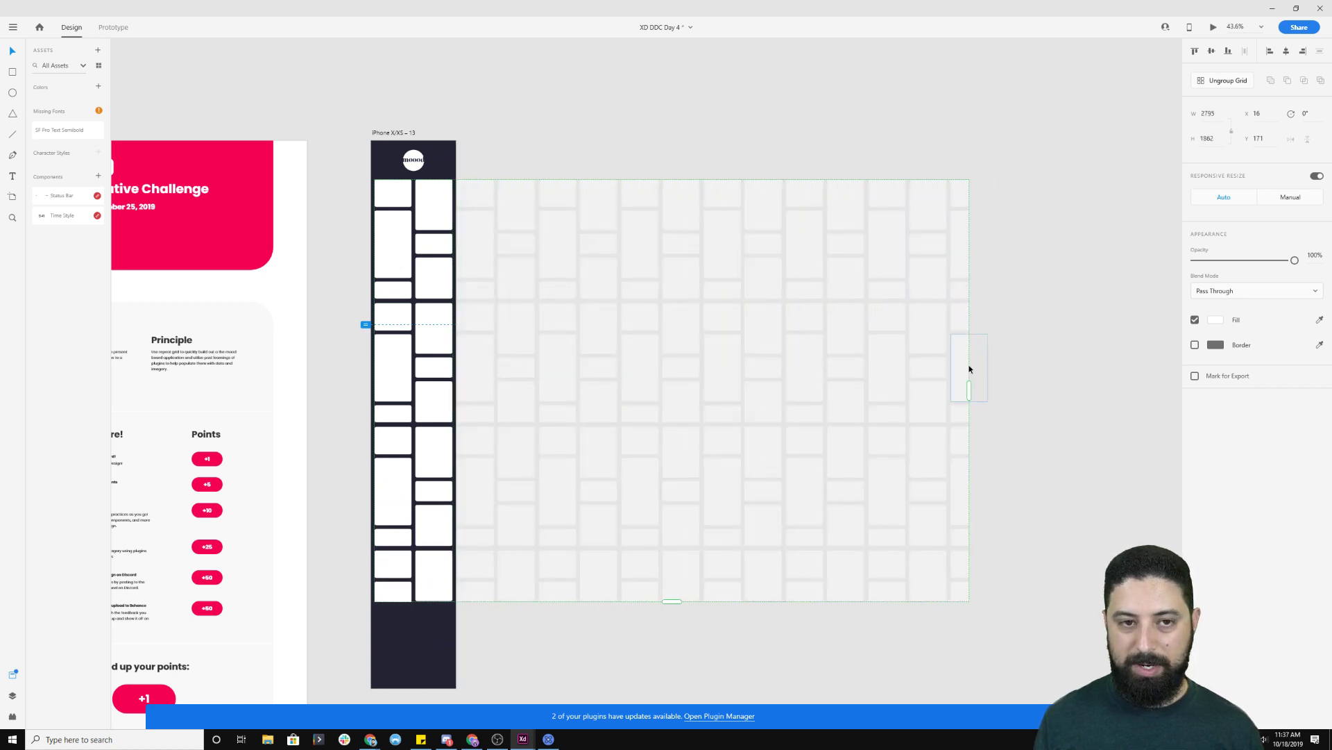
{"action": "key", "text": "ctrl+z"}
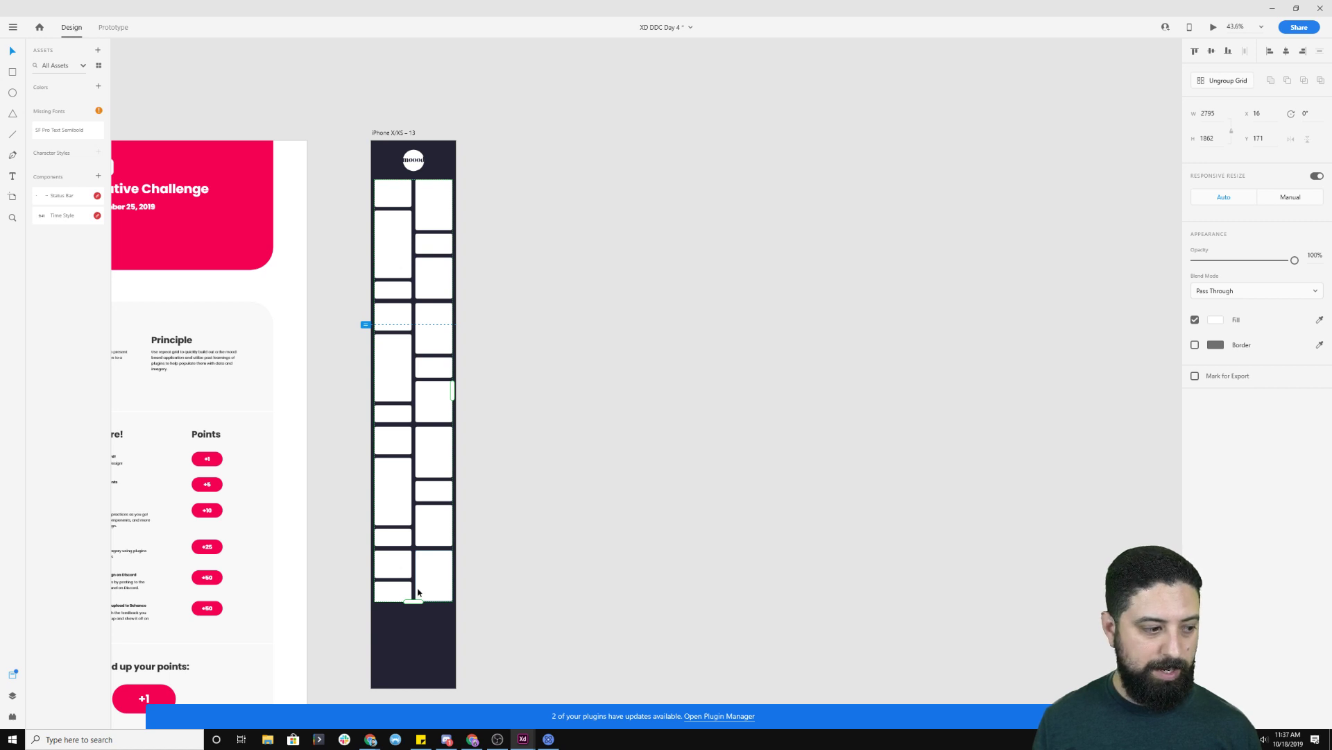
- Shorten the Repeat Grid to about 1616 high so it ends after the third full tile block
{"action": "scroll", "coordinate": [418, 591], "scroll_direction": "down", "scroll_amount": 1}
{"action": "scroll", "coordinate": [417, 589], "scroll_direction": "up", "scroll_amount": 3}
{"action": "scroll", "coordinate": [408, 576], "scroll_direction": "down", "scroll_amount": 1}
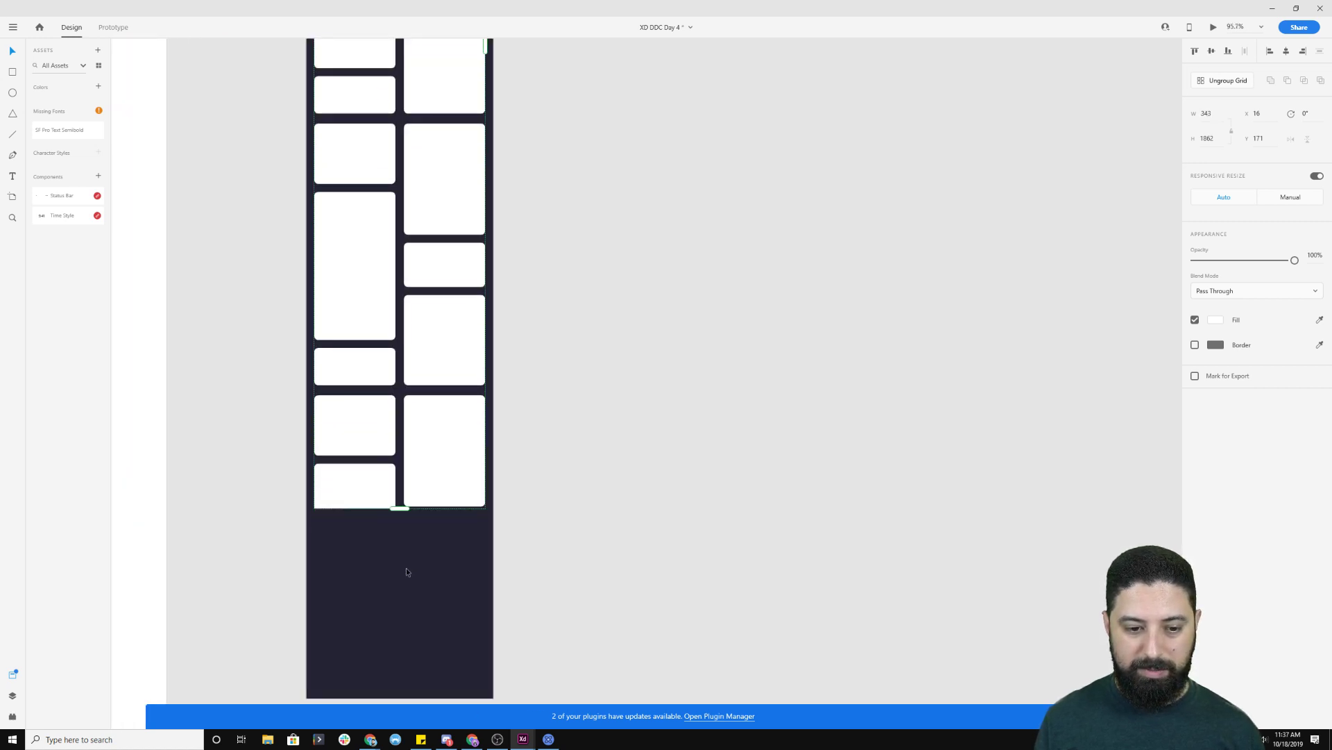
{"action": "left_click_drag", "start_coordinate": [400, 509], "coordinate": [436, 387]}
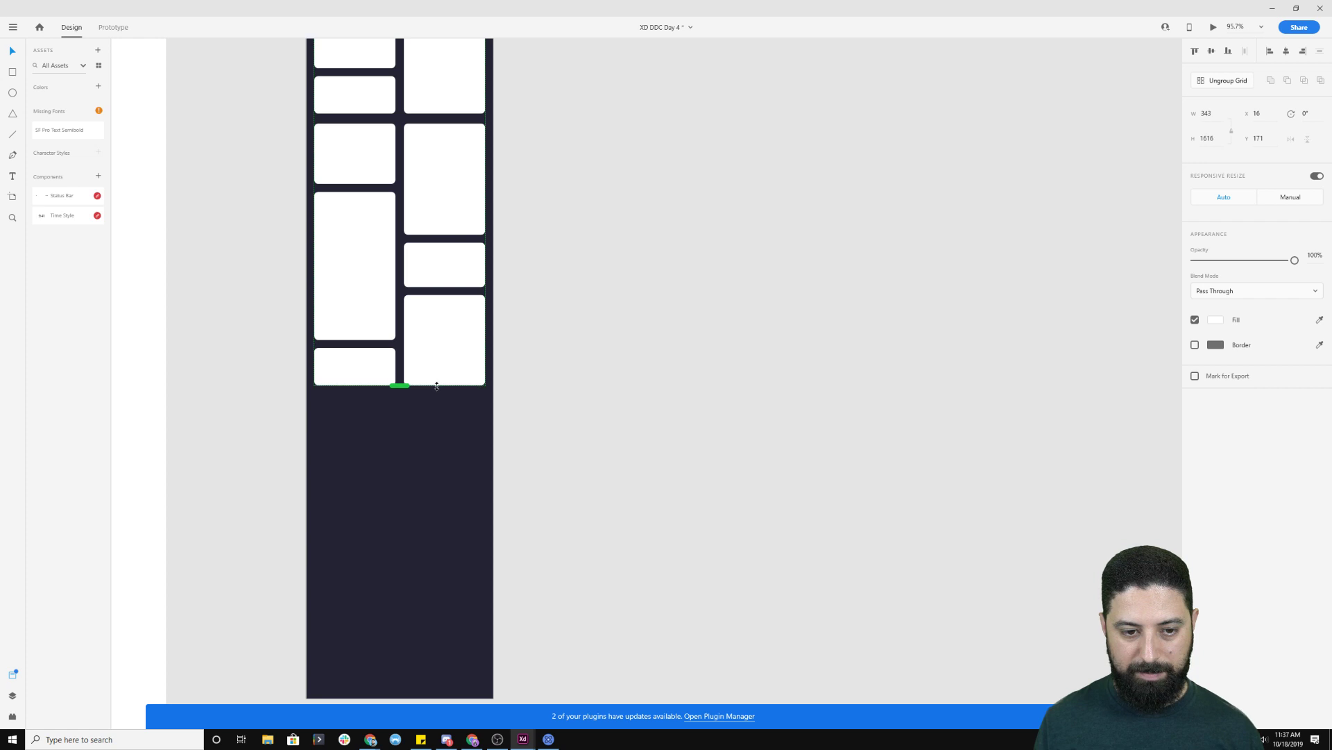
{"action": "scroll", "coordinate": [524, 443], "scroll_direction": "up", "scroll_amount": 10}
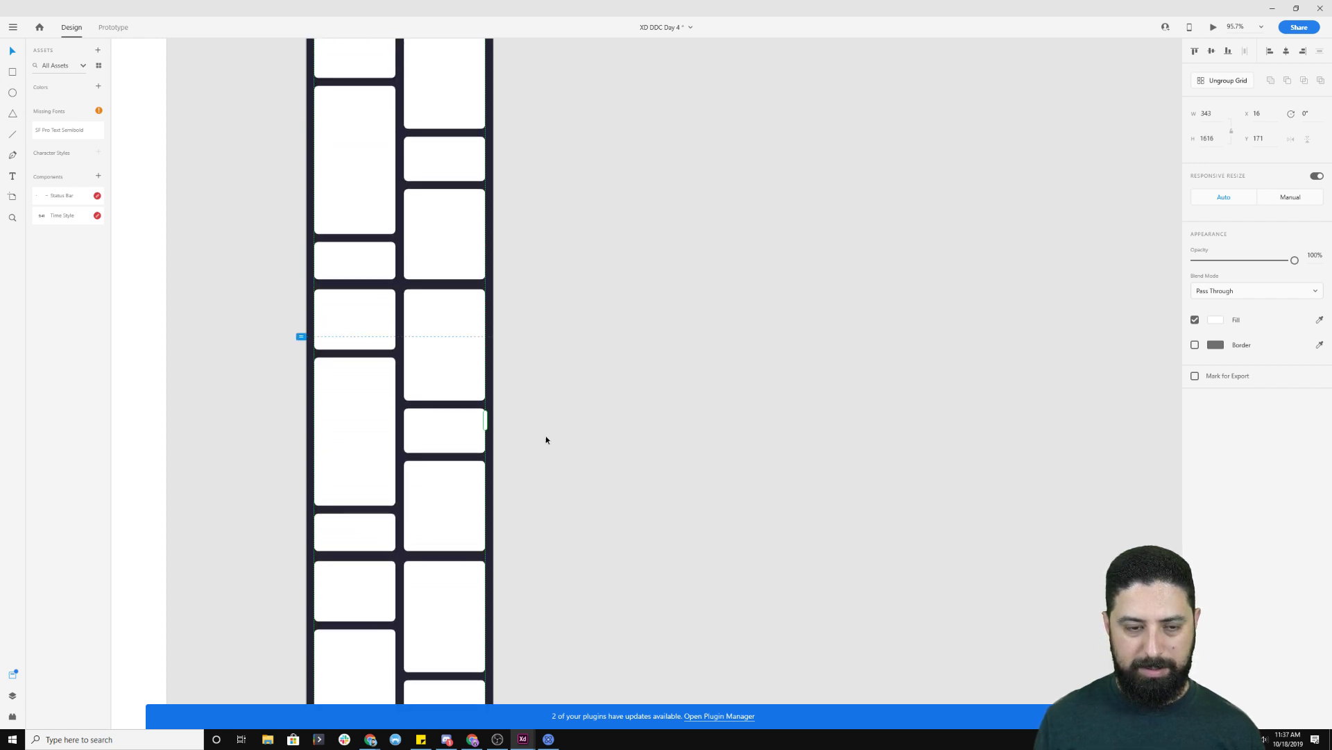
{"action": "left_click", "coordinate": [582, 312]}
- Duplicate the mood board artboard and place the copy beside the original at X 2198
{"action": "scroll", "coordinate": [582, 312], "scroll_direction": "down", "scroll_amount": 5}
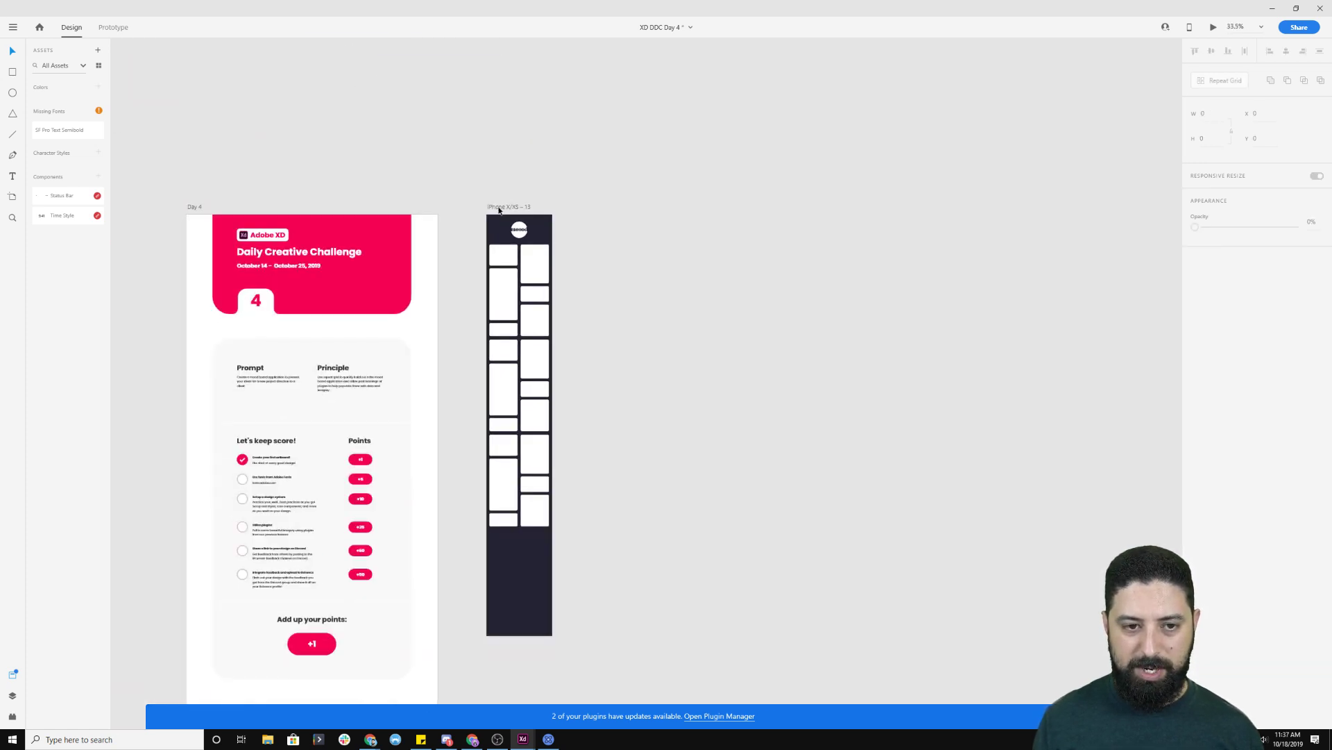
{"action": "left_click_drag", "start_coordinate": [499, 210], "coordinate": [576, 207]}
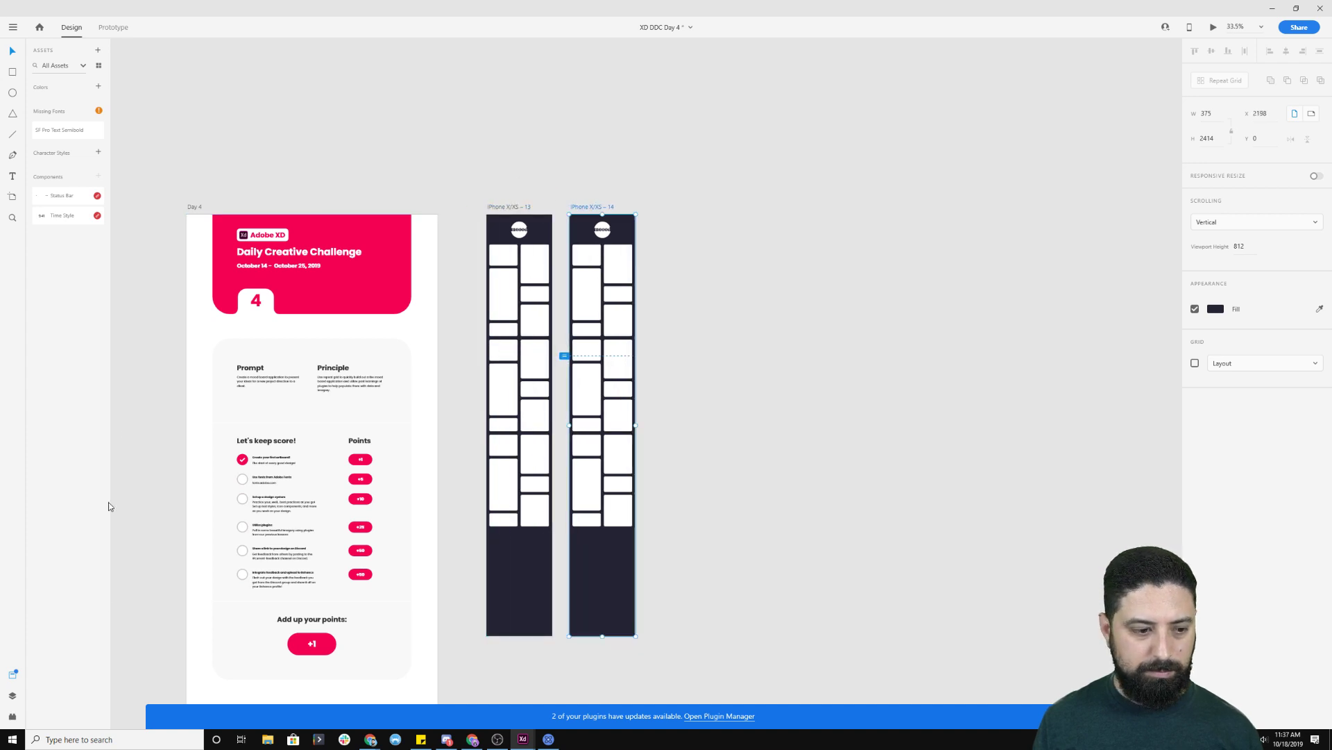
{"action": "left_click", "coordinate": [677, 330]}
{"action": "scroll", "coordinate": [677, 330], "scroll_direction": "up", "scroll_amount": 5}
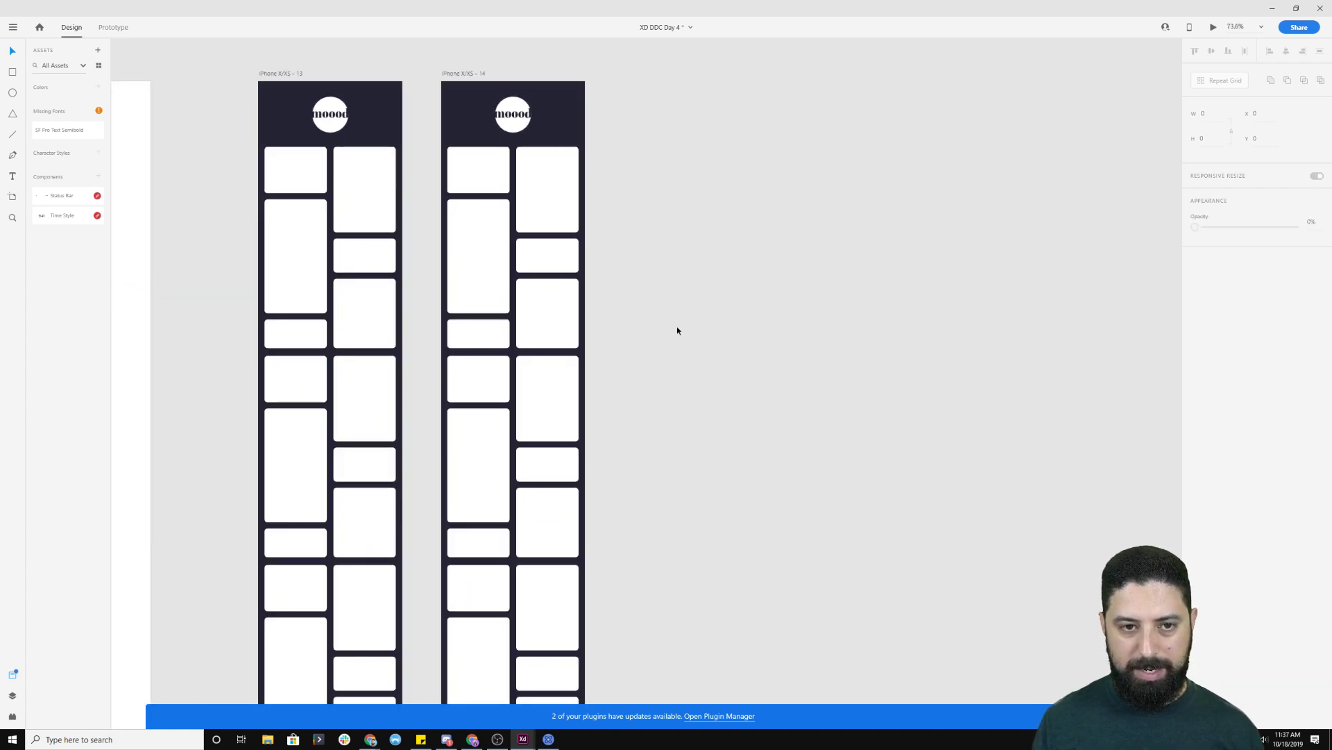
- Move the tile Repeat Grid on the copied artboard down to about Y 285, opening space below the logo
{"action": "left_click", "coordinate": [529, 154]}
{"action": "left_click_drag", "start_coordinate": [551, 192], "coordinate": [549, 205]}
{"action": "left_click", "coordinate": [696, 170]}
- Add the text "Client" between the logo and the tiles on the copied artboard and fill it white
{"action": "key", "text": "t"}
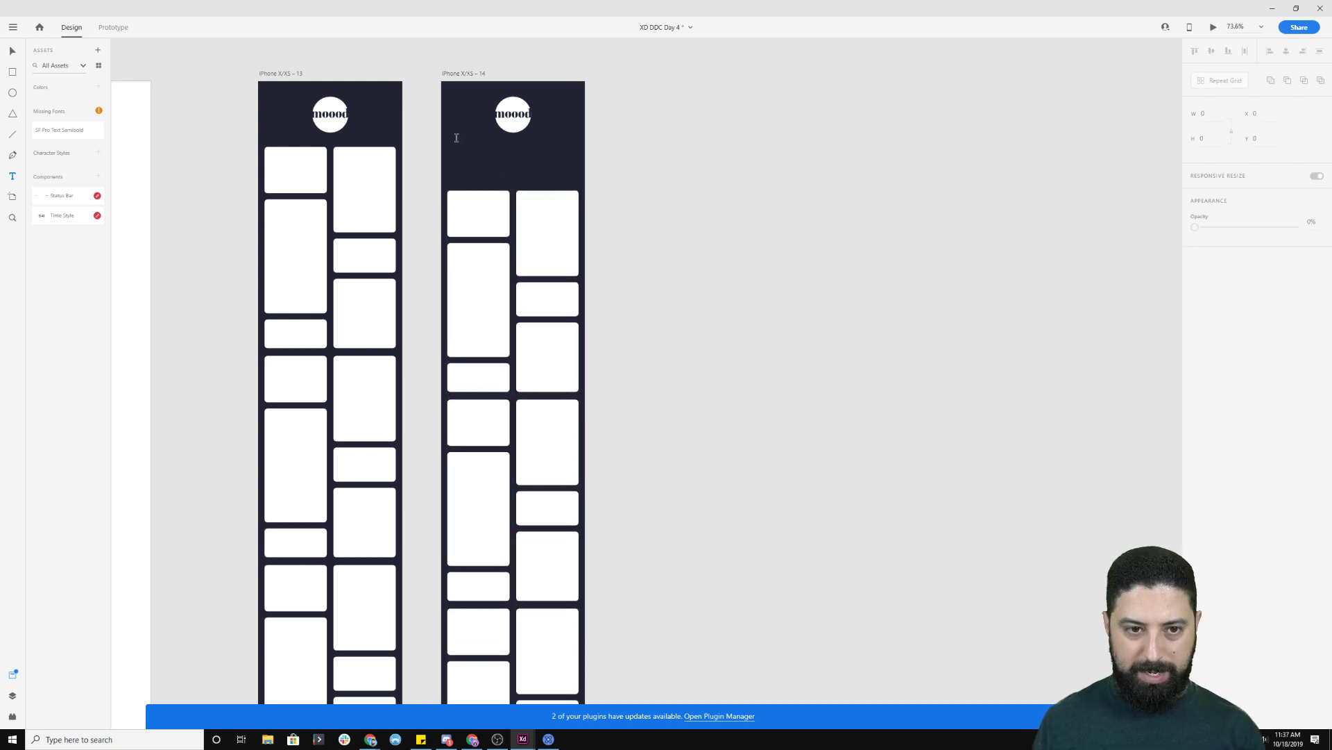
{"action": "left_click", "coordinate": [466, 155]}
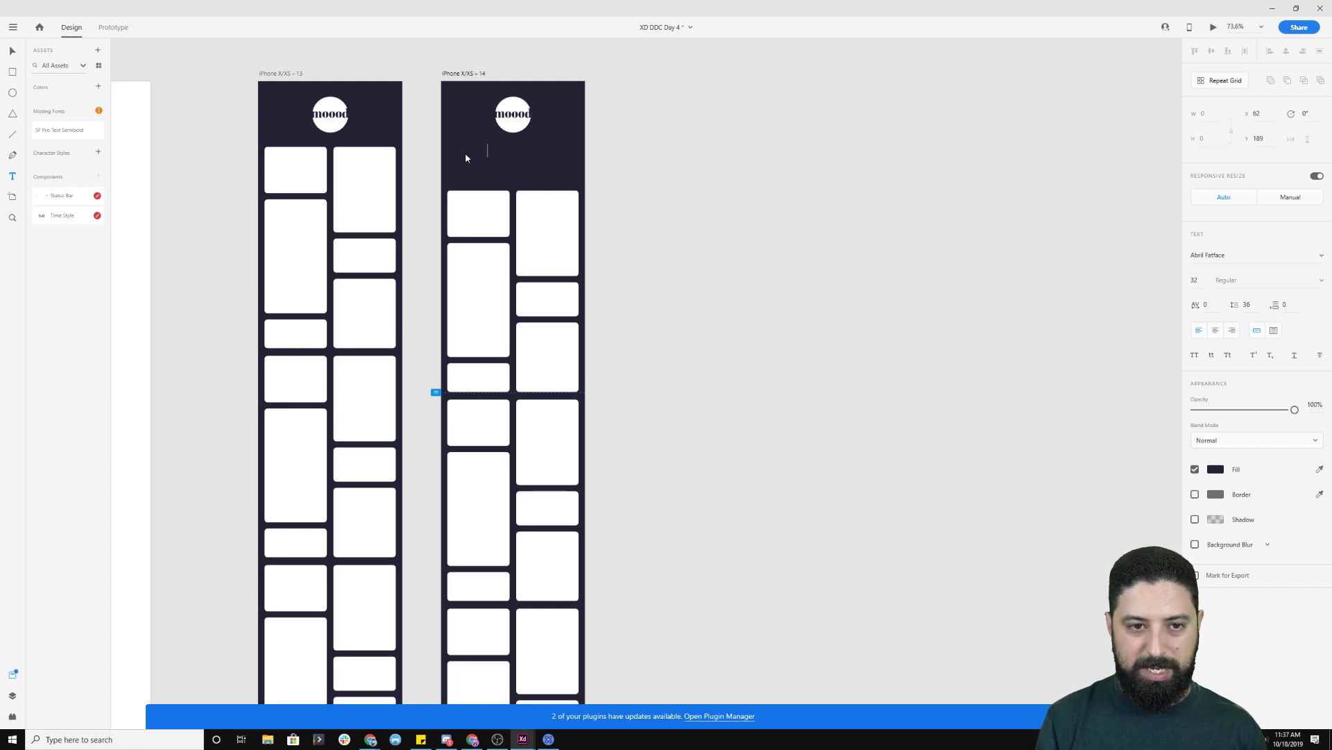
{"action": "key", "text": "Escape"}
{"action": "left_click", "coordinate": [1218, 470]}
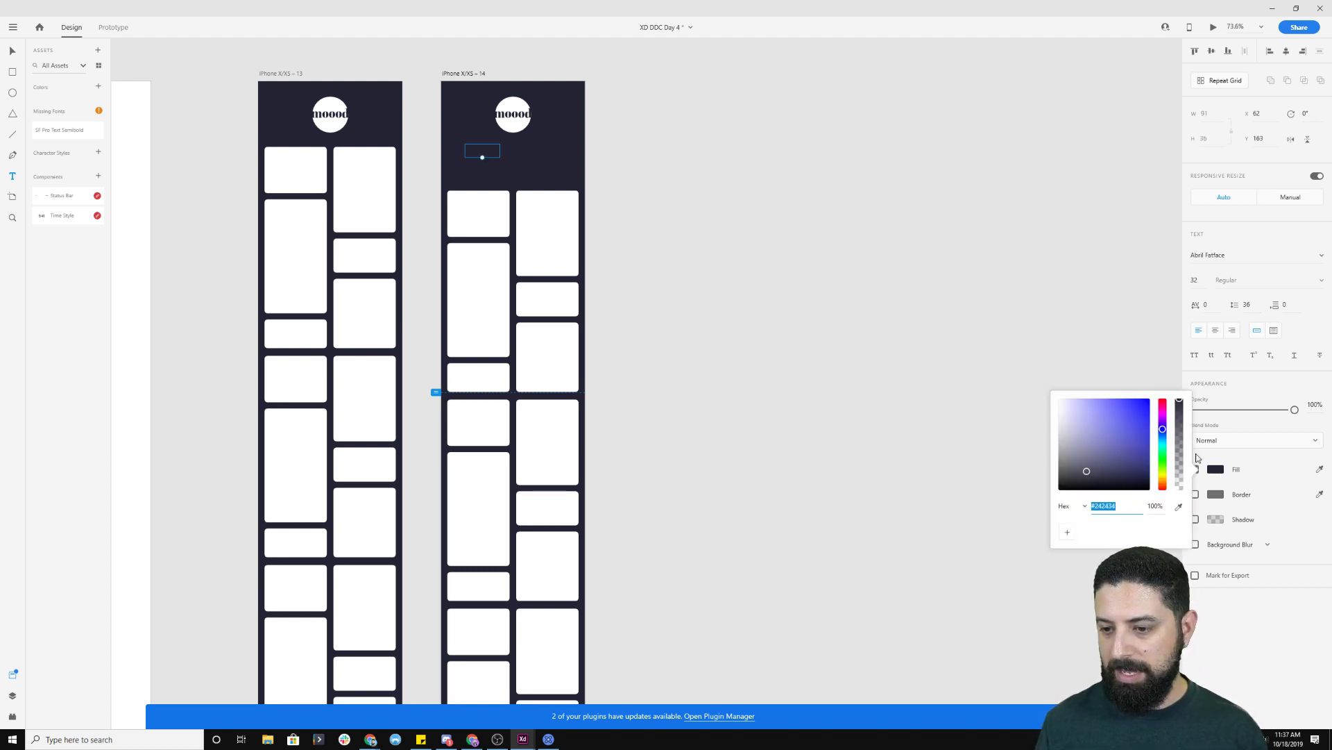
{"action": "left_click_drag", "start_coordinate": [1139, 426], "coordinate": [932, 343]}
{"action": "left_click", "coordinate": [763, 236]}
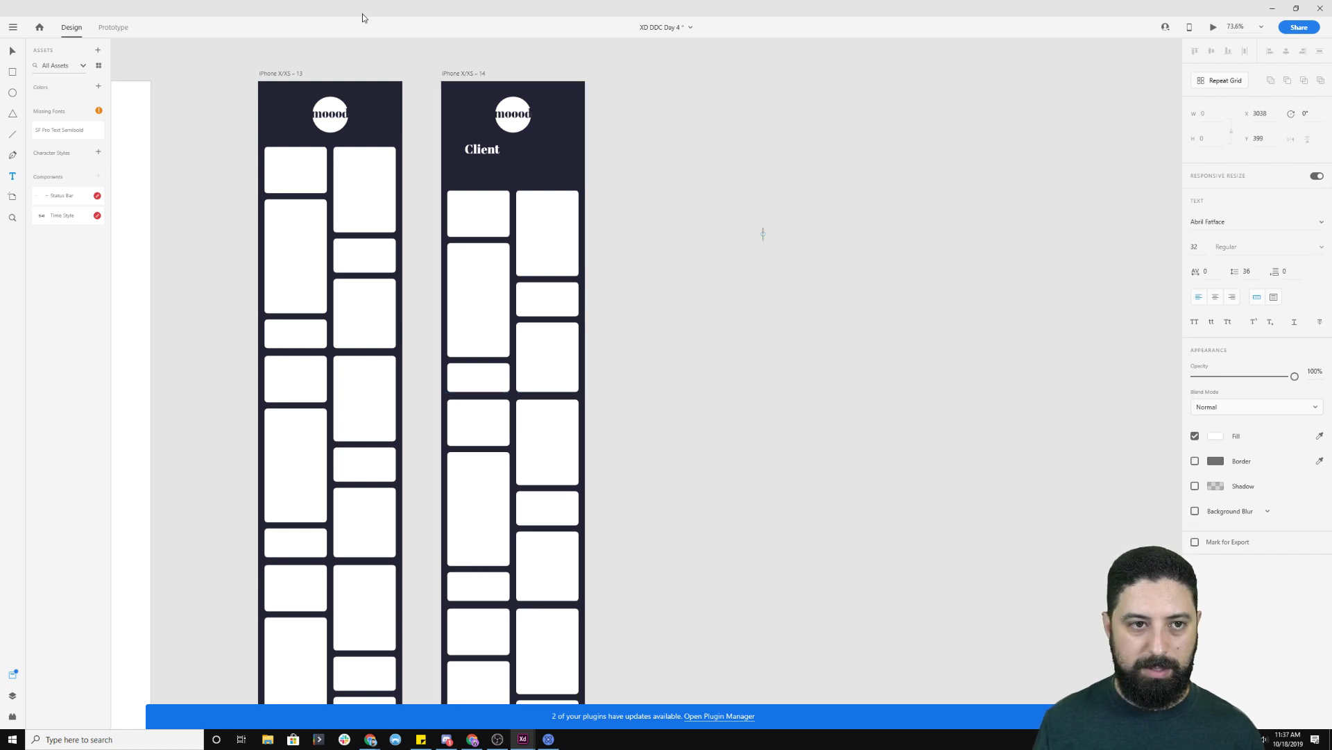
{"action": "key", "text": "Escape"}
- Shift the Client text slightly and set it to Proxima Nova at size 24
{"action": "left_click_drag", "start_coordinate": [490, 151], "coordinate": [488, 158]}
{"action": "left_click", "coordinate": [1194, 280]}
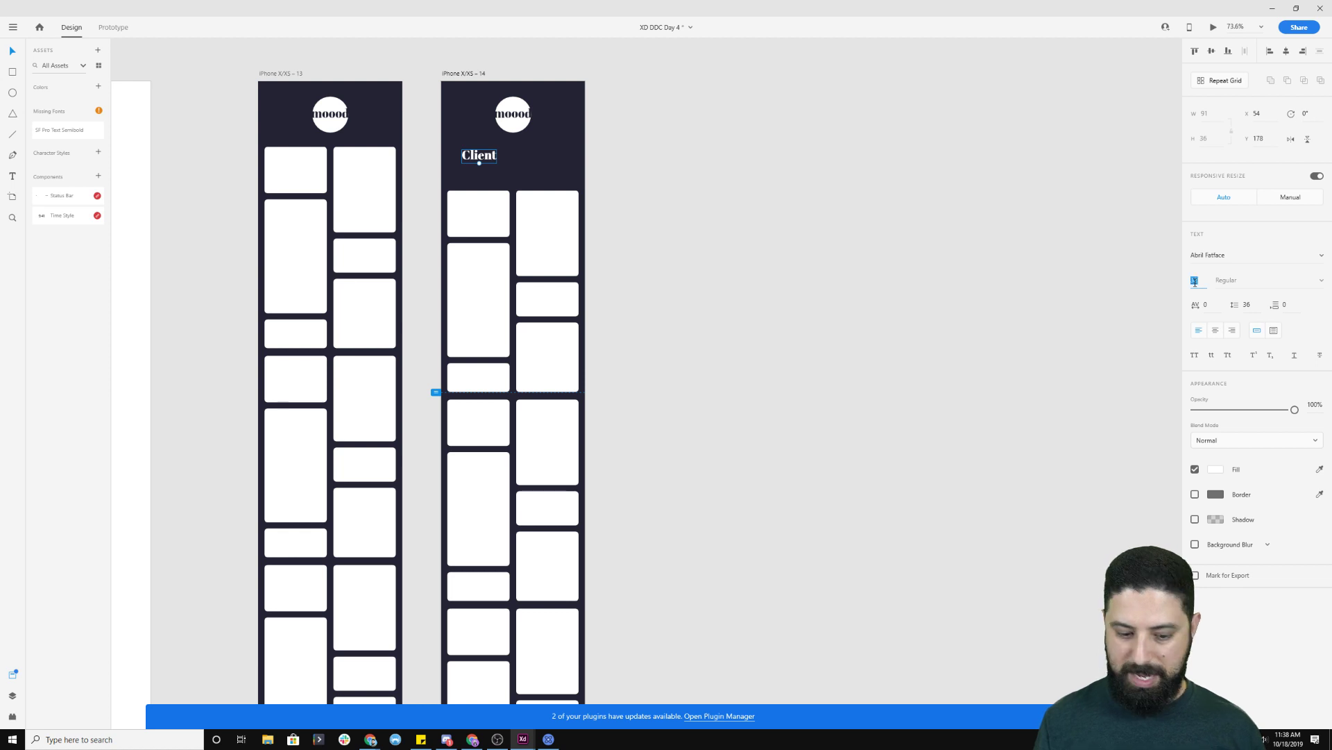
{"action": "type", "text": "24"}
{"action": "key", "text": "Return"}
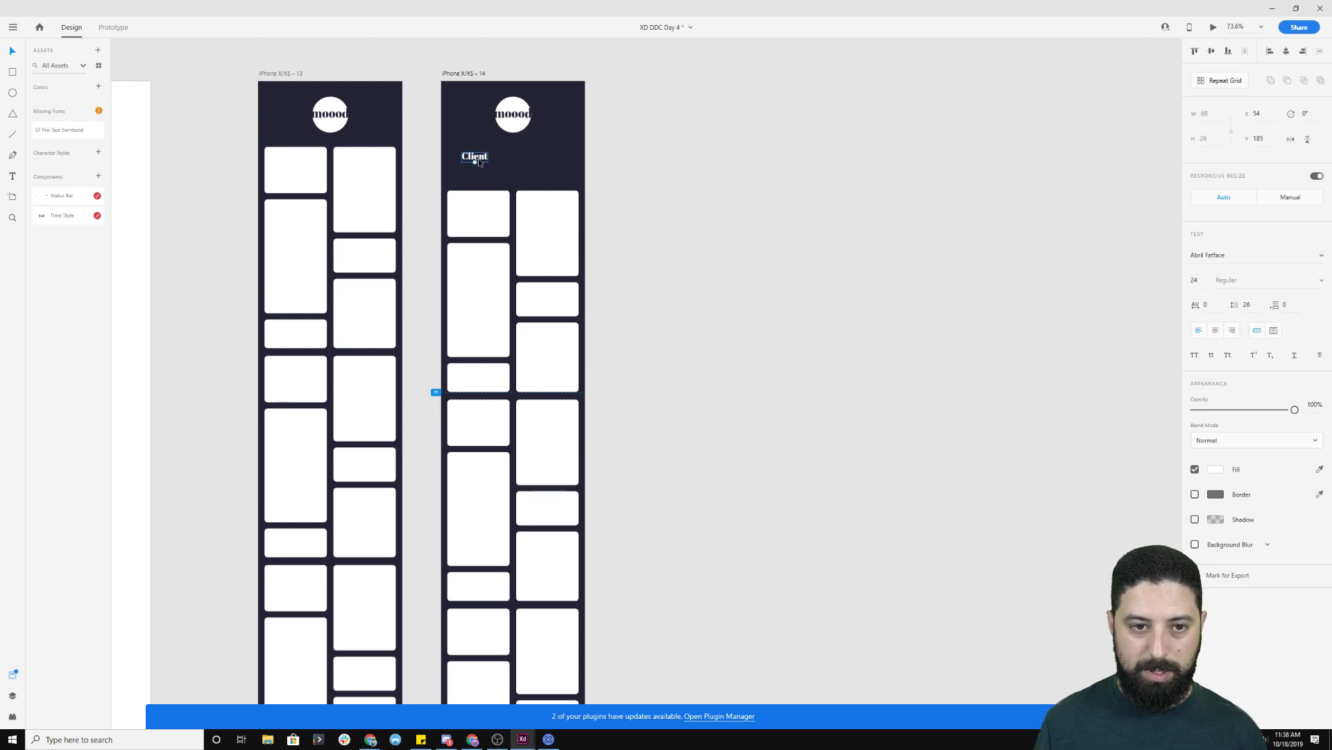
{"action": "left_click", "coordinate": [1229, 254]}
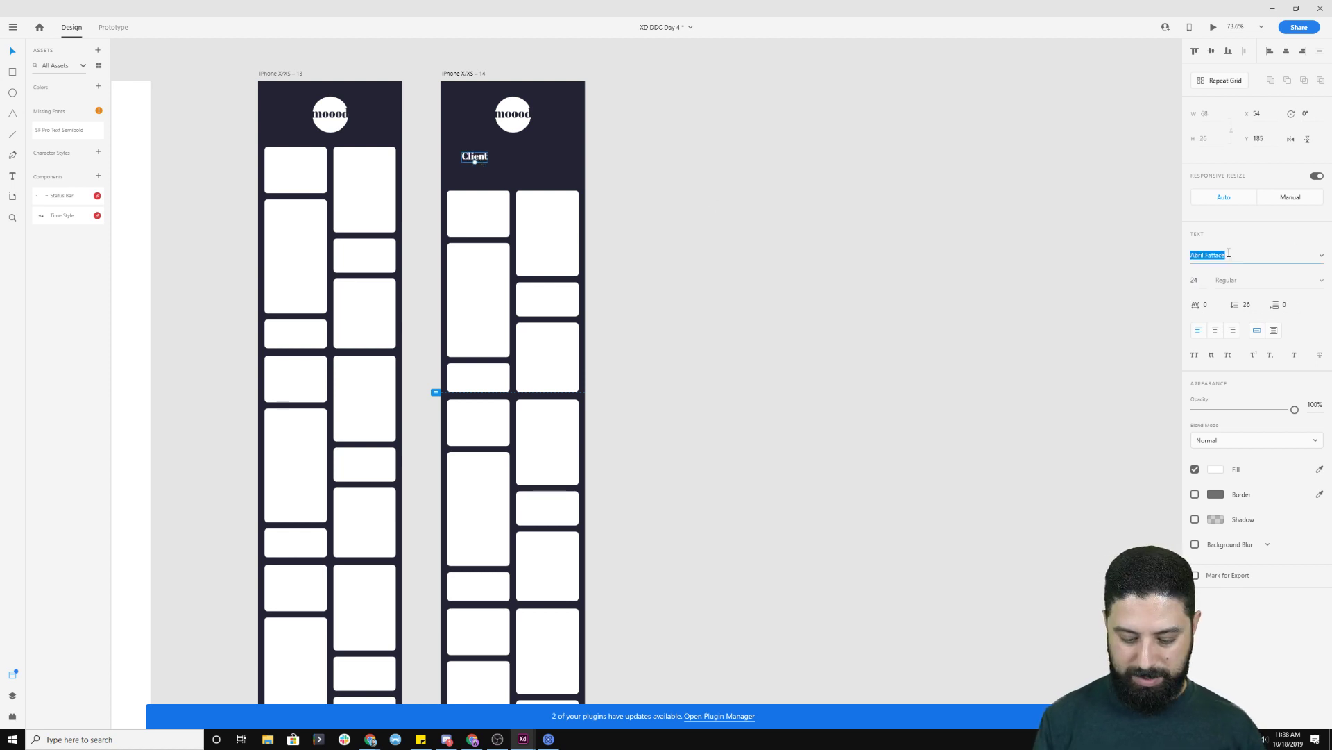
{"action": "type", "text": "Proxima Nova"}
{"action": "key", "text": "Return"}
- Position the Client text above the left tile column and centre-align it
{"action": "scroll", "coordinate": [458, 165], "scroll_direction": "up", "scroll_amount": 5}
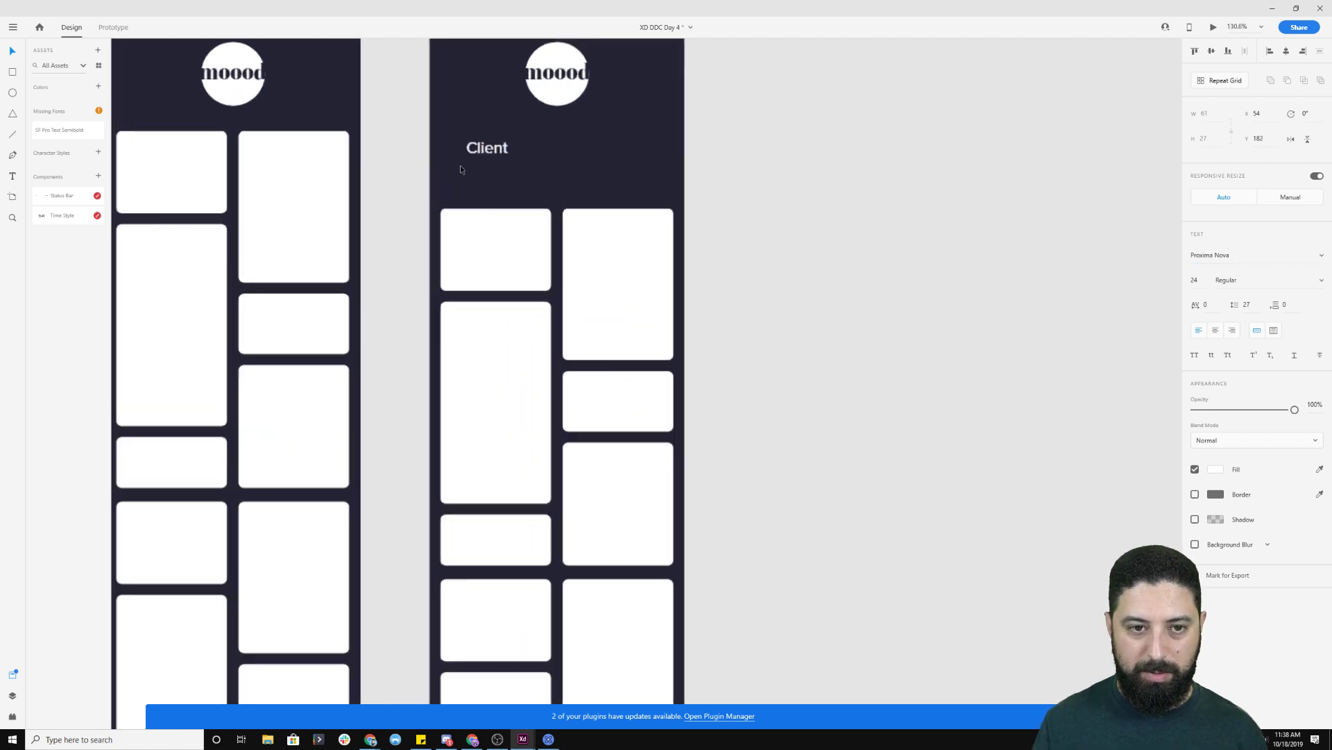
{"action": "left_click_drag", "start_coordinate": [501, 153], "coordinate": [514, 152]}
{"action": "left_click", "coordinate": [1215, 330]}
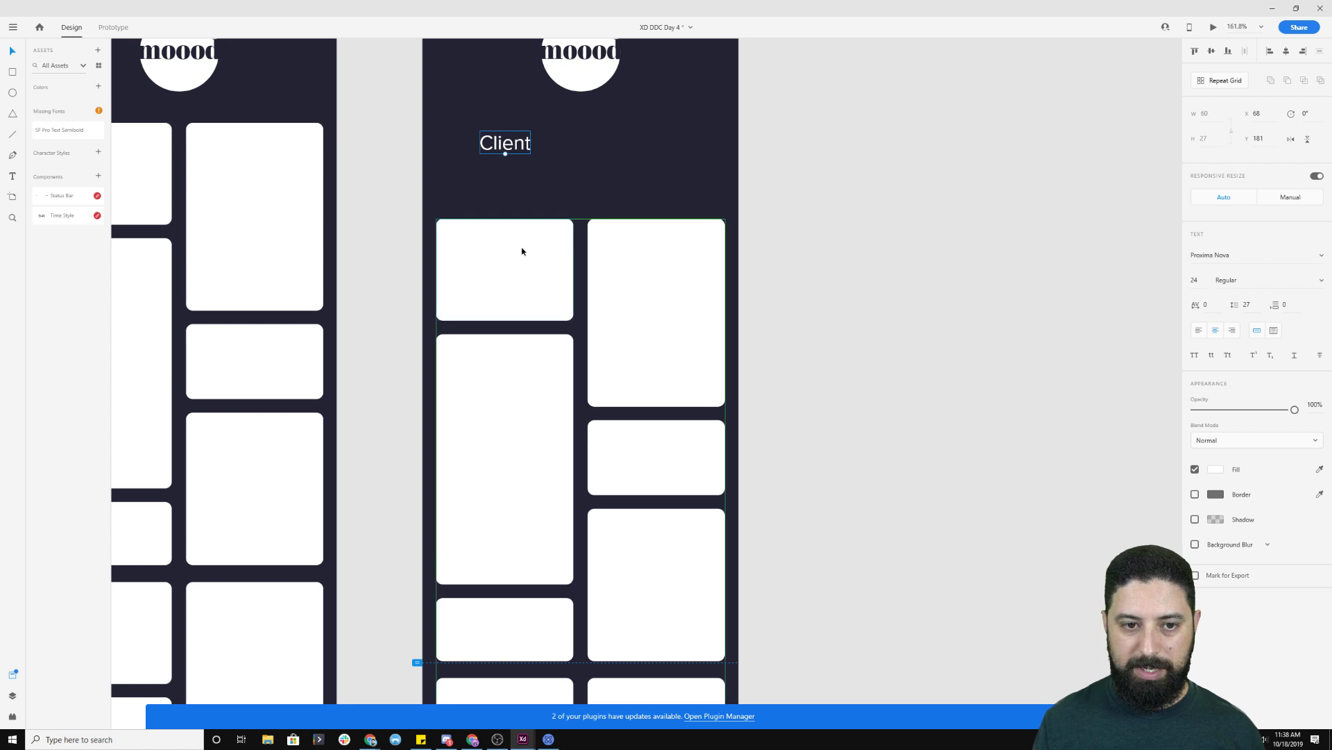
- Duplicate the Client text above the right tile column and change the copy to "Project"
{"action": "left_click_drag", "start_coordinate": [516, 146], "coordinate": [659, 152]}
{"action": "double_click", "coordinate": [658, 153]}
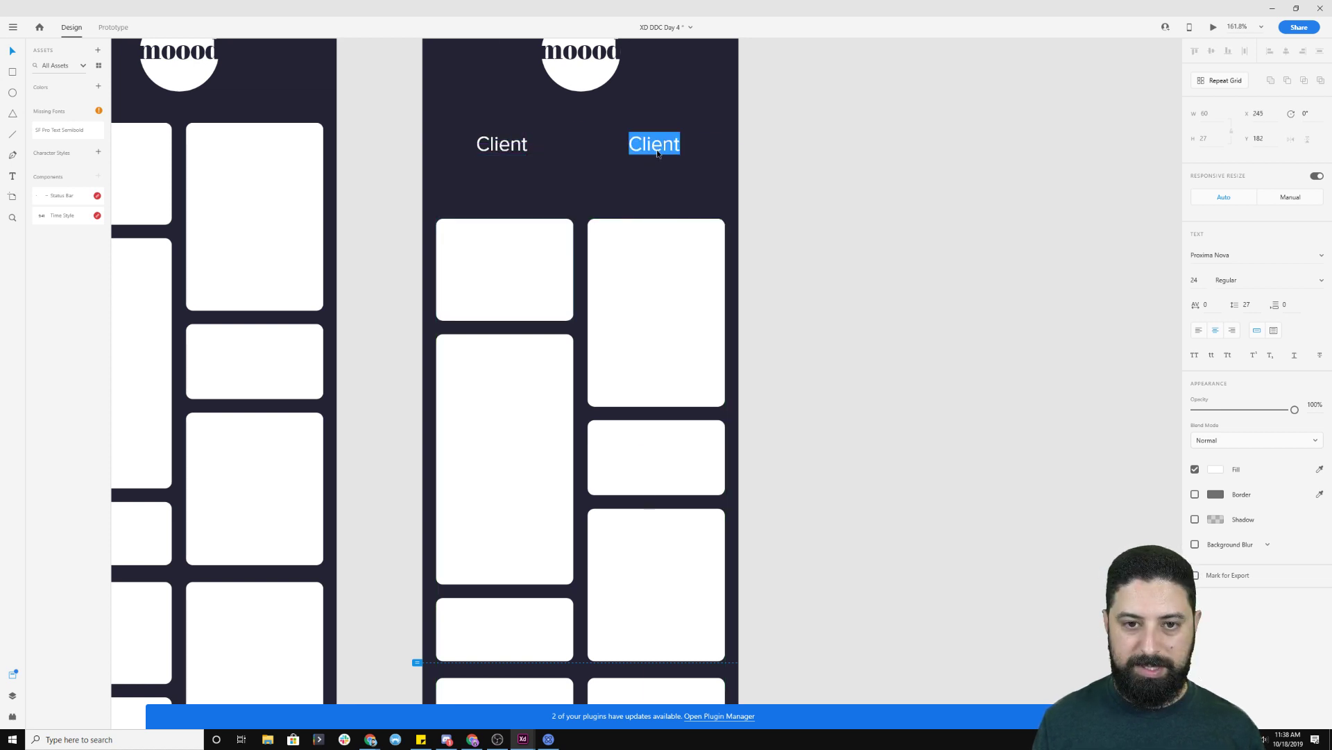
{"action": "type", "text": "Project"}
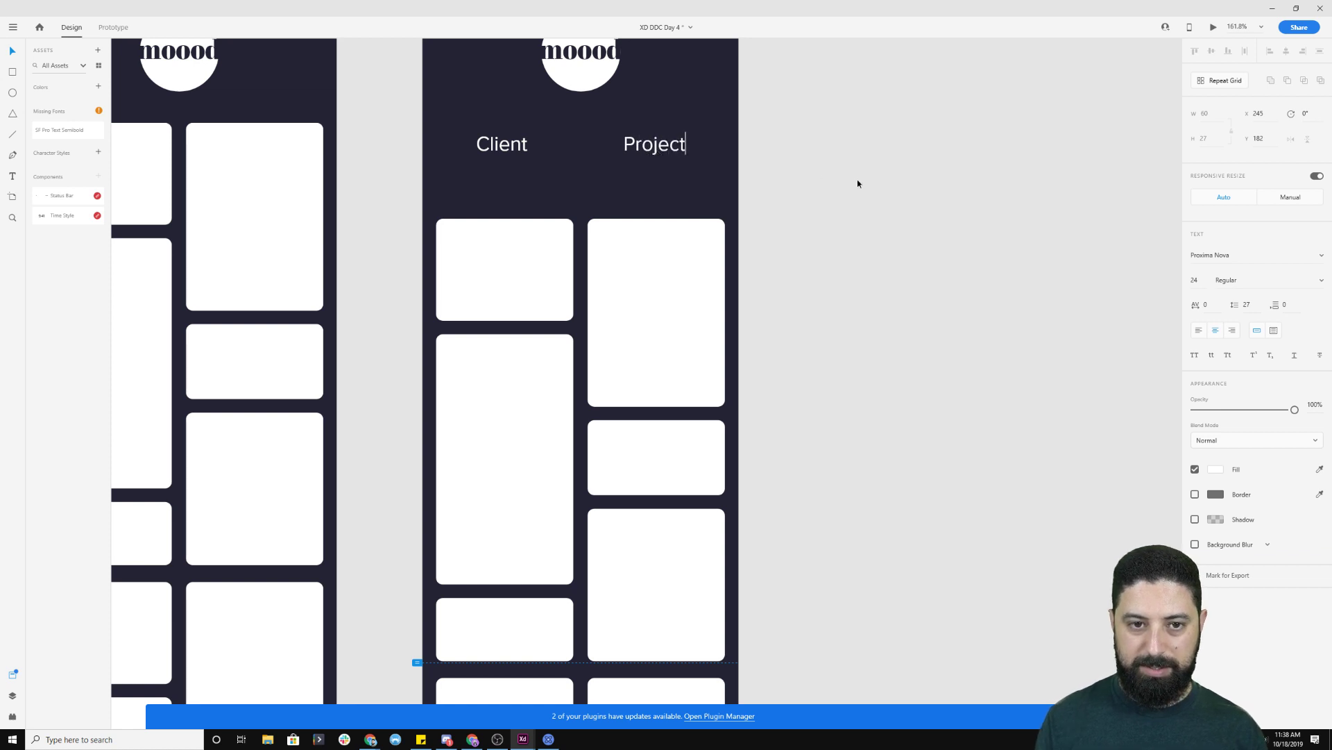
- Duplicate the Client and Project texts together as a second row at Y 218, directly below the first
{"action": "key", "text": "Escape"}
{"action": "left_click", "coordinate": [517, 160], "text": "shift"}
{"action": "left_click_drag", "start_coordinate": [517, 160], "coordinate": [511, 179]}
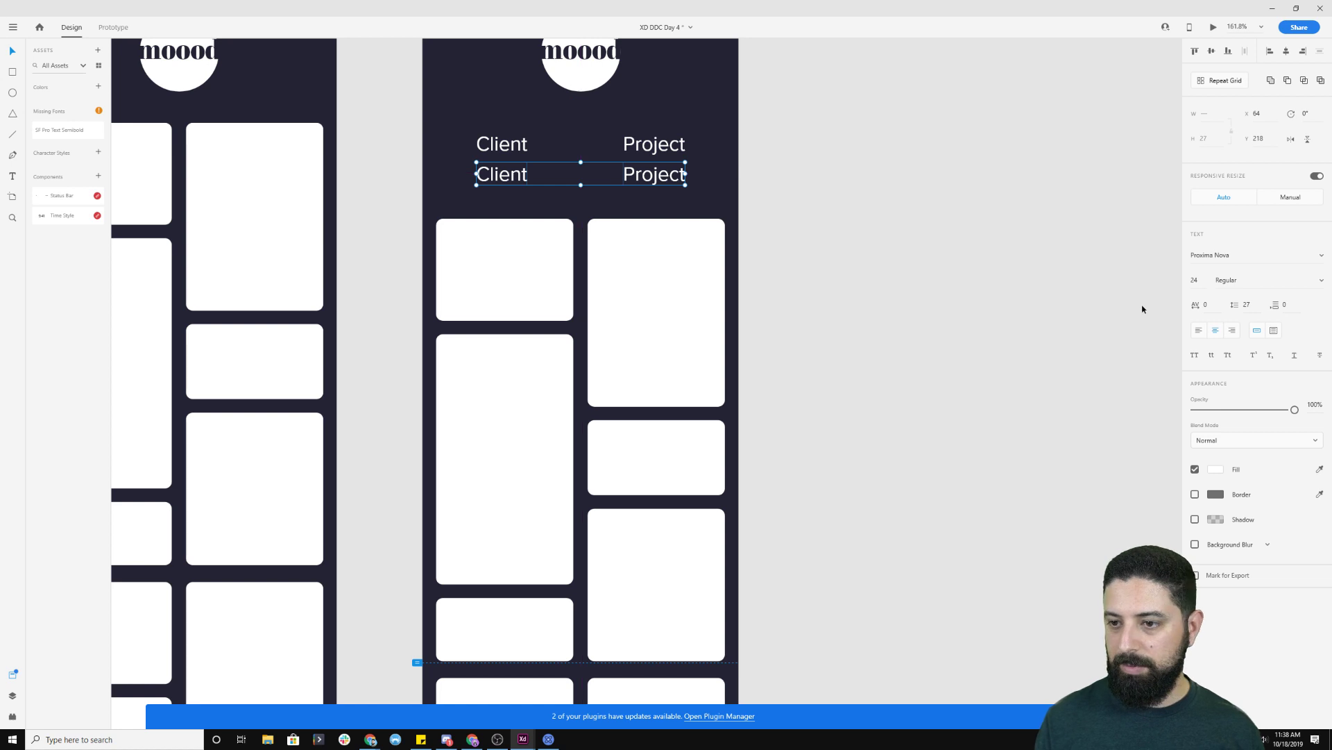
- Set the upper Client and Project labels to size 14 in a bold weight
{"action": "left_click", "coordinate": [651, 146]}
{"action": "left_click", "coordinate": [500, 147], "text": "shift"}
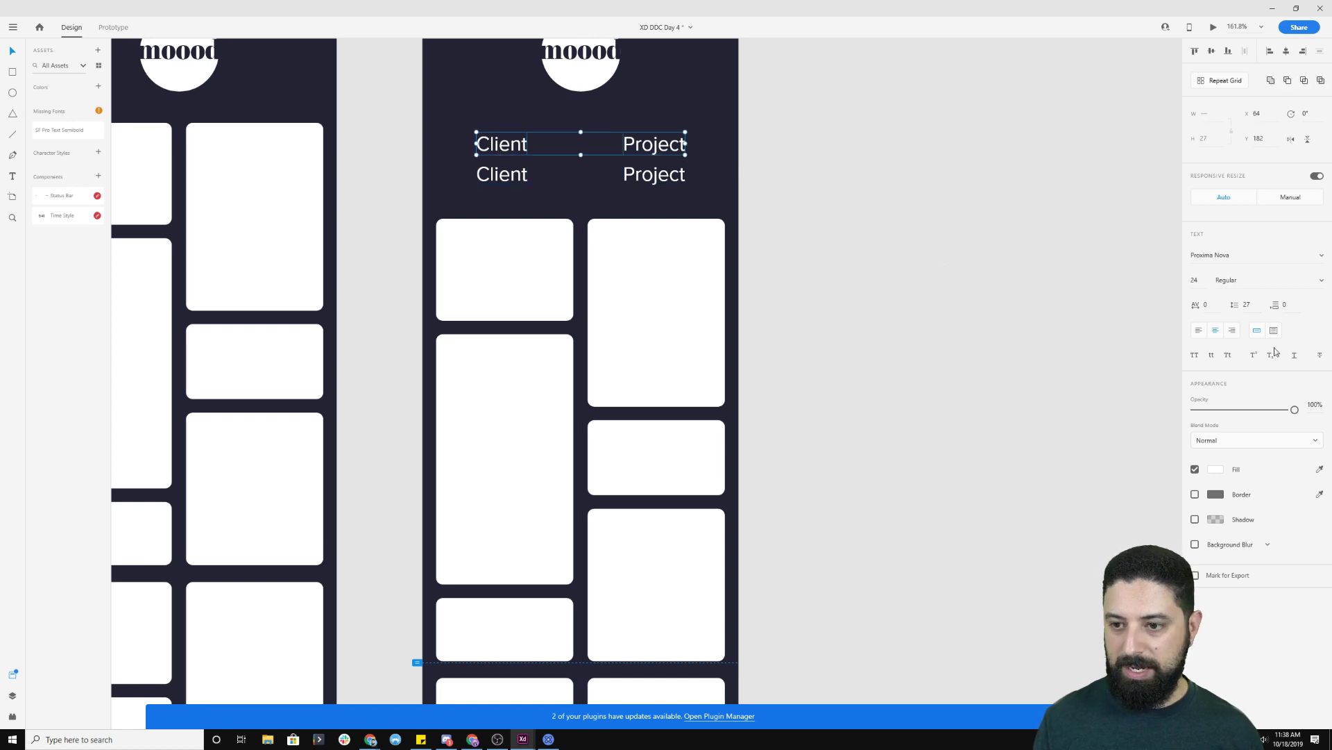
{"action": "left_click", "coordinate": [1195, 281]}
{"action": "type", "text": "16"}
{"action": "key", "text": "Return"}
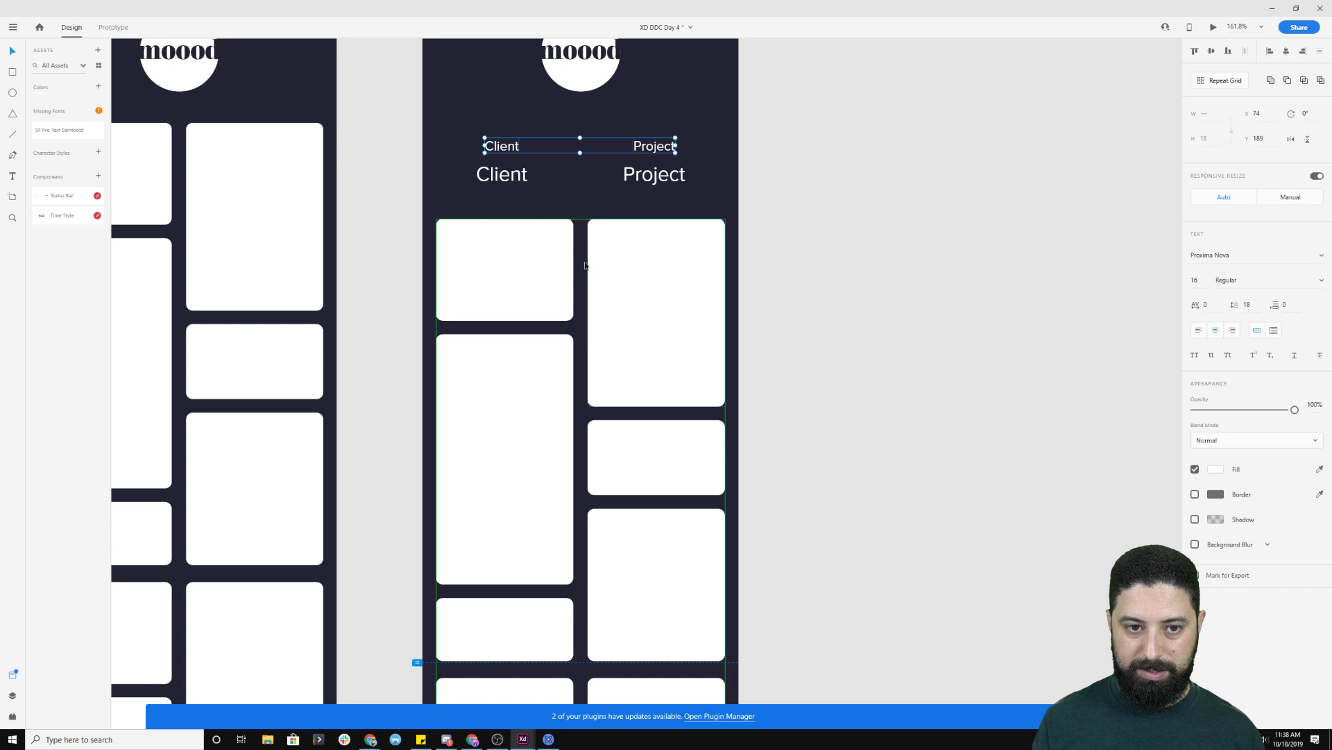
{"action": "left_click", "coordinate": [1204, 279]}
{"action": "type", "text": "14"}
{"action": "key", "text": "Return"}
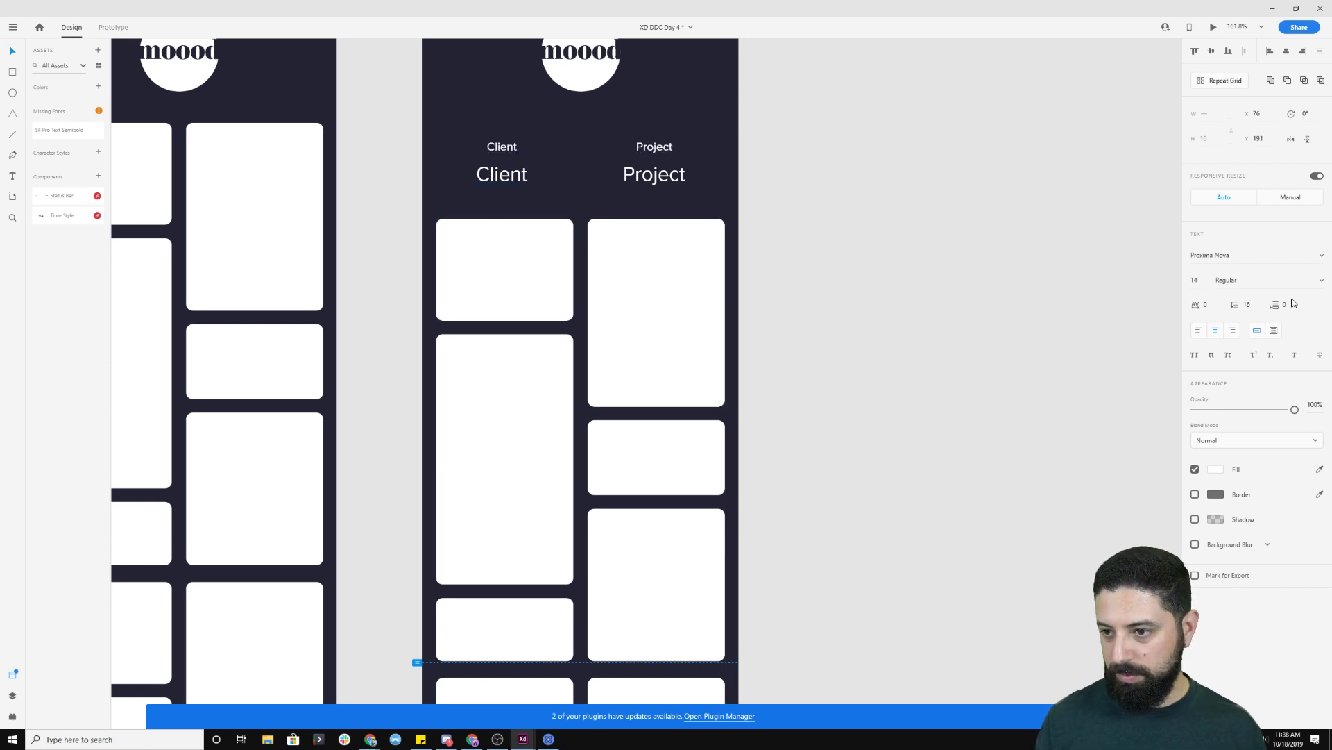
{"action": "left_click", "coordinate": [1312, 281]}
{"action": "scroll", "coordinate": [1291, 292], "scroll_direction": "down", "scroll_amount": 2}
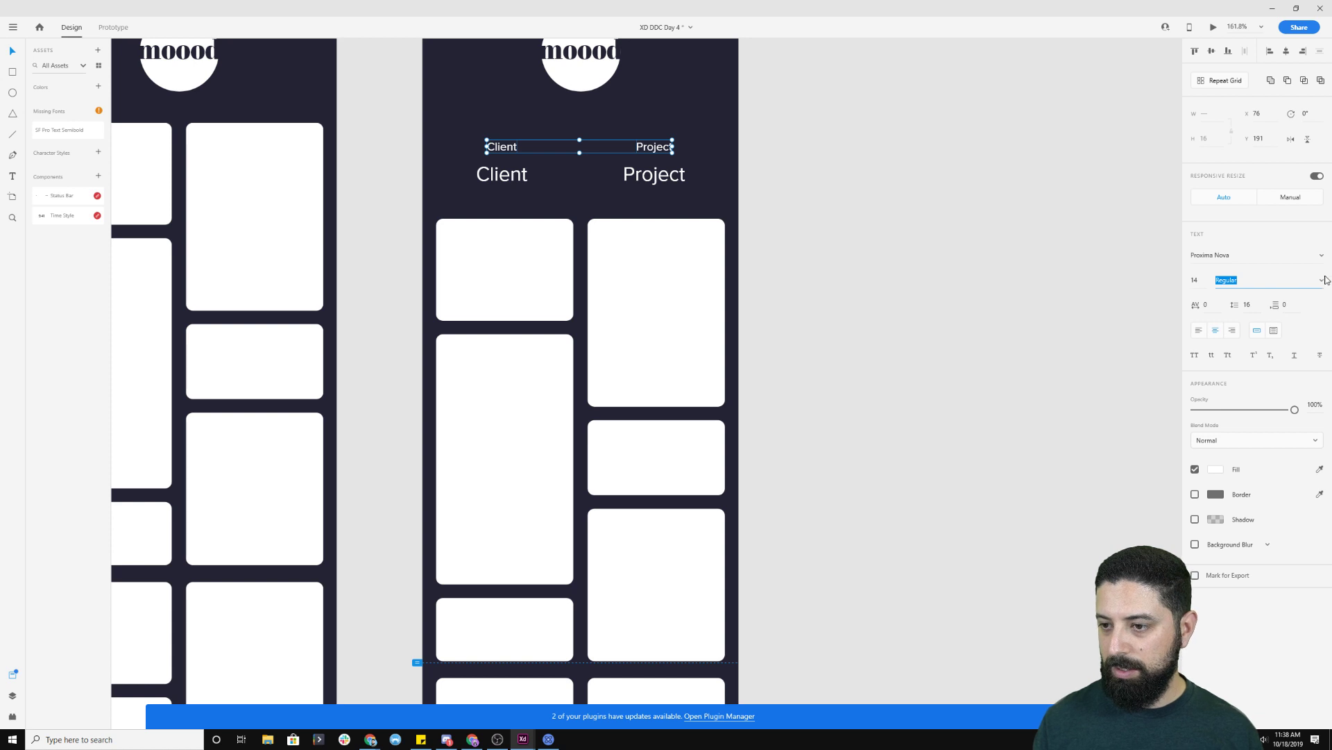
{"action": "left_click", "coordinate": [1273, 341]}
- Nudge the lower Client and Project texts up to Y 216
{"action": "left_click", "coordinate": [526, 177]}
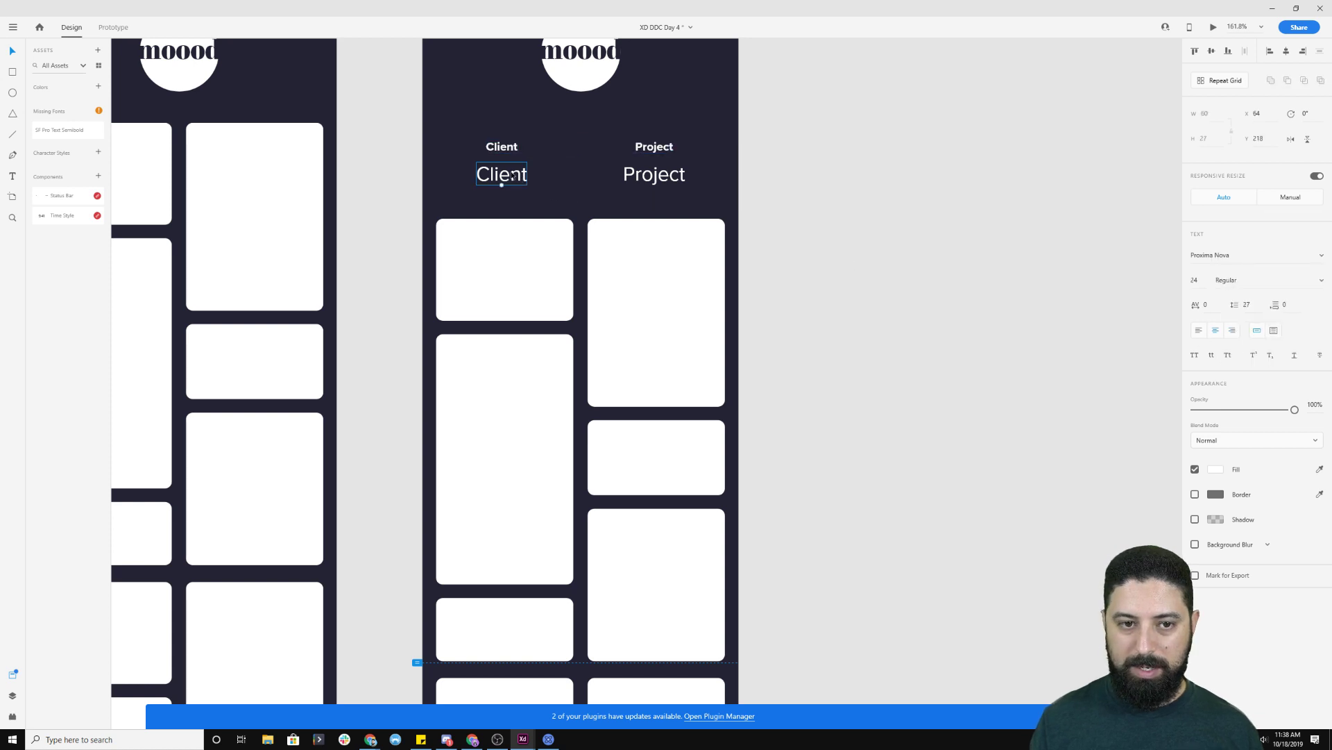
{"action": "left_click", "coordinate": [659, 182], "text": "shift"}
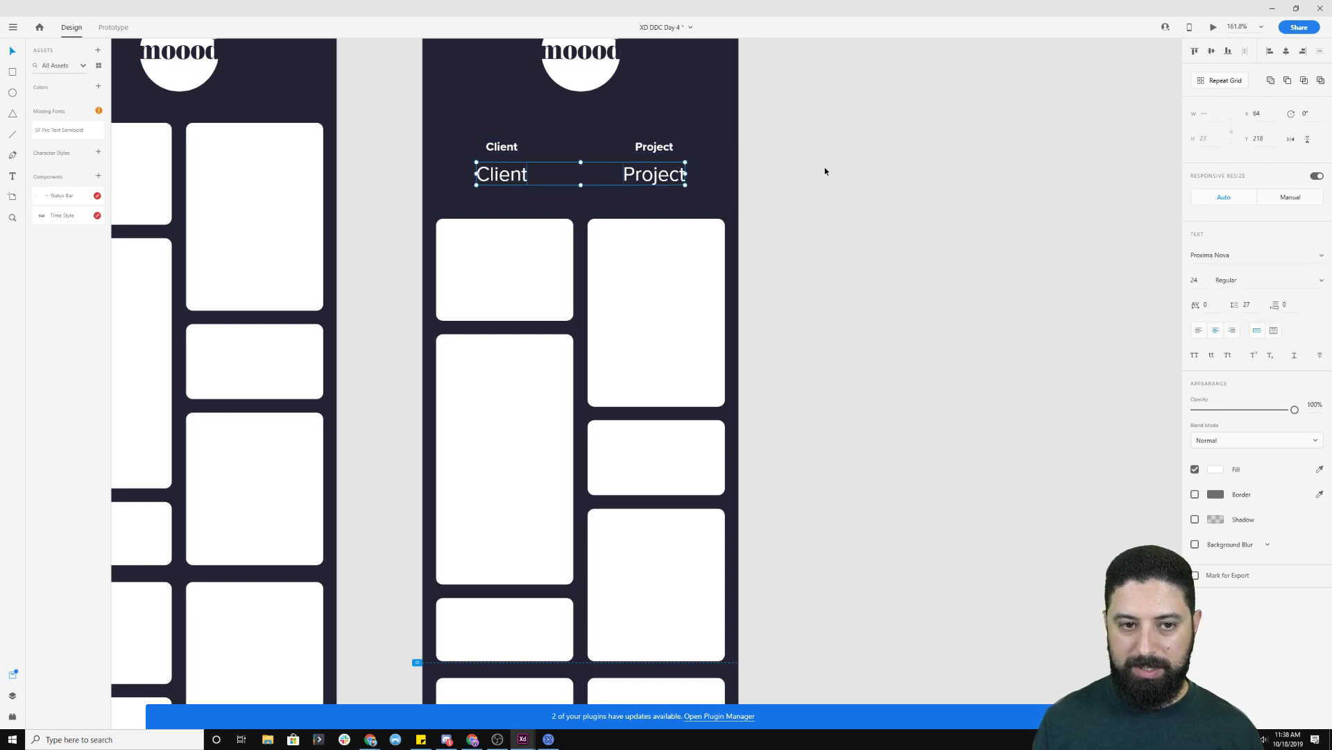
{"action": "key", "text": "Up"}
{"action": "key", "text": "Up"}
{"action": "left_click", "coordinate": [818, 208]}
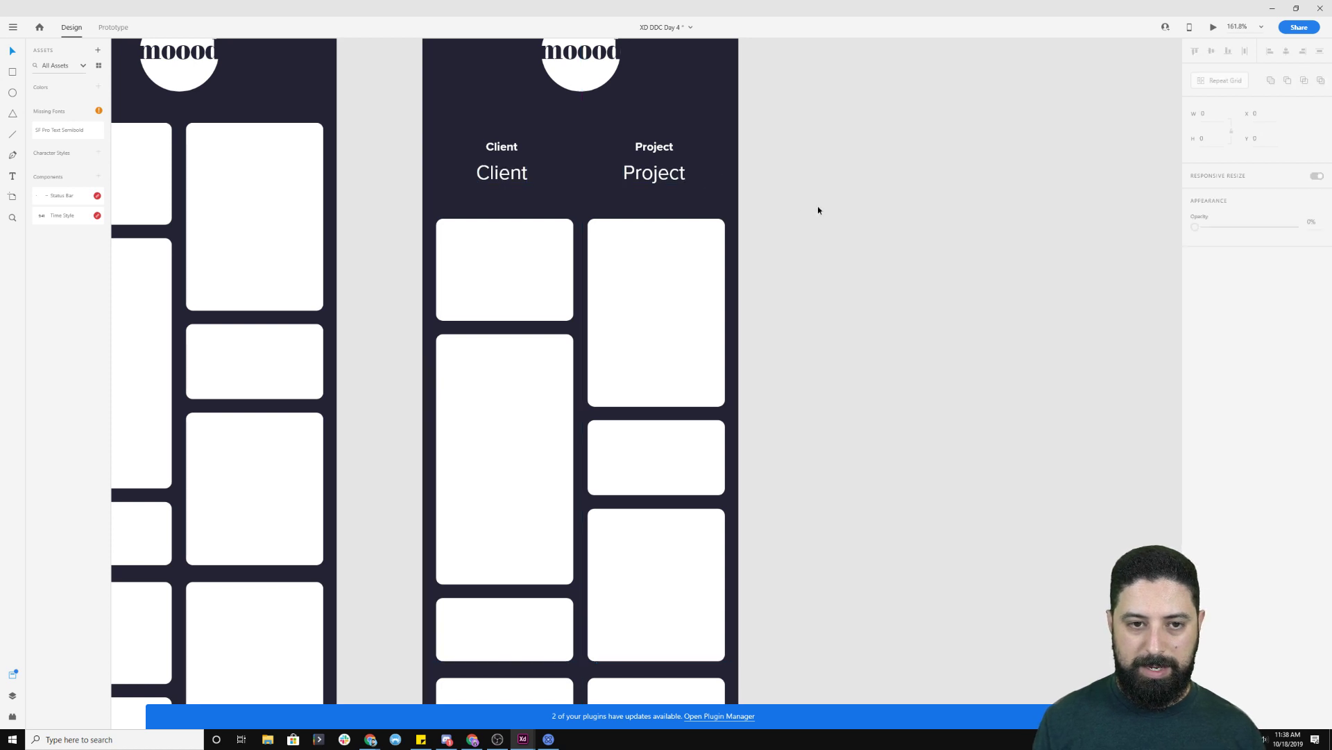
{"action": "double_click", "coordinate": [512, 177]}
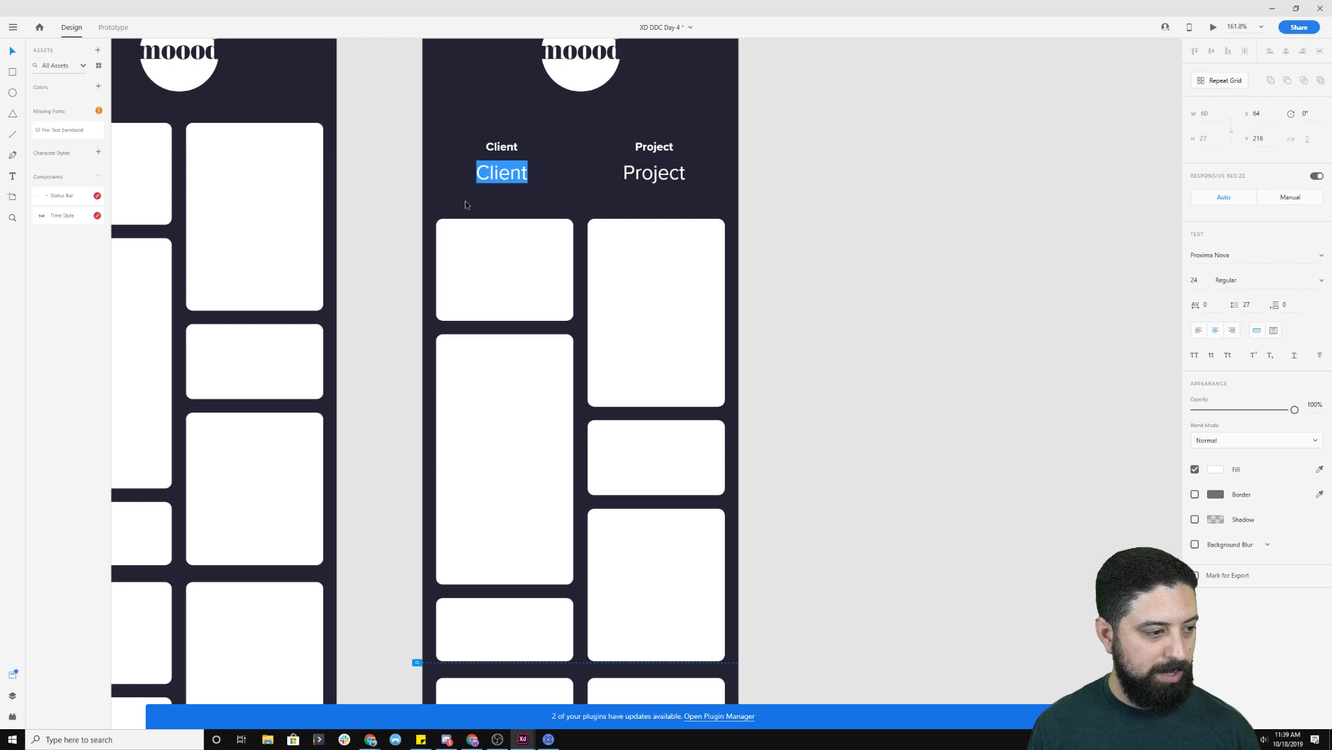
{"action": "key", "text": "Escape"}
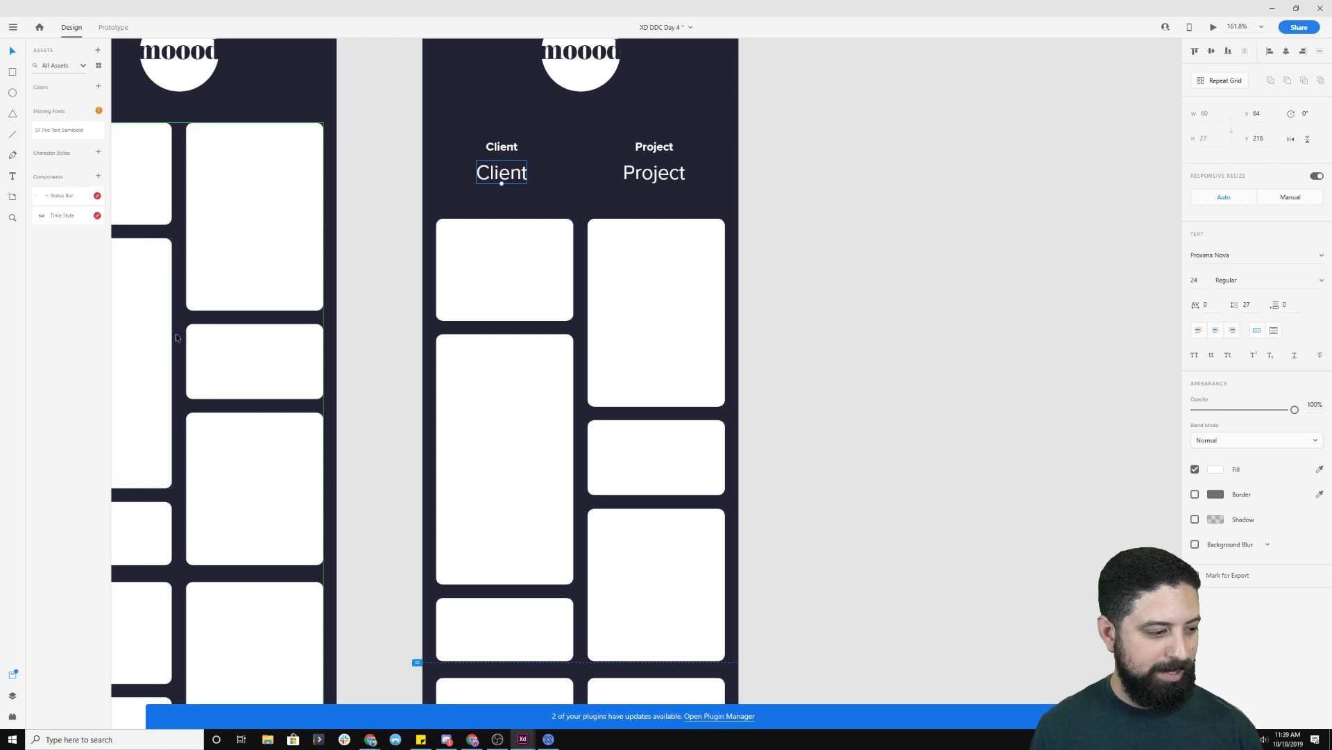
{"action": "left_click", "coordinate": [1036, 279]}
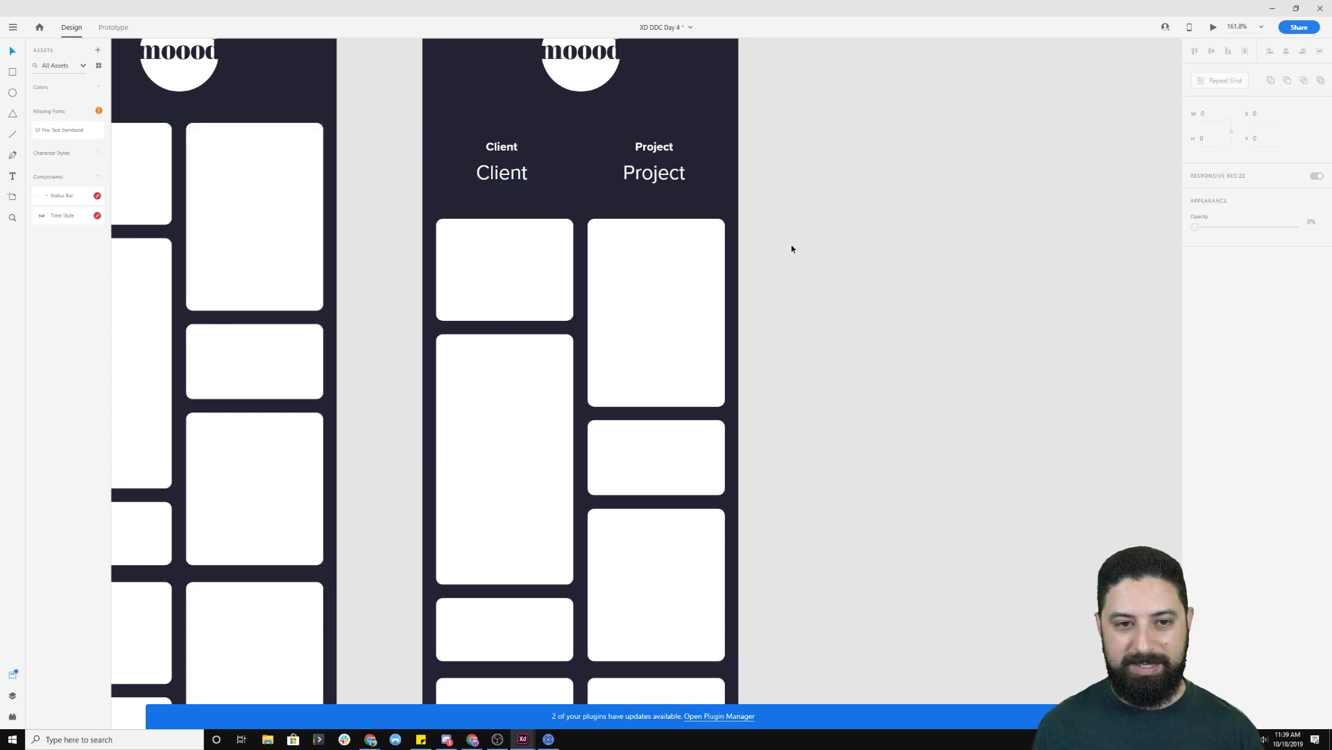
- Replace the lower Client text with "Video Awesome"
{"action": "double_click", "coordinate": [521, 181]}
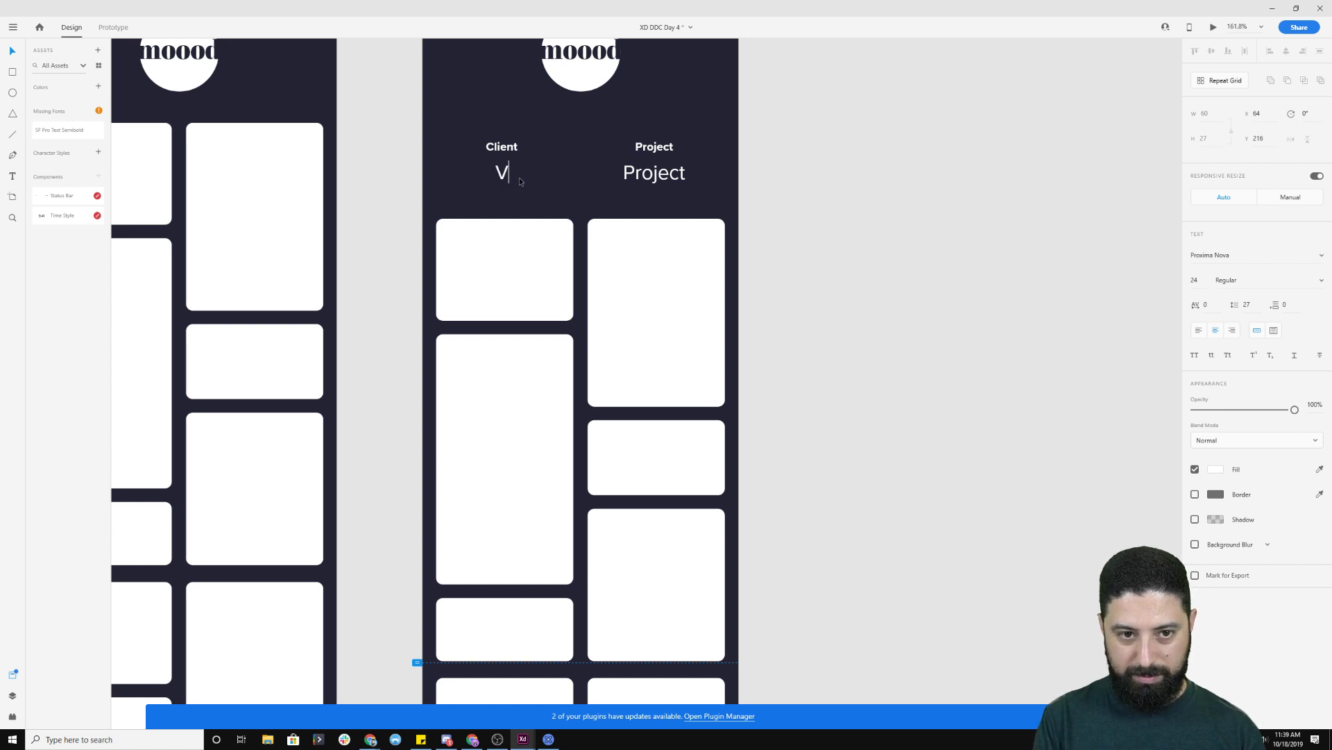
{"action": "type", "text": "Video Awesome"}
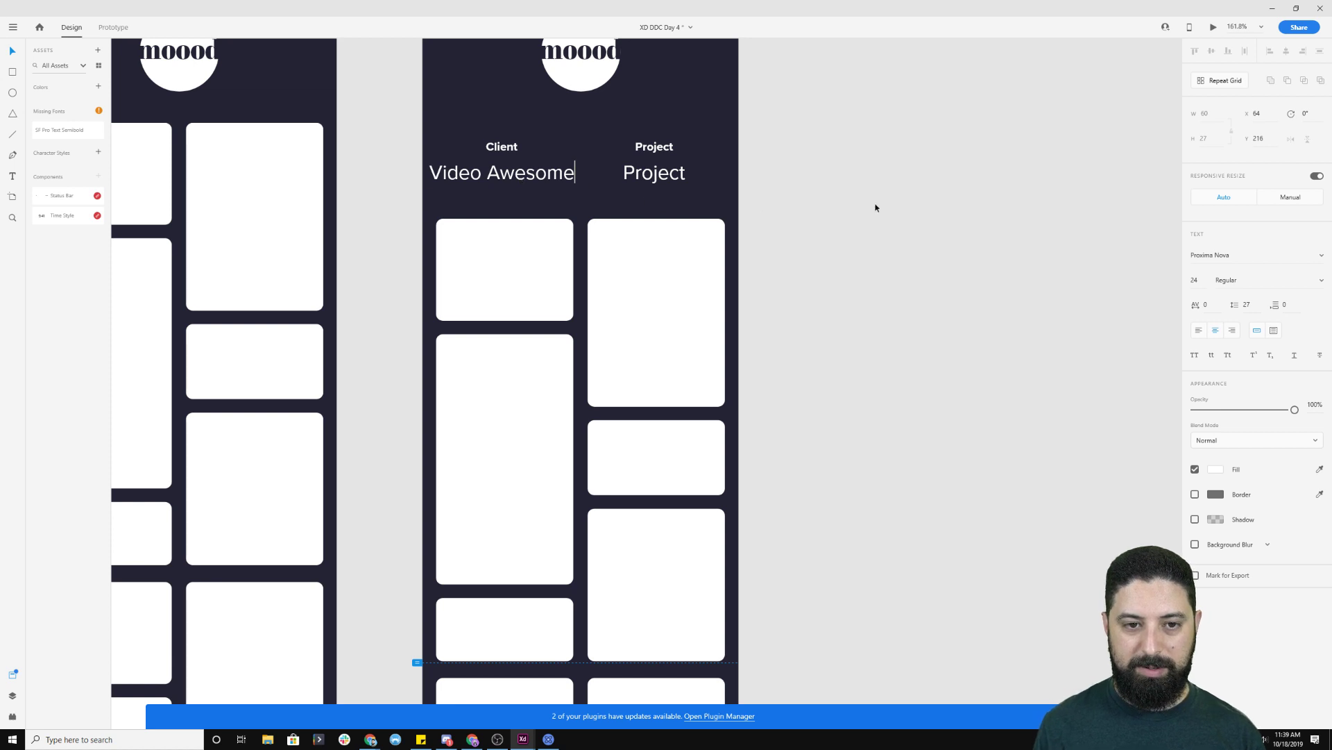
{"action": "key", "text": "Escape"}
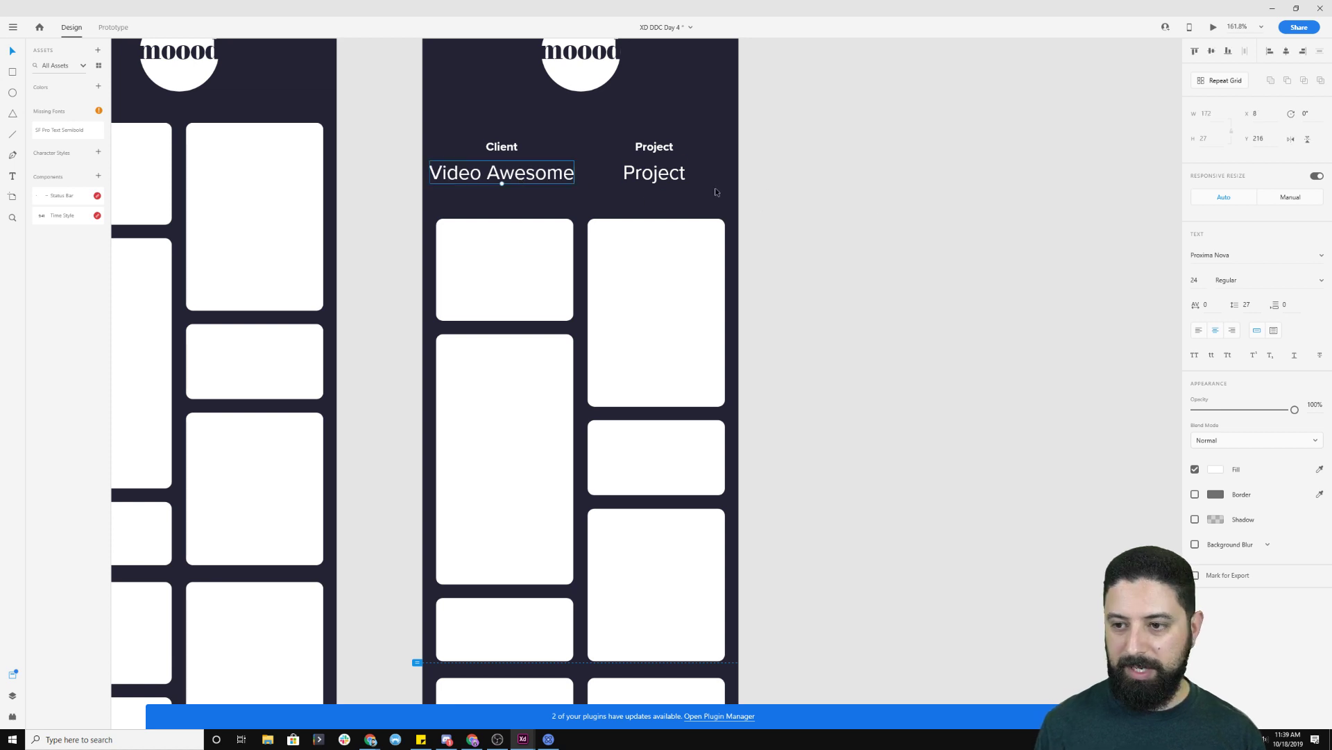
- Set the Video Awesome text and the lower Project text to size 20
{"action": "left_click", "coordinate": [660, 173], "text": "shift"}
{"action": "left_click", "coordinate": [1196, 280]}
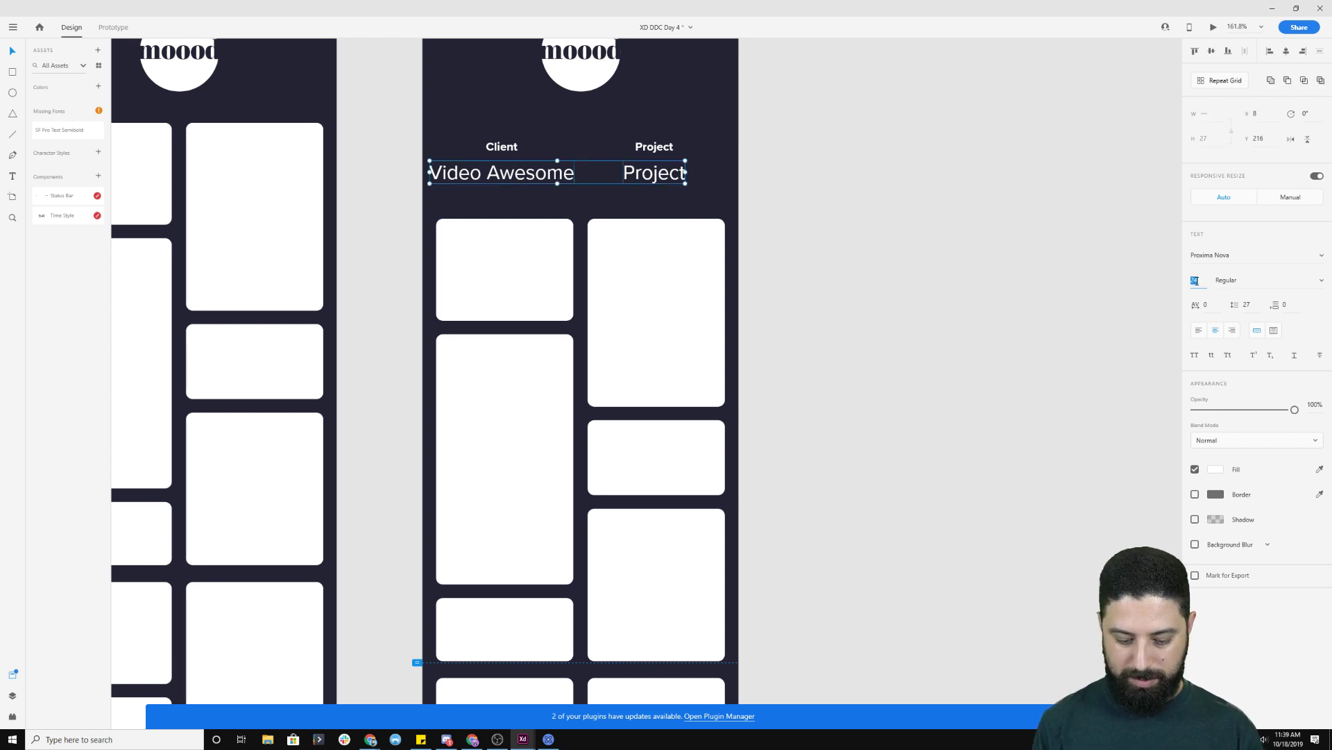
{"action": "type", "text": "20"}
{"action": "key", "text": "Return"}
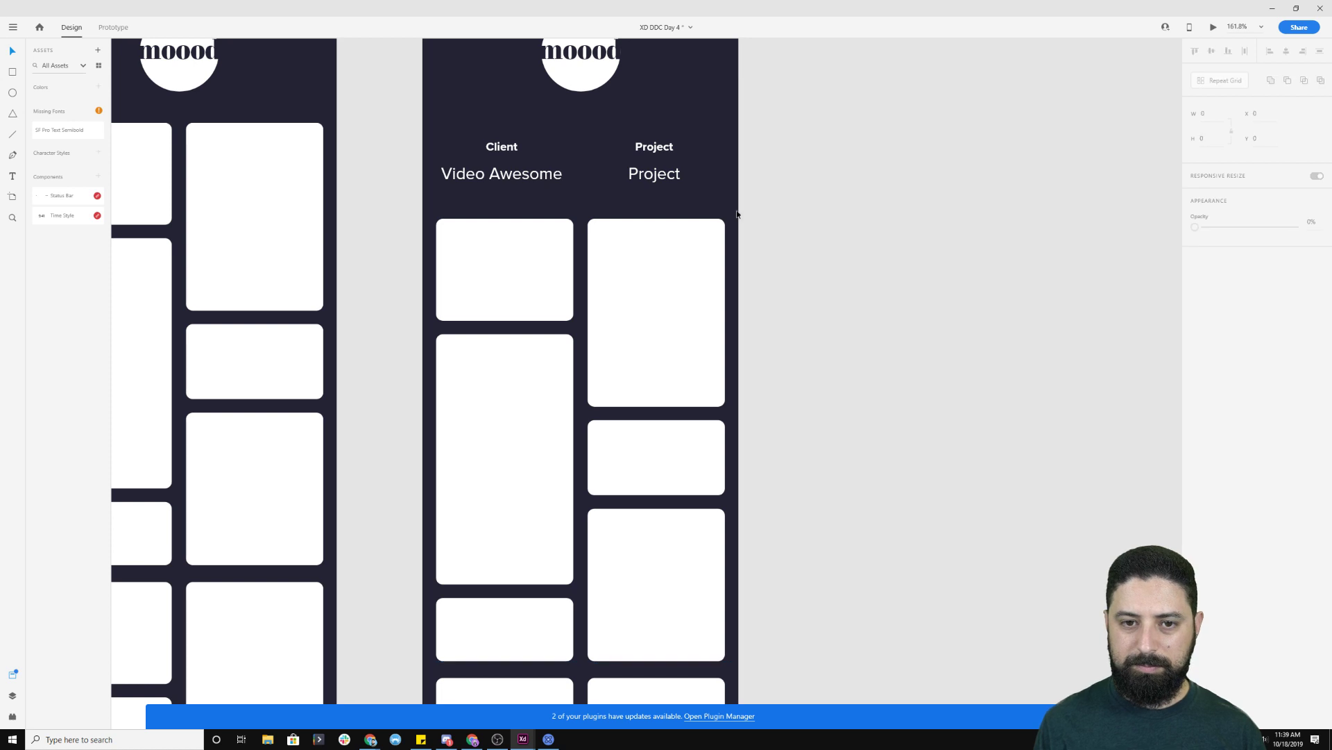
- Replace the lower Project text with "Skate Board"
{"action": "double_click", "coordinate": [653, 173]}
{"action": "type", "text": "Surf"}
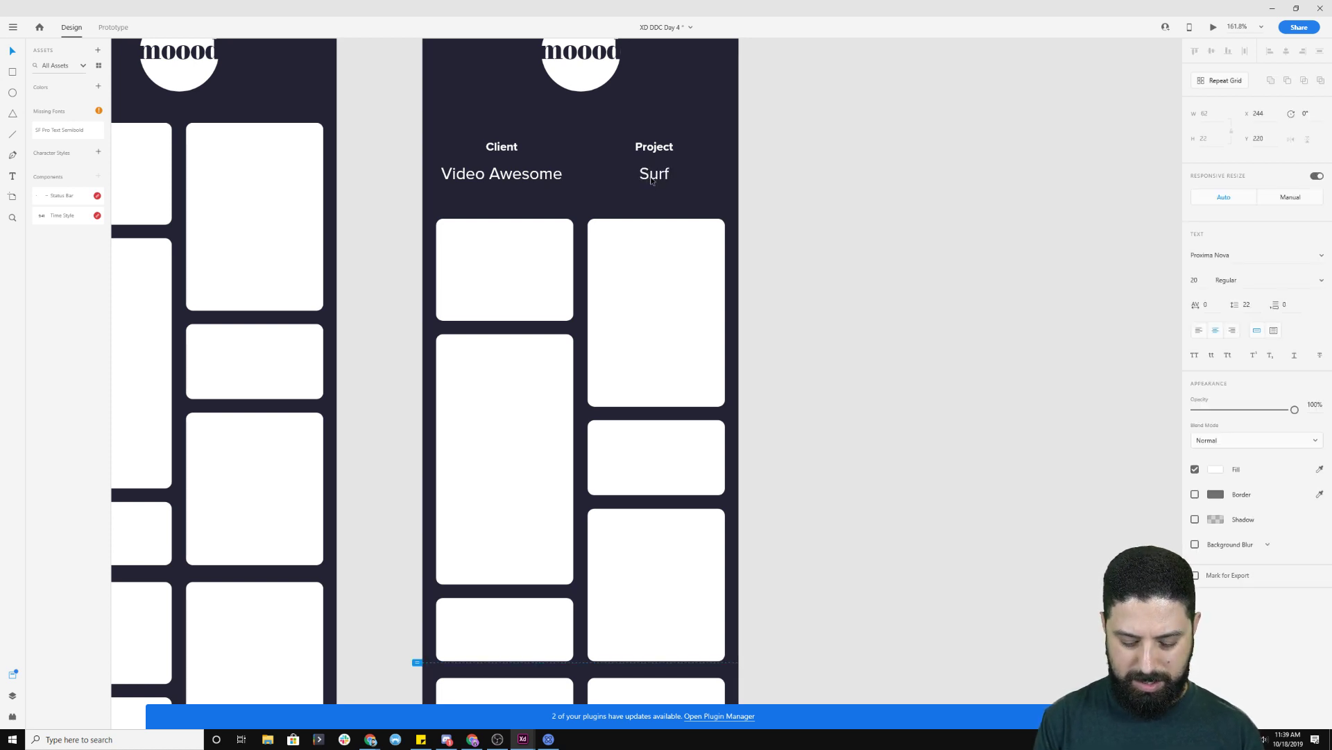
{"action": "key", "text": "BackSpace"}
{"action": "key", "text": "BackSpace"}
{"action": "key", "text": "BackSpace"}
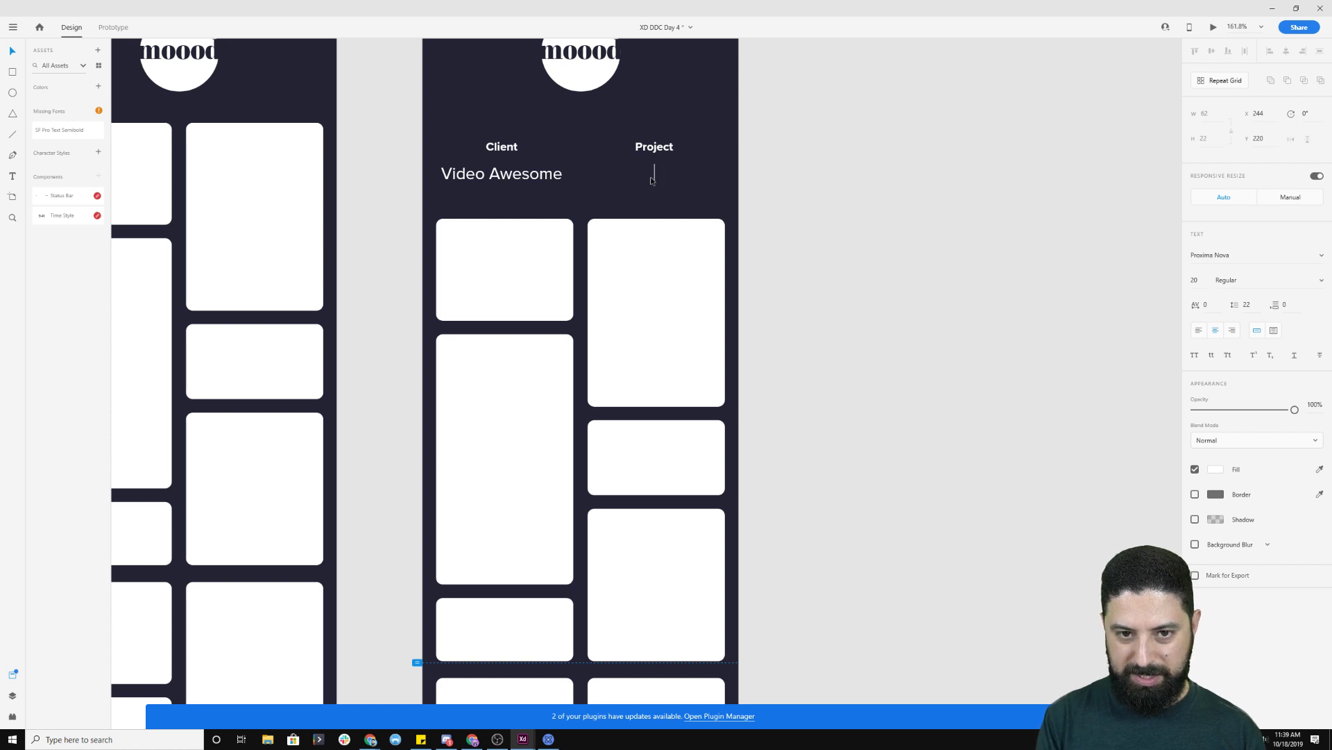
{"action": "type", "text": "kate Board"}
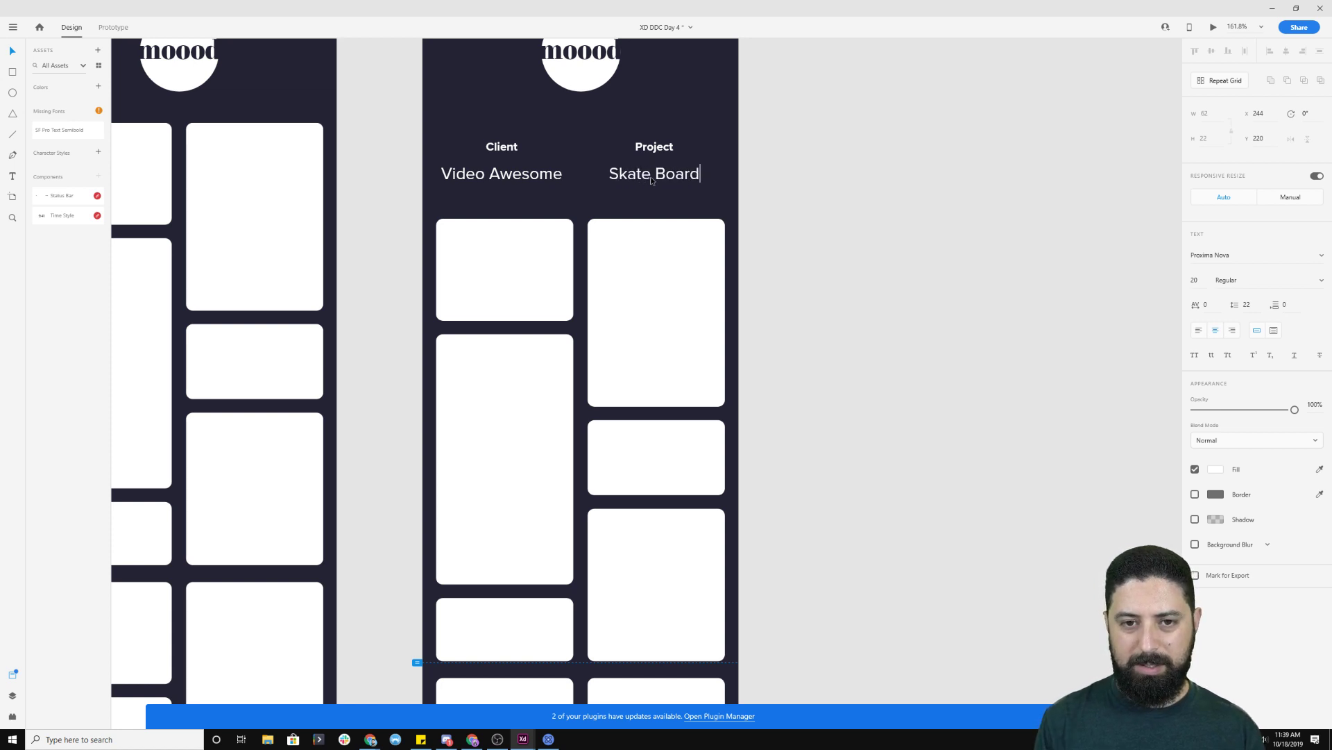
{"action": "key", "text": "Escape"}
- Move the tile Repeat Grid further down to leave more room below the client and project details
{"action": "left_click", "coordinate": [495, 246]}
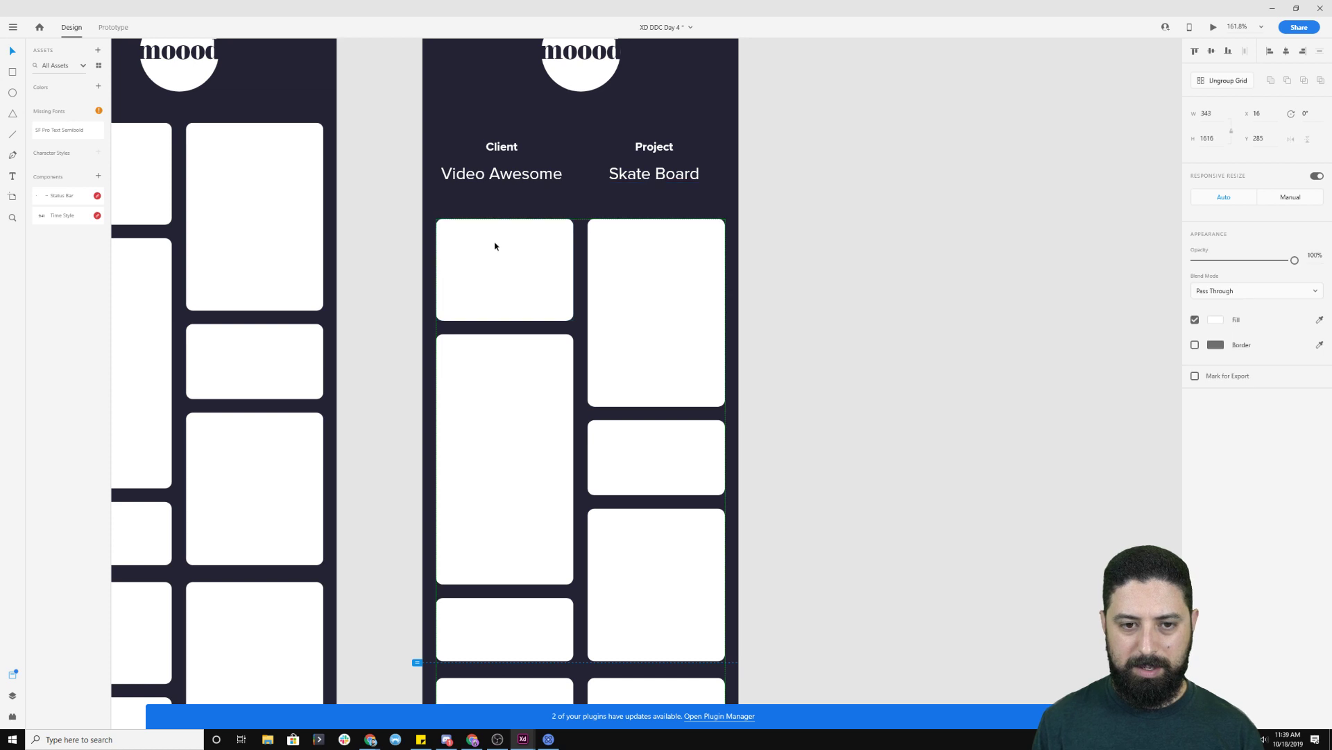
{"action": "scroll", "coordinate": [681, 253], "scroll_direction": "down", "scroll_amount": 4}
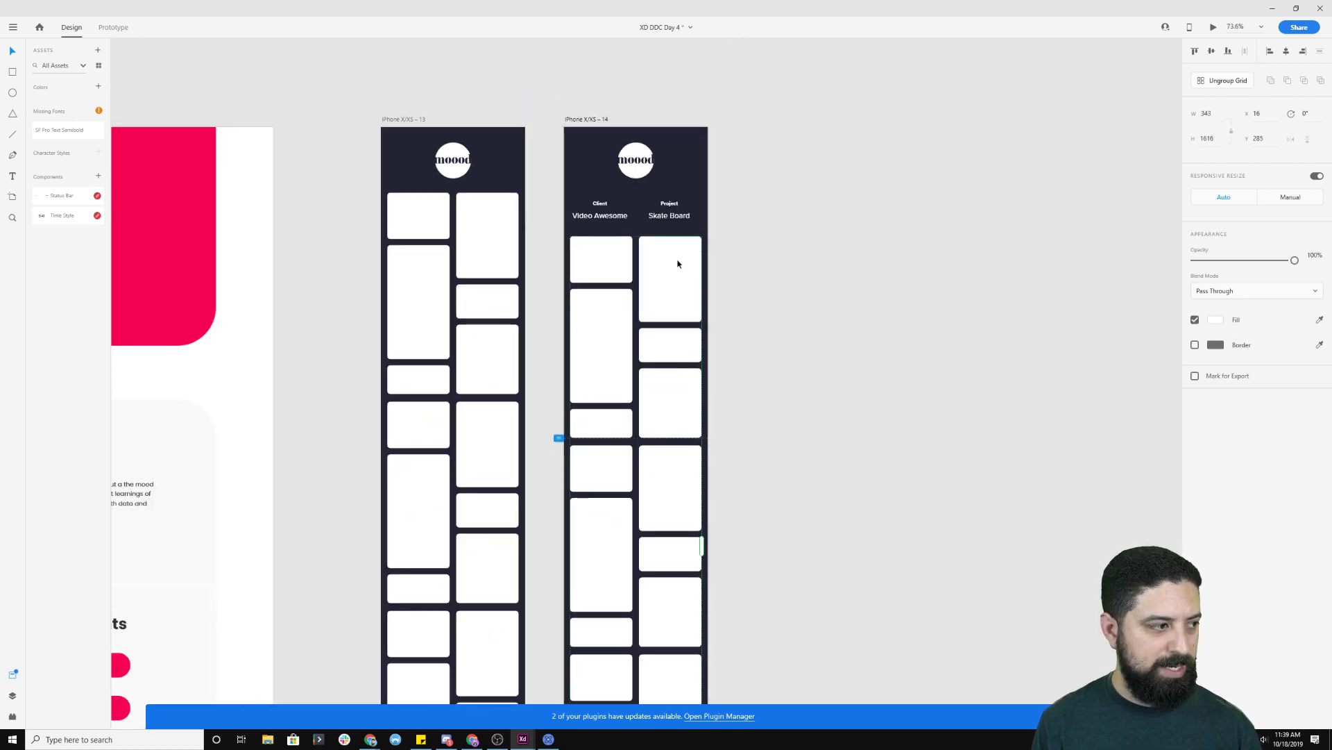
{"action": "left_click_drag", "start_coordinate": [678, 263], "coordinate": [680, 288]}
{"action": "left_click", "coordinate": [856, 255]}
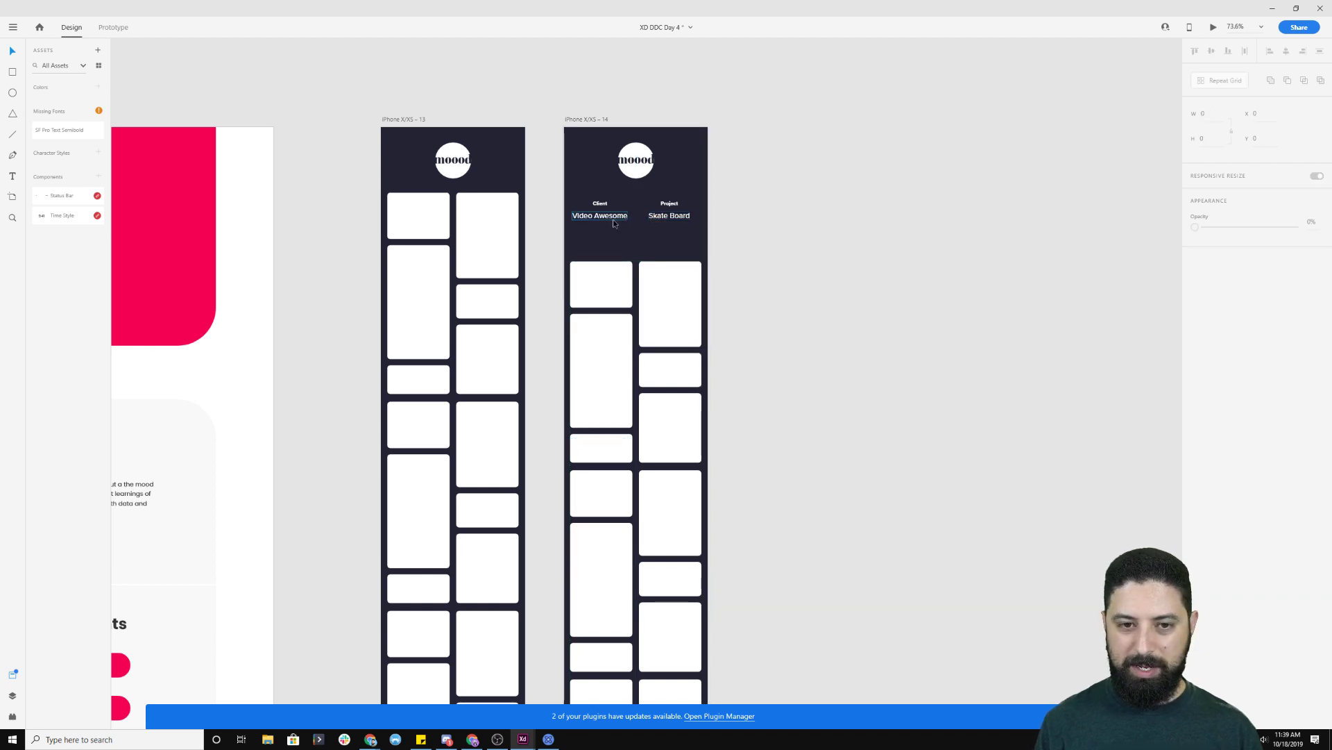
- Replace the "Skate Board" project text with "Motorcycles"
{"action": "scroll", "coordinate": [614, 219], "scroll_direction": "up", "scroll_amount": 3}
{"action": "scroll", "coordinate": [613, 219], "scroll_direction": "up", "scroll_amount": 3}
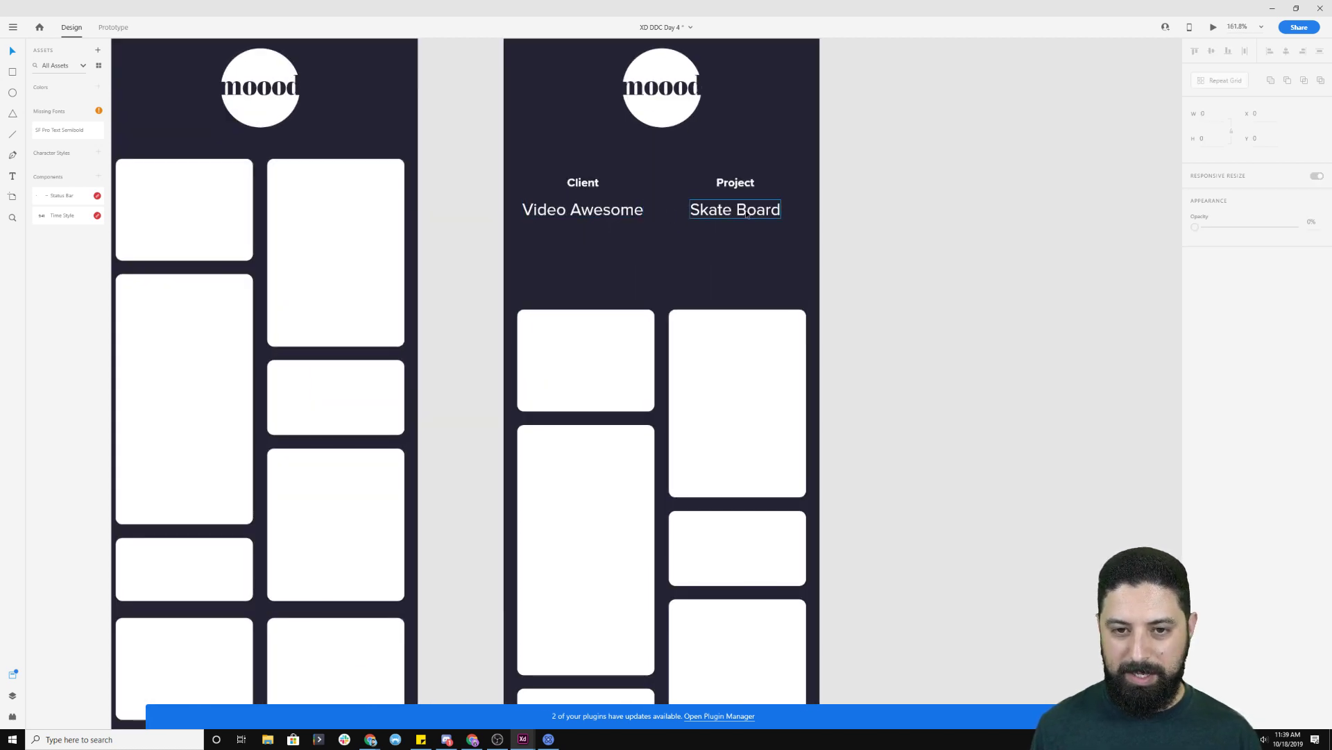
{"action": "double_click", "coordinate": [747, 214]}
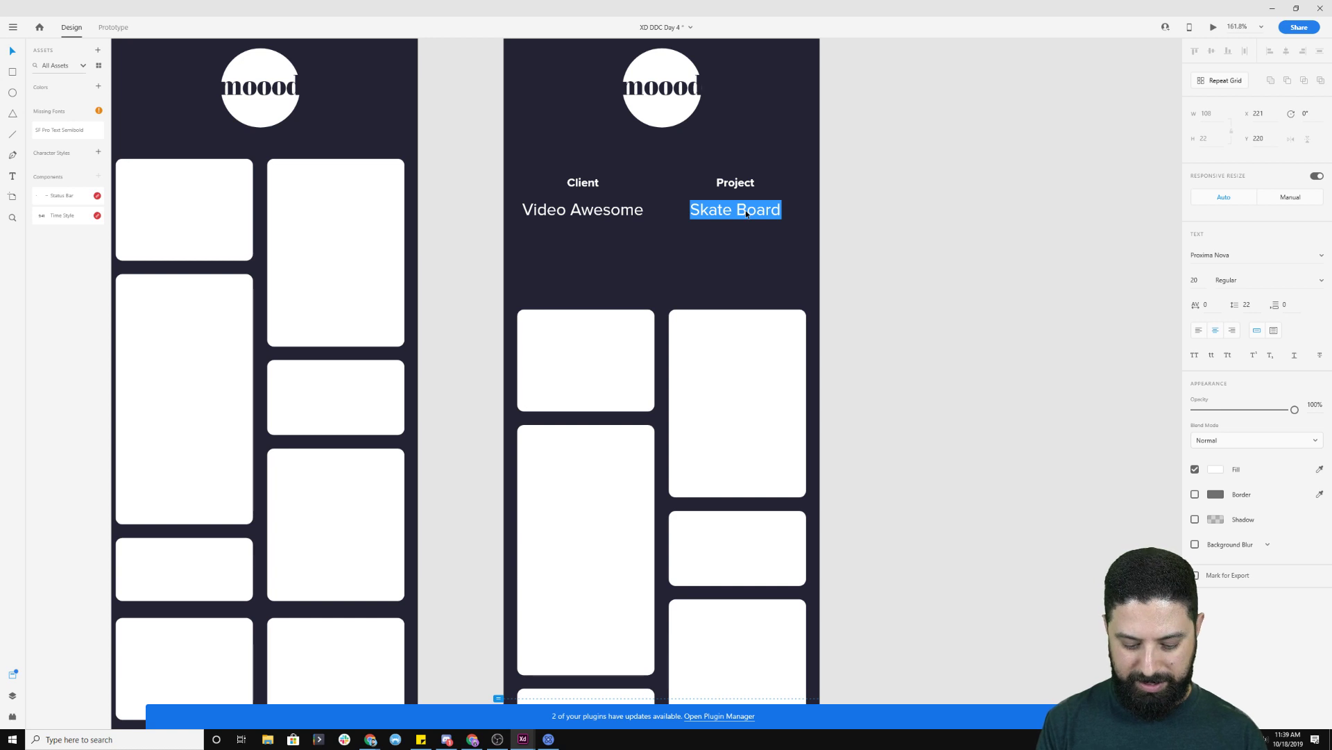
{"action": "type", "text": "Motorcy"}
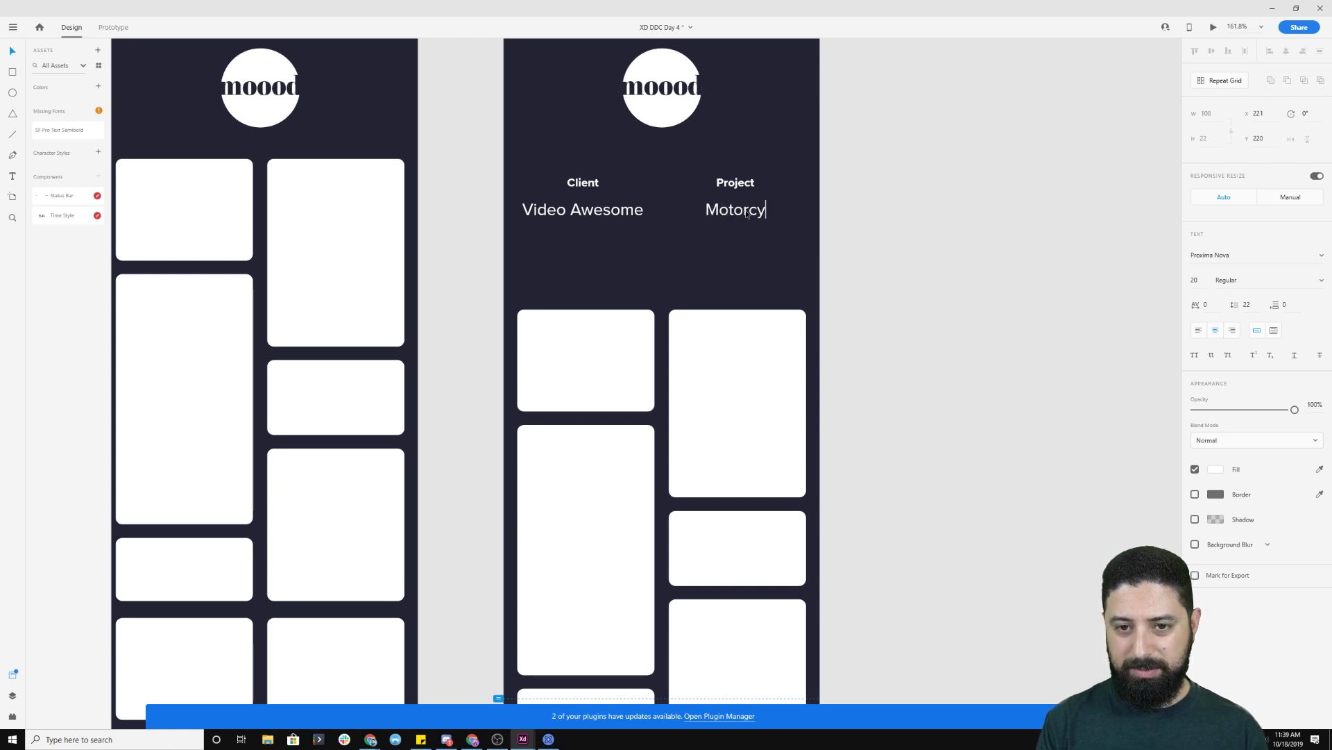
{"action": "type", "text": "cles"}
- Replace the "Video Awesome" text under Client with the client's first name and last initial
{"action": "left_click", "coordinate": [589, 215]}
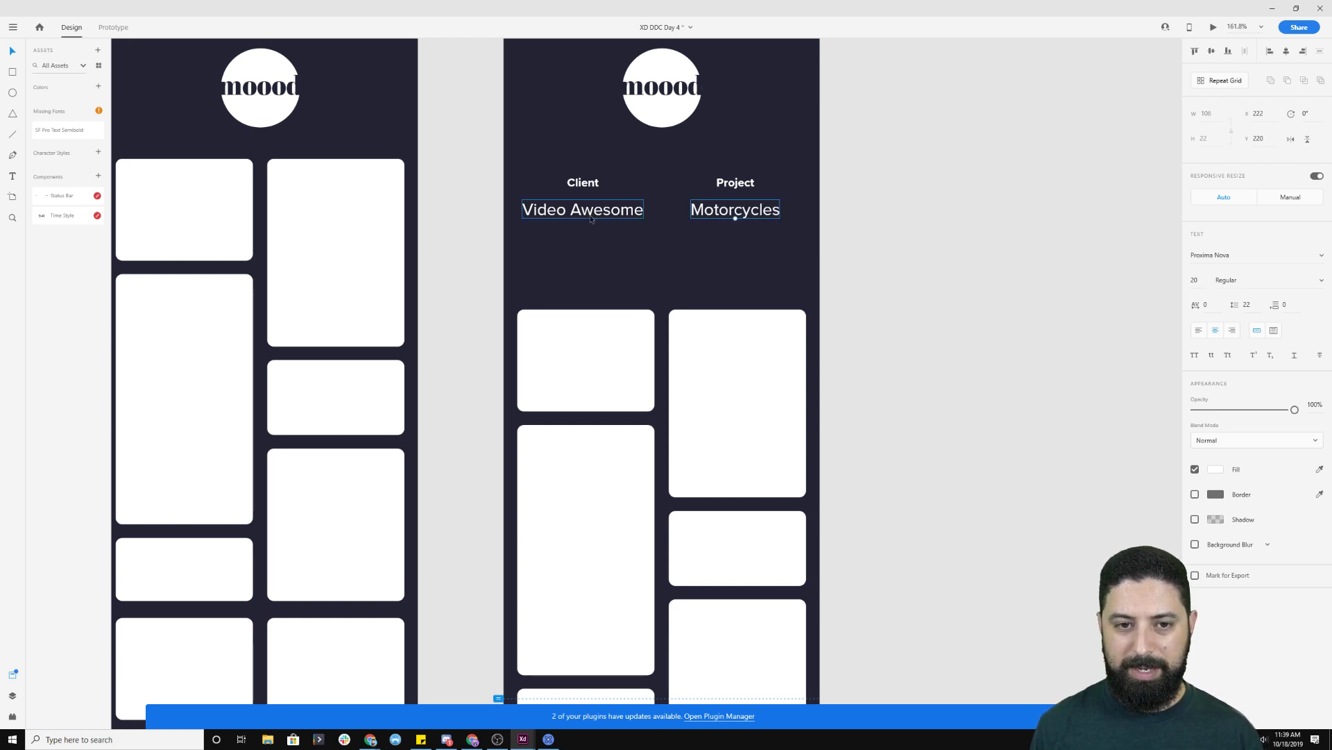
{"action": "double_click", "coordinate": [589, 215]}
{"action": "type", "text": "Pavel"}
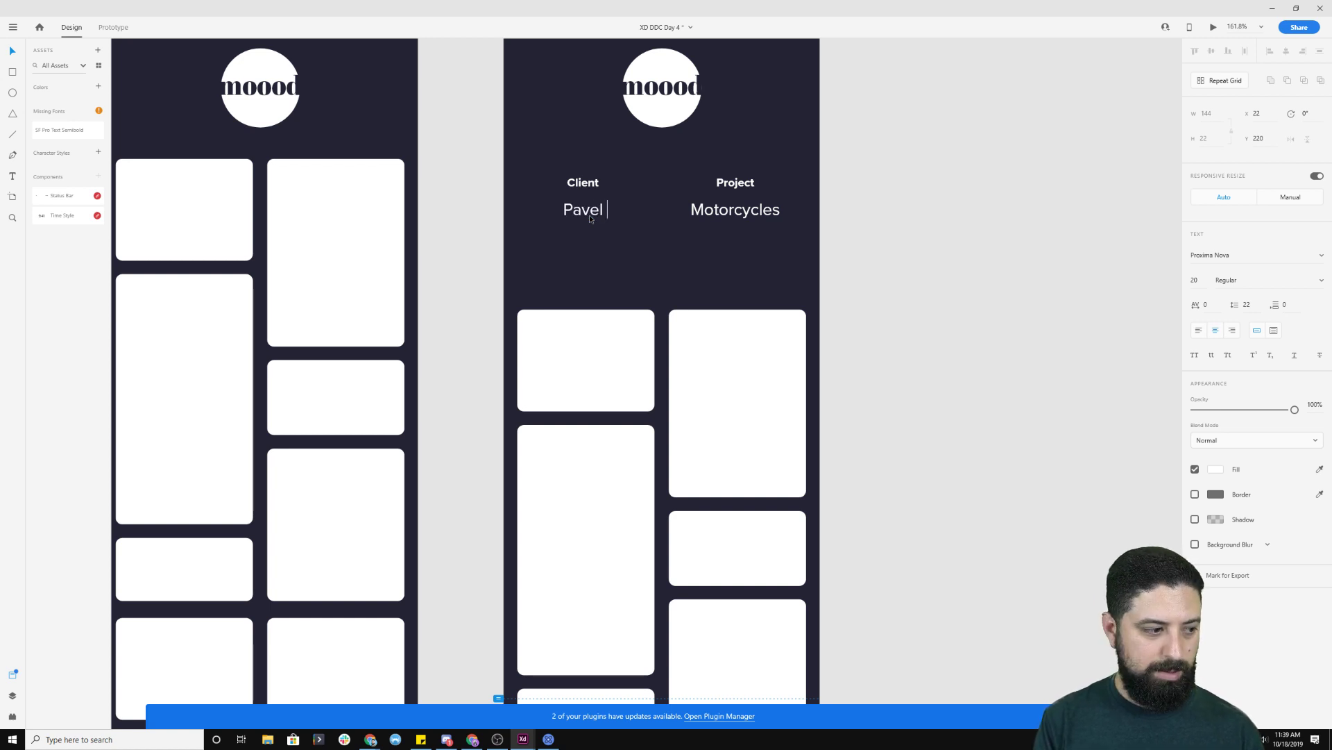
{"action": "type", "text": " P."}
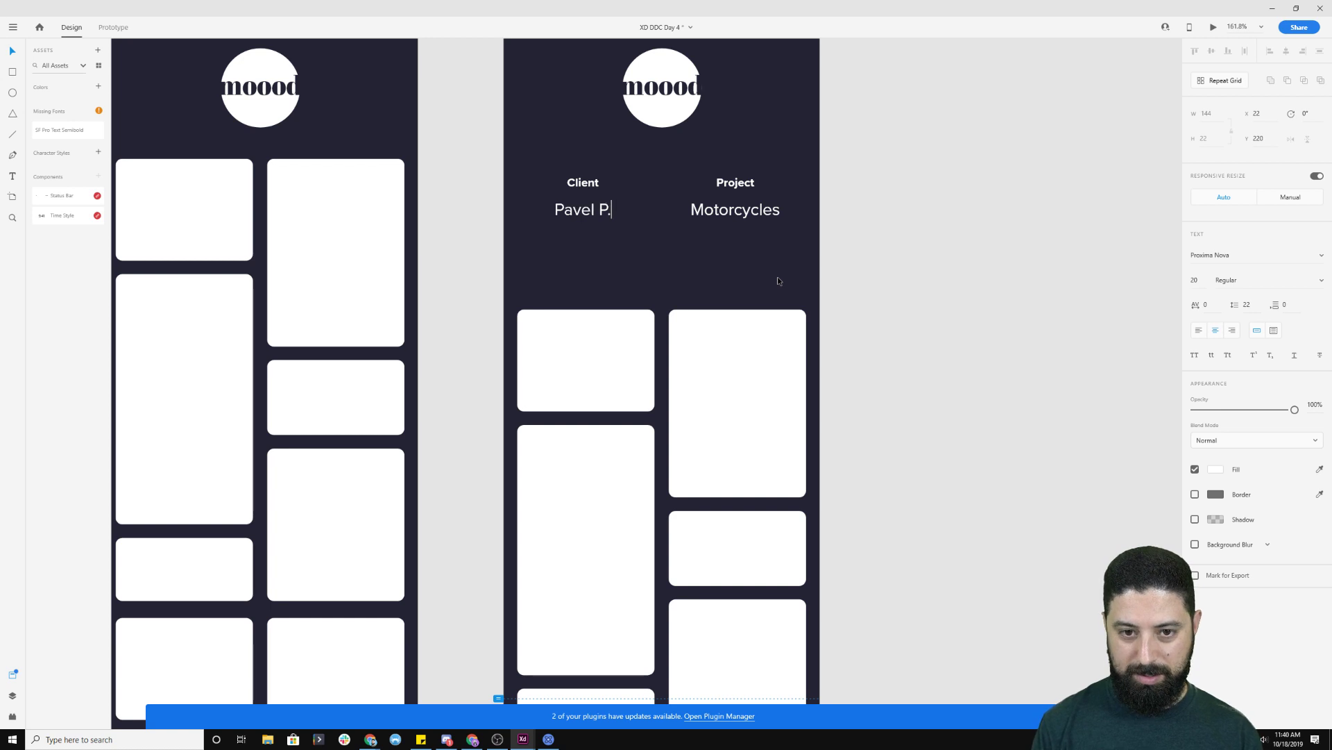
{"action": "key", "text": "Escape"}
{"action": "scroll", "coordinate": [918, 276], "scroll_direction": "down", "scroll_amount": 5}
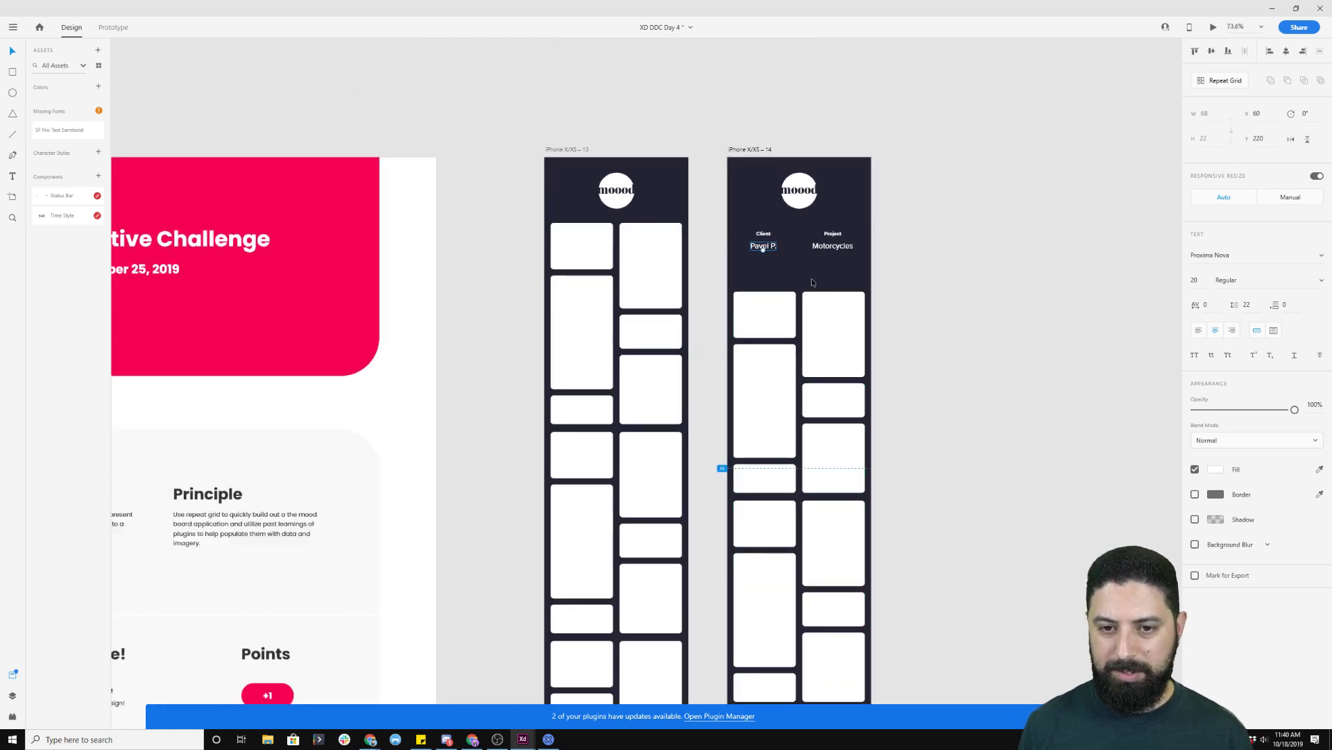
{"action": "key", "text": "Escape"}
- Draw a rectangle about 105 by 32 below the client name, with a corner radius of 100 and no border
{"action": "scroll", "coordinate": [821, 289], "scroll_direction": "up", "scroll_amount": 2}
{"action": "scroll", "coordinate": [822, 290], "scroll_direction": "up", "scroll_amount": 2}
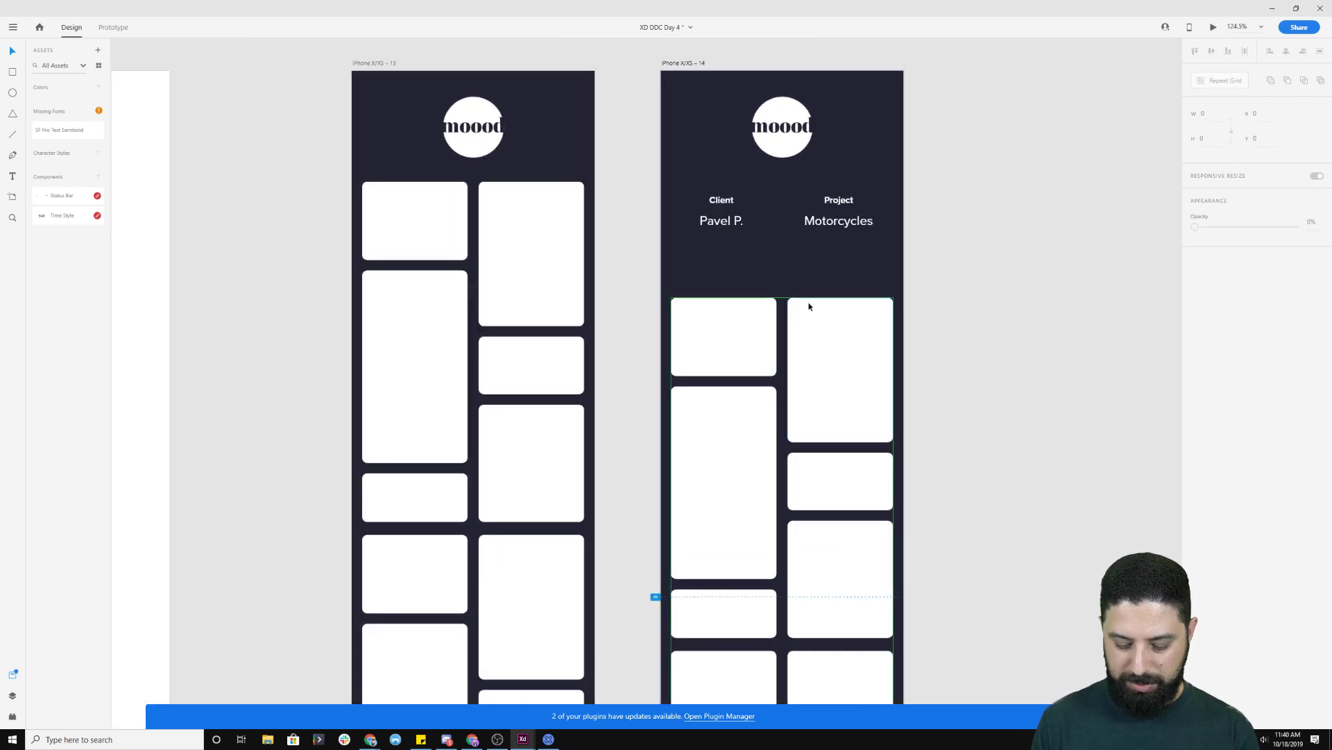
{"action": "key", "text": "r"}
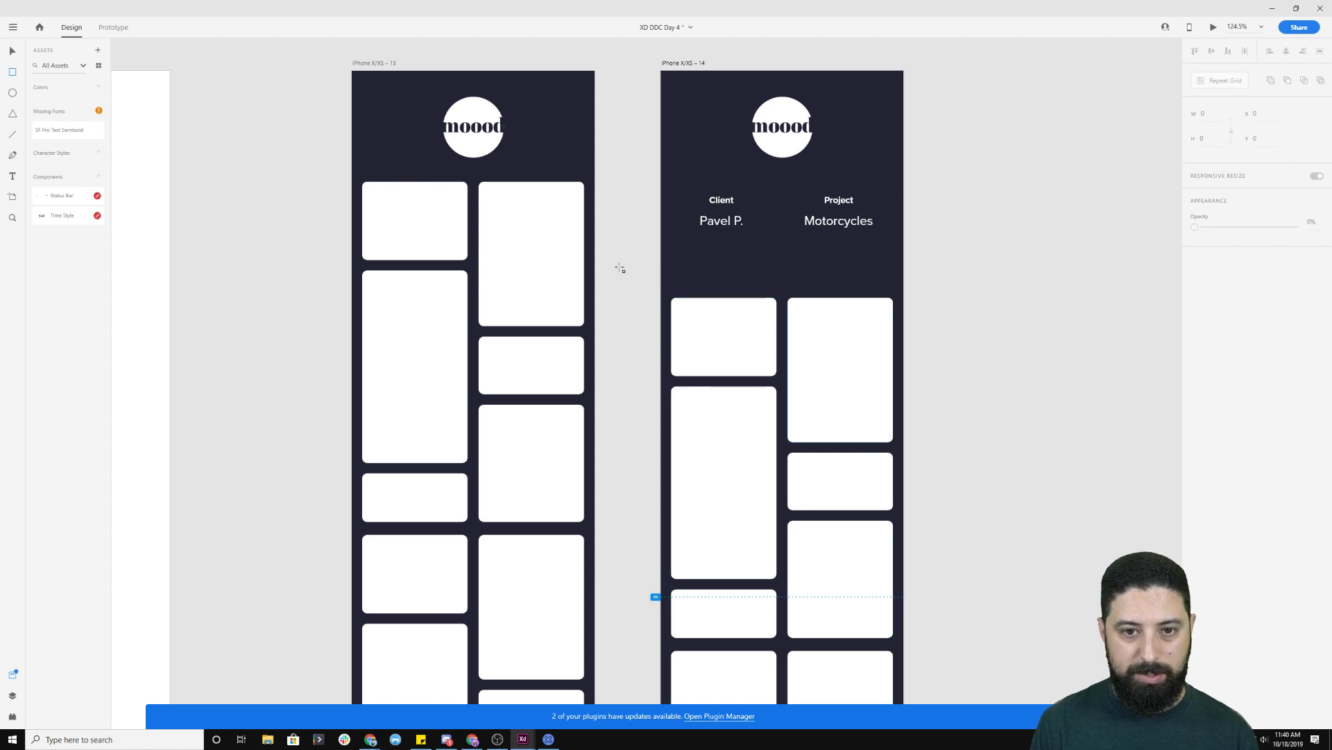
{"action": "left_click_drag", "start_coordinate": [692, 258], "coordinate": [762, 278]}
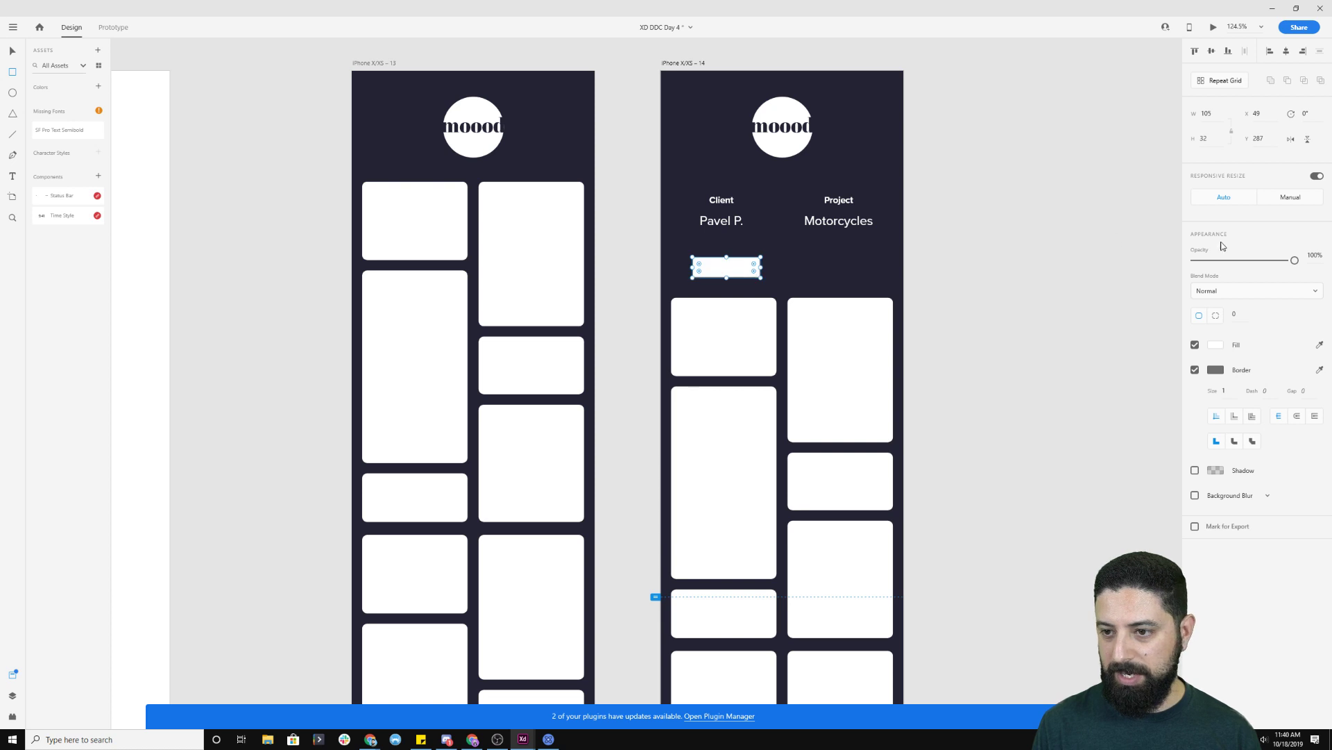
{"action": "left_click", "coordinate": [1240, 314]}
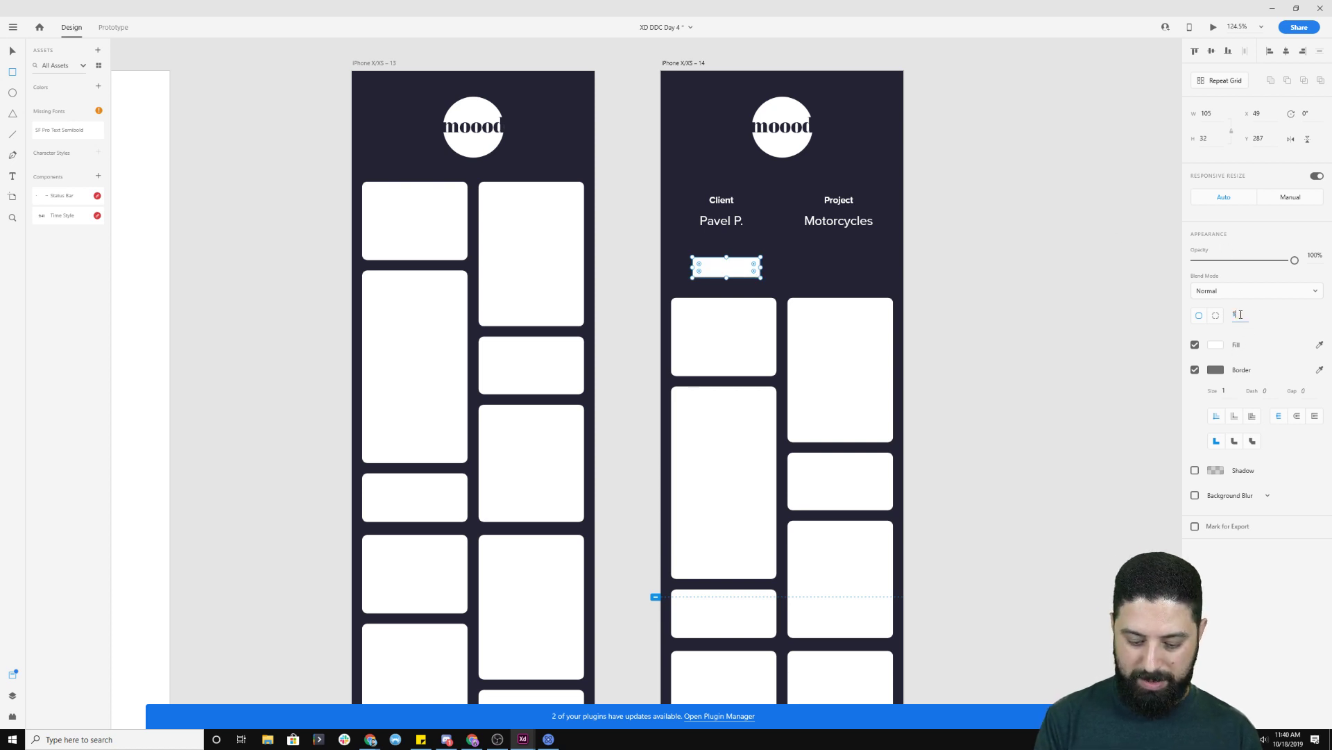
{"action": "type", "text": "100"}
{"action": "key", "text": "Return"}
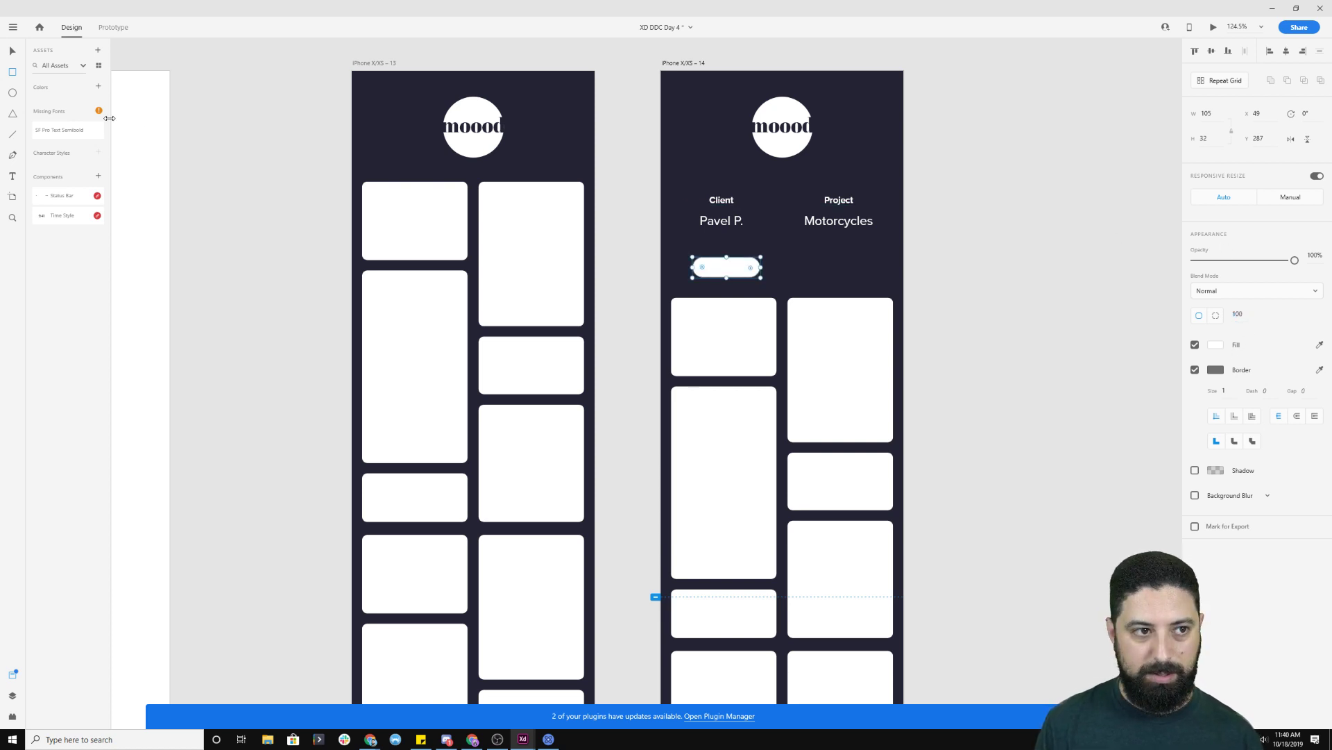
{"action": "left_click", "coordinate": [1195, 369]}
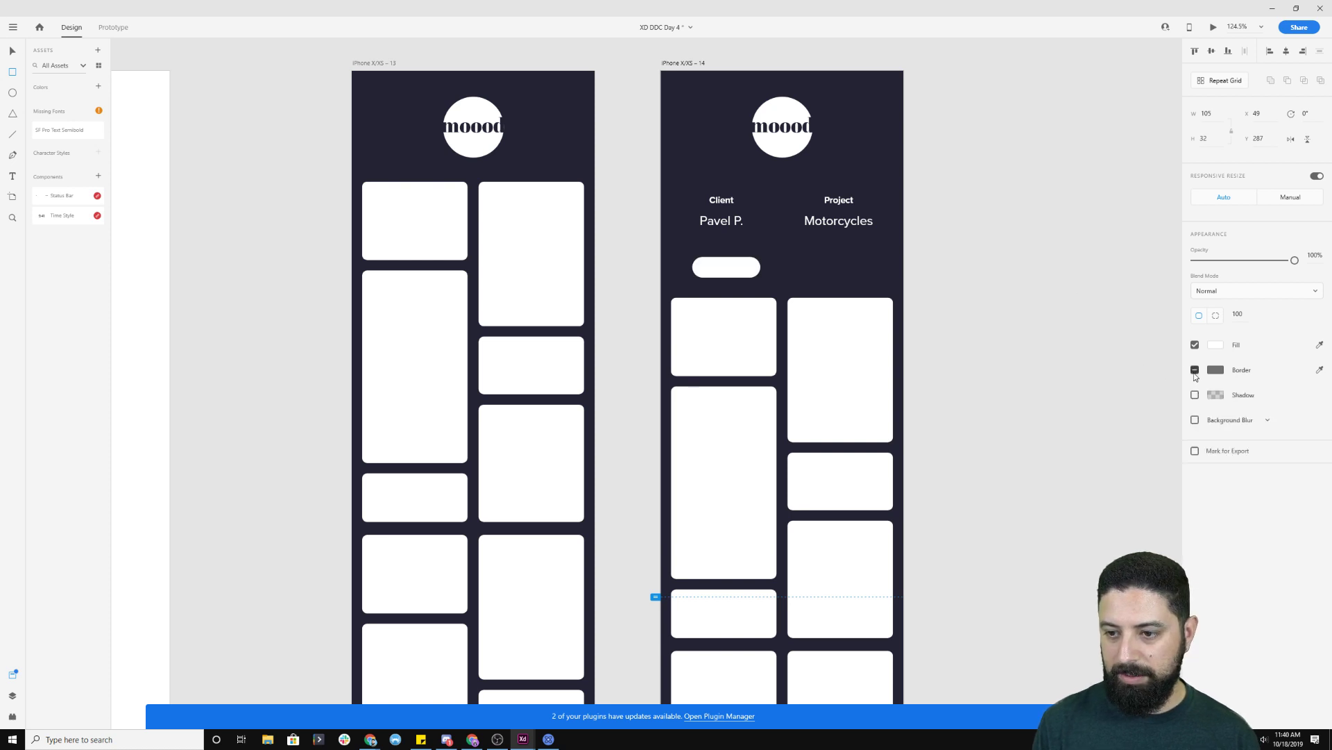
- Set the pill's height to 24 and move it to X 16, Y 281, in line with the first tile column's outer edge
{"action": "scroll", "coordinate": [762, 281], "scroll_direction": "up", "scroll_amount": 3}
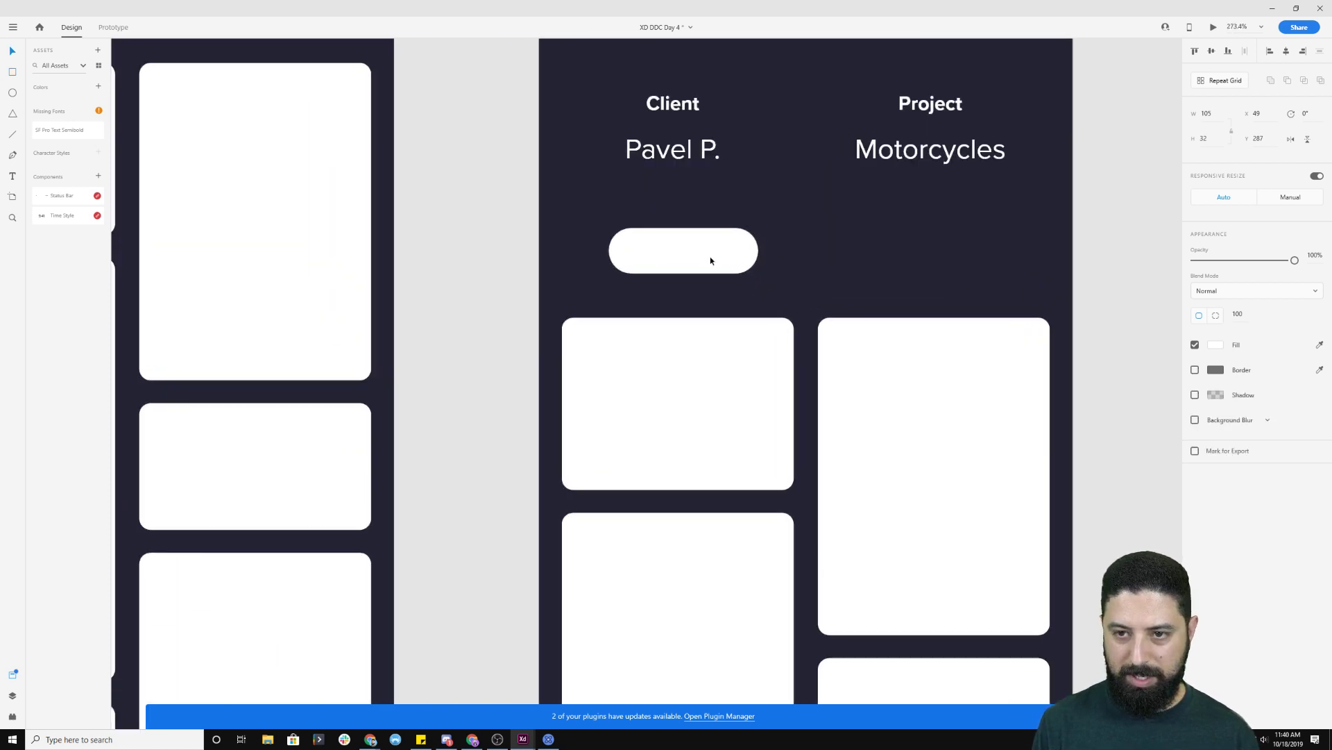
{"action": "double_click", "coordinate": [1210, 141]}
{"action": "type", "text": "24"}
{"action": "key", "text": "Return"}
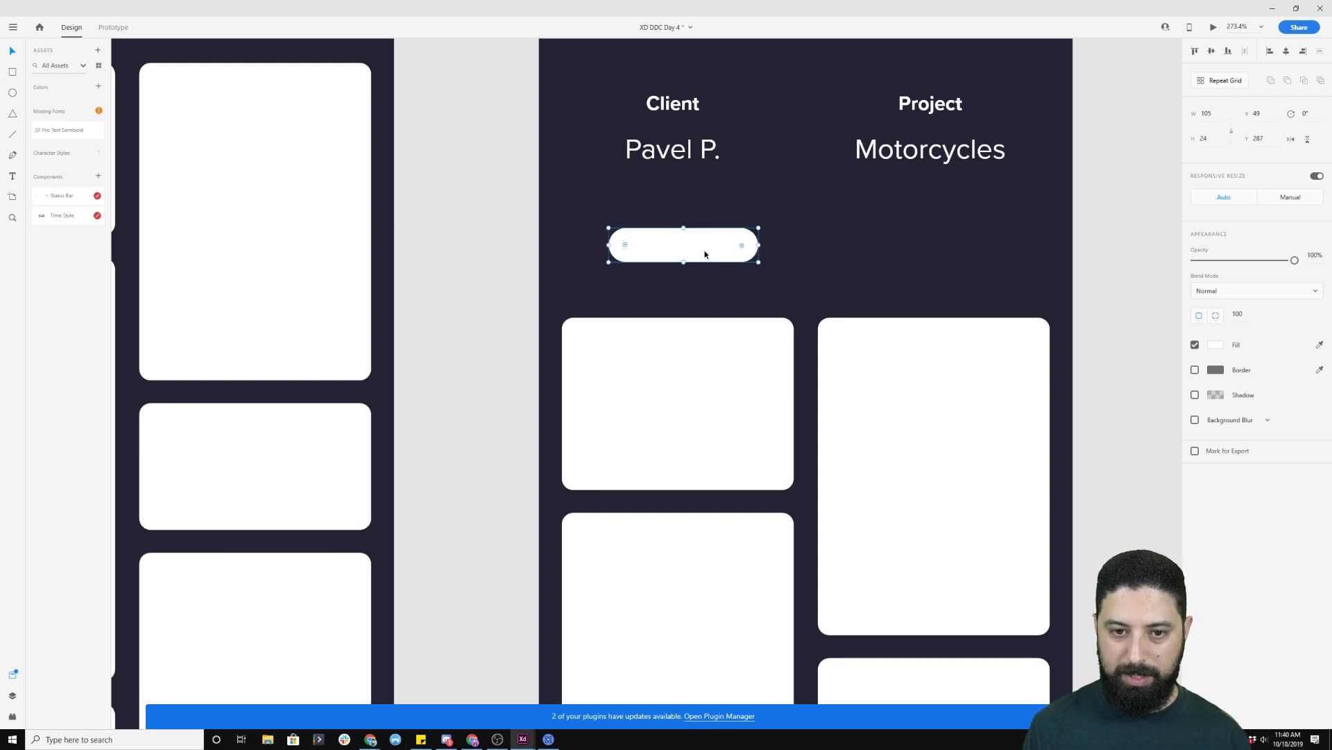
{"action": "left_click_drag", "start_coordinate": [704, 254], "coordinate": [658, 245]}
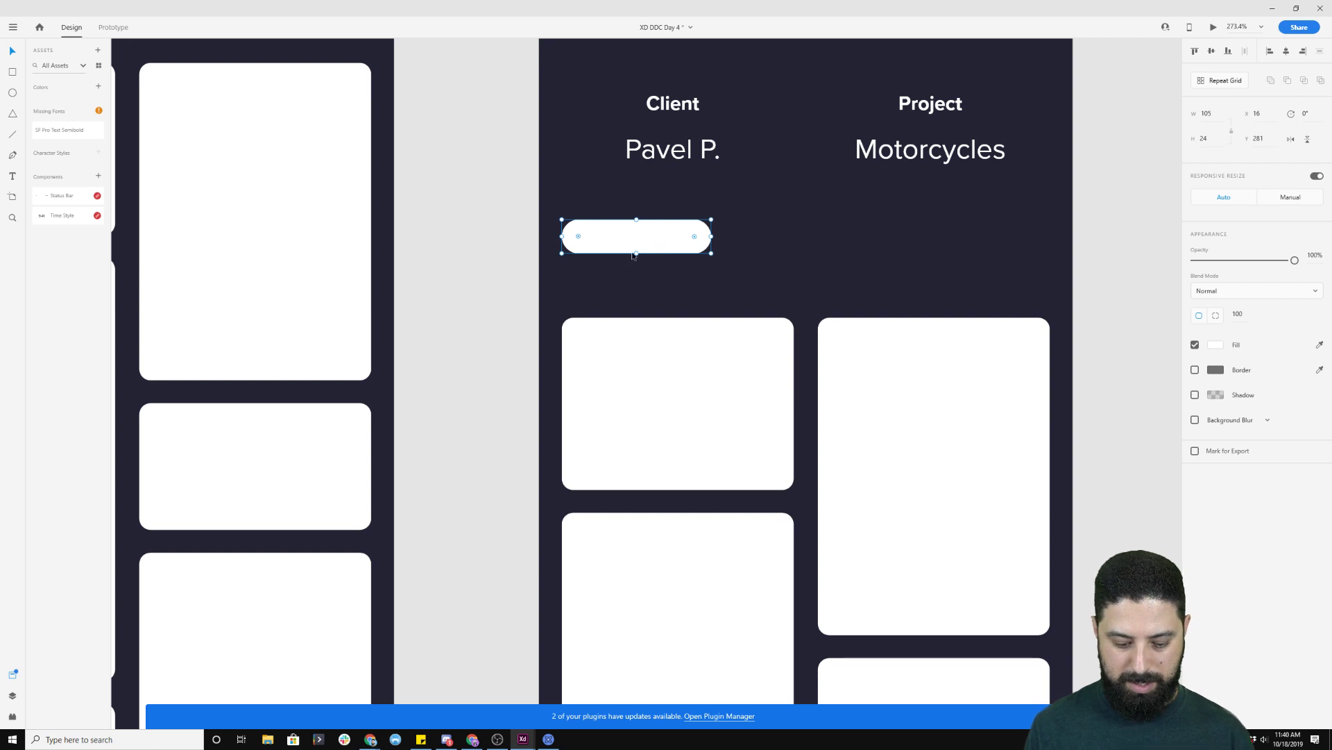
- Add the text "ALL" on the pill and fill it with the artboard's dark background color
{"action": "key", "text": "t"}
{"action": "left_click", "coordinate": [638, 236]}
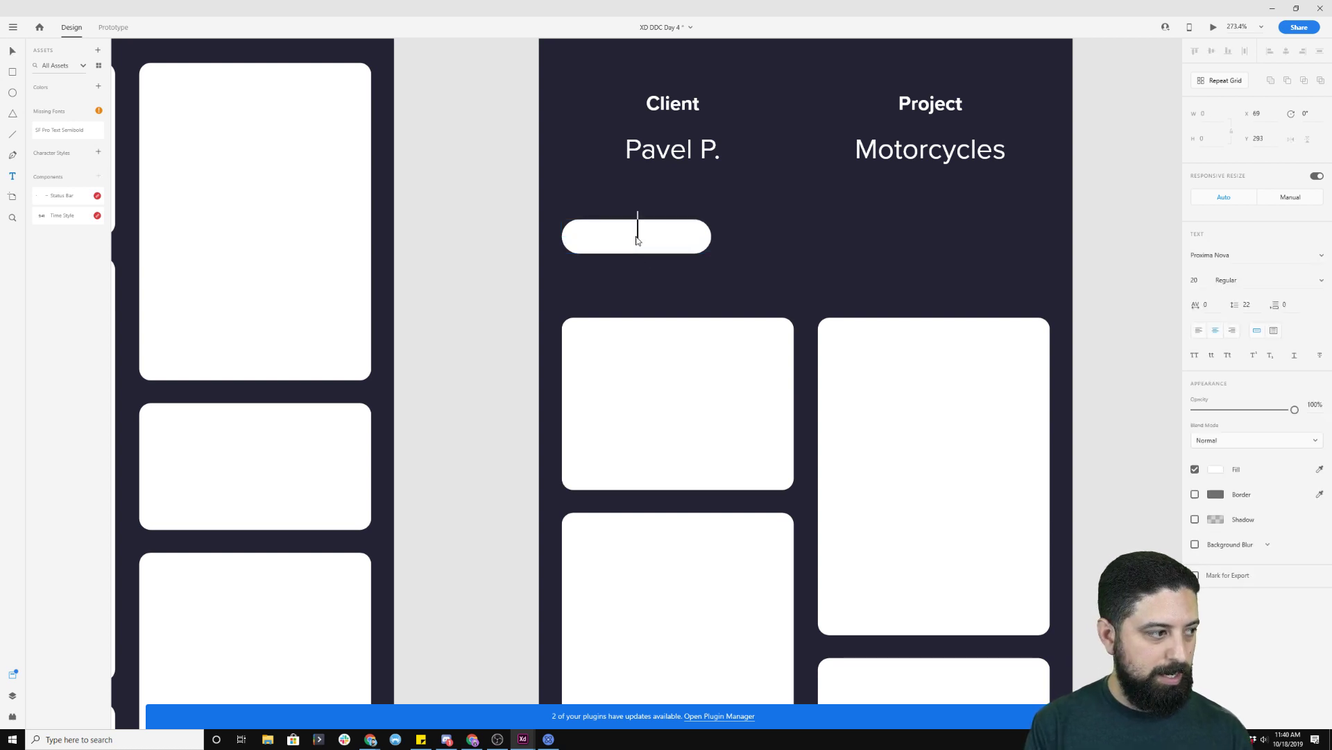
{"action": "type", "text": "Add"}
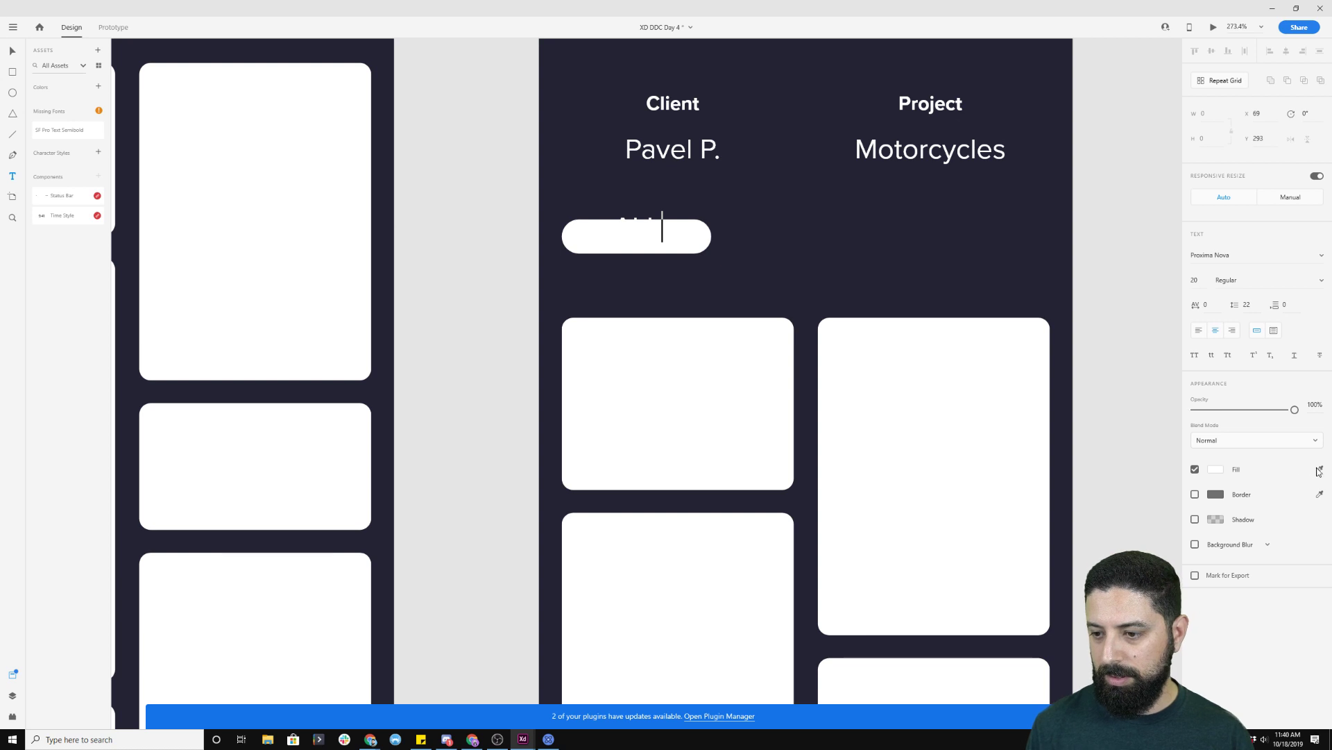
{"action": "key", "text": "Escape"}
{"action": "left_click", "coordinate": [1320, 470]}
{"action": "left_click", "coordinate": [898, 297]}
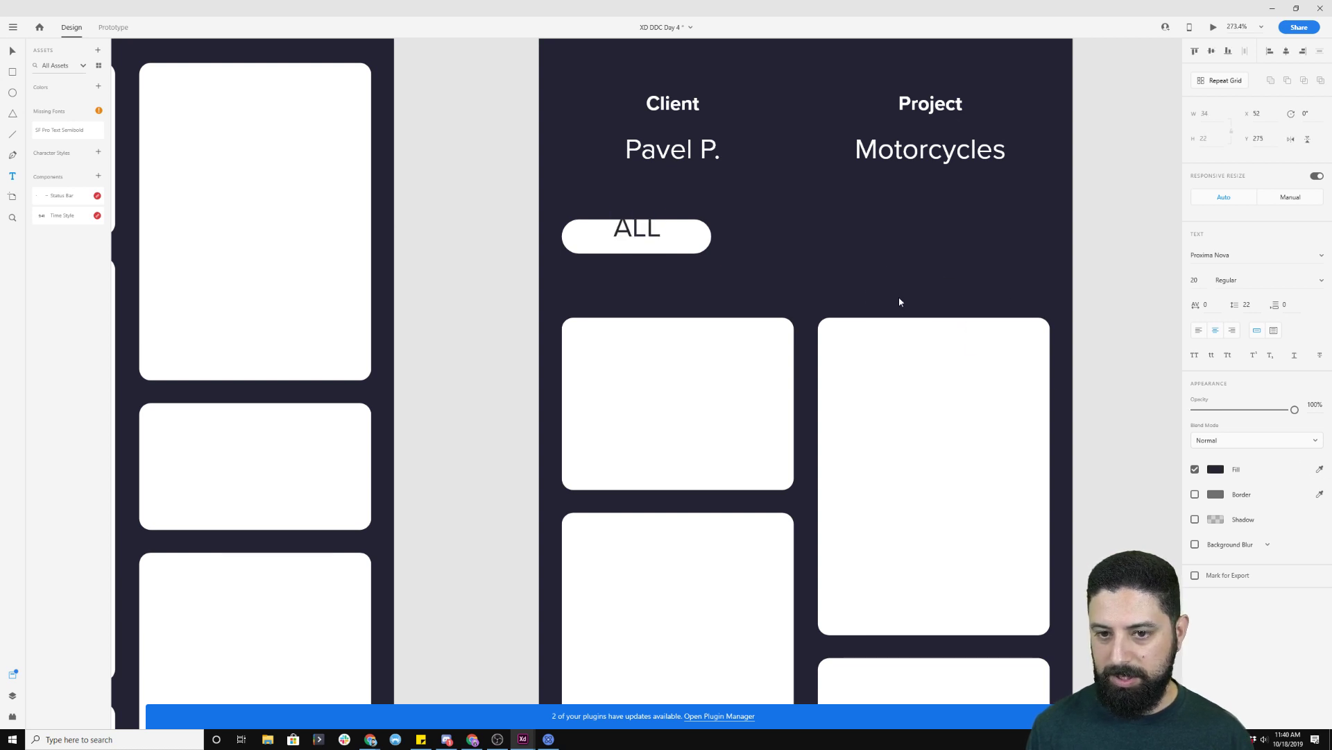
{"action": "key", "text": "Escape"}
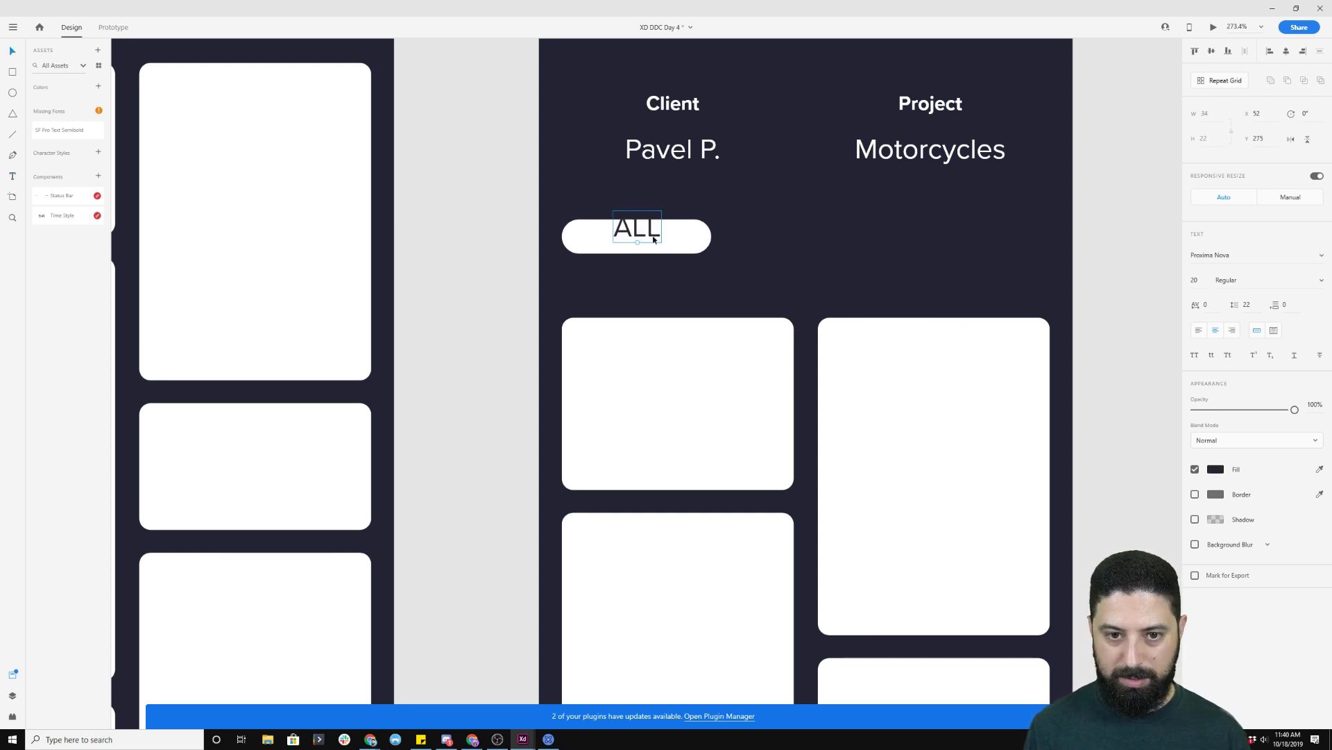
- Set the ALL label to size 14 Bold and center it vertically on the pill
{"action": "left_click_drag", "start_coordinate": [652, 231], "coordinate": [653, 239]}
{"action": "left_click", "coordinate": [1197, 280]}
{"action": "type", "text": "14"}
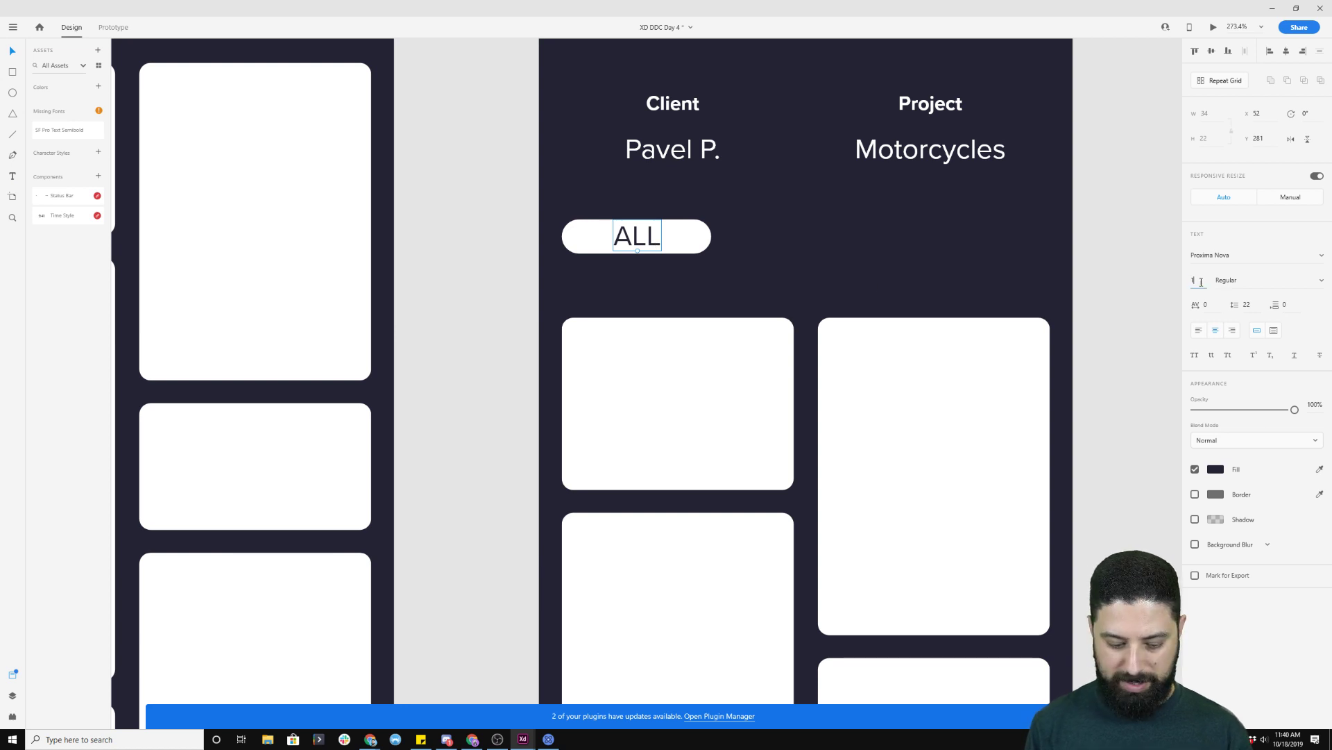
{"action": "key", "text": "Return"}
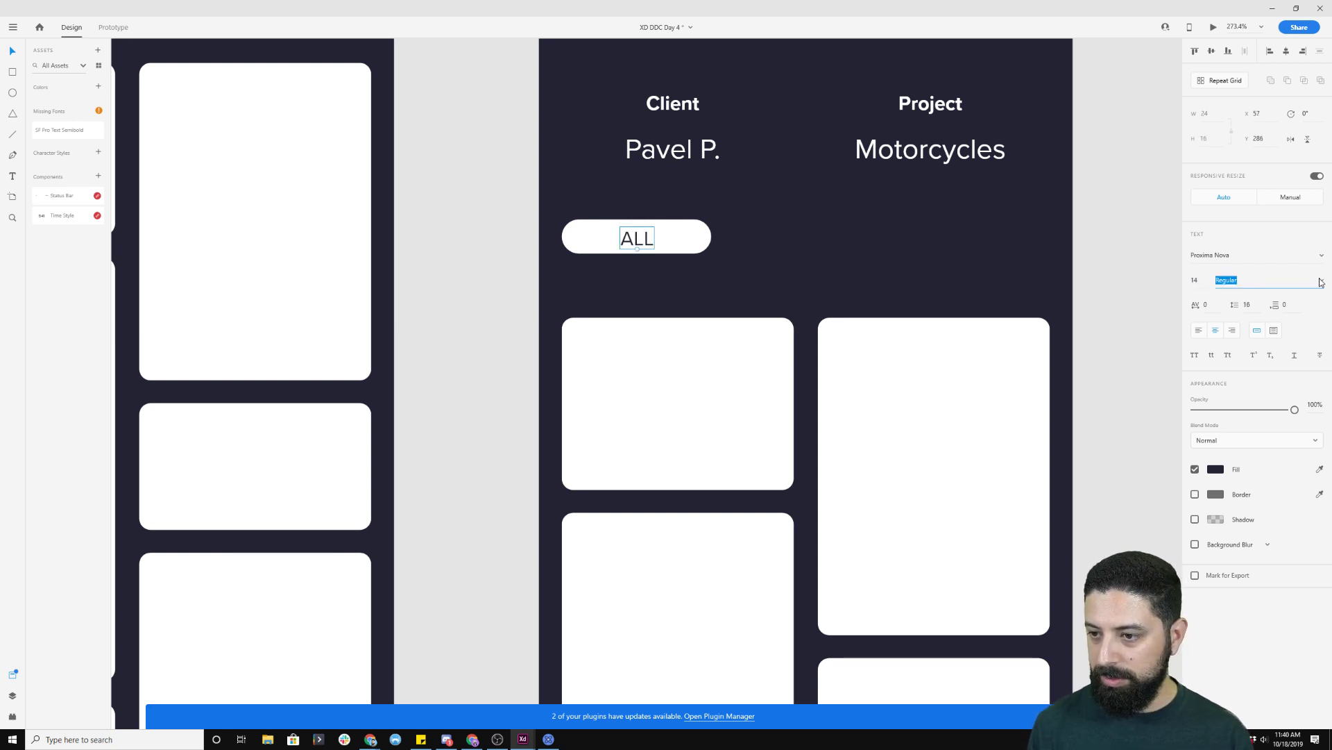
{"action": "left_click", "coordinate": [1321, 280]}
{"action": "left_click", "coordinate": [1238, 341]}
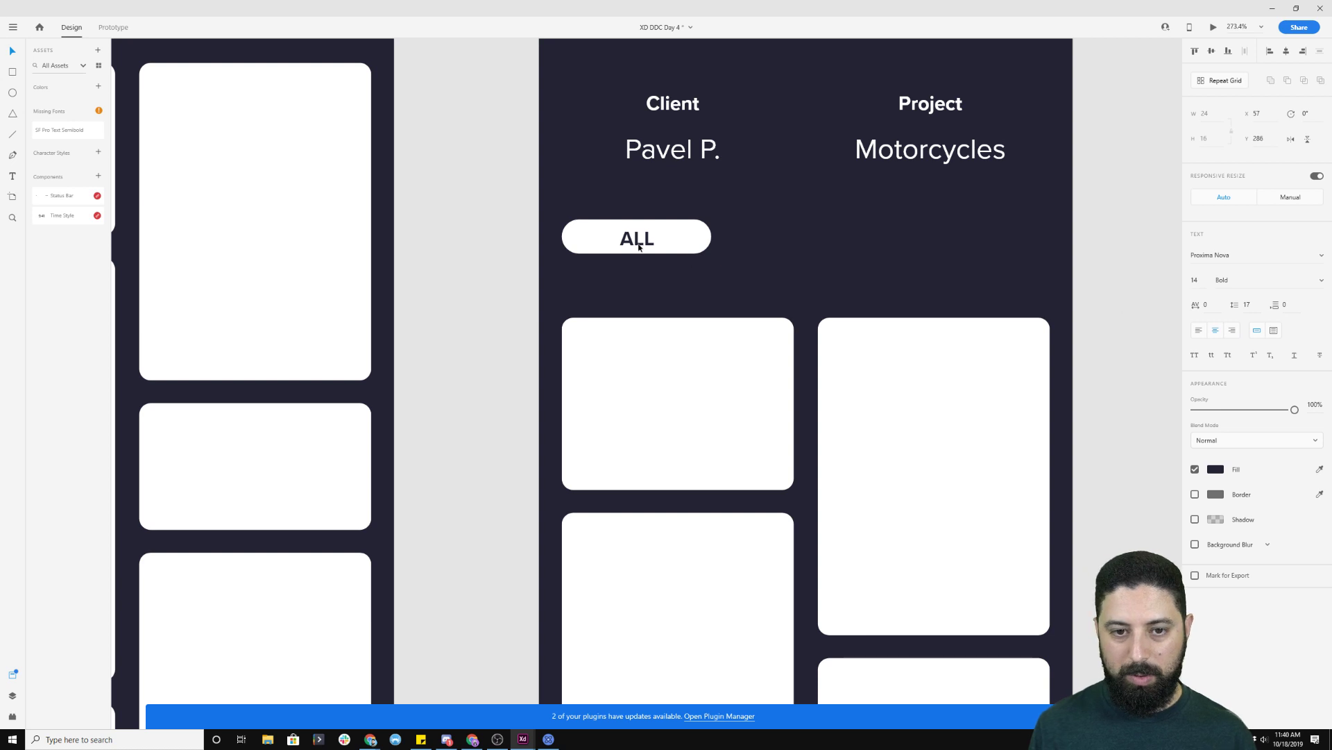
{"action": "key", "text": "Up"}
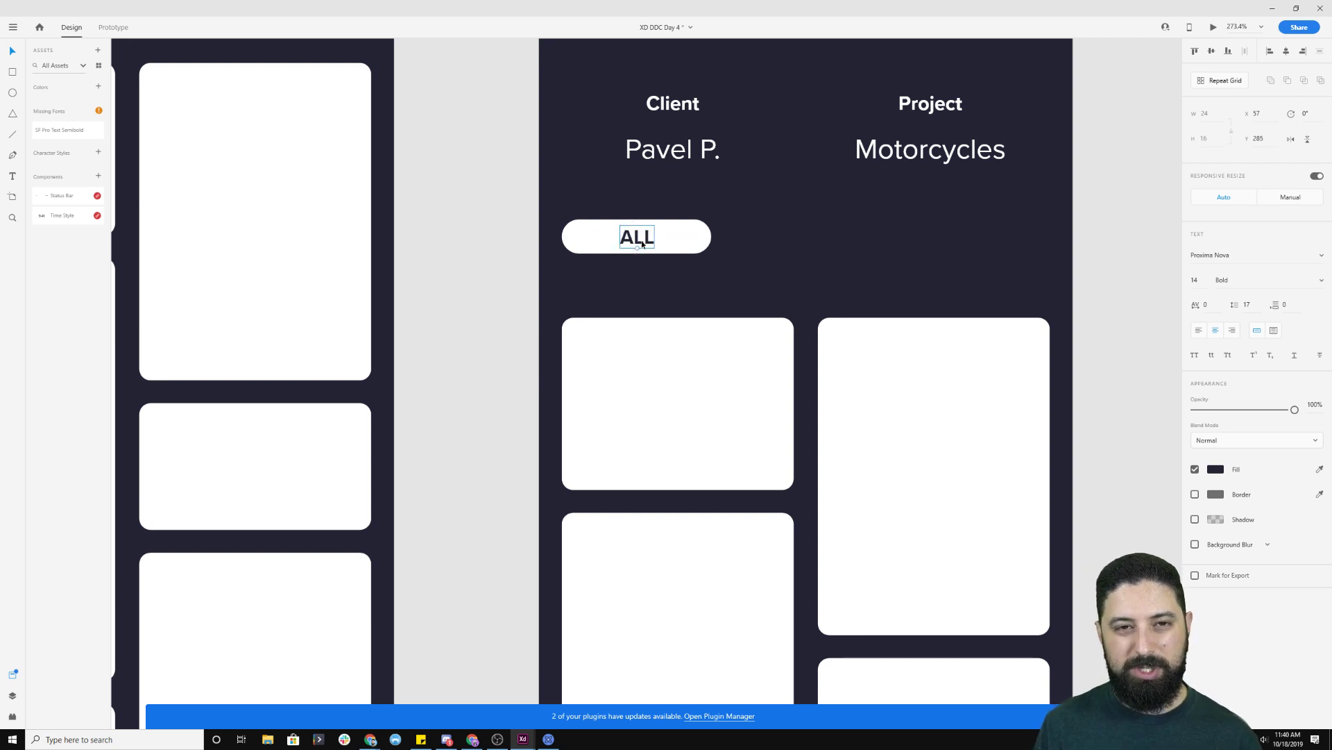
- Narrow the pill to a width of about 87 and recenter the ALL label on it
{"action": "left_click", "coordinate": [689, 242]}
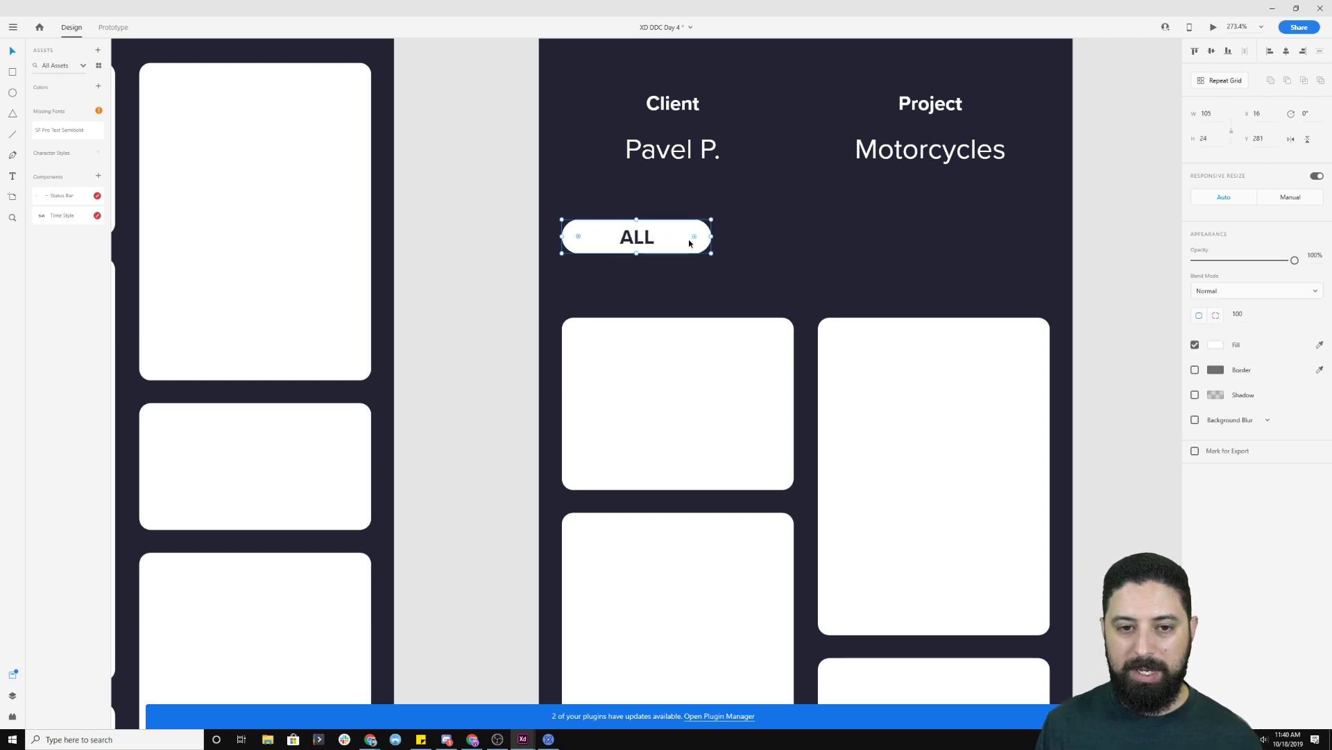
{"action": "left_click_drag", "start_coordinate": [714, 237], "coordinate": [635, 240]}
{"action": "left_click", "coordinate": [649, 243]}
{"action": "left_click", "coordinate": [731, 239]}
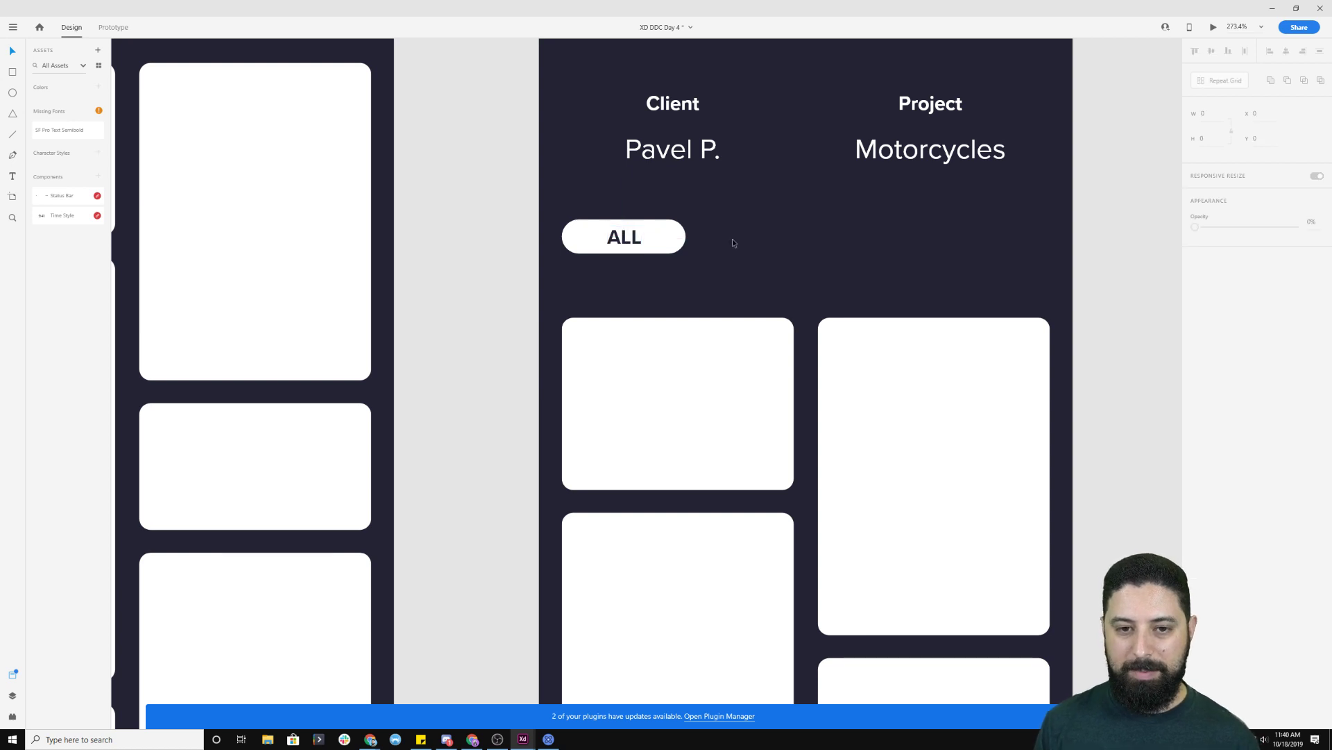
- Duplicate the ALL pill with its label along the same row and change the copy's label to "LIKED"
{"action": "left_click", "coordinate": [662, 239]}
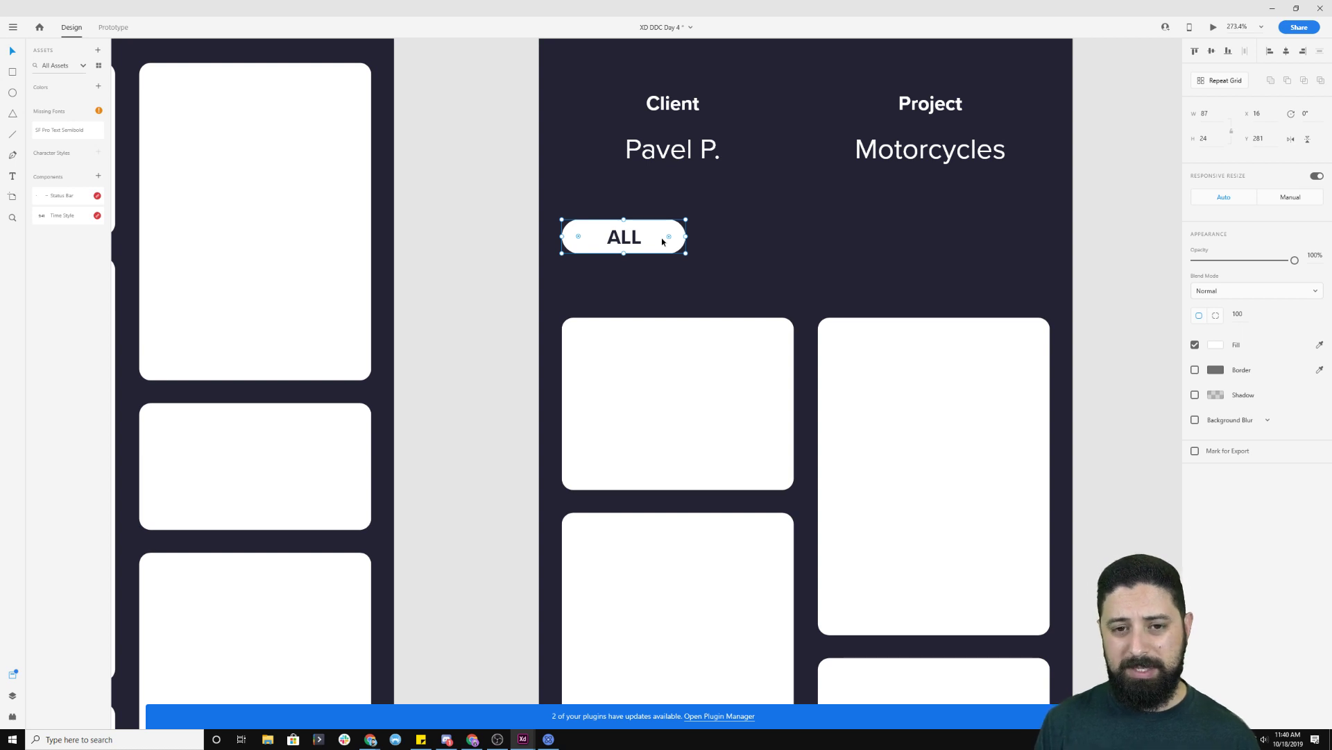
{"action": "left_click", "coordinate": [621, 237], "text": "shift"}
{"action": "left_click_drag", "start_coordinate": [576, 236], "coordinate": [733, 234]}
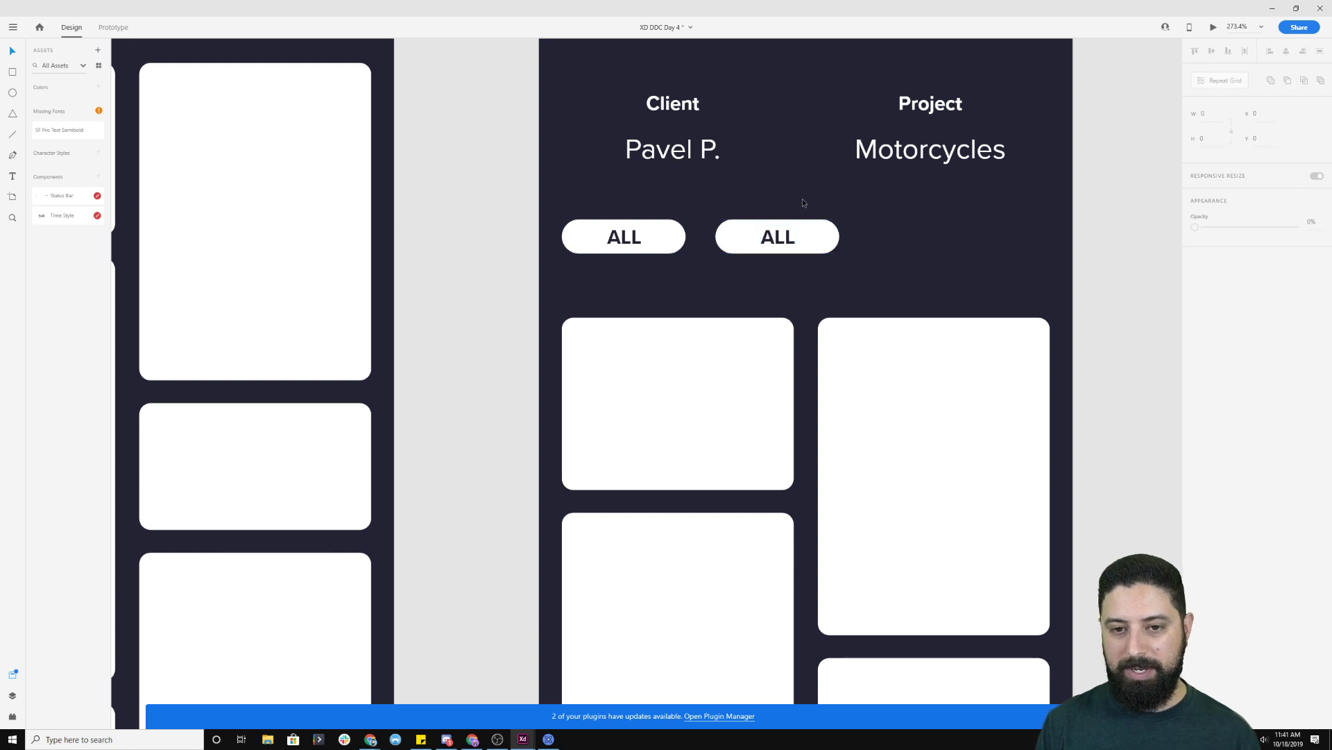
{"action": "double_click", "coordinate": [793, 242]}
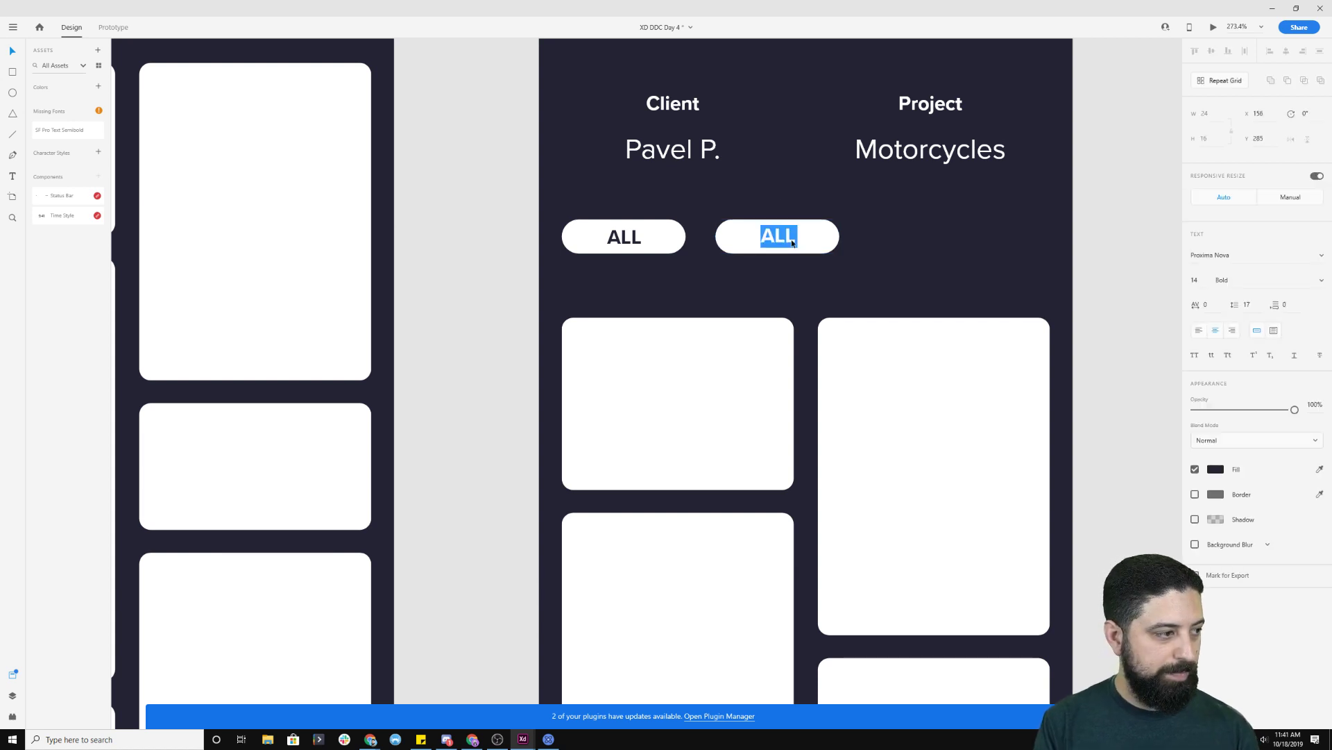
{"action": "type", "text": "LIKED"}
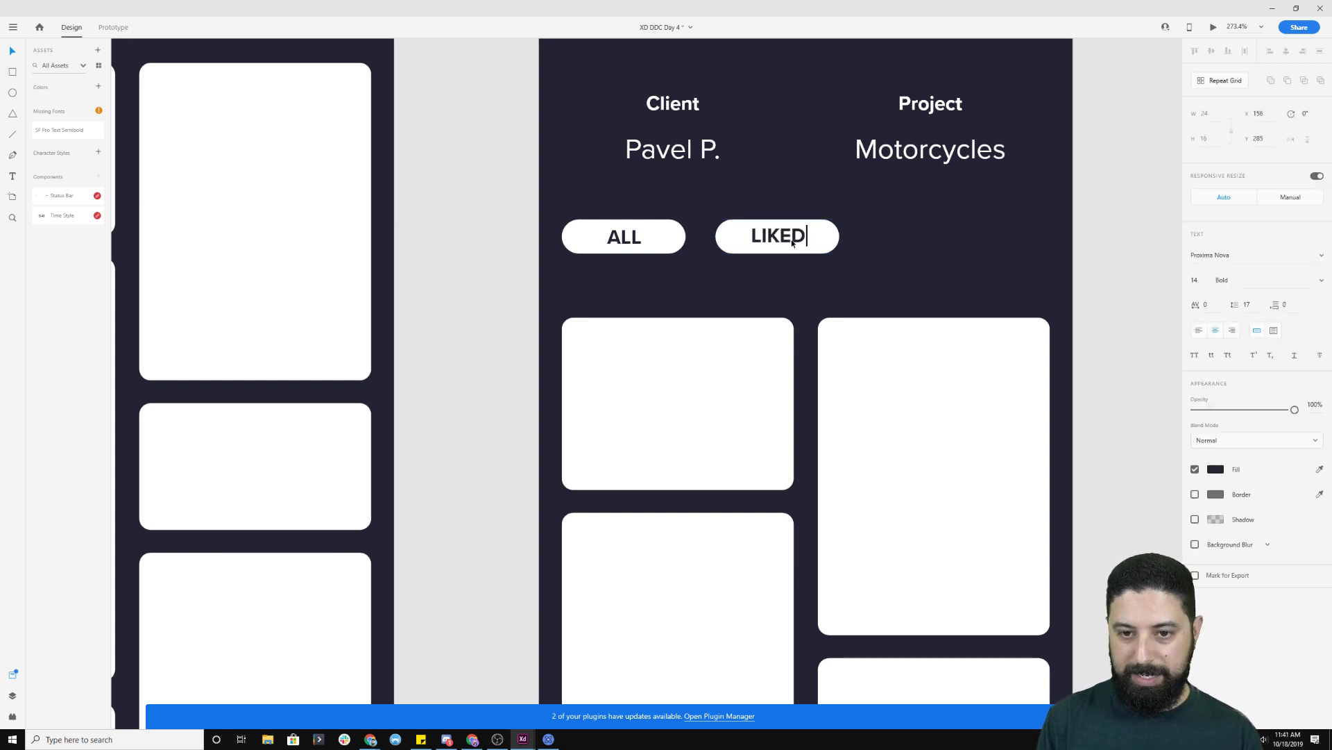
{"action": "key", "text": "Escape"}
{"action": "key", "text": "Escape"}
- Try to add a third pill by duplicating the LIKED pill along the row and replacing the copy's label
{"action": "left_click_drag", "start_coordinate": [789, 249], "coordinate": [931, 251]}
{"action": "double_click", "coordinate": [932, 241]}
{"action": "double_click", "coordinate": [932, 241]}
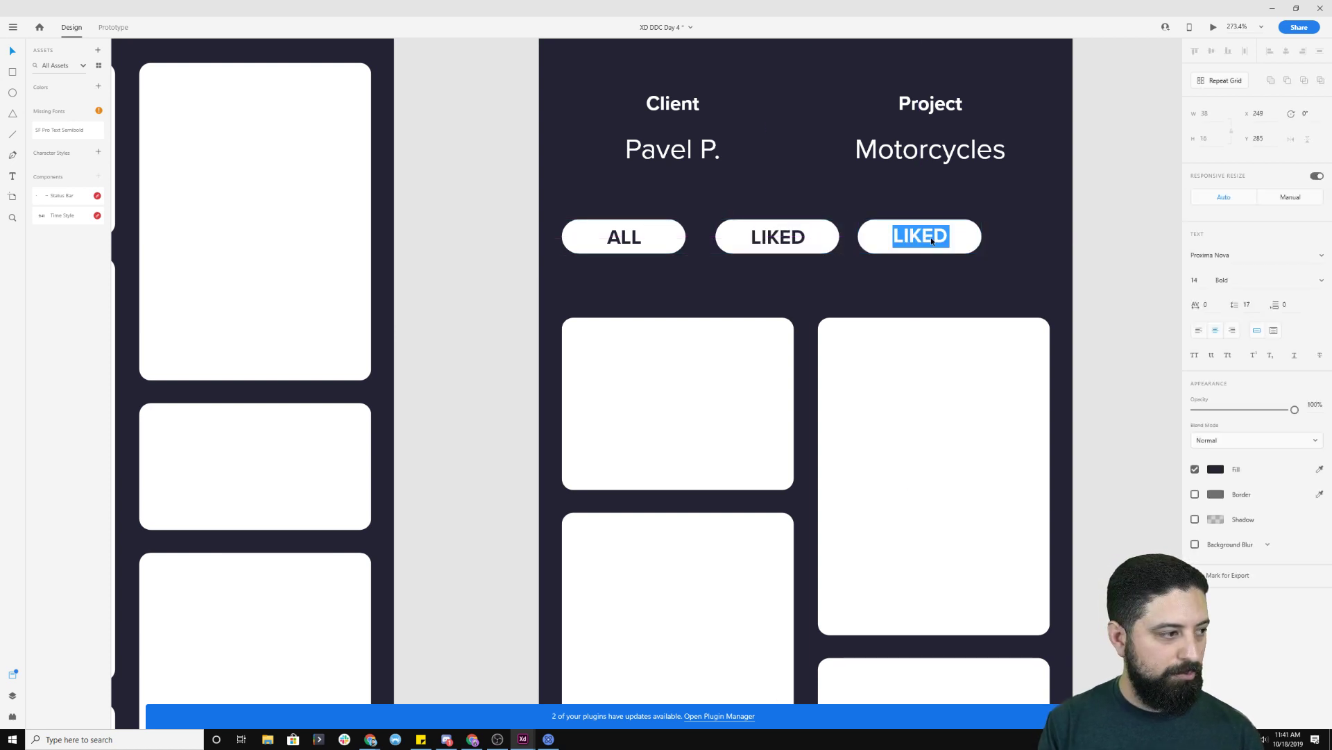
{"action": "type", "text": "DOS"}
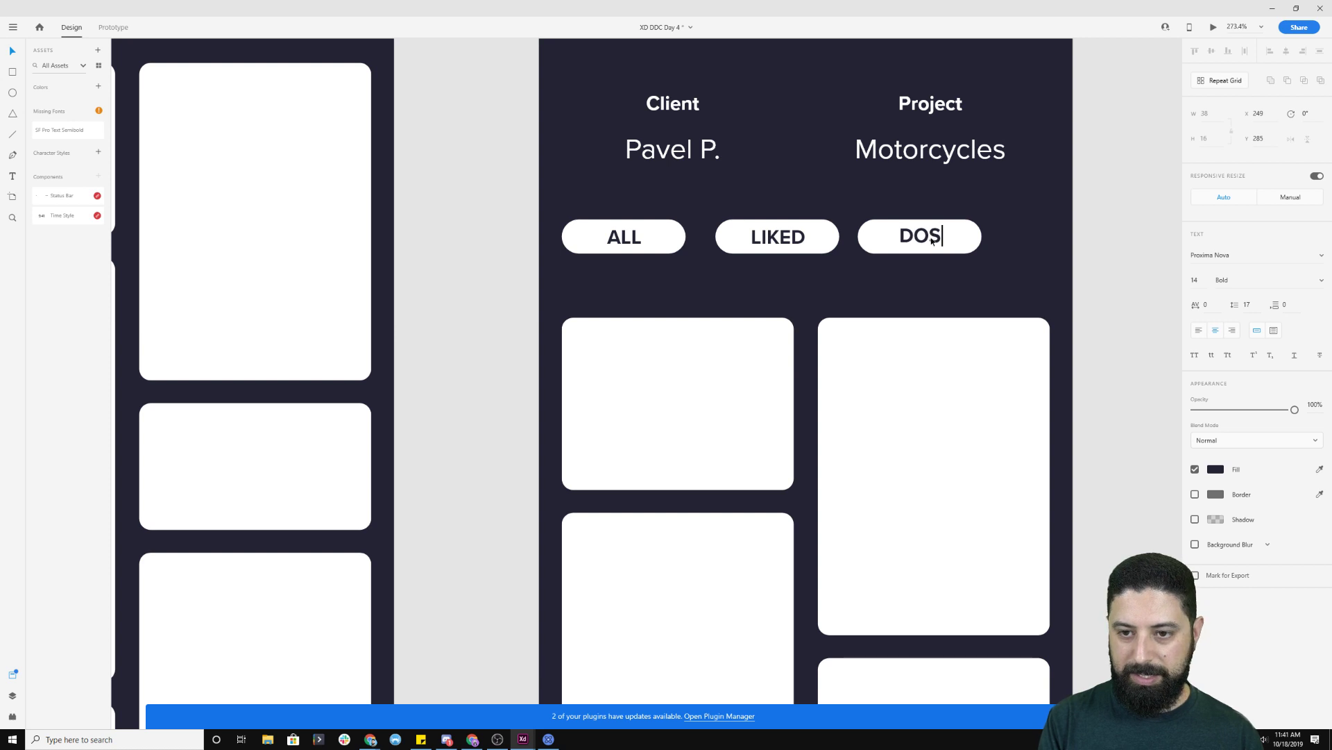
{"action": "key", "text": "BackSpace"}
{"action": "key", "text": "BackSpace"}
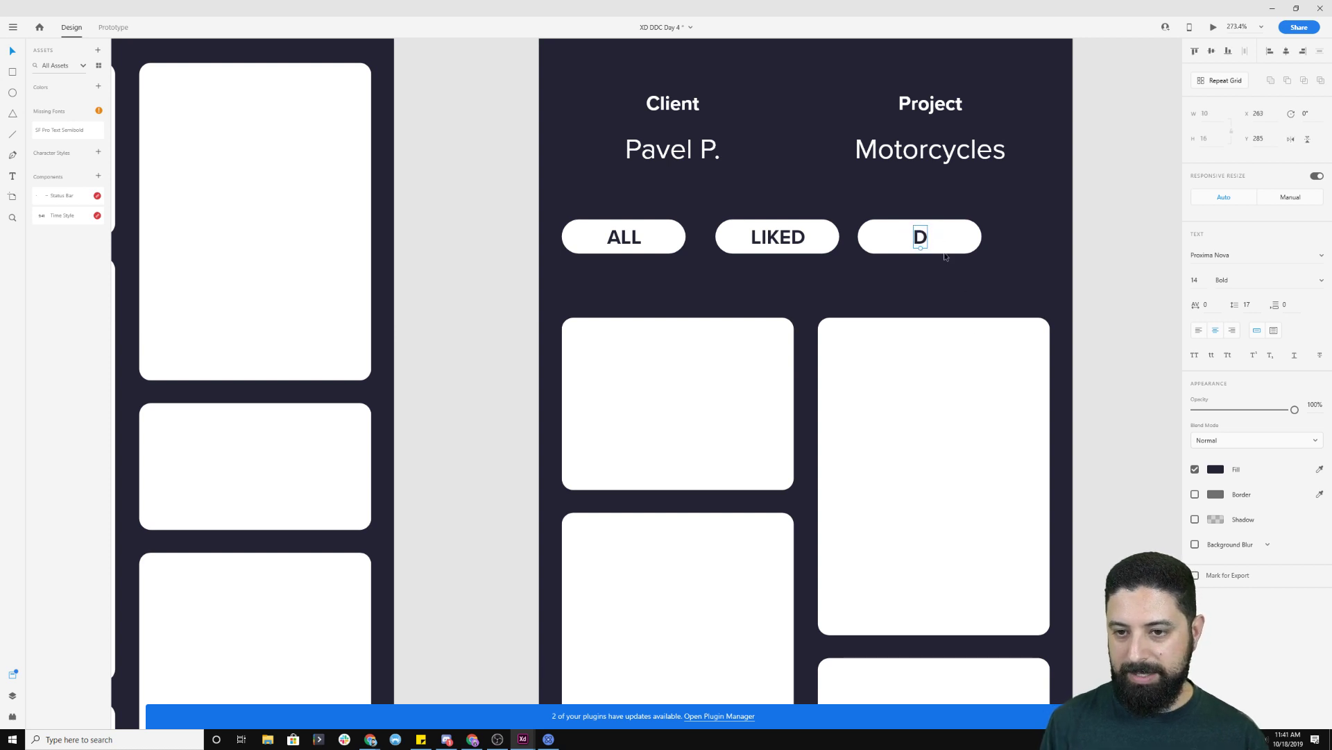
- Delete the third pill and the LIKED pill together with their labels, keeping only the ALL pill
{"action": "key", "text": "Escape"}
{"action": "key", "text": "Delete"}
{"action": "left_click", "coordinate": [921, 238]}
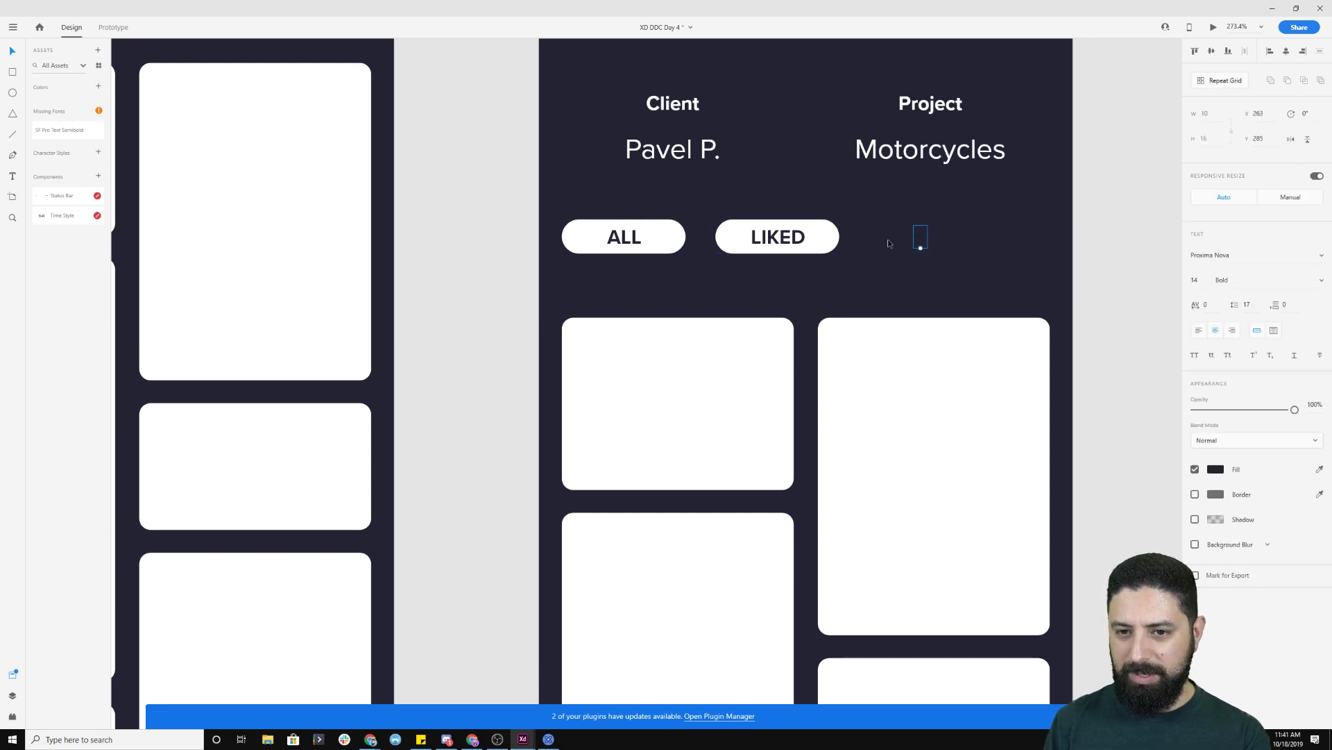
{"action": "key", "text": "Delete"}
{"action": "left_click", "coordinate": [793, 238]}
{"action": "key", "text": "Delete"}
{"action": "left_click", "coordinate": [793, 241]}
{"action": "key", "text": "Delete"}
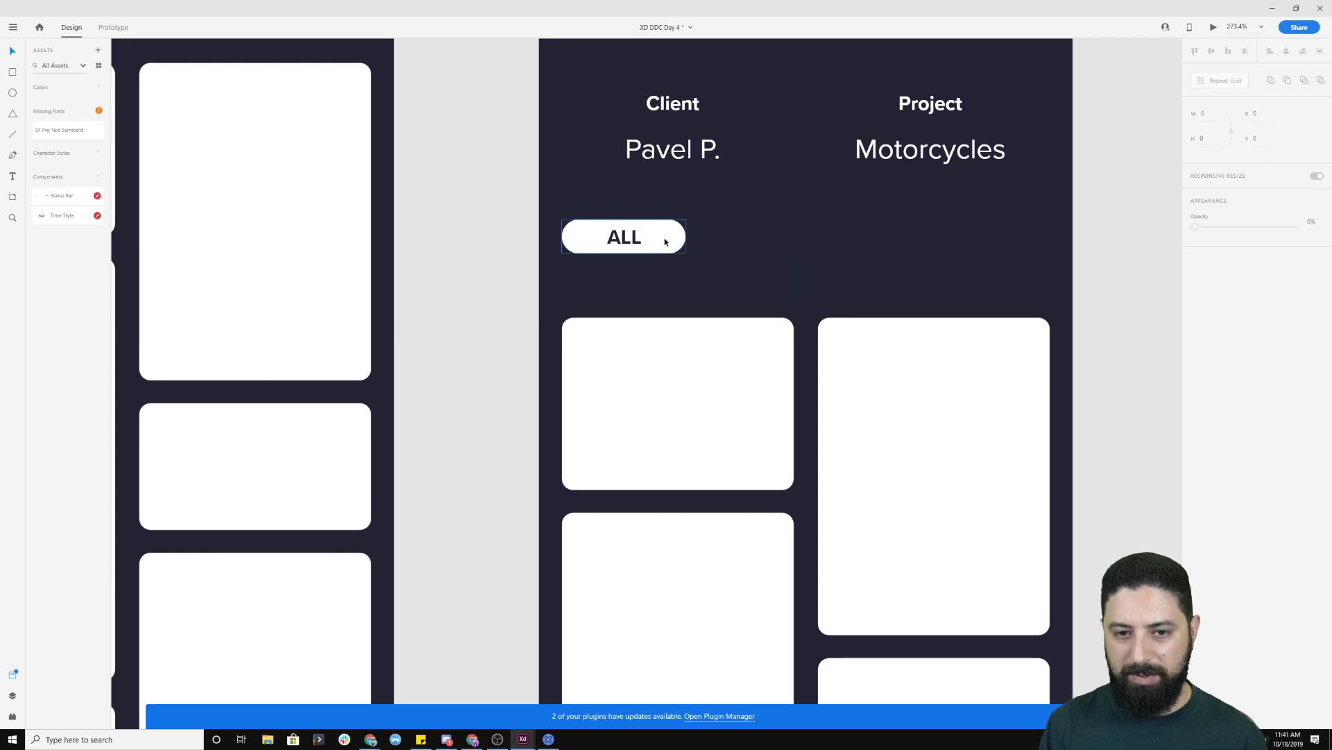
- Turn the ALL pill into a horizontal repeat grid of three pills with gaps of about 16, and center it on the artboard
{"action": "left_click", "coordinate": [634, 240]}
{"action": "key", "text": "Escape"}
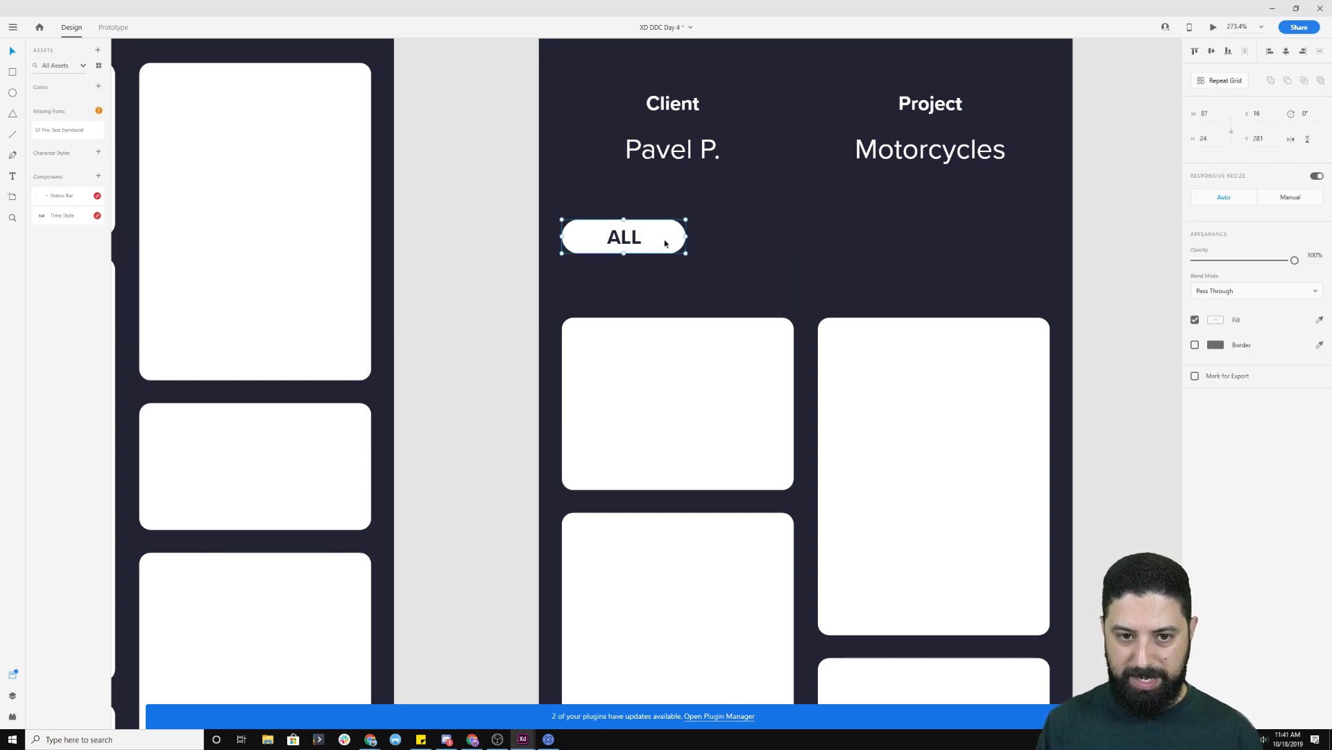
{"action": "left_click", "coordinate": [1222, 84]}
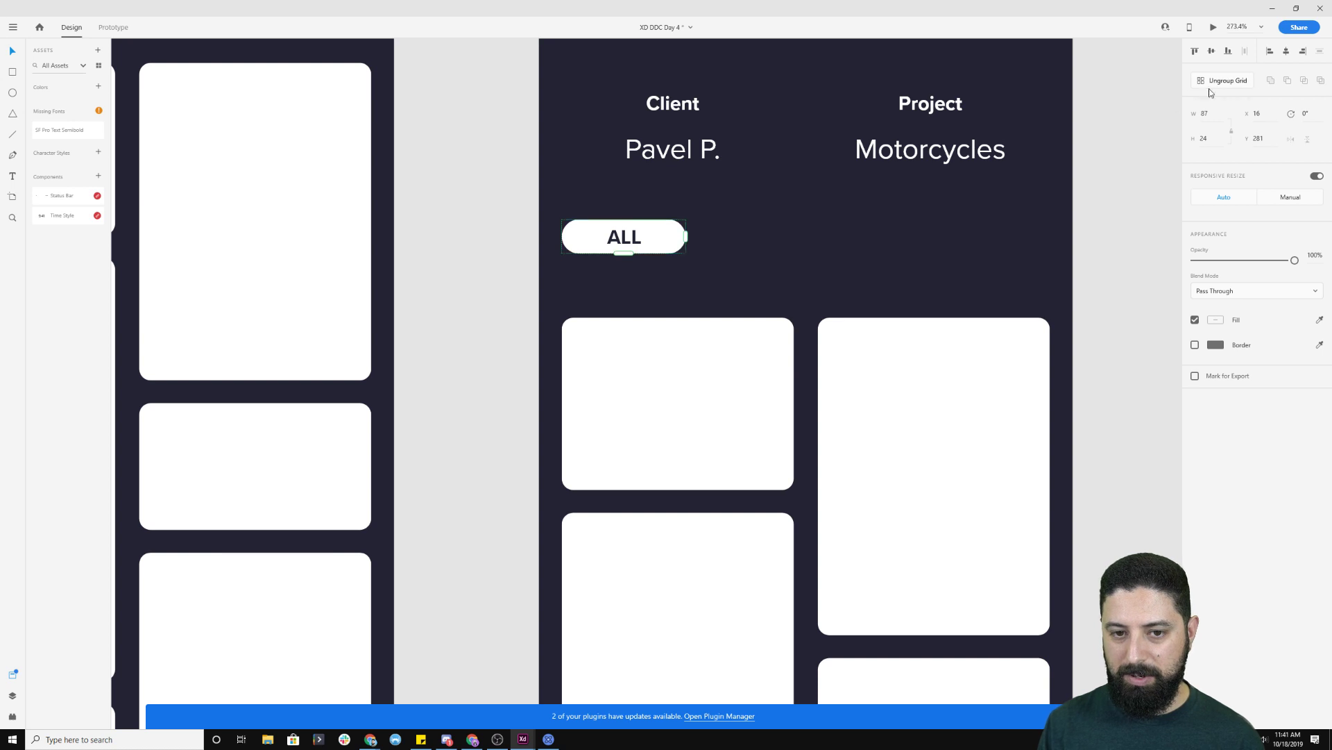
{"action": "left_click_drag", "start_coordinate": [686, 236], "coordinate": [991, 235]}
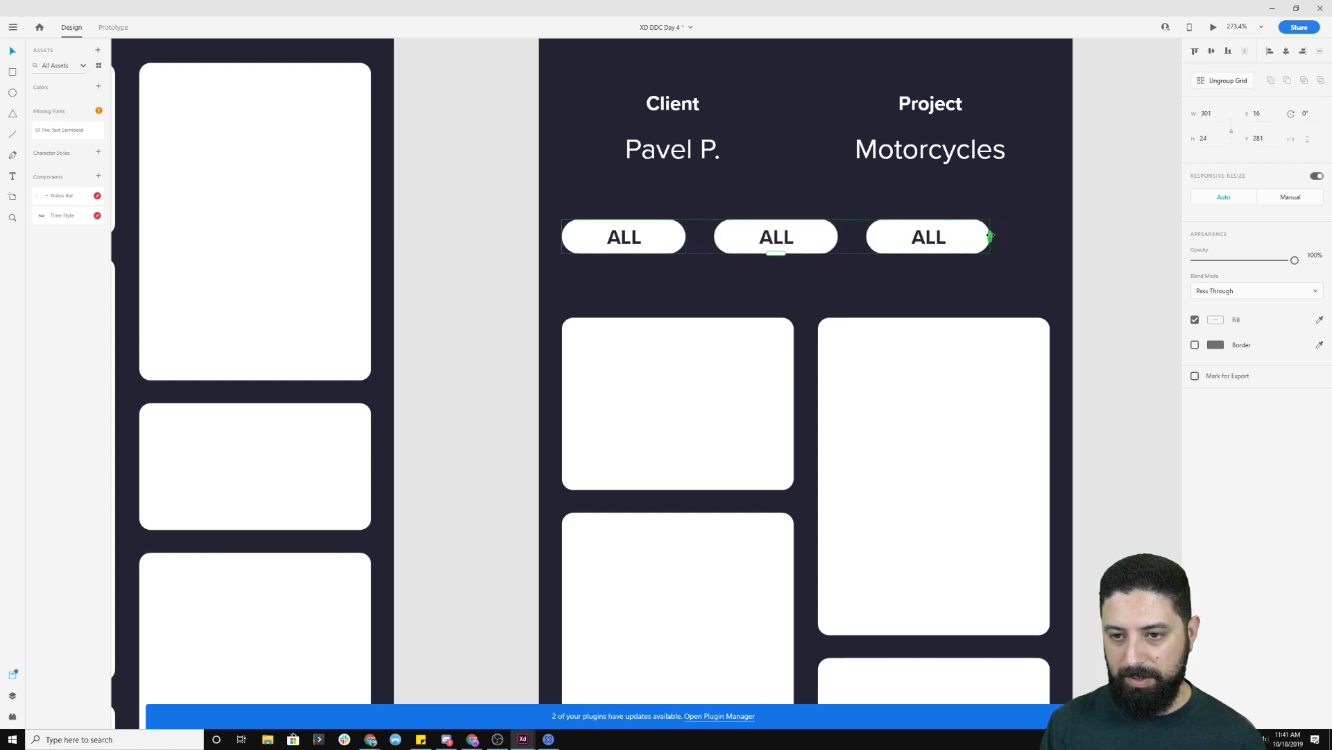
{"action": "mouse_move", "coordinate": [854, 230]}
{"action": "left_mouse_down"}
{"action": "mouse_move", "coordinate": [914, 227]}
{"action": "mouse_move", "coordinate": [847, 224]}
{"action": "left_mouse_up"}
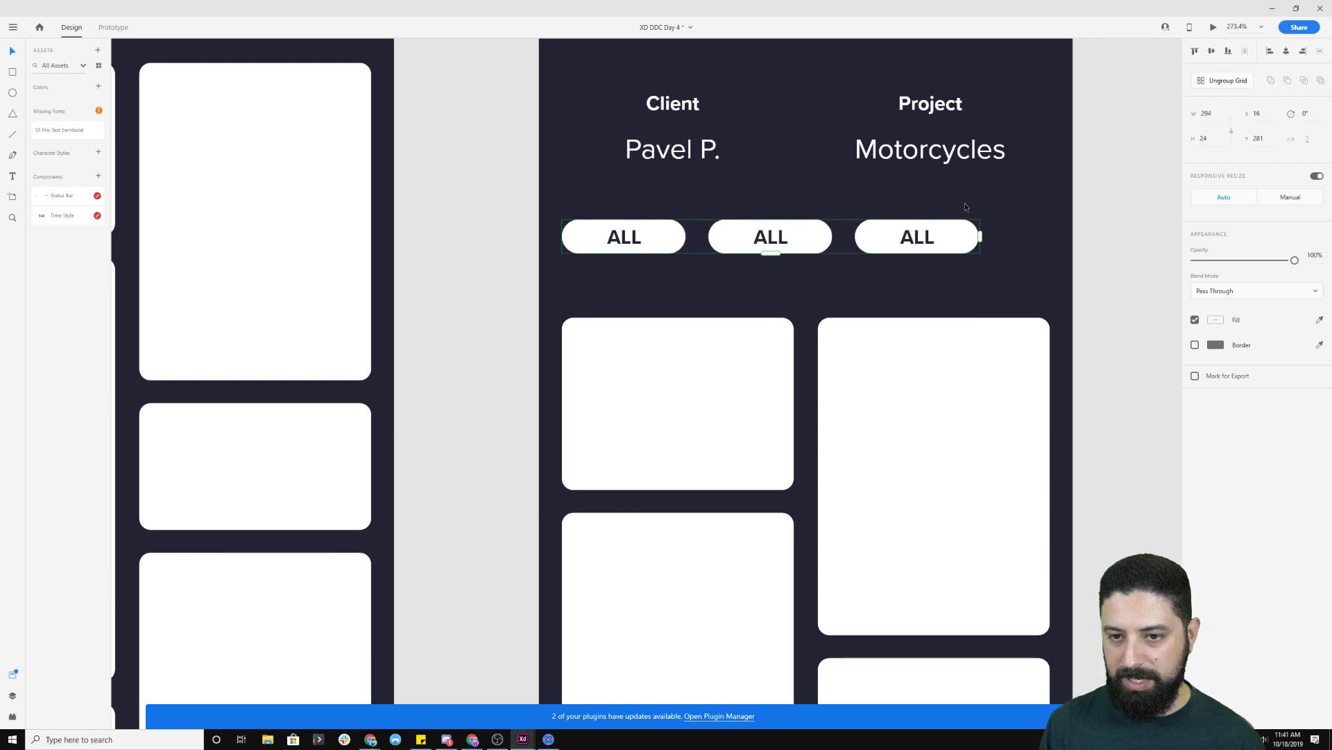
{"action": "left_click", "coordinate": [1286, 52]}
- Change the label of the second pill to "LIKED" and the third pill's label to "DISLIKED"
{"action": "double_click", "coordinate": [814, 240]}
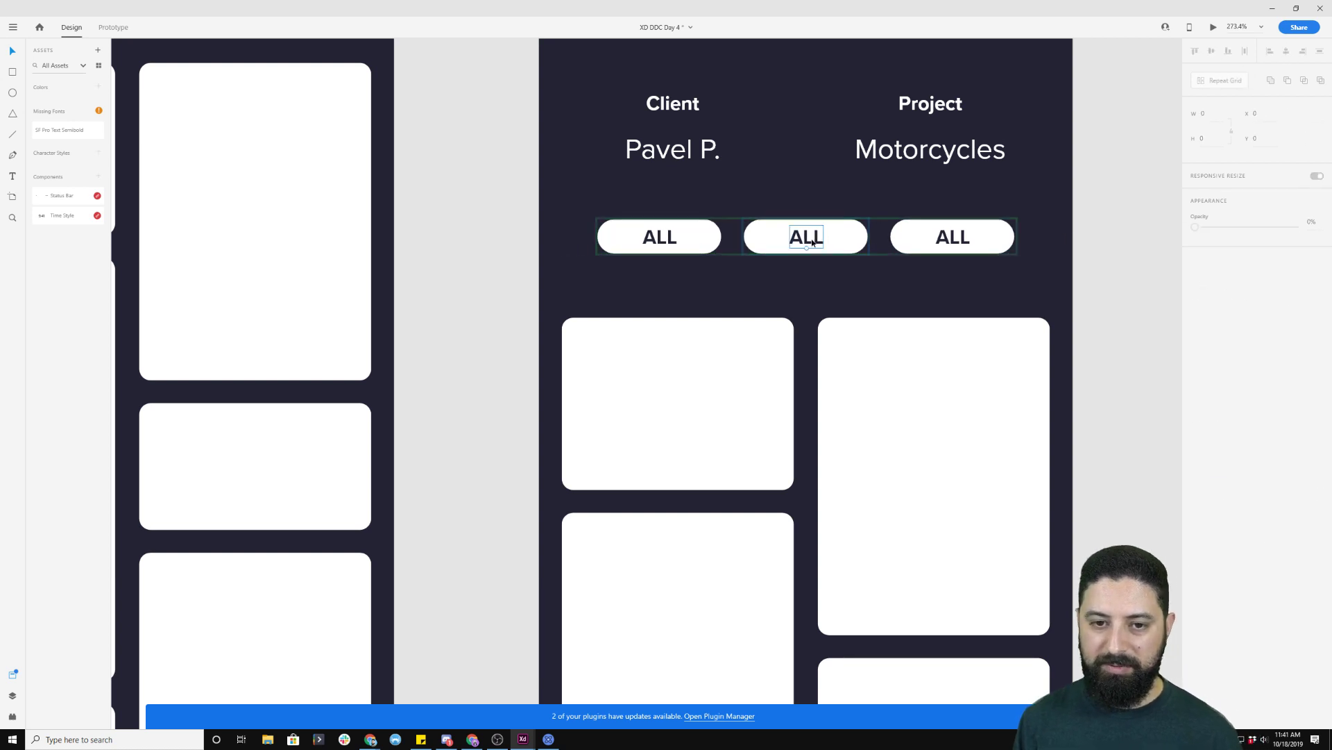
{"action": "double_click", "coordinate": [813, 241]}
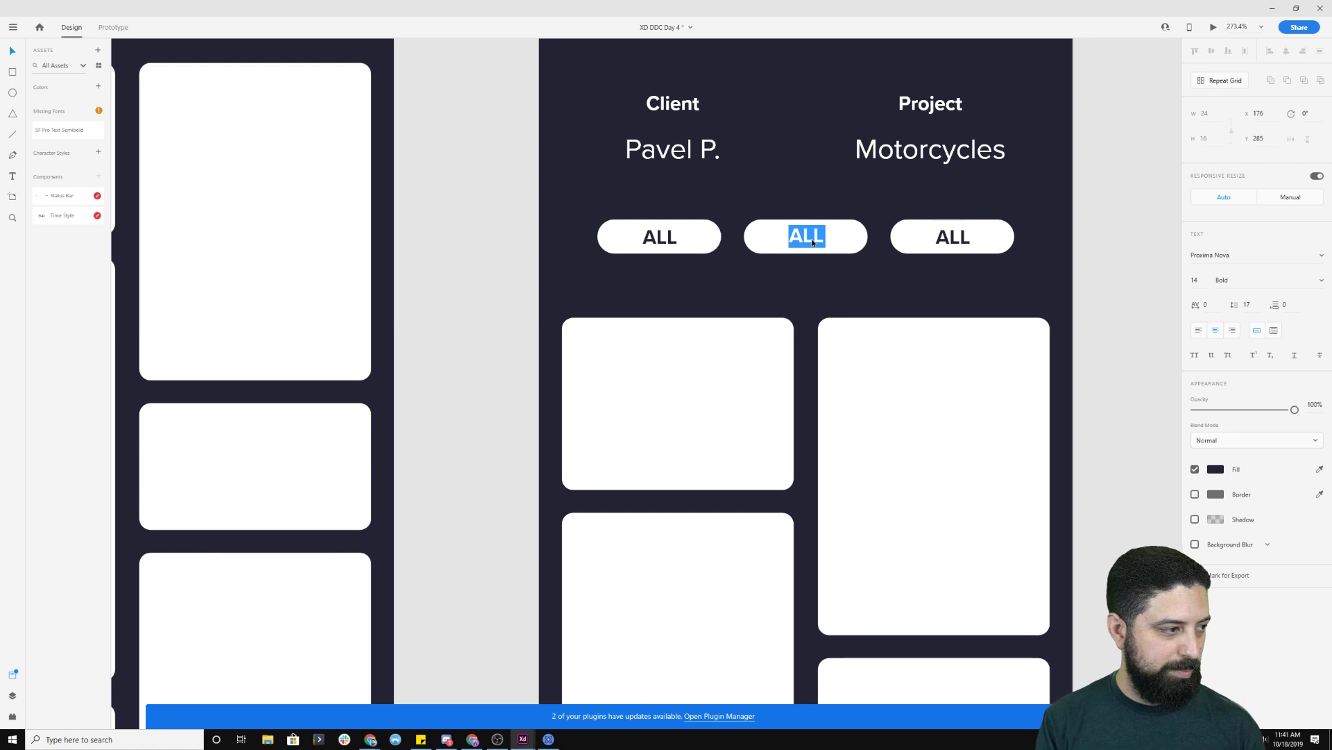
{"action": "type", "text": "LIKED"}
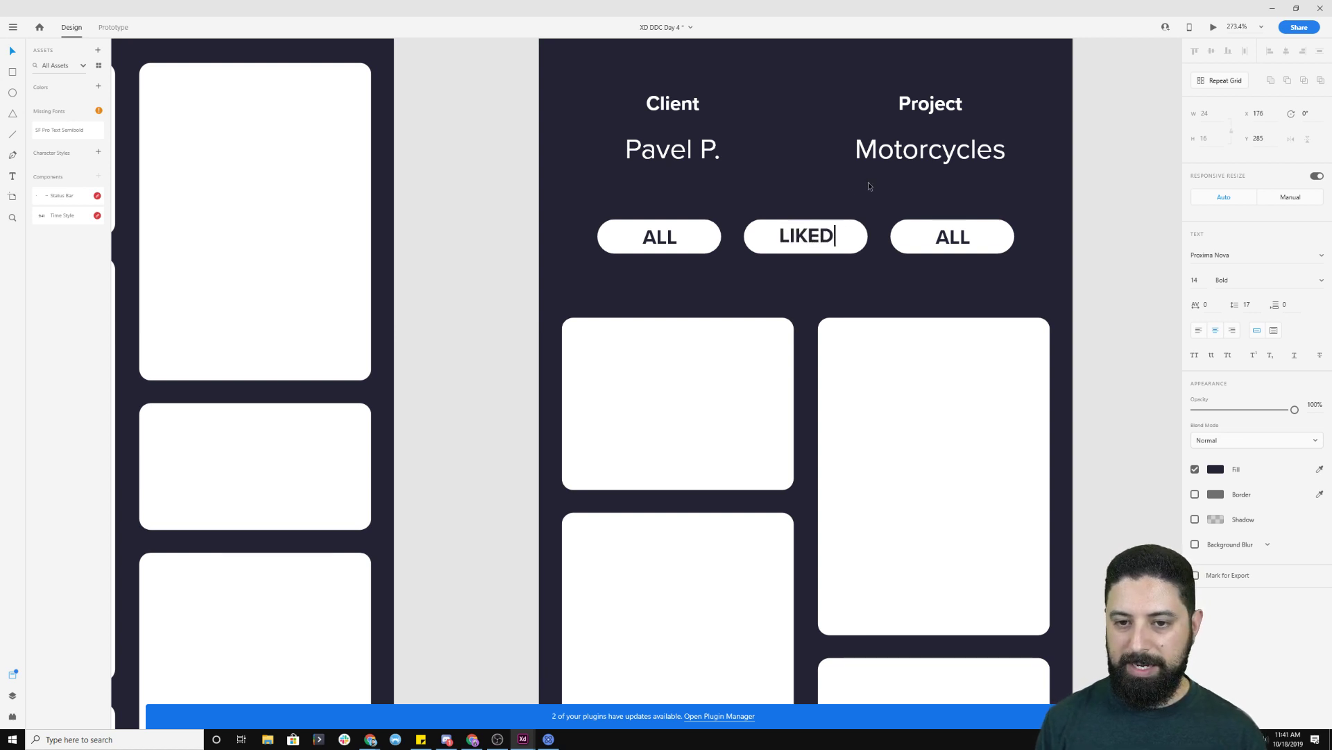
{"action": "double_click", "coordinate": [945, 239]}
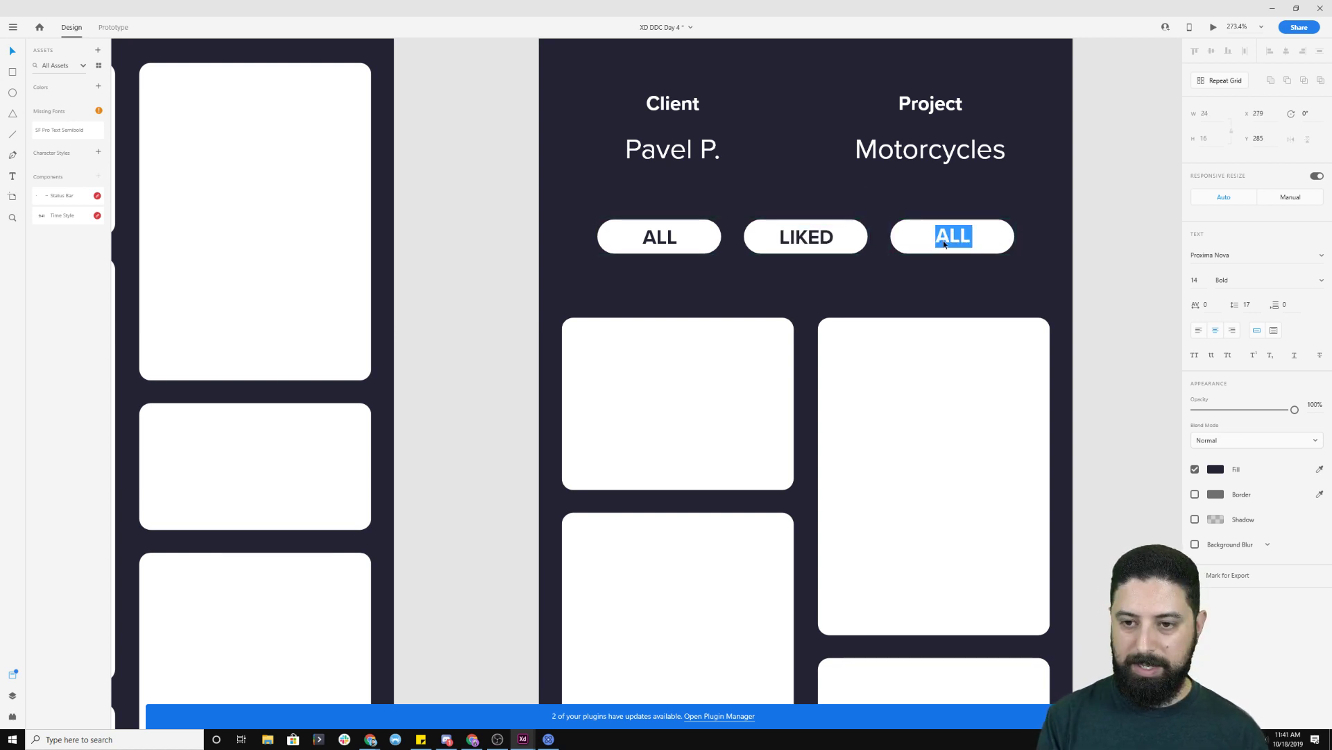
{"action": "type", "text": "DISLIKED"}
{"action": "key", "text": "Escape"}
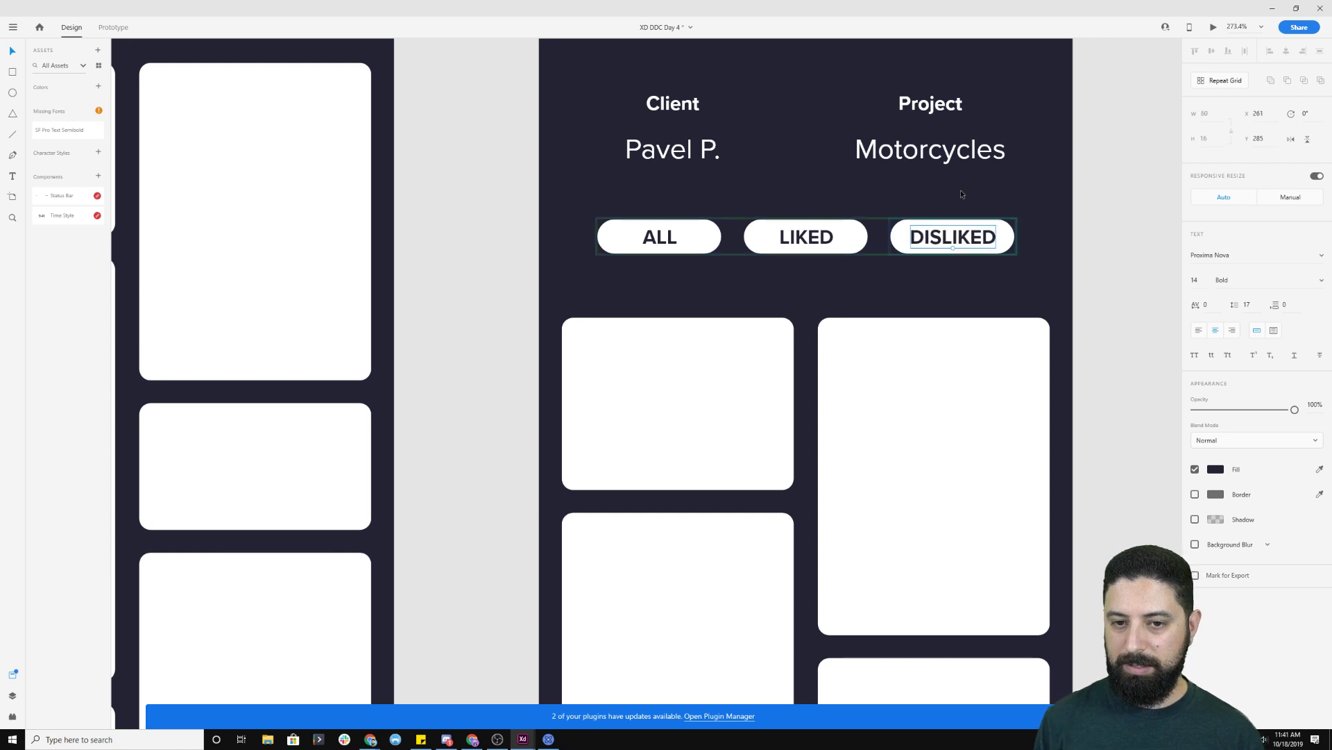
{"action": "left_click", "coordinate": [869, 192]}
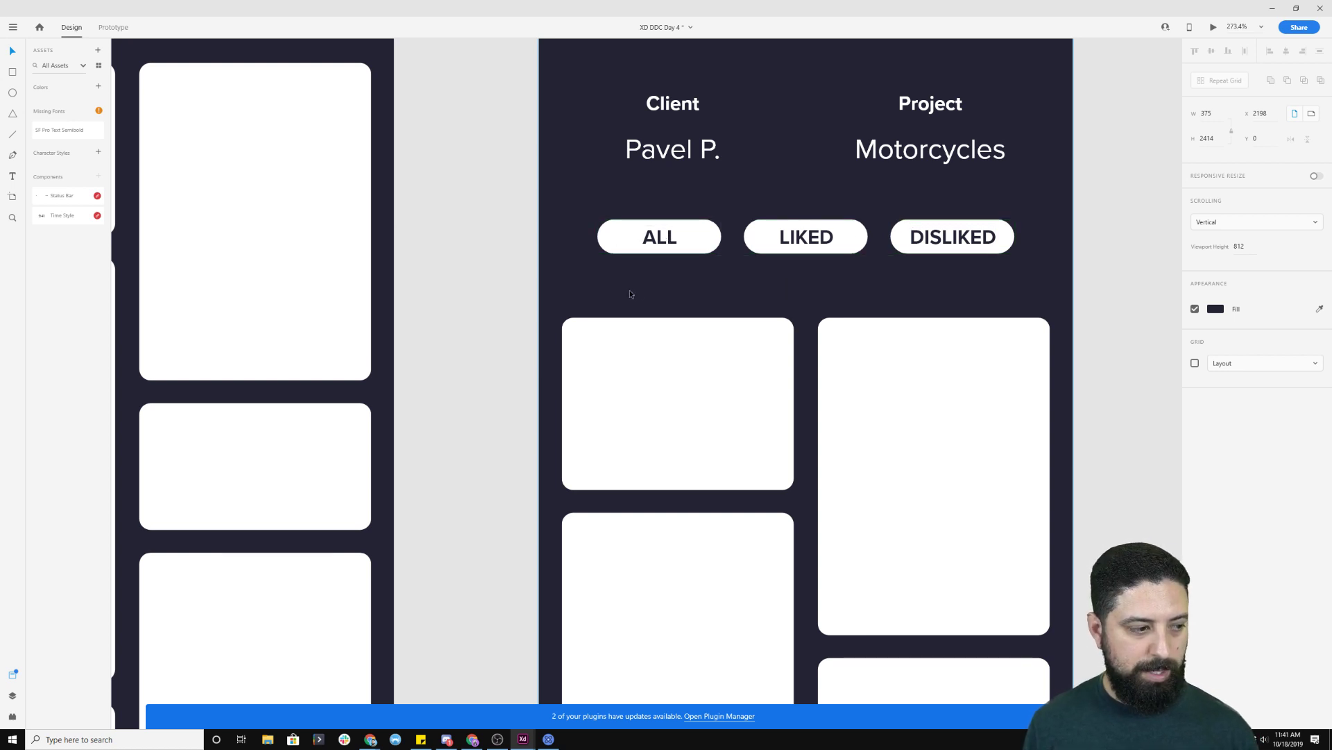
- Ungroup the repeat grid that holds the three filter pills
{"action": "scroll", "coordinate": [732, 316], "scroll_direction": "down", "scroll_amount": 1}
{"action": "scroll", "coordinate": [814, 303], "scroll_direction": "down", "scroll_amount": 3}
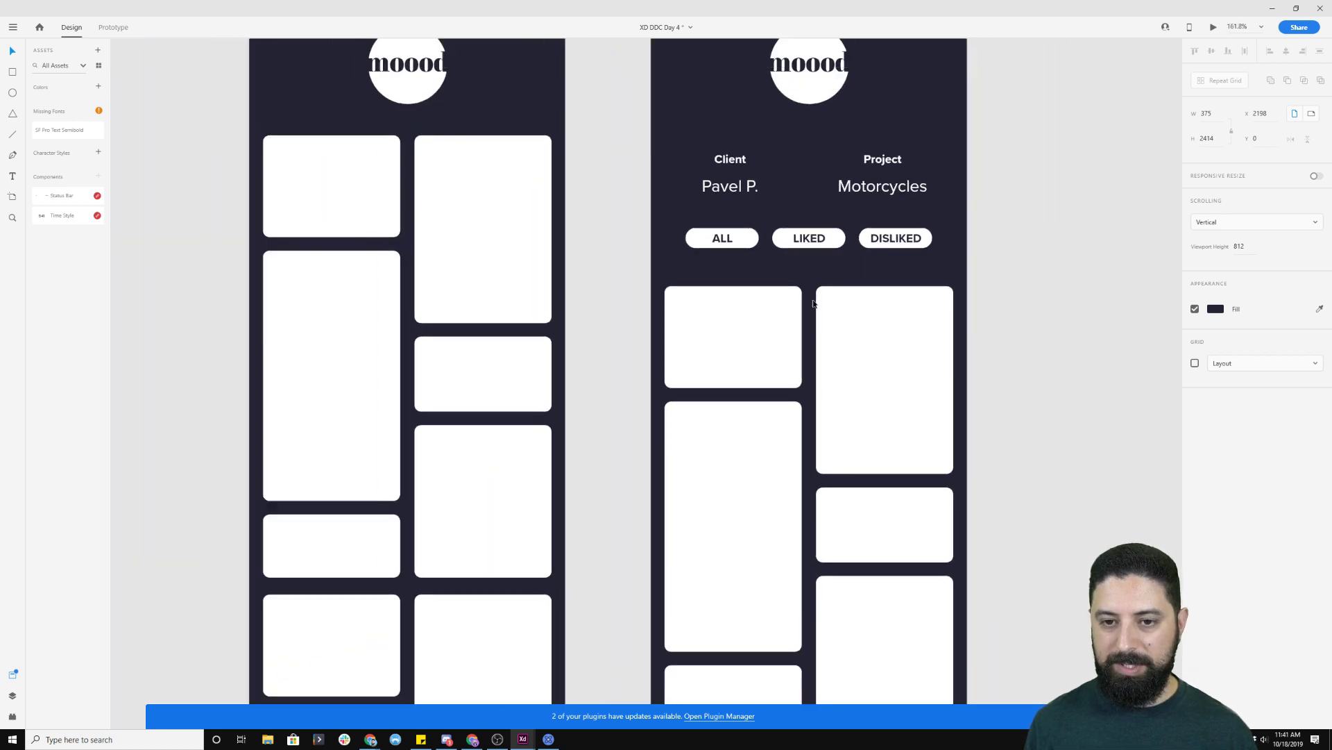
{"action": "left_click", "coordinate": [824, 242]}
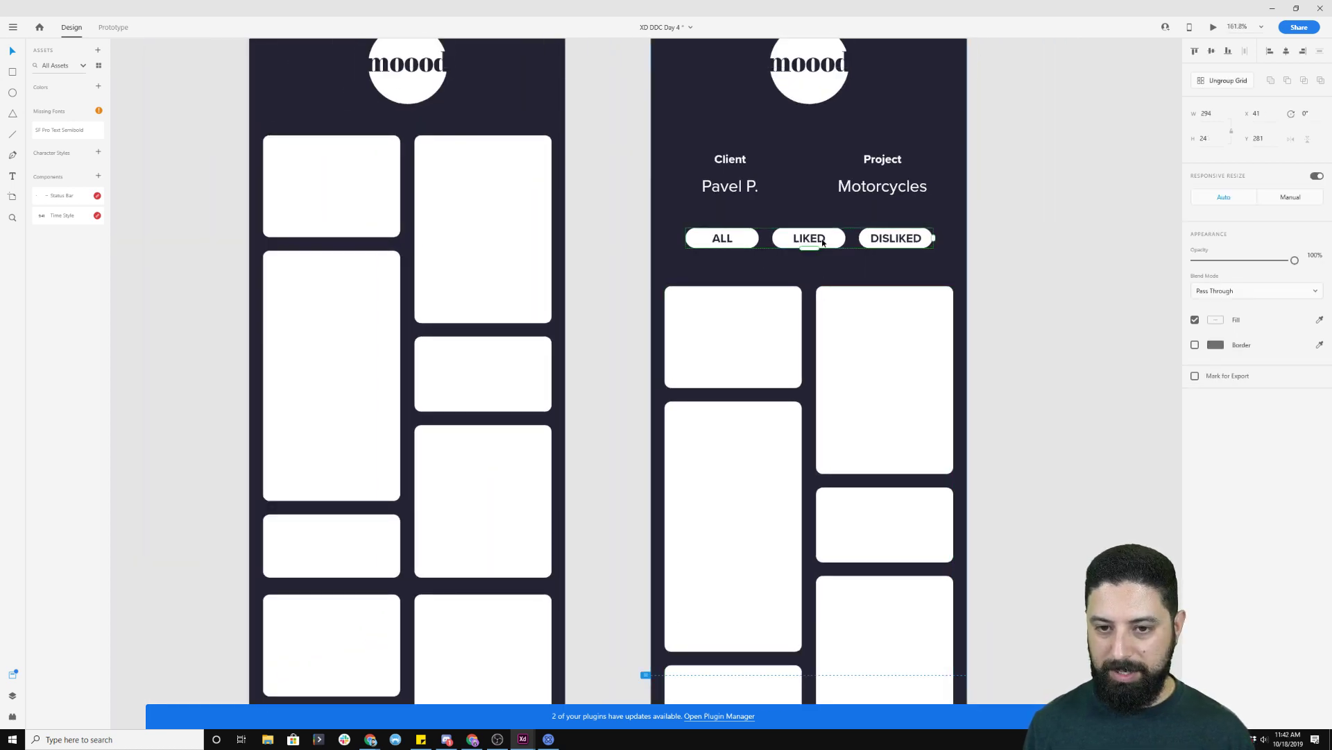
{"action": "left_click", "coordinate": [1222, 82]}
{"action": "left_click", "coordinate": [1041, 224]}
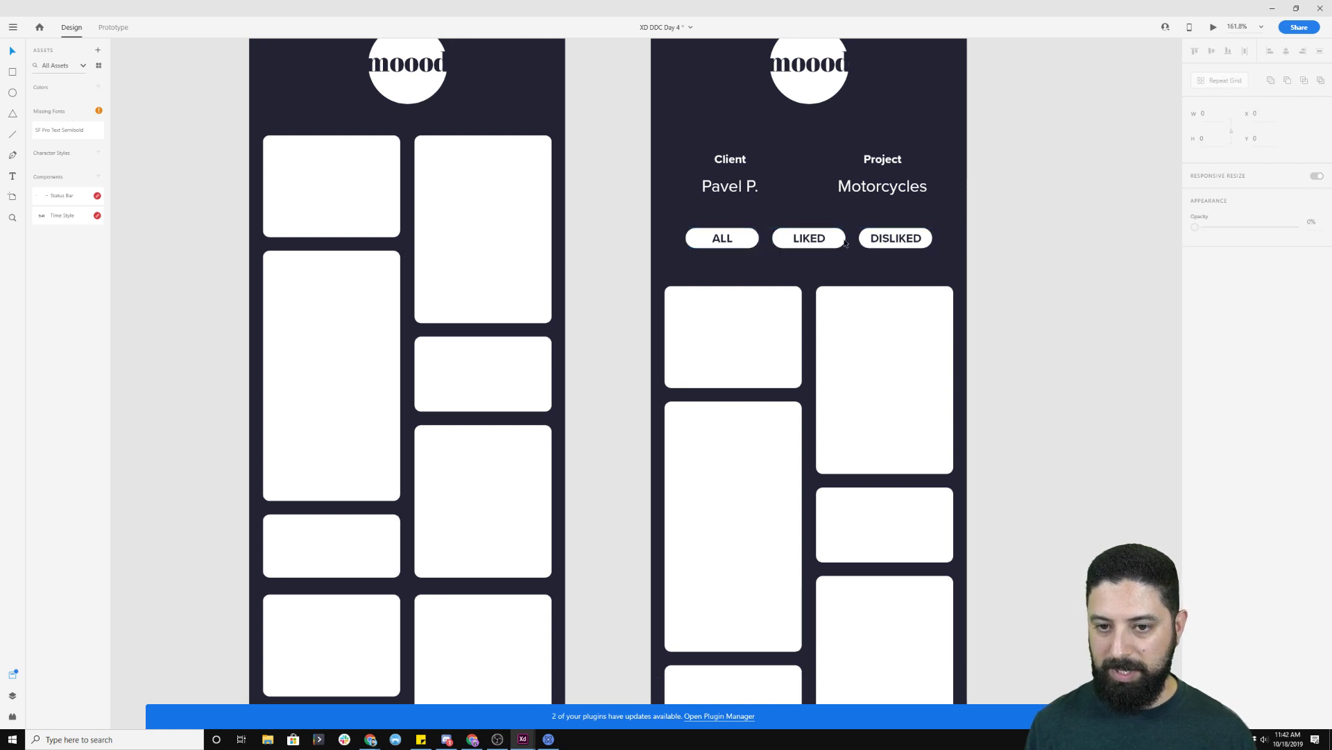
- Remove the fill from the LIKED and DISLIKED pills and give them a white (ffffff) border of size 2
{"action": "left_click", "coordinate": [841, 239]}
{"action": "left_click", "coordinate": [867, 241], "text": "shift"}
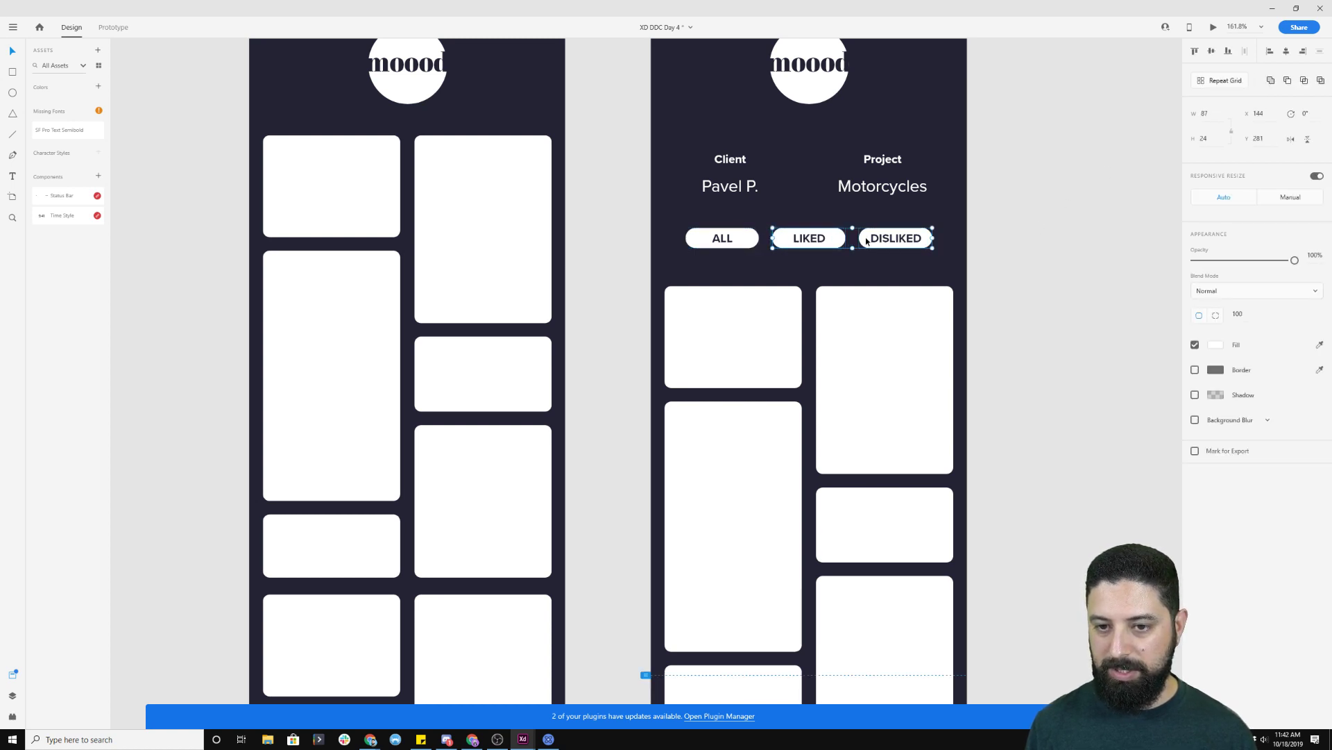
{"action": "left_click", "coordinate": [1195, 370]}
{"action": "left_click", "coordinate": [1194, 346]}
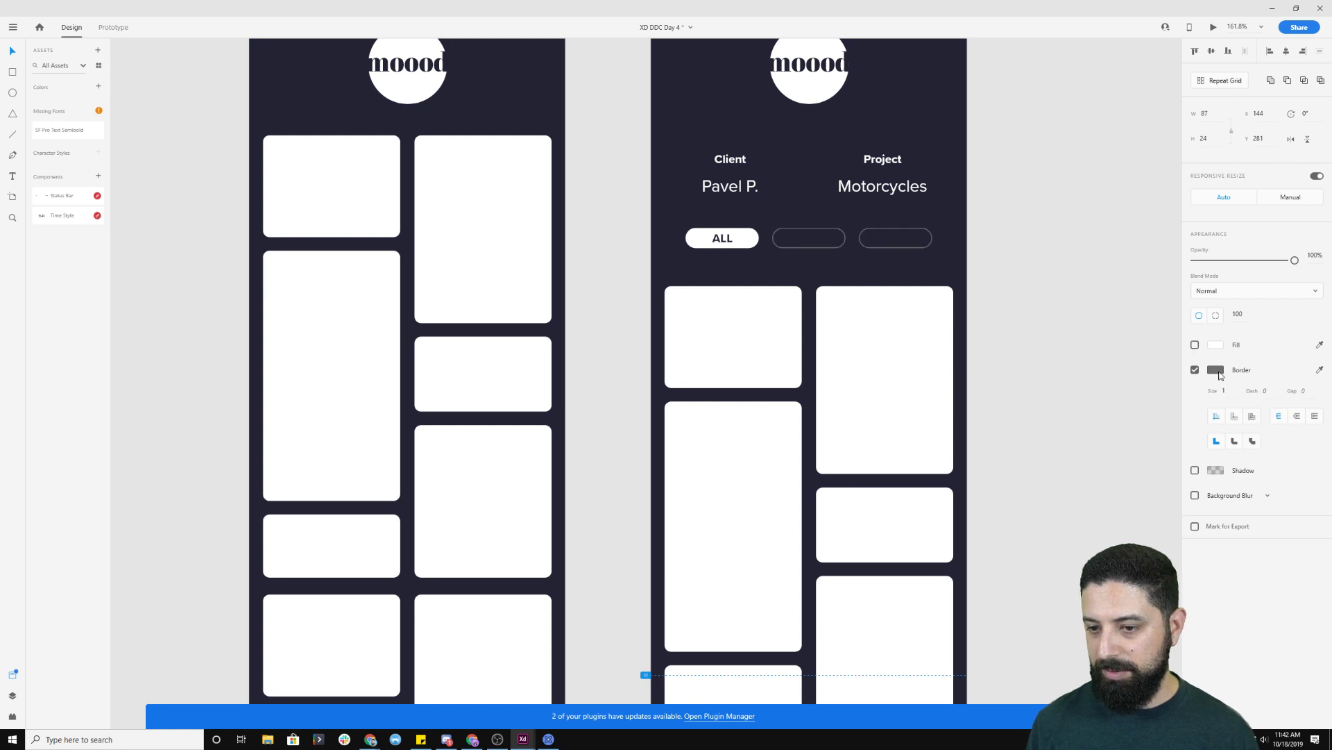
{"action": "left_click", "coordinate": [1216, 371]}
{"action": "type", "text": "ffffff"}
{"action": "key", "text": "Return"}
{"action": "left_click", "coordinate": [1232, 392]}
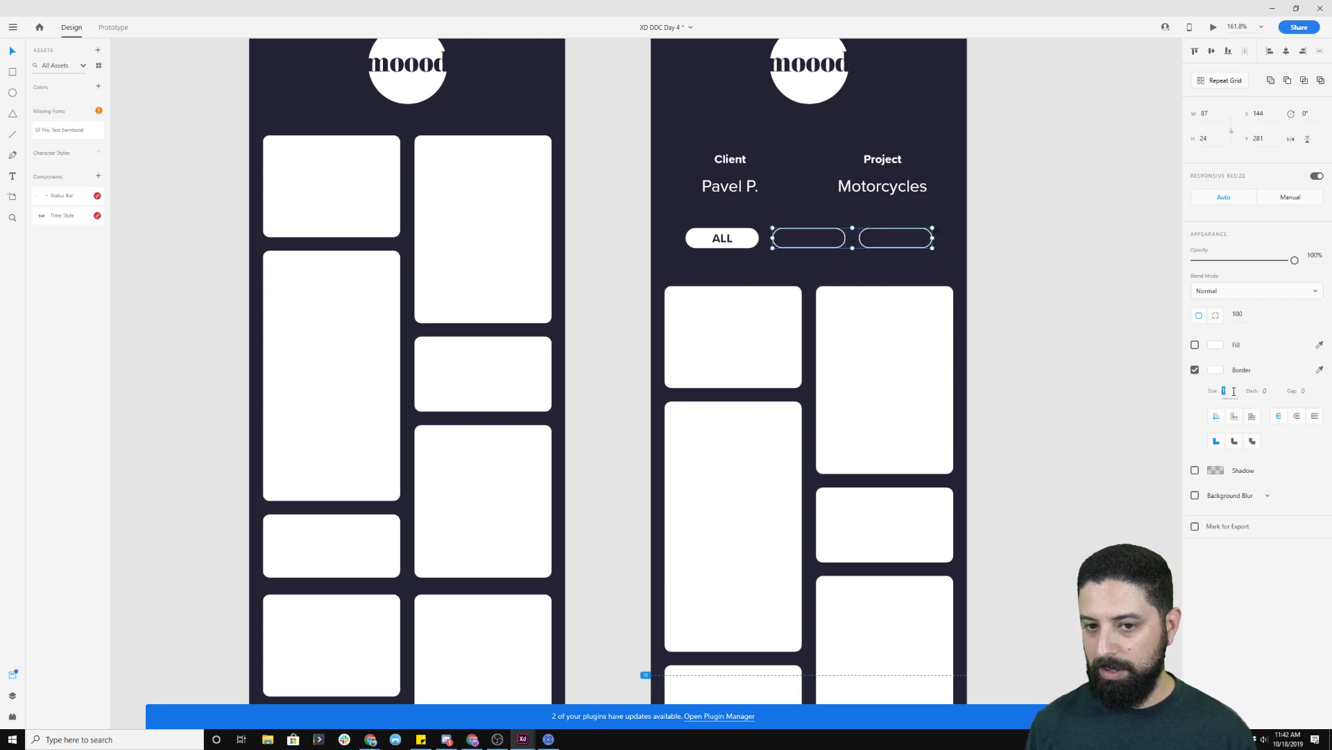
{"action": "key", "text": "Tab"}
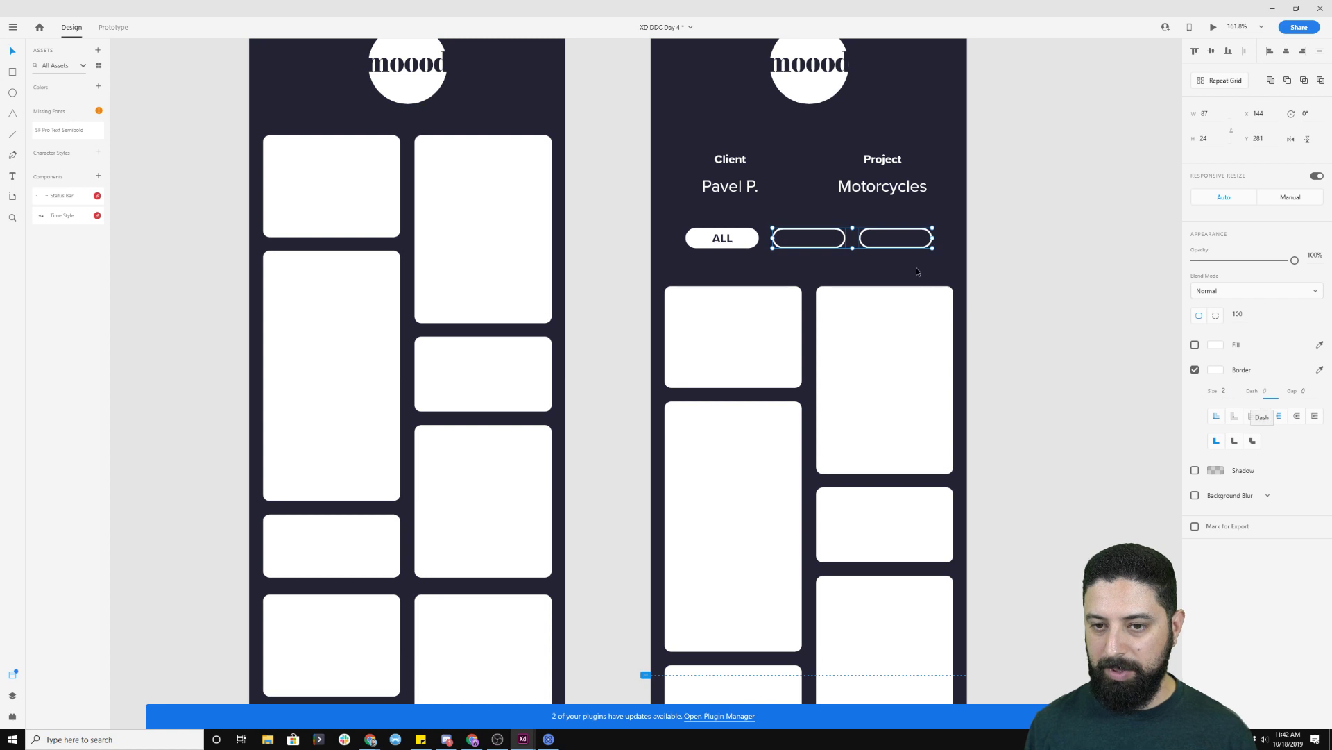
{"action": "left_click", "coordinate": [1023, 306]}
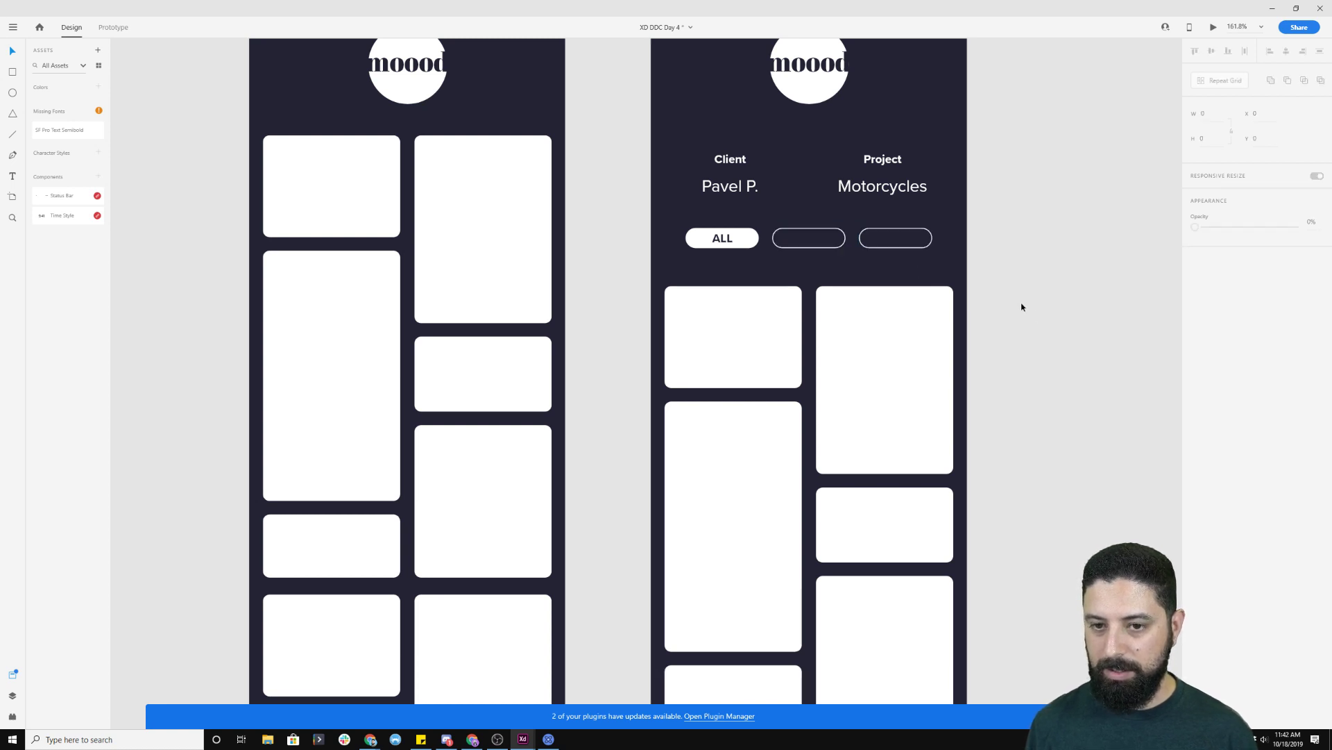
- Recolor the DISLIKED and LIKED label text to white
{"action": "left_click", "coordinate": [818, 241], "text": "ctrl"}
{"action": "left_click", "coordinate": [903, 242], "text": "ctrl"}
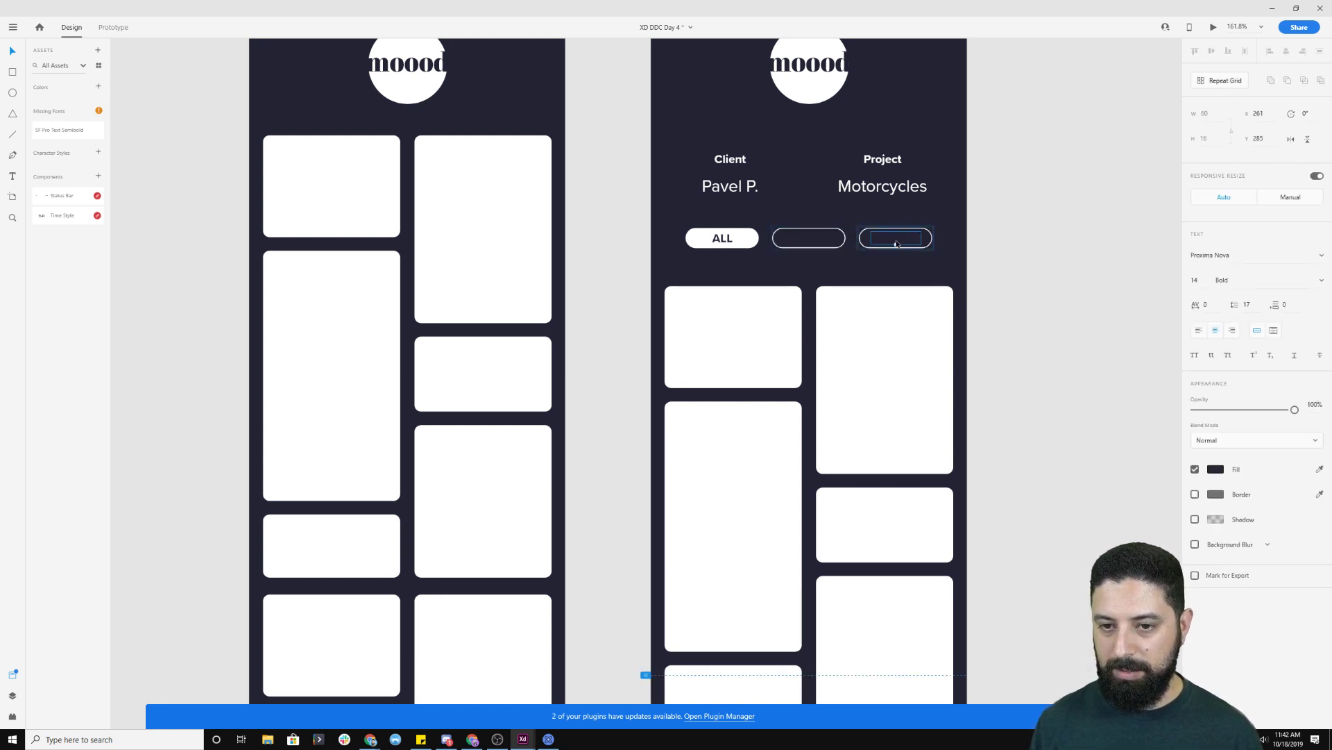
{"action": "double_click", "coordinate": [896, 243]}
{"action": "left_click", "coordinate": [1214, 471]}
{"action": "left_click_drag", "start_coordinate": [1105, 445], "coordinate": [1049, 394]}
{"action": "left_click", "coordinate": [1080, 309]}
{"action": "double_click", "coordinate": [809, 238]}
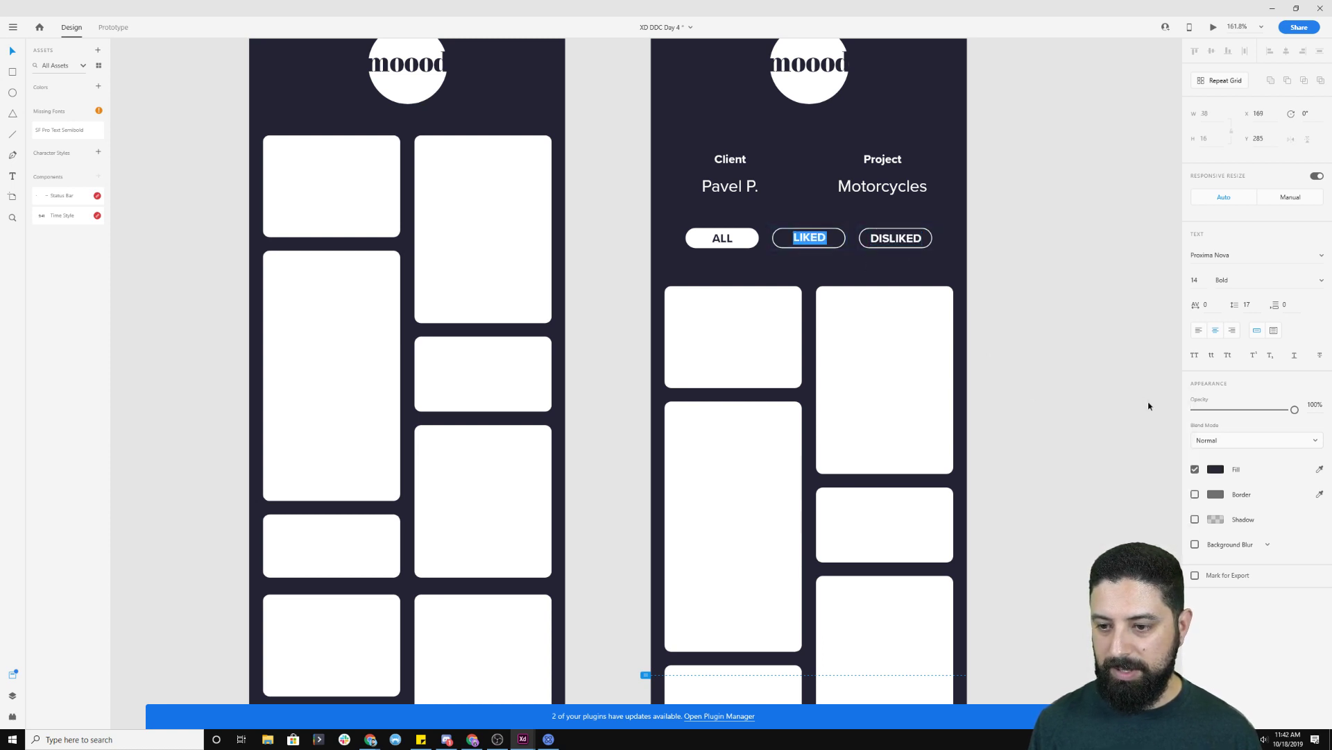
{"action": "left_click", "coordinate": [1213, 470]}
{"action": "left_click_drag", "start_coordinate": [1104, 444], "coordinate": [1052, 396]}
{"action": "left_click", "coordinate": [1038, 268]}
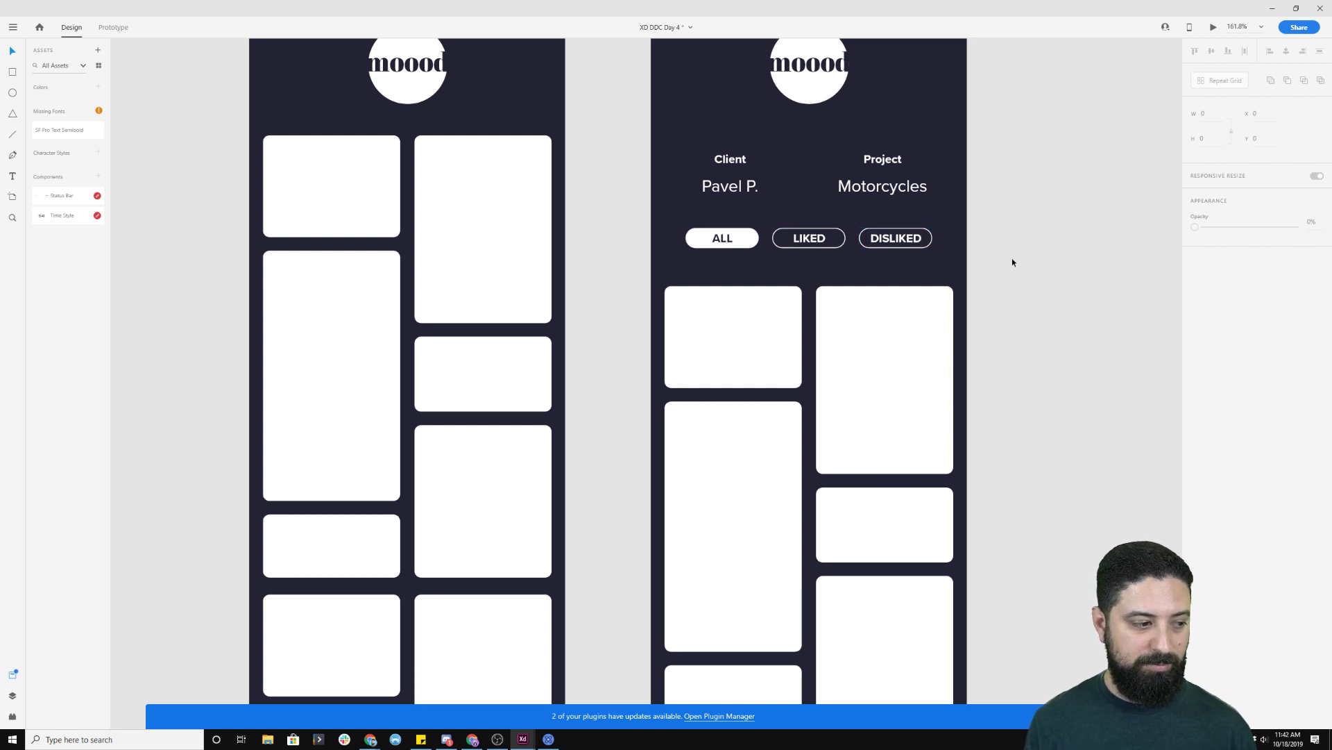
- Move the repeat grid of image cards up to Y 333, closer to the filter pills
{"action": "left_click", "coordinate": [782, 314]}
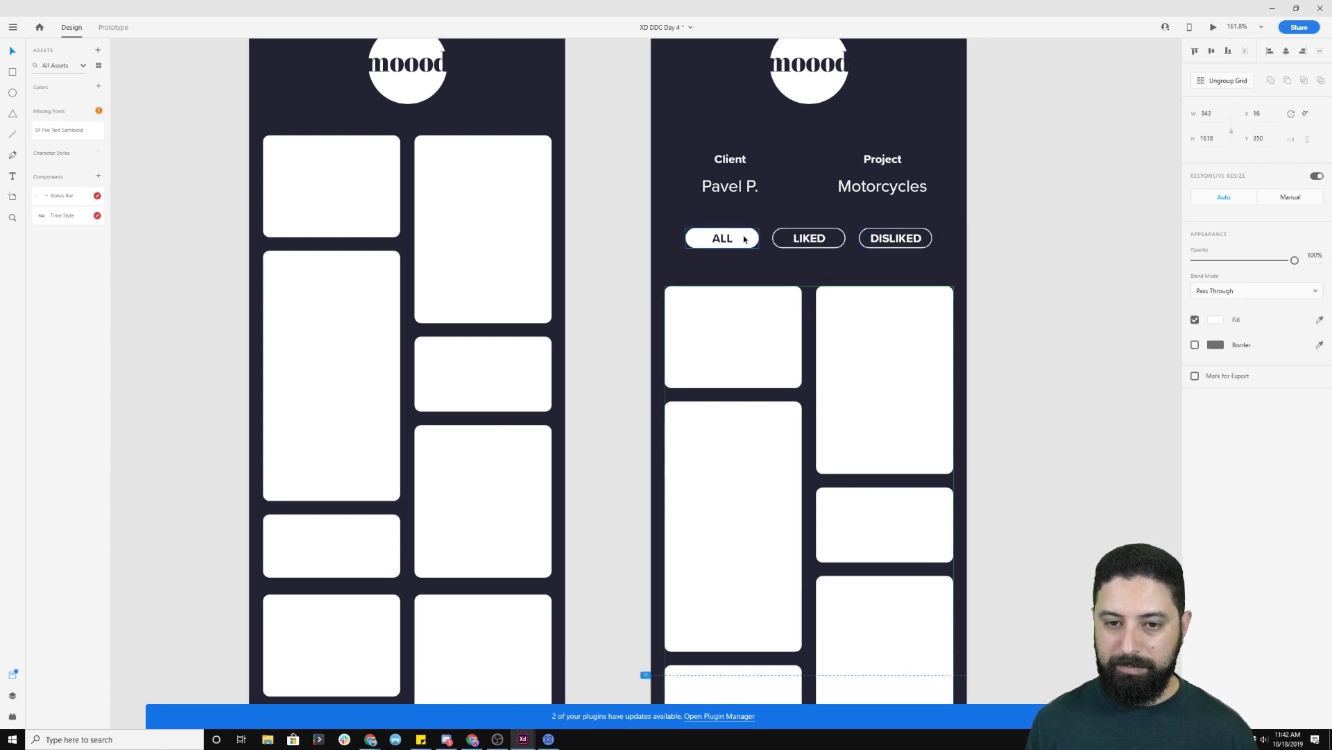
{"action": "key", "text": "shift+Up"}
{"action": "key", "text": "shift+Up"}
{"action": "key", "text": "Down"}
{"action": "key", "text": "Down"}
{"action": "key", "text": "Down"}
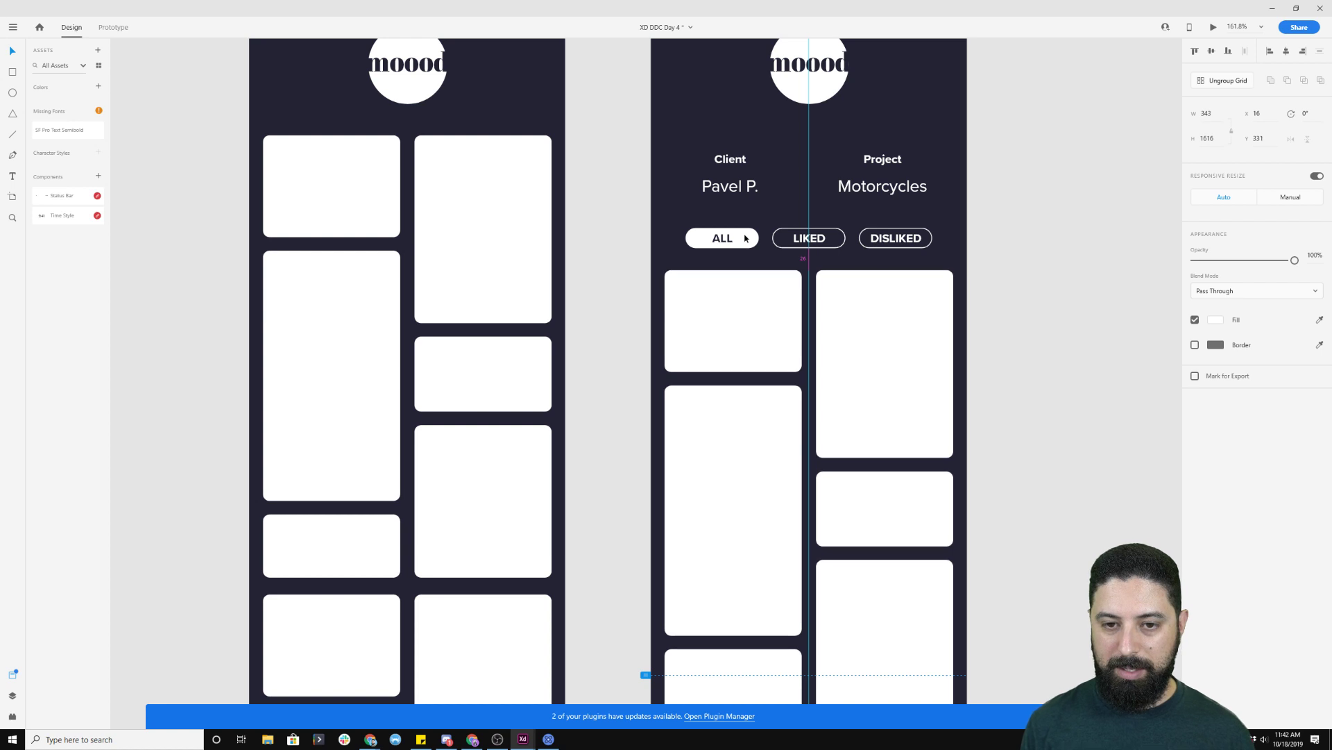
- Move the three filter pills together up to about Y 270, nearer the client and project details
{"action": "left_click", "coordinate": [744, 238]}
{"action": "left_click", "coordinate": [798, 240], "text": "shift"}
{"action": "left_click", "coordinate": [901, 238], "text": "shift"}
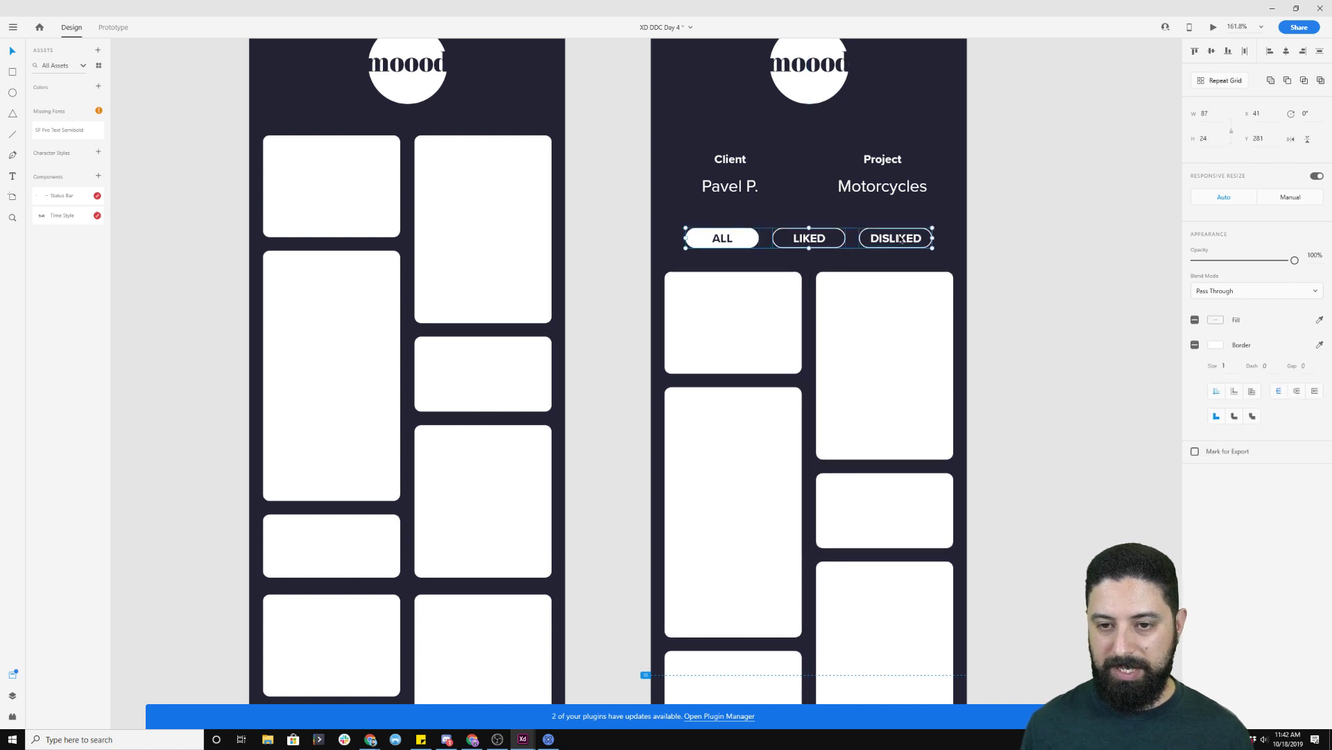
{"action": "left_click_drag", "start_coordinate": [900, 238], "coordinate": [900, 228]}
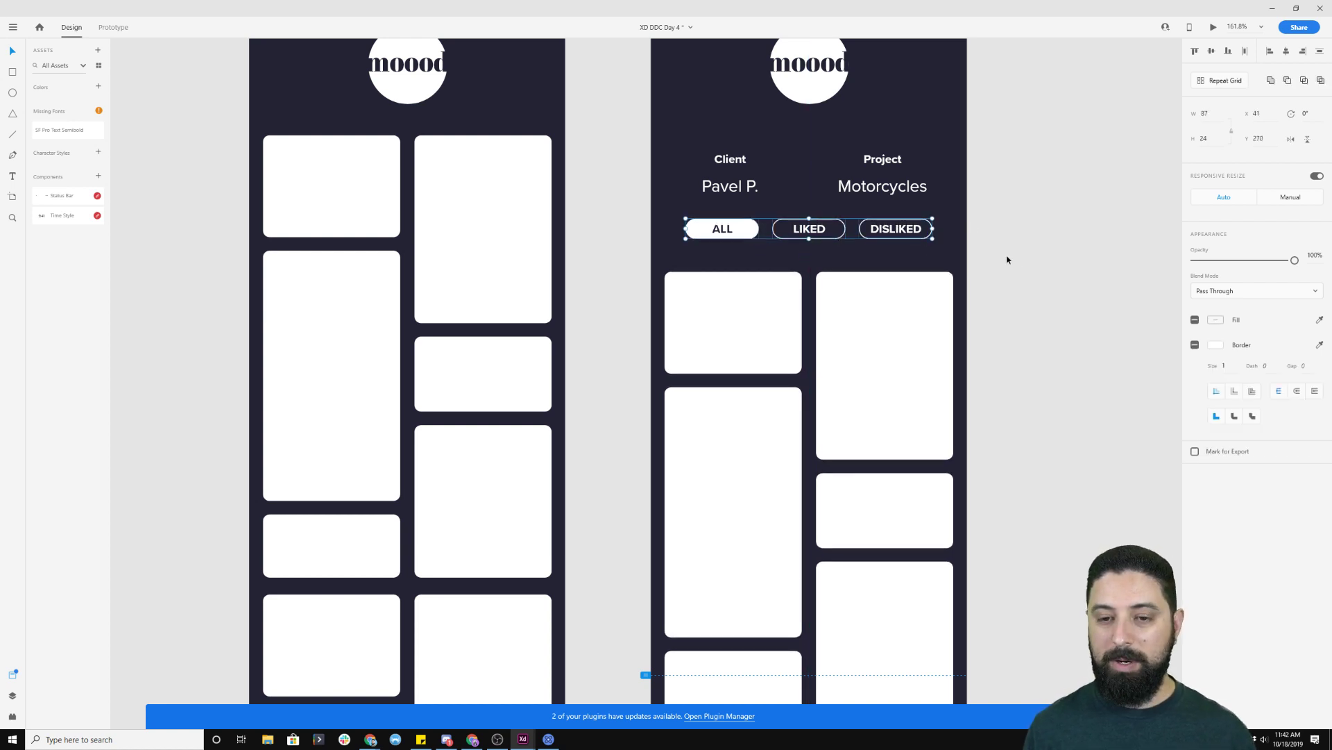
{"action": "left_click", "coordinate": [983, 268]}
- Duplicate the artboard with the client details and filter pills, placing the copy beside it on its right
{"action": "left_click", "coordinate": [719, 299]}
{"action": "scroll", "coordinate": [788, 350], "scroll_direction": "down", "scroll_amount": 5}
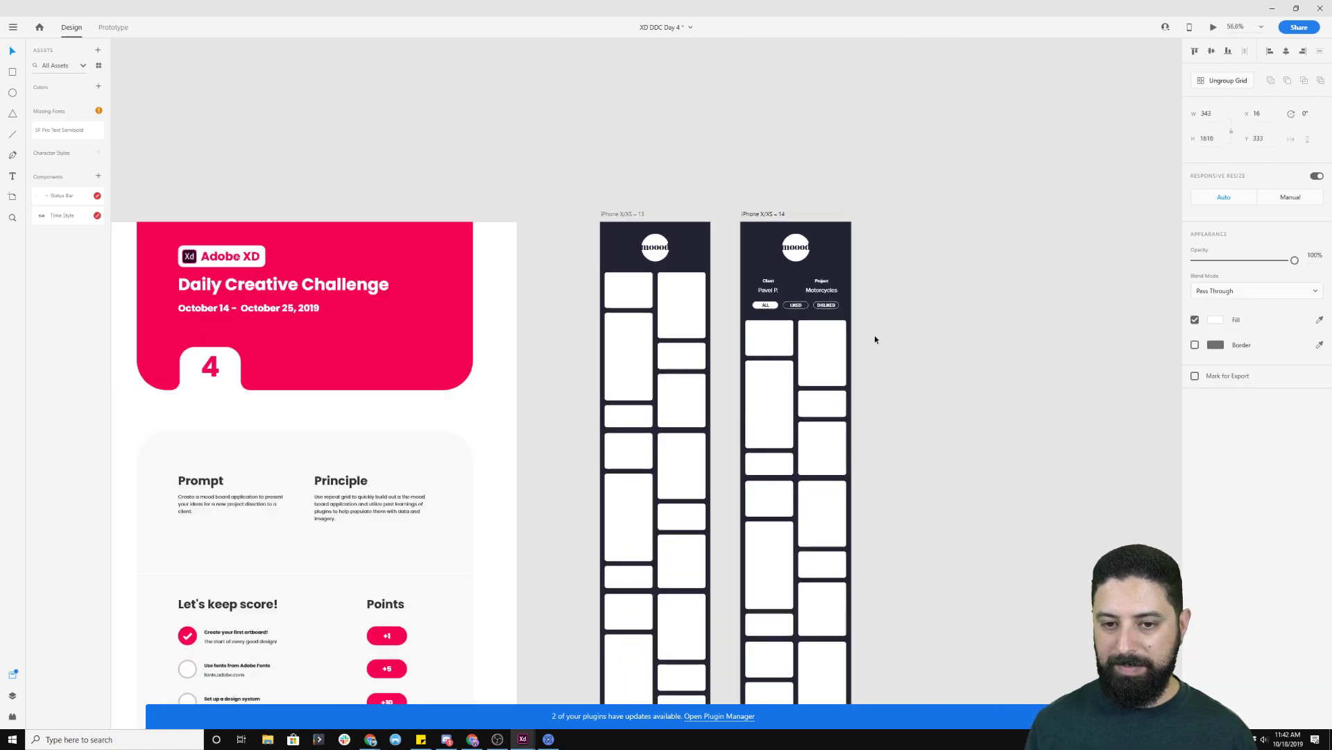
{"action": "left_click", "coordinate": [1011, 330]}
{"action": "left_click_drag", "start_coordinate": [1011, 330], "coordinate": [788, 205]}
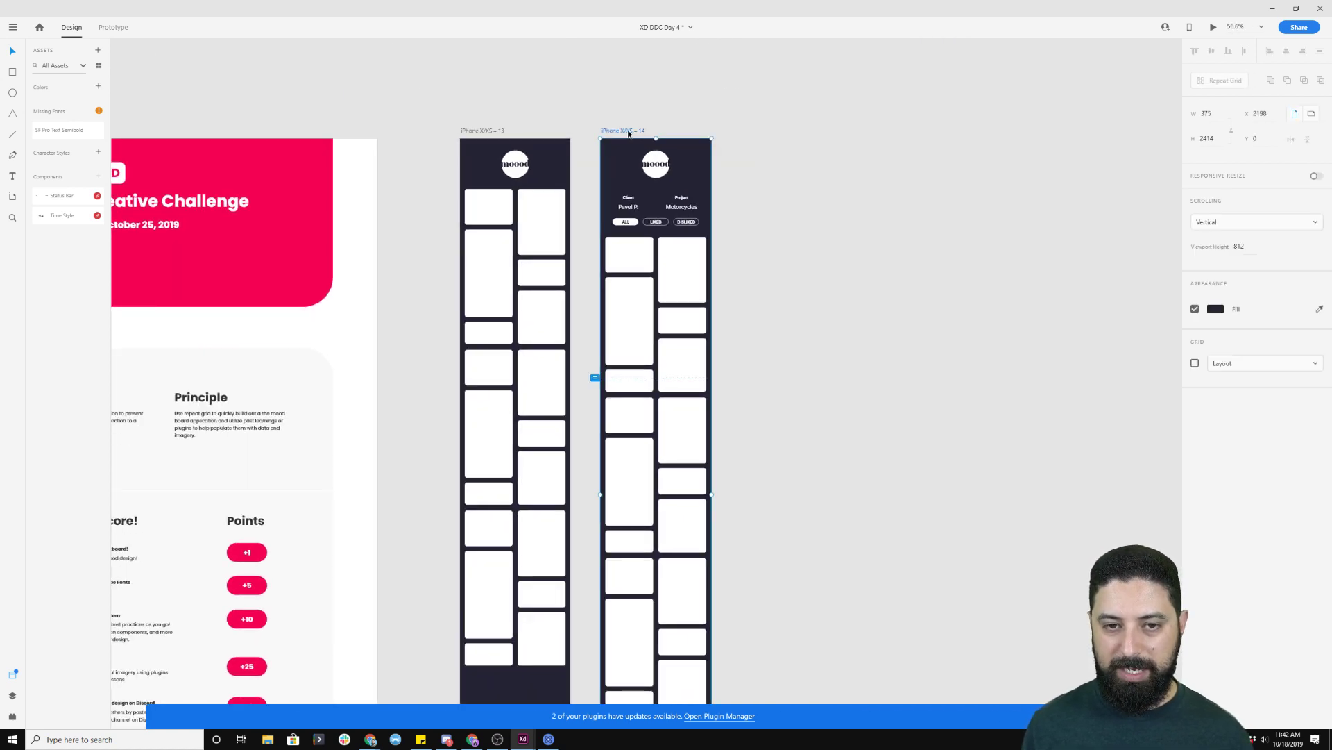
{"action": "left_click_drag", "start_coordinate": [633, 135], "coordinate": [766, 123]}
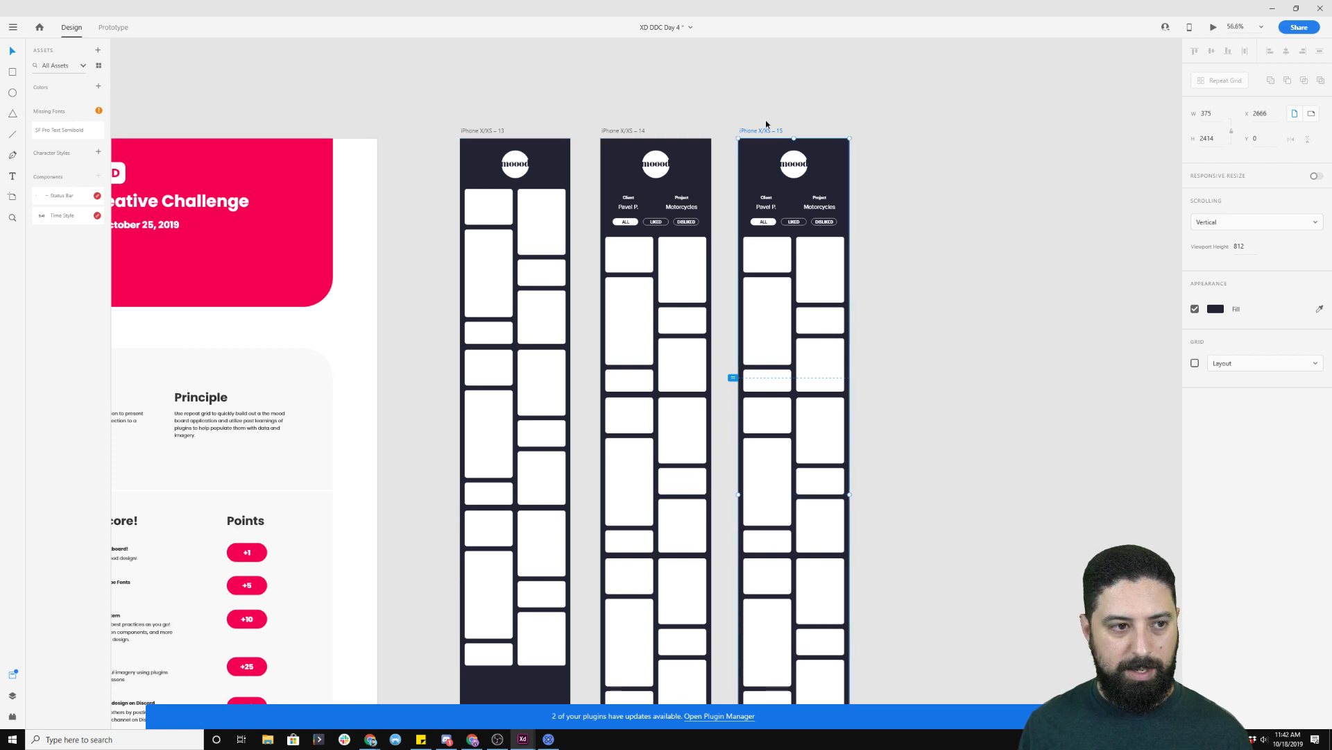
{"action": "key", "text": "Escape"}
- Show the document's layers and ungroup the repeat grid of image cards on the copied artboard
{"action": "left_click", "coordinate": [12, 695]}
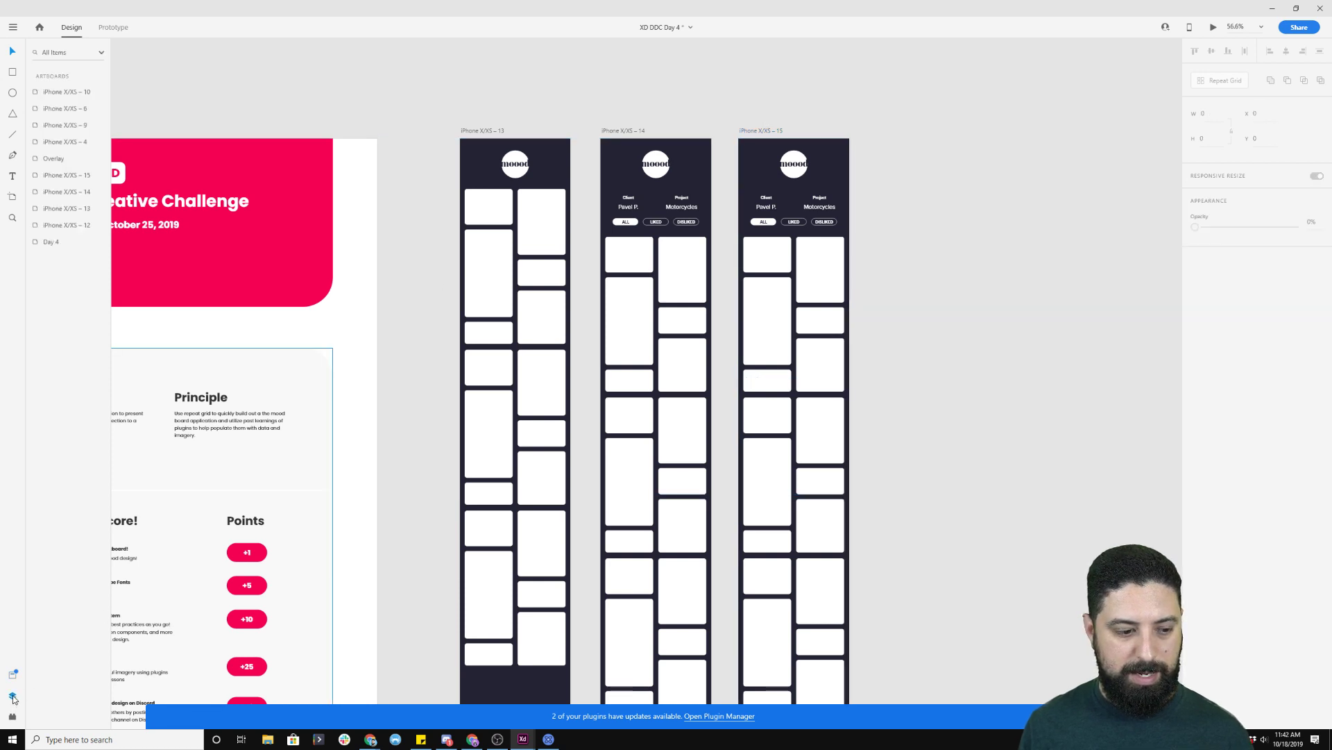
{"action": "left_click", "coordinate": [773, 268]}
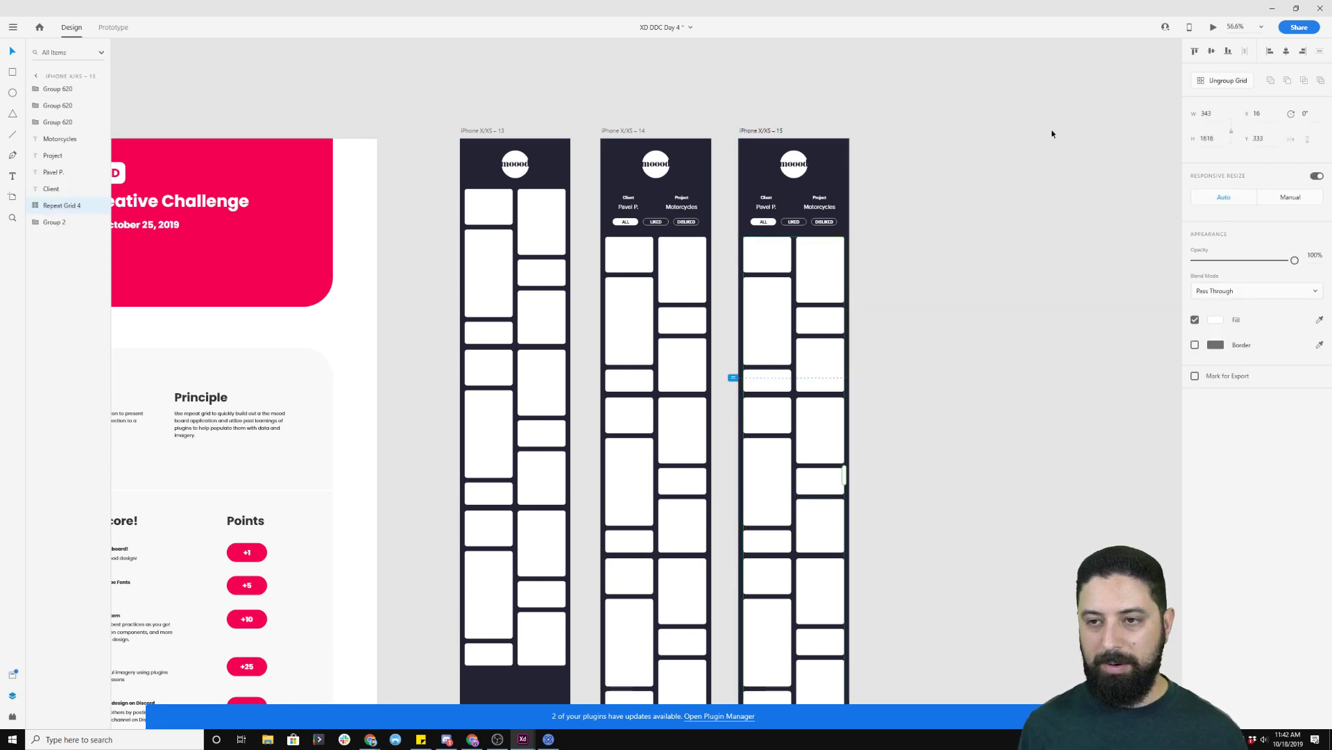
{"action": "left_click", "coordinate": [1223, 81]}
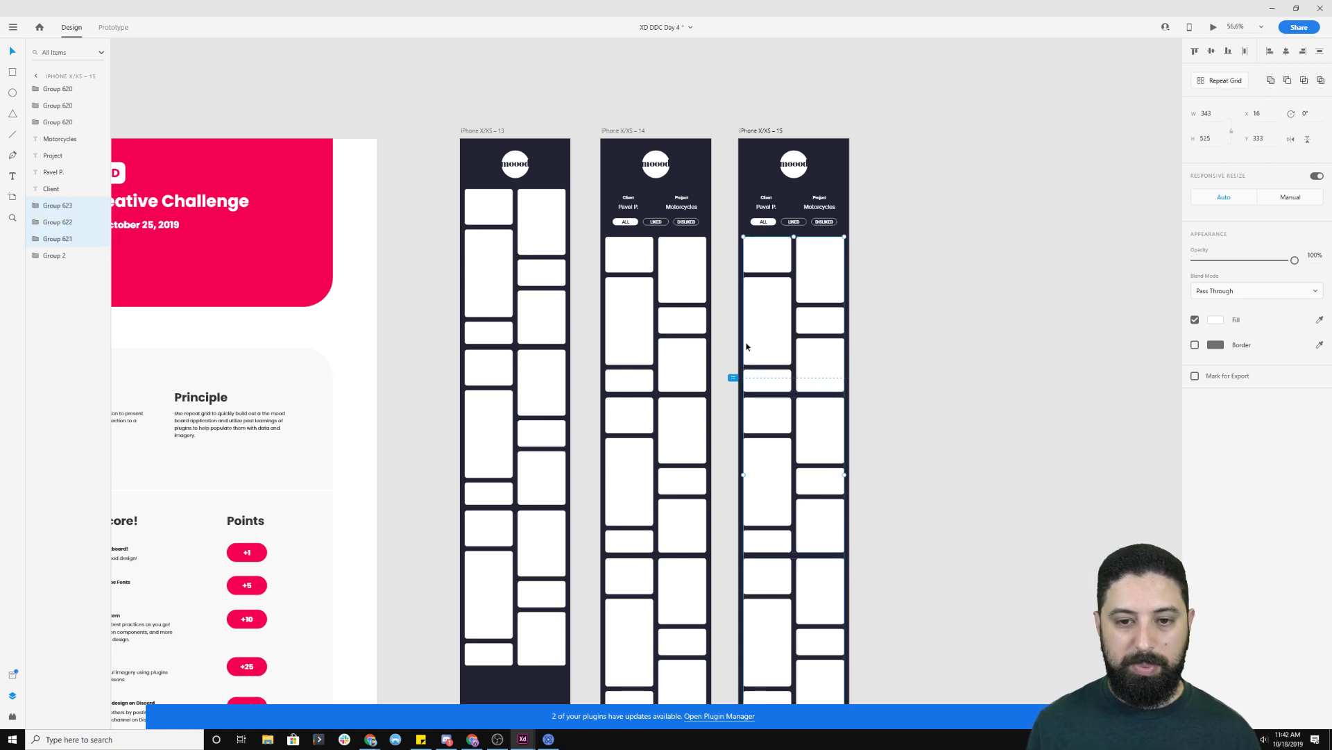
- Select all the individual image cards inside the three card groups on the copied artboard, iPhone X/XS – 15
{"action": "left_click", "coordinate": [819, 275]}
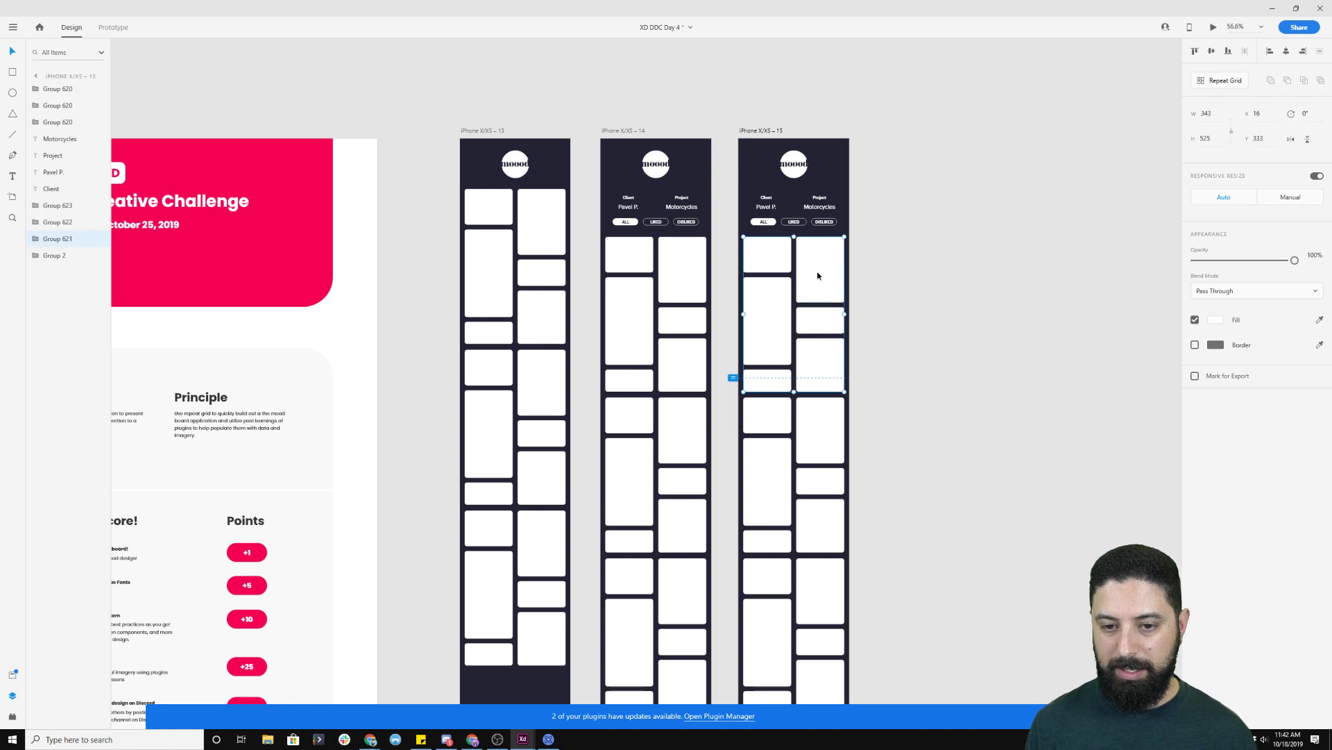
{"action": "scroll", "coordinate": [823, 352], "scroll_direction": "down", "scroll_amount": 1}
{"action": "scroll", "coordinate": [823, 351], "scroll_direction": "down", "scroll_amount": 1}
{"action": "double_click", "coordinate": [824, 208]}
{"action": "left_click", "coordinate": [781, 193], "text": "shift"}
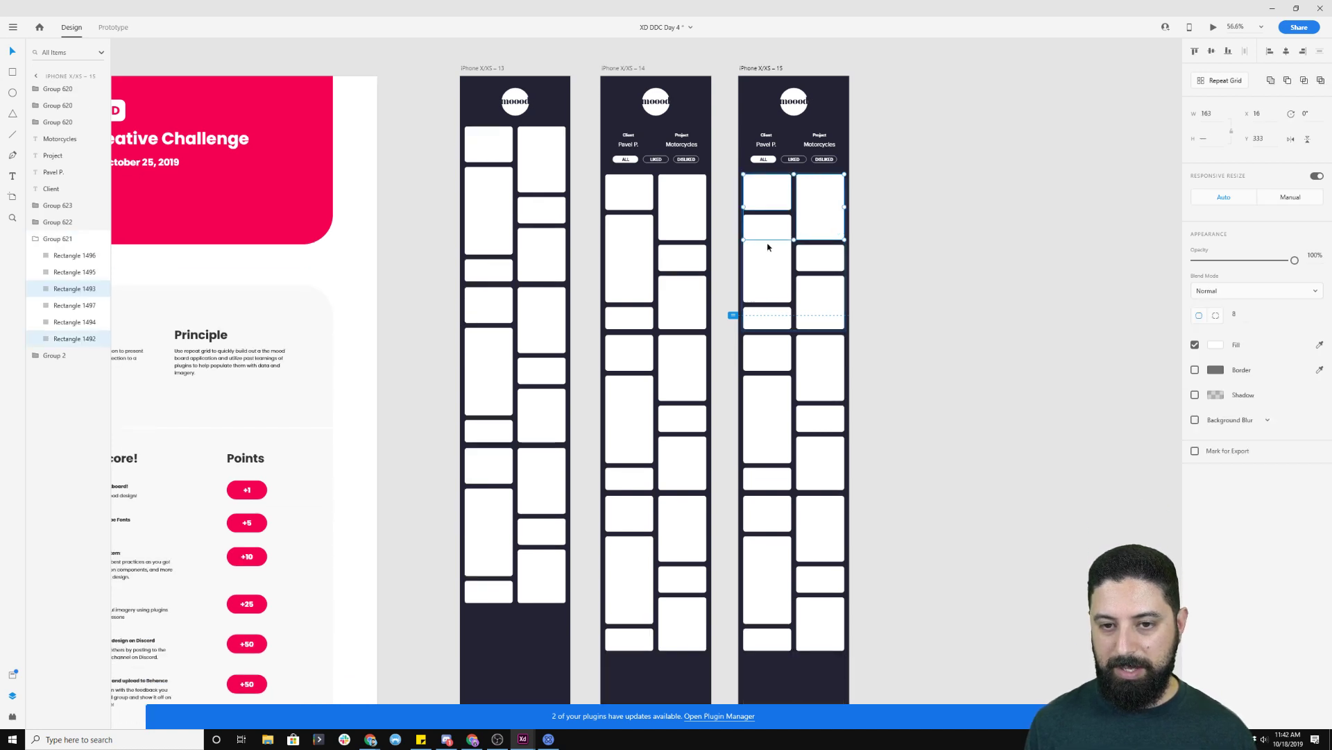
{"action": "left_click", "coordinate": [774, 241], "text": "shift"}
{"action": "left_click", "coordinate": [819, 262], "text": "ctrl+shift"}
{"action": "left_click", "coordinate": [816, 297], "text": "ctrl+shift"}
{"action": "left_click", "coordinate": [776, 321], "text": "ctrl+shift"}
{"action": "left_click", "coordinate": [768, 354], "text": "ctrl+shift"}
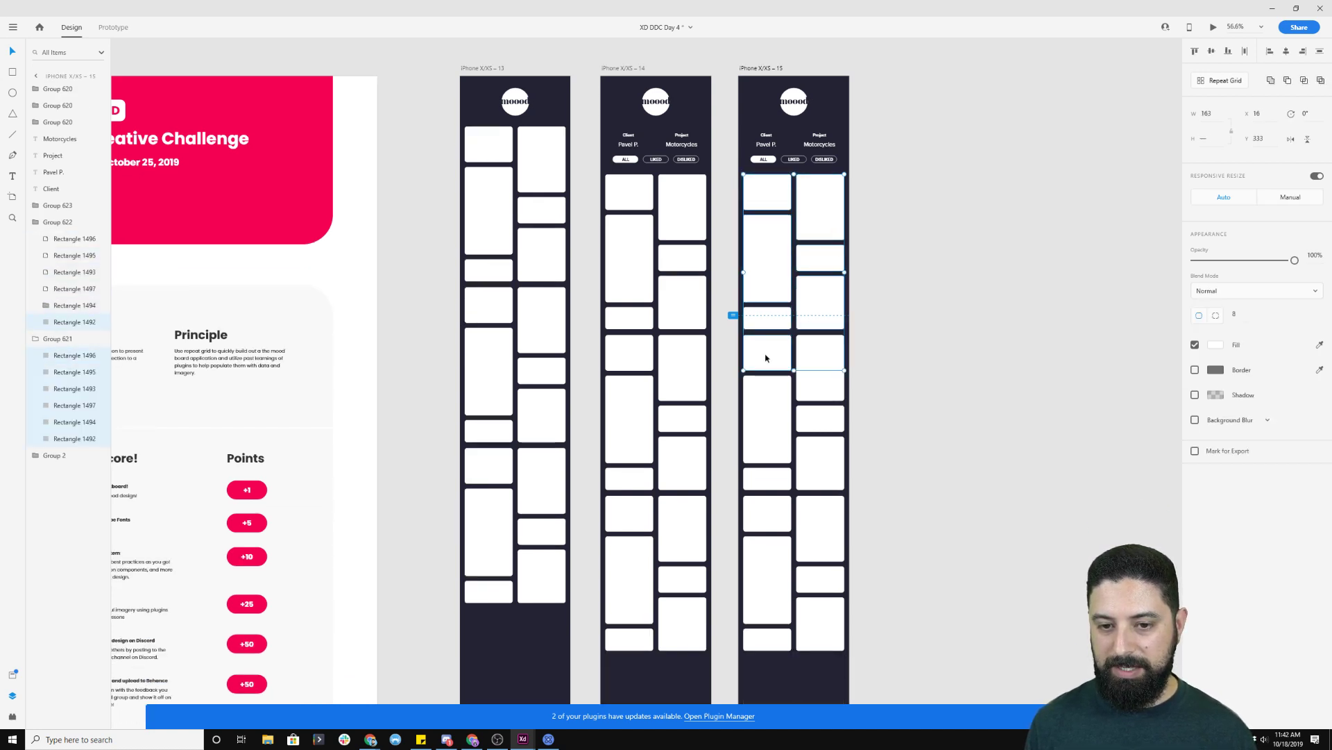
{"action": "left_click", "coordinate": [810, 373], "text": "ctrl+shift"}
{"action": "left_click", "coordinate": [788, 394], "text": "ctrl+shift"}
{"action": "left_click", "coordinate": [799, 418], "text": "ctrl+shift"}
{"action": "left_click", "coordinate": [796, 463], "text": "ctrl+shift"}
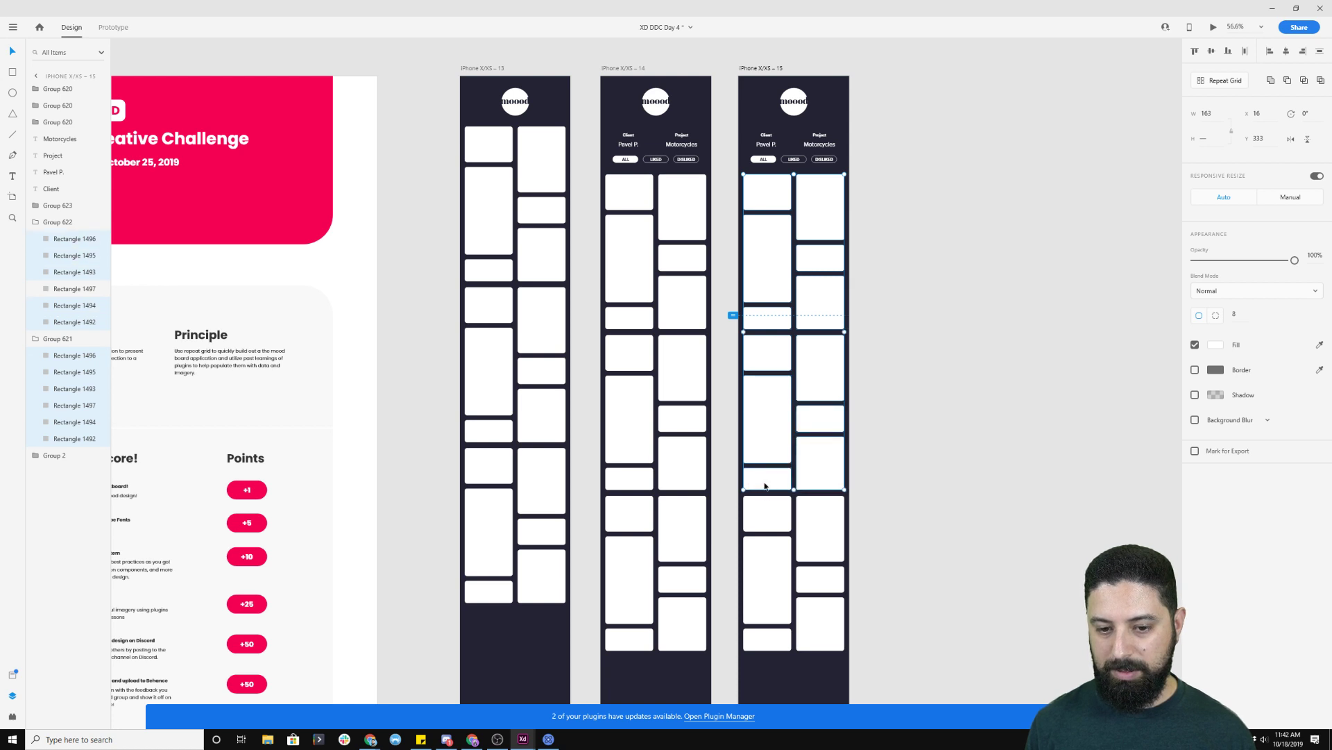
{"action": "left_click", "coordinate": [767, 483], "text": "ctrl+shift"}
{"action": "left_click", "coordinate": [793, 511], "text": "ctrl+shift"}
{"action": "left_click", "coordinate": [800, 547], "text": "ctrl+shift"}
{"action": "left_click", "coordinate": [771, 551], "text": "ctrl+shift"}
{"action": "left_click", "coordinate": [825, 581], "text": "ctrl+shift"}
{"action": "left_click", "coordinate": [809, 622], "text": "ctrl+shift"}
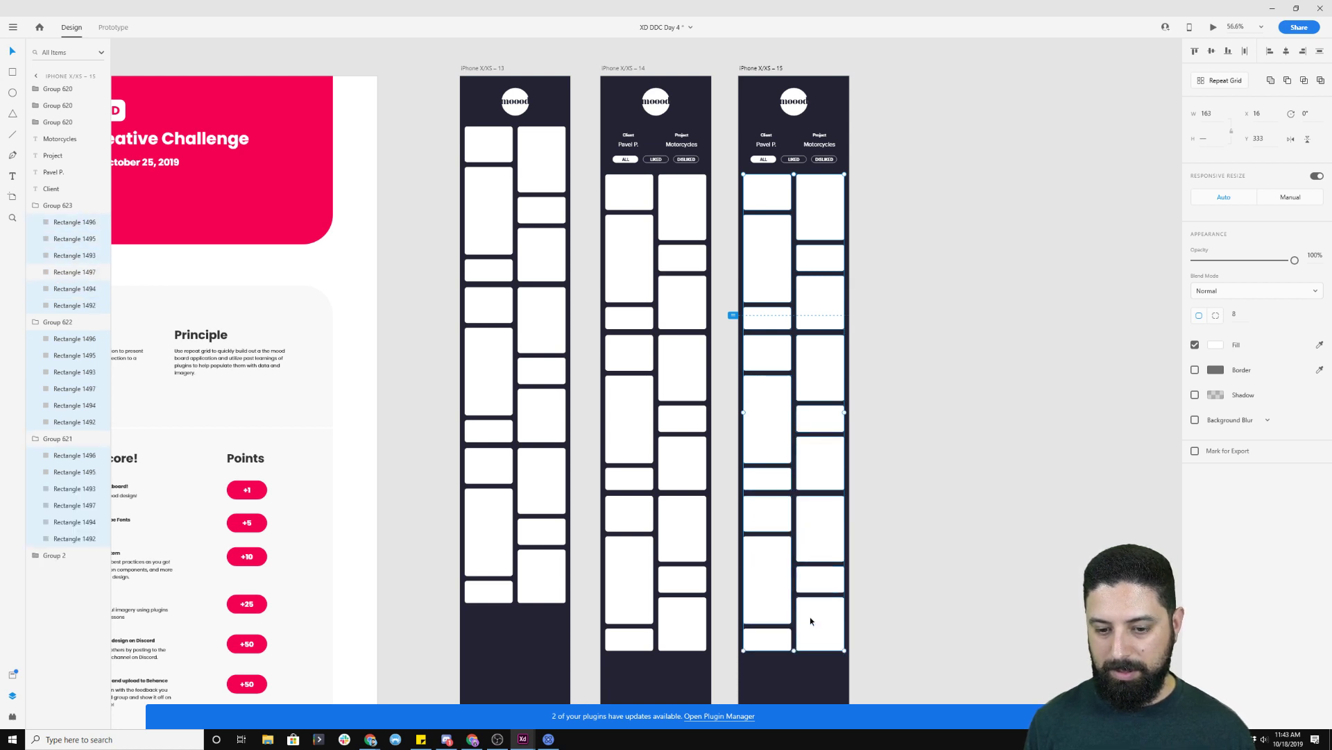
{"action": "left_click", "coordinate": [770, 637], "text": "ctrl+shift"}
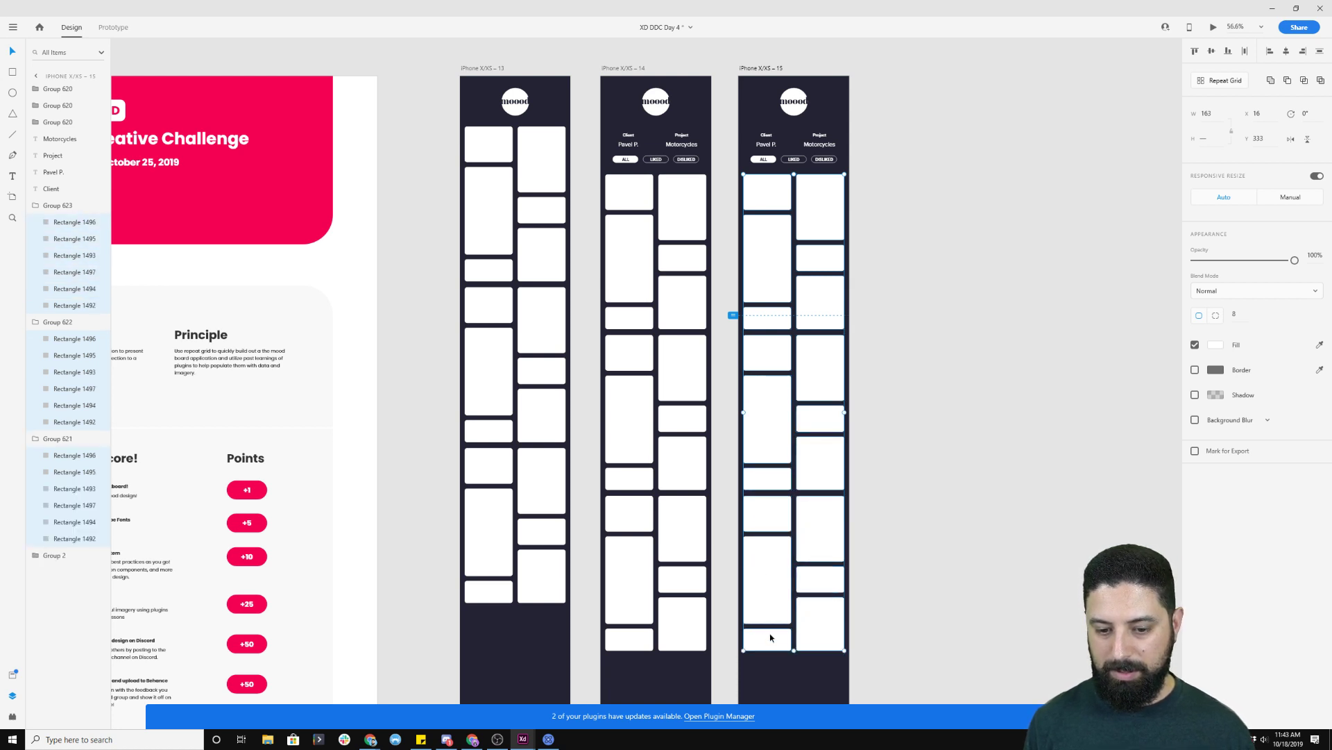
- Open the PhotoSplash 2 plugin, skip its introduction and search for "motorcycle" photos
{"action": "left_click", "coordinate": [13, 716]}
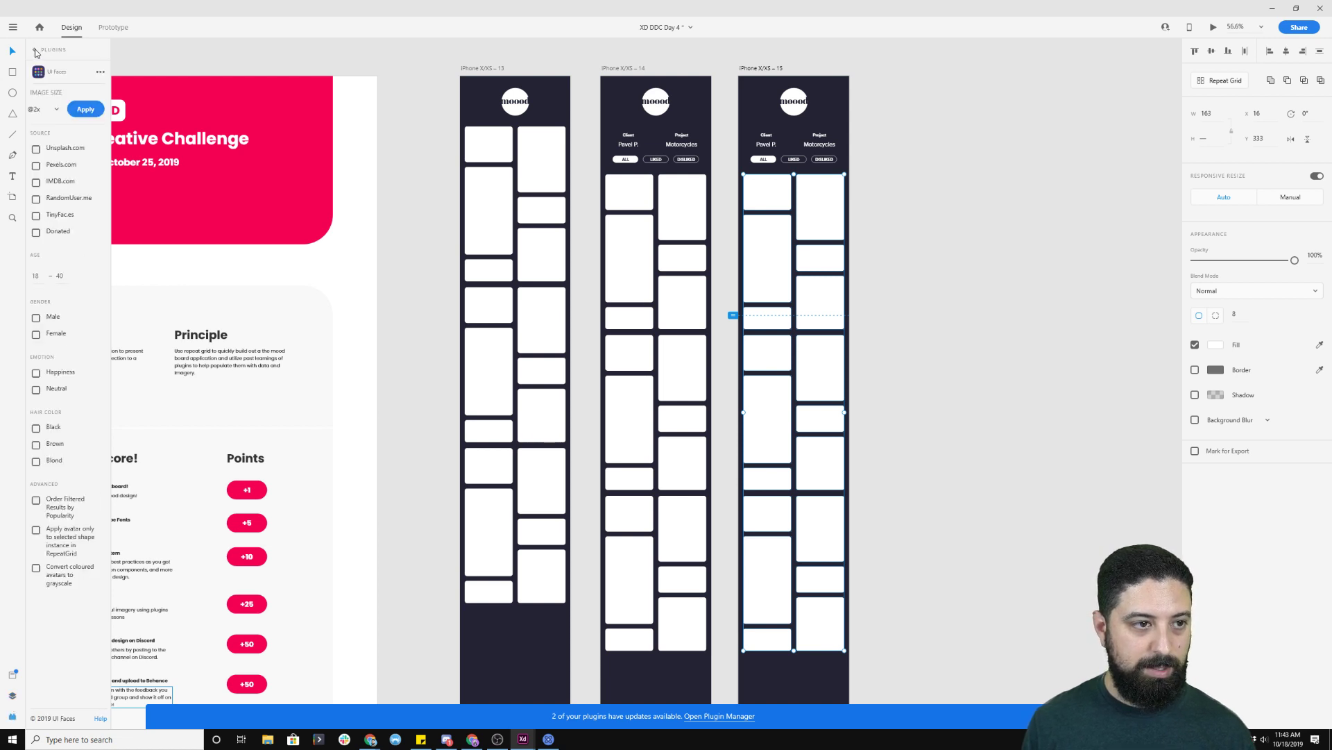
{"action": "left_click", "coordinate": [36, 52]}
{"action": "left_click", "coordinate": [59, 178]}
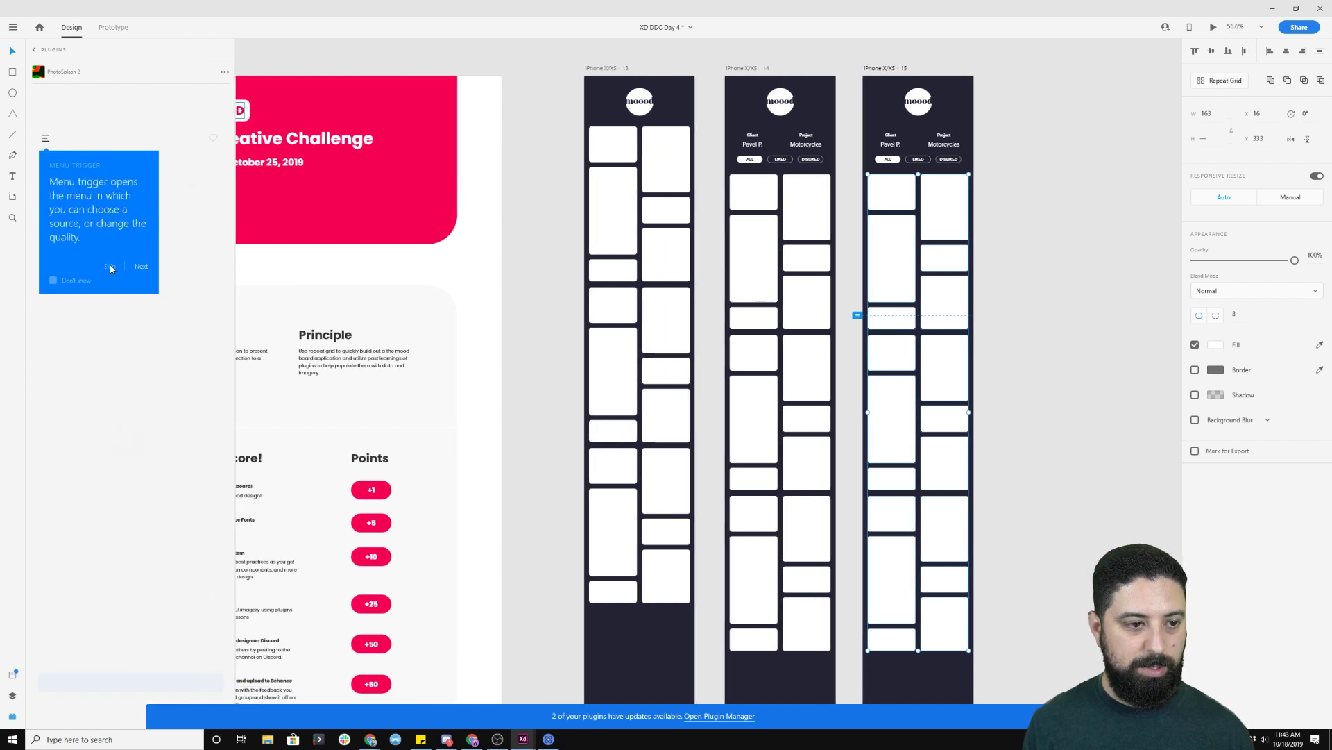
{"action": "left_click", "coordinate": [110, 268]}
{"action": "left_click", "coordinate": [91, 163]}
{"action": "type", "text": "motorcycle"}
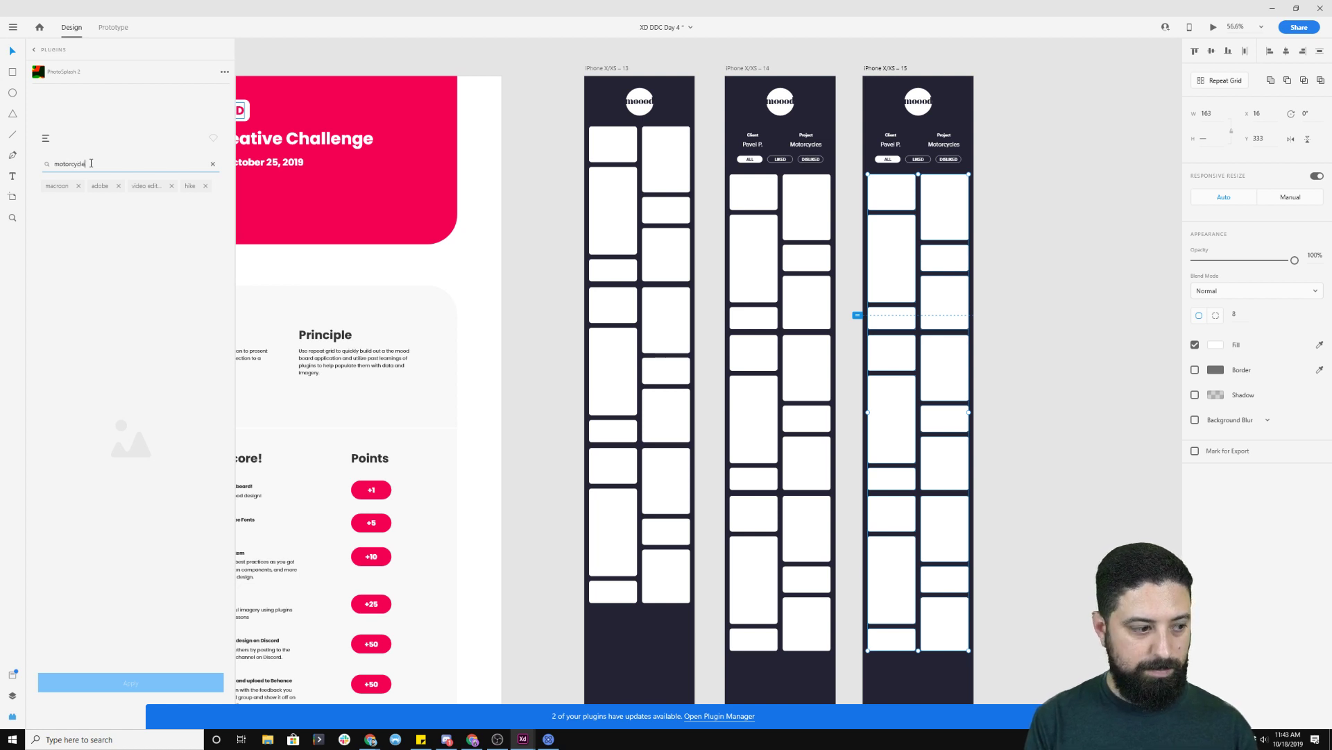
{"action": "key", "text": "Return"}
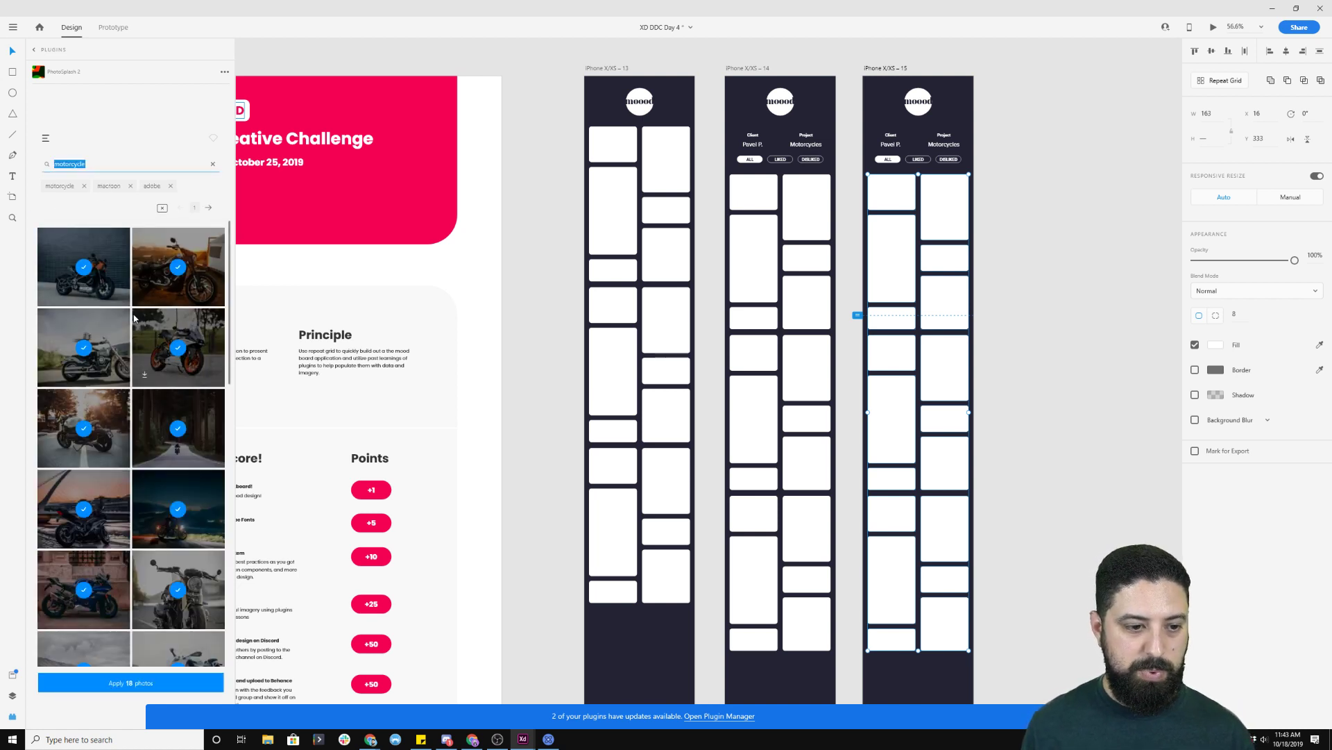
- Review the motorcycle search results, fill the selected image cards with the 18 chosen photos, and clear the selection
{"action": "scroll", "coordinate": [134, 318], "scroll_direction": "down", "scroll_amount": 2}
{"action": "scroll", "coordinate": [133, 318], "scroll_direction": "down", "scroll_amount": 5}
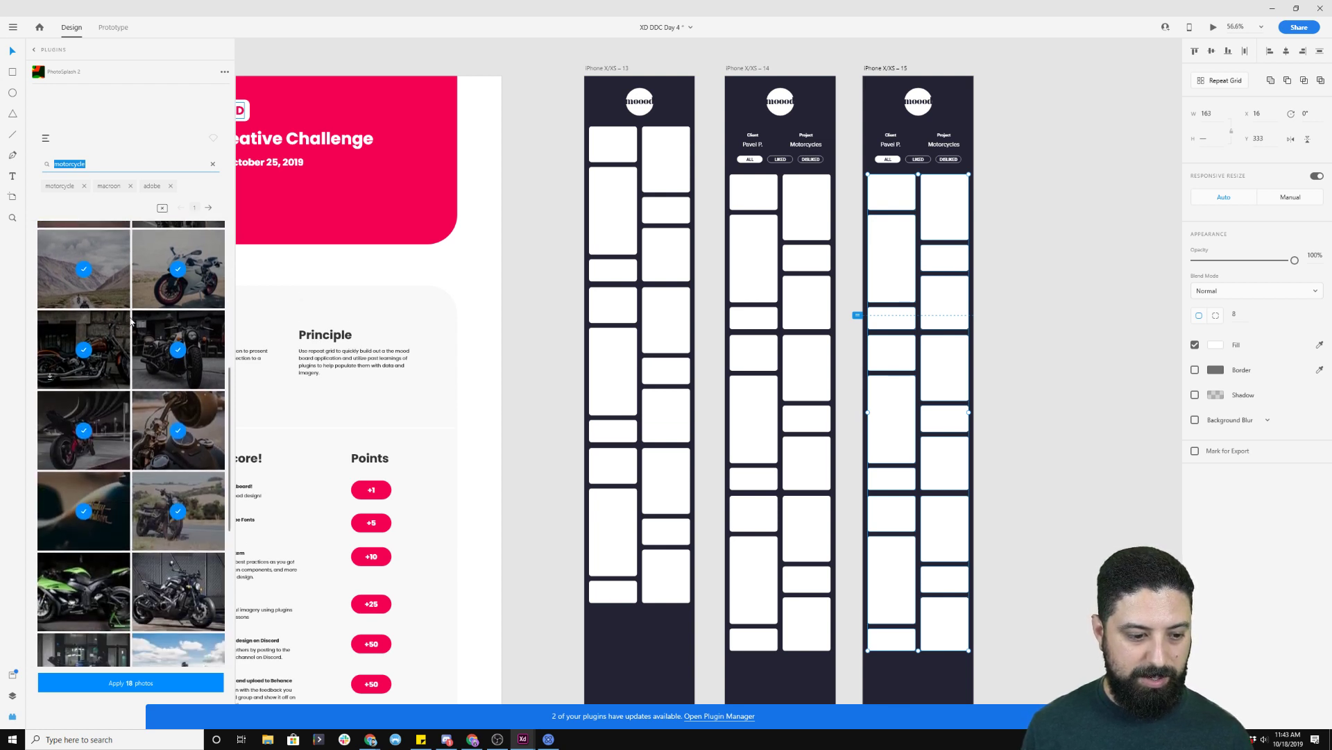
{"action": "scroll", "coordinate": [129, 325], "scroll_direction": "down", "scroll_amount": 4}
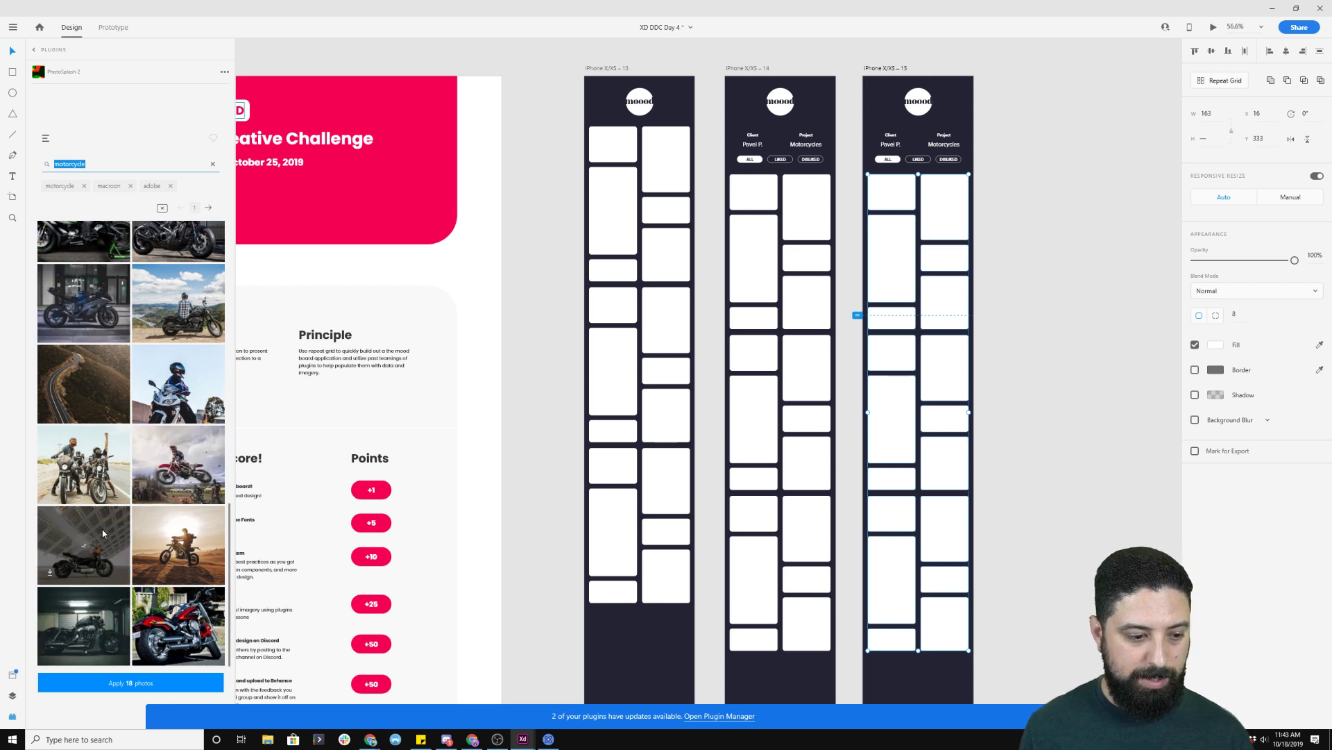
{"action": "scroll", "coordinate": [166, 430], "scroll_direction": "up", "scroll_amount": 4}
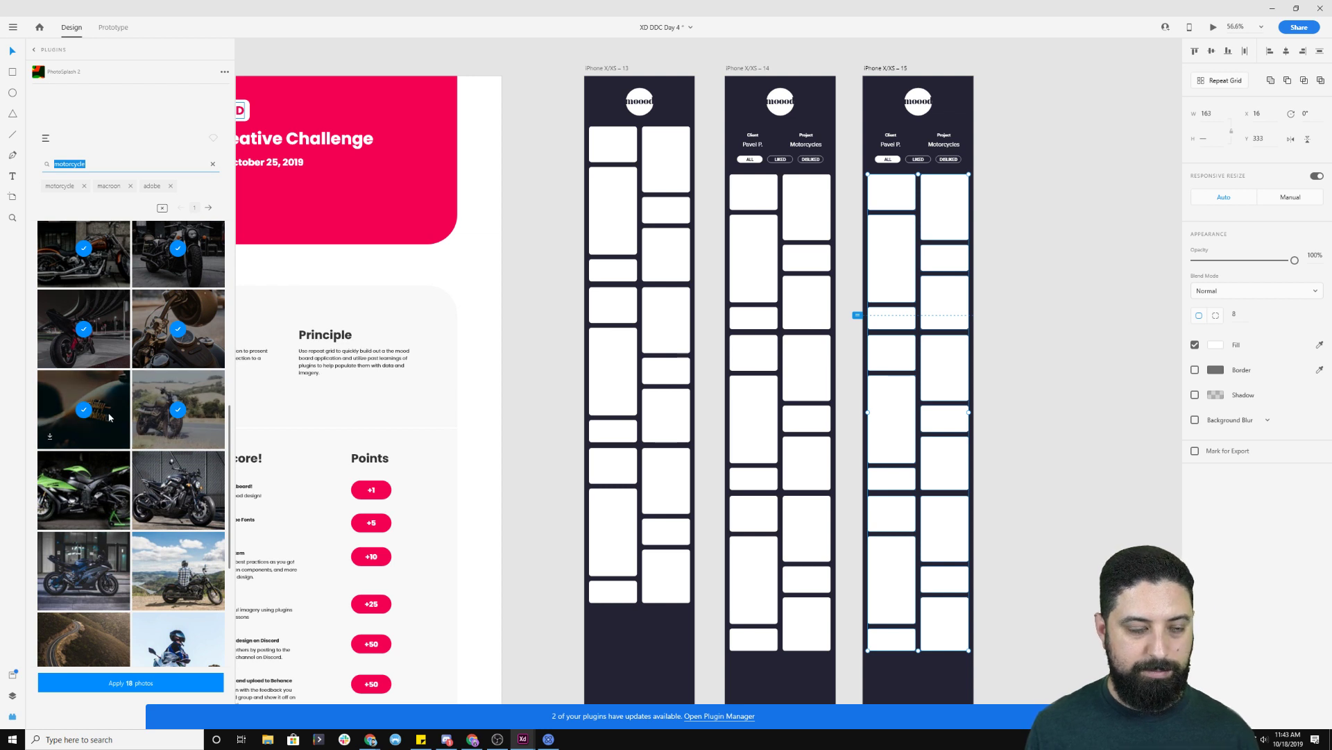
{"action": "left_click", "coordinate": [138, 688]}
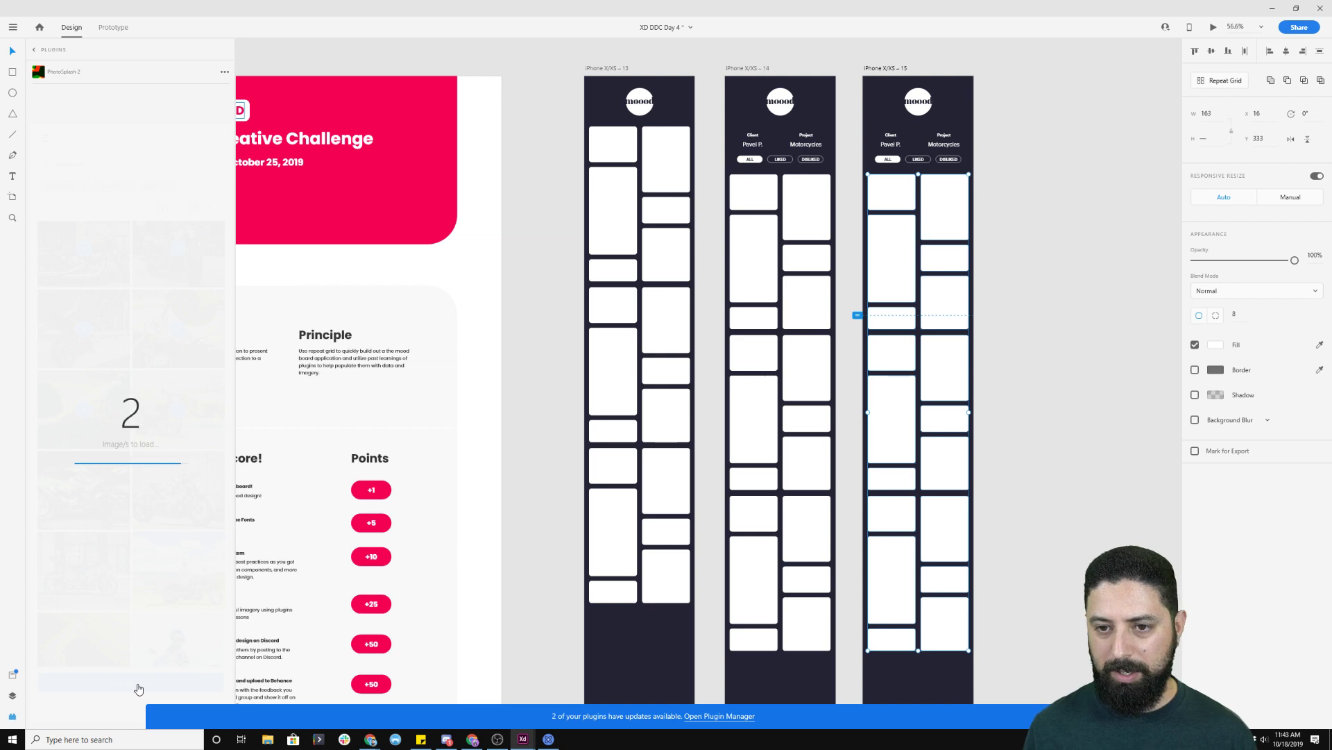
{"action": "key", "text": "Escape"}
- Examine the motorcycle photos in the image cards and how the screen looks beneath the client details and filter pills
{"action": "scroll", "coordinate": [957, 208], "scroll_direction": "right", "scroll_amount": 5}
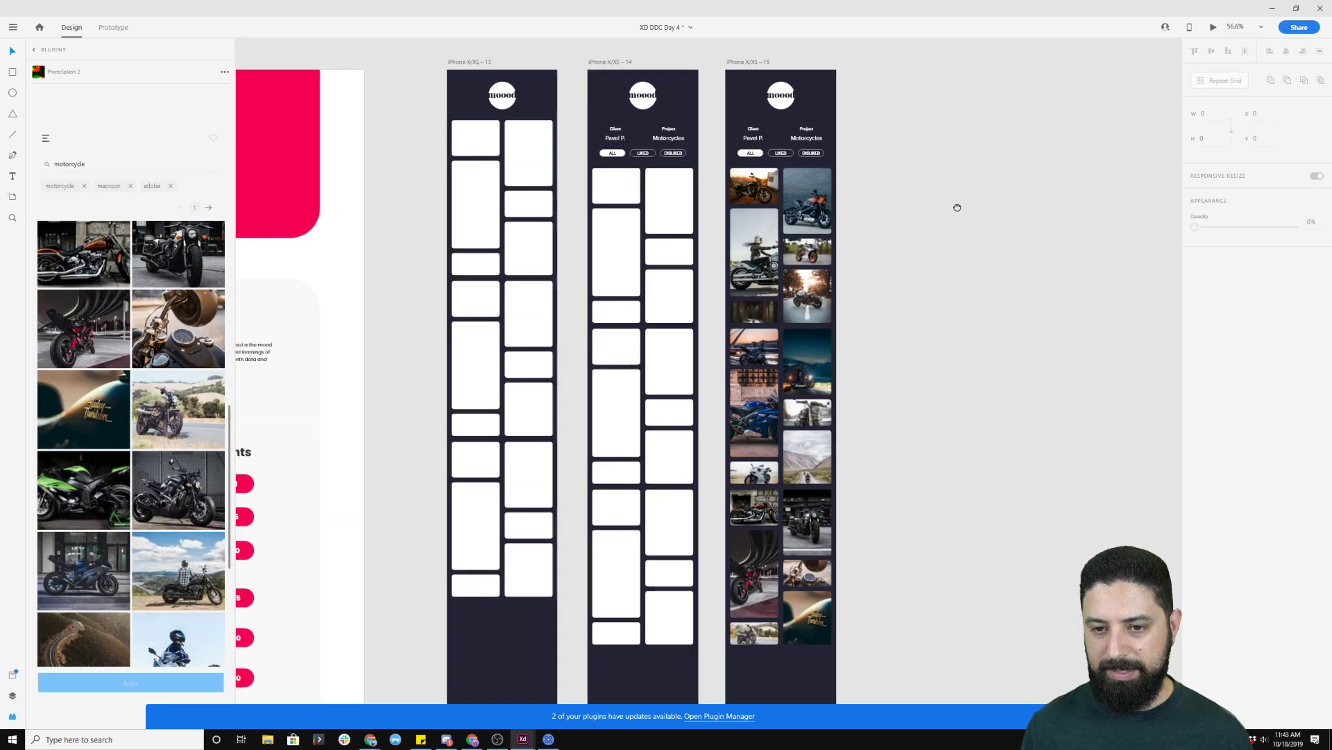
{"action": "scroll", "coordinate": [635, 264], "scroll_direction": "up", "scroll_amount": 3}
{"action": "scroll", "coordinate": [635, 264], "scroll_direction": "up", "scroll_amount": 8}
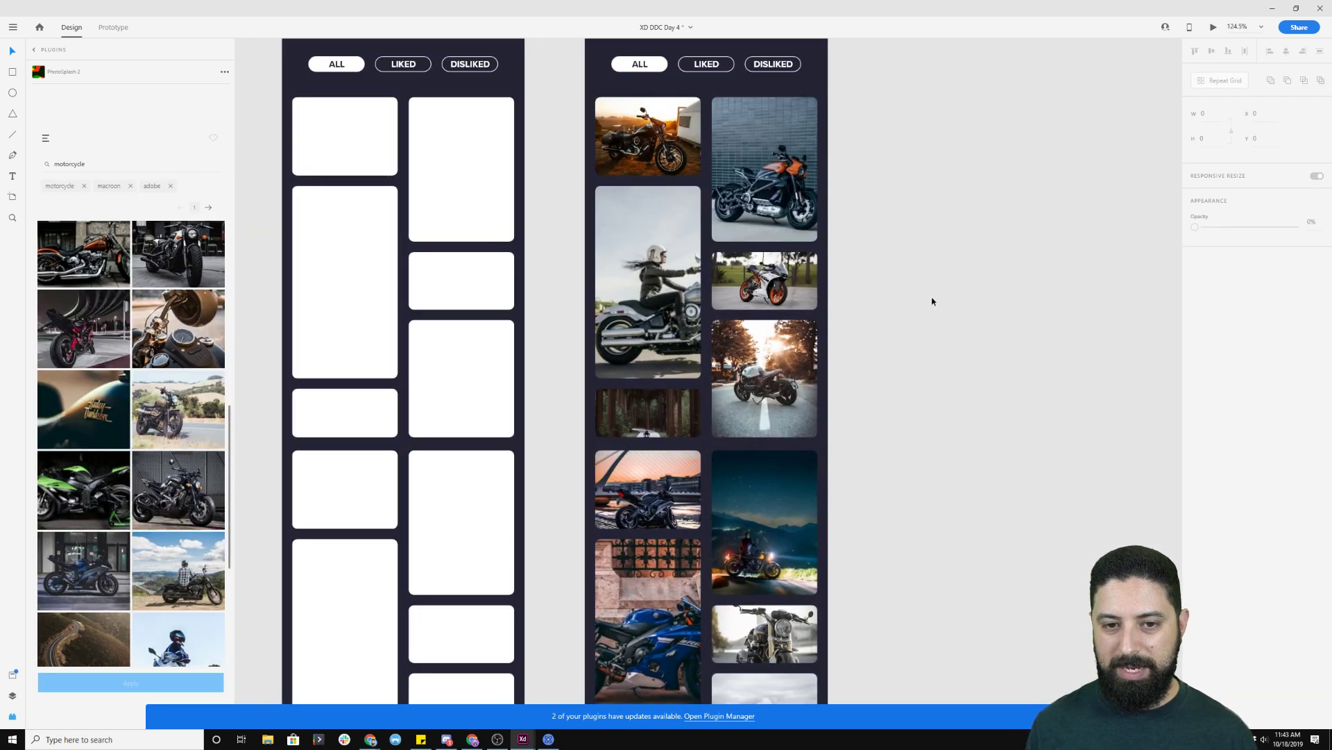
{"action": "scroll", "coordinate": [823, 335], "scroll_direction": "up", "scroll_amount": 4}
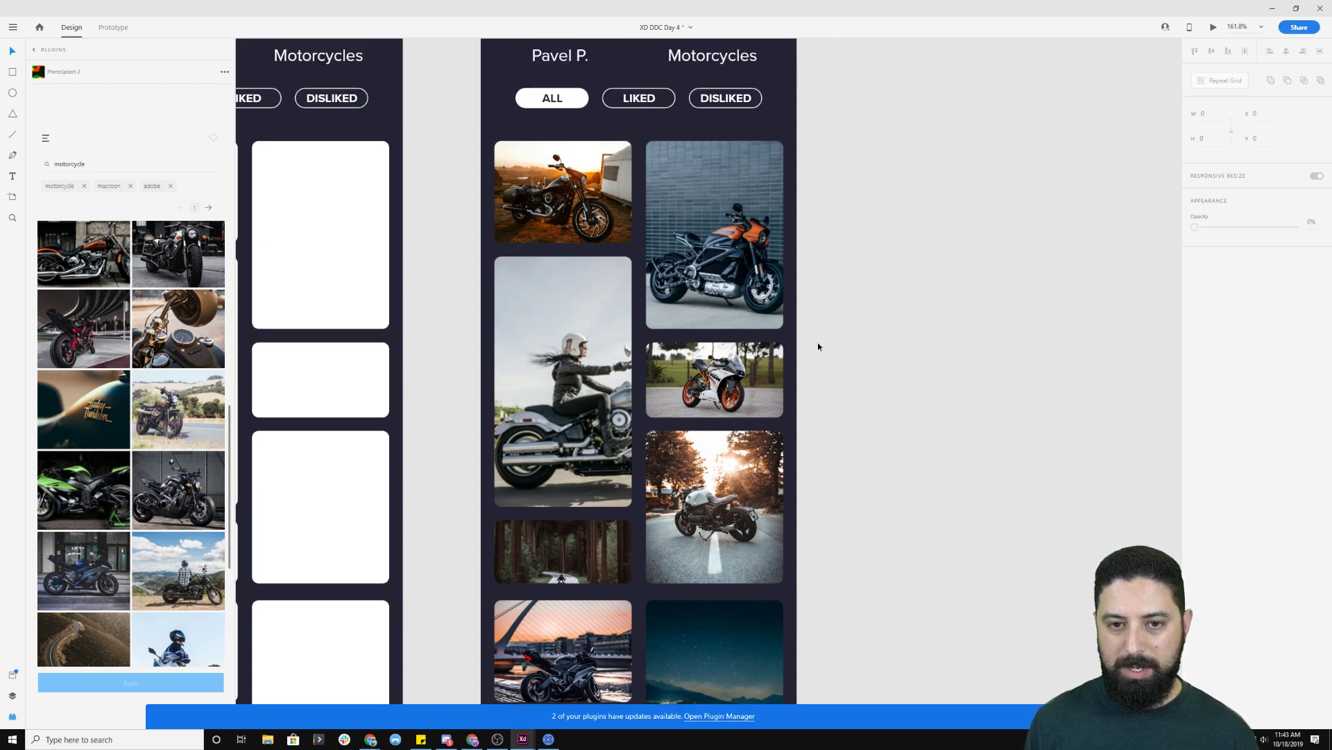
{"action": "scroll", "coordinate": [819, 333], "scroll_direction": "up", "scroll_amount": 3}
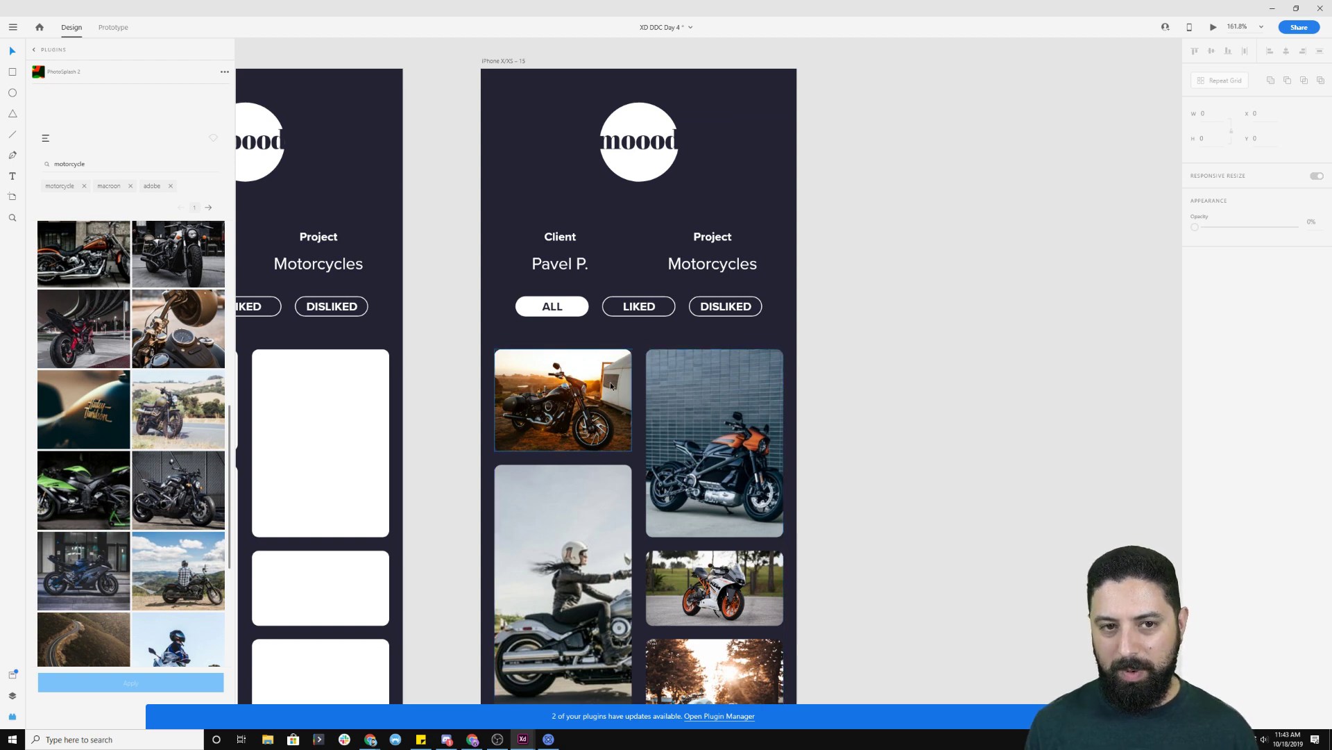
{"action": "scroll", "coordinate": [611, 386], "scroll_direction": "down", "scroll_amount": 3}
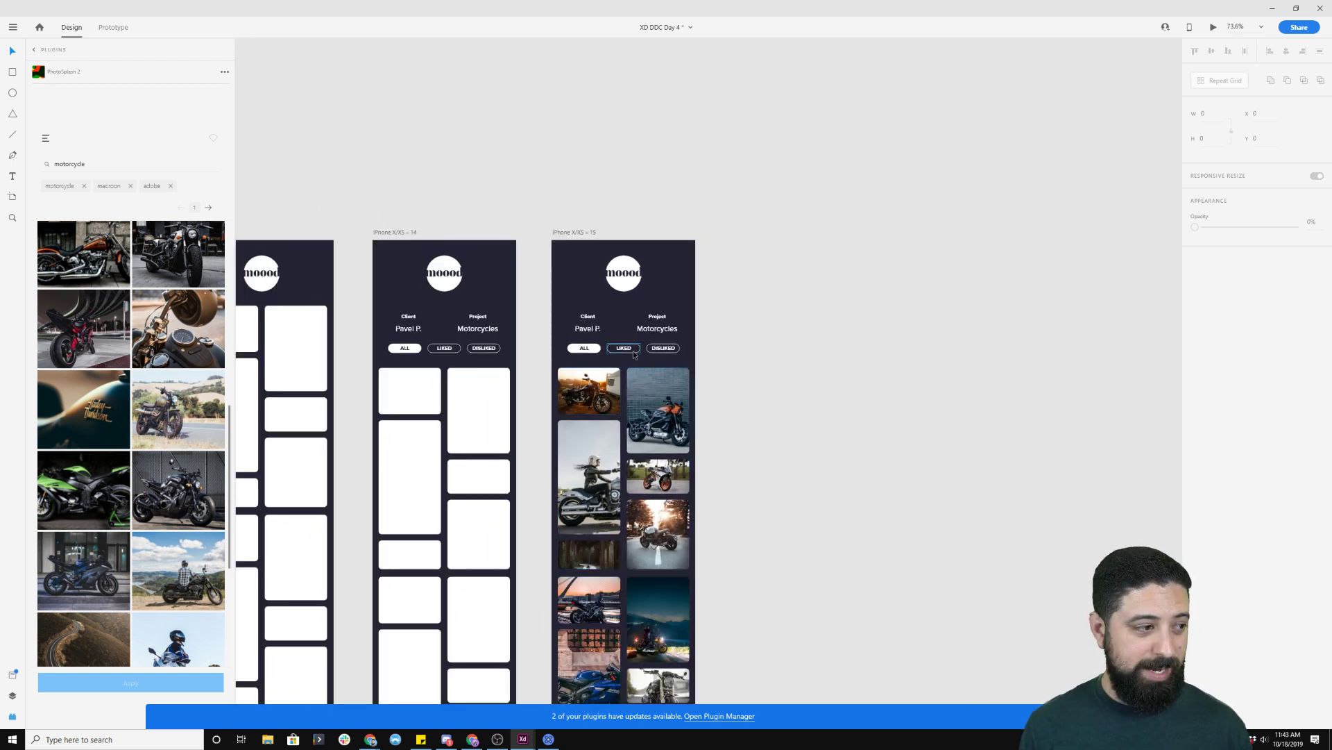
{"action": "scroll", "coordinate": [637, 290], "scroll_direction": "down", "scroll_amount": 2}
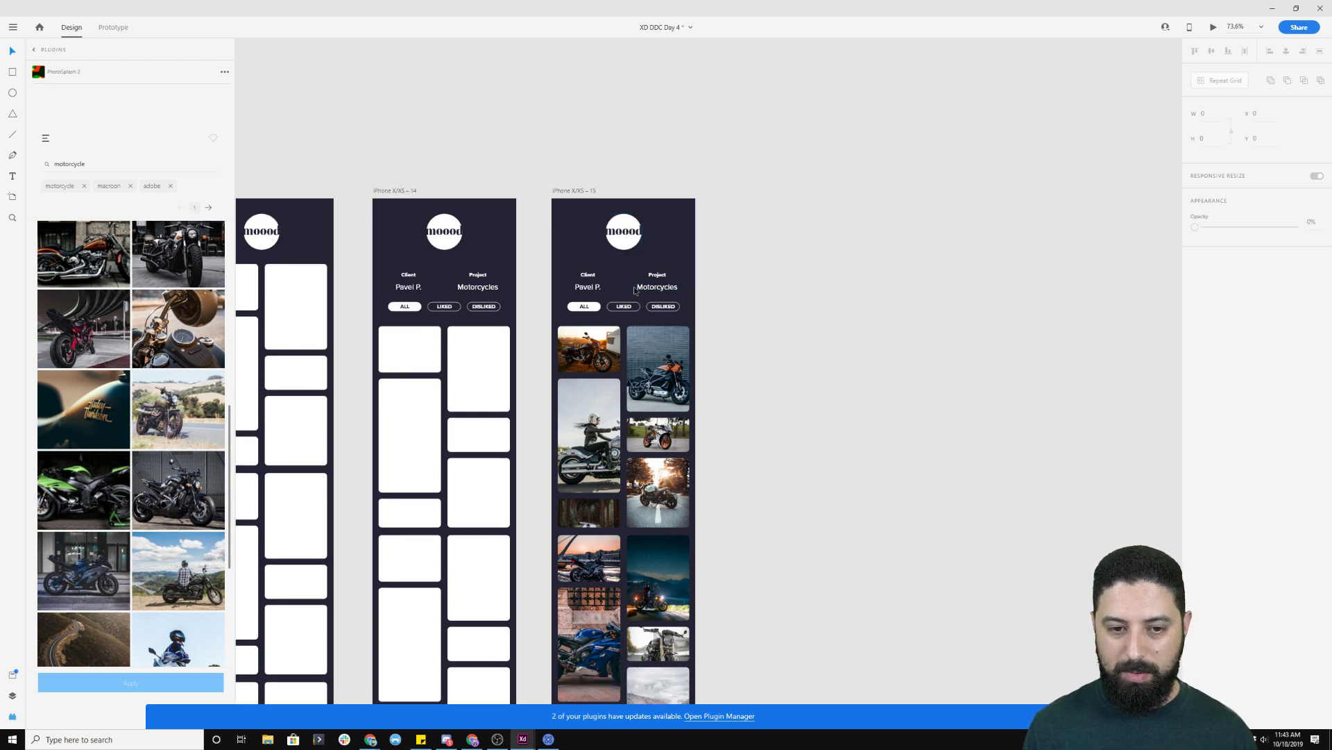
{"action": "scroll", "coordinate": [633, 399], "scroll_direction": "down", "scroll_amount": 3}
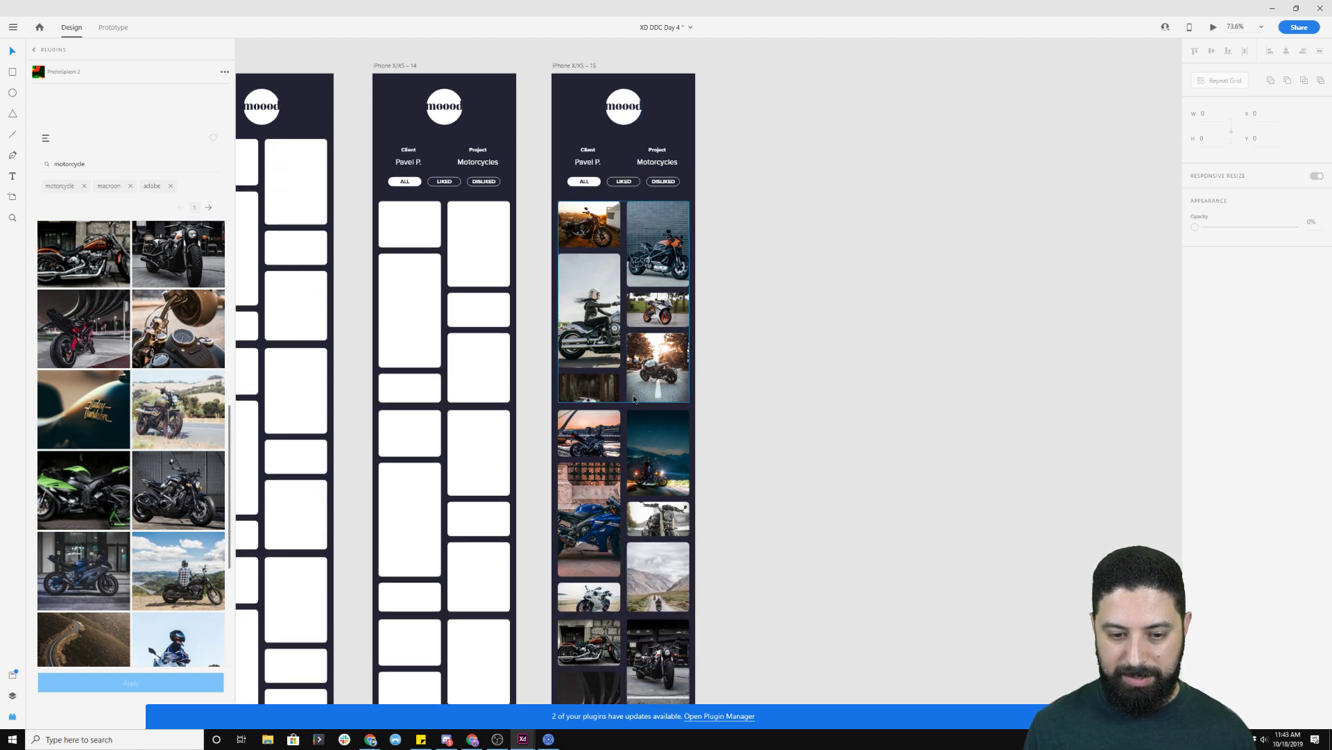
{"action": "scroll", "coordinate": [633, 397], "scroll_direction": "up", "scroll_amount": 1}
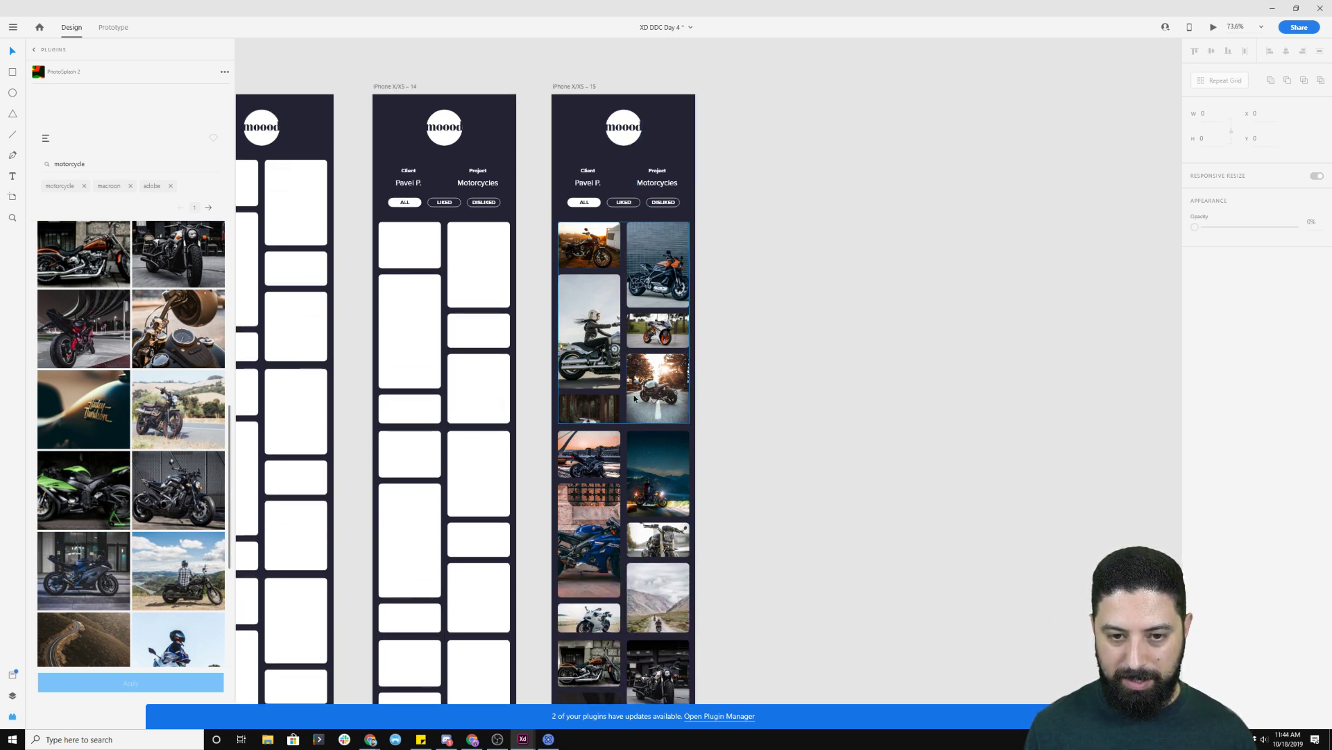
{"action": "left_click", "coordinate": [671, 383]}
{"action": "left_click", "coordinate": [774, 377]}
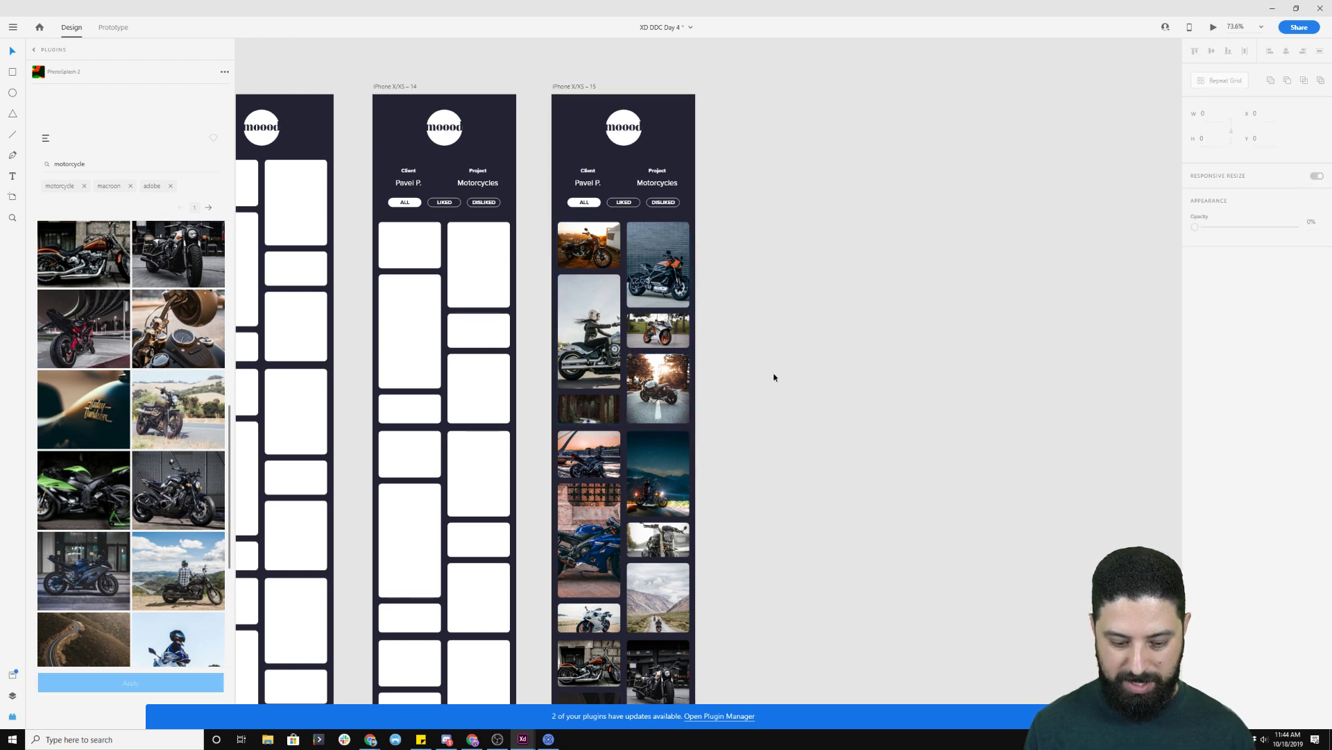
- Duplicate the photo-filled artboard beside the original on its right and delete all content from the copy
{"action": "left_click", "coordinate": [570, 88]}
{"action": "left_click_drag", "start_coordinate": [572, 89], "coordinate": [840, 559]}
{"action": "left_click", "coordinate": [928, 142]}
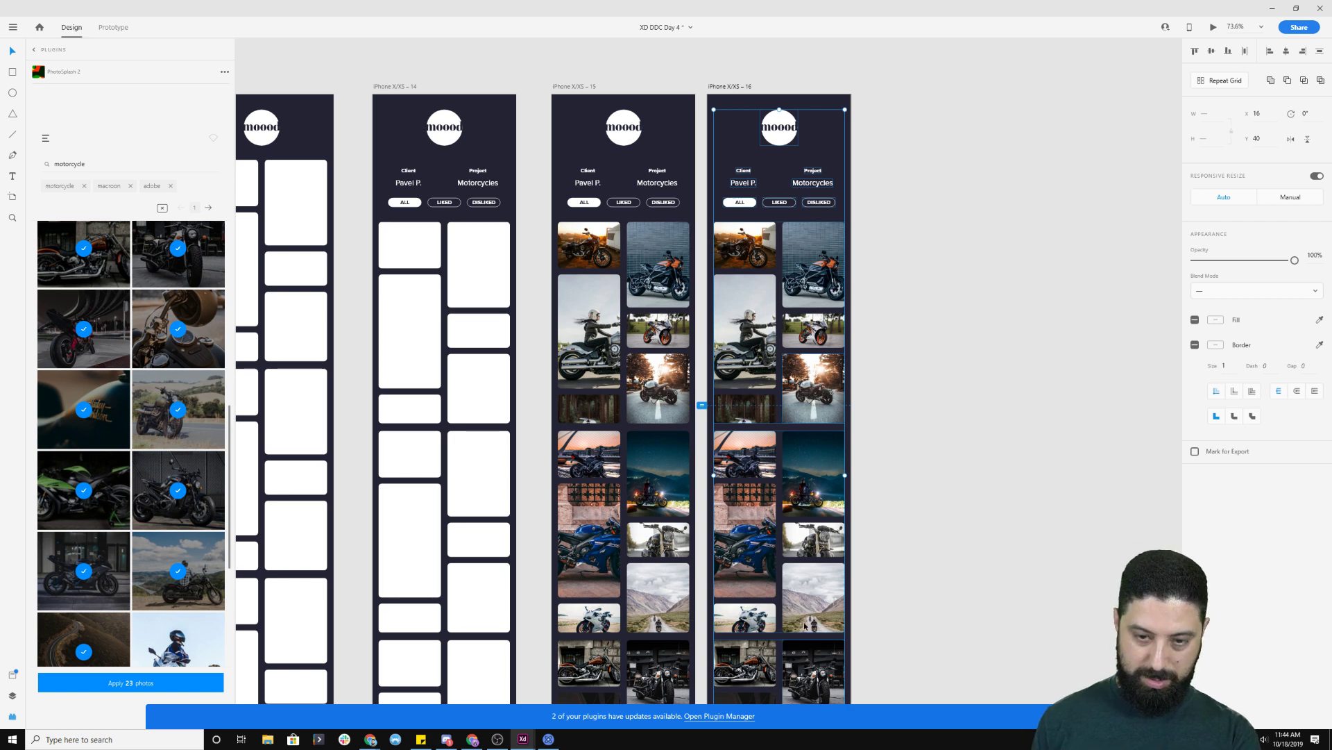
{"action": "key", "text": "Delete"}
- Set the height of the empty copied artboard to 812
{"action": "scroll", "coordinate": [768, 468], "scroll_direction": "down", "scroll_amount": 6}
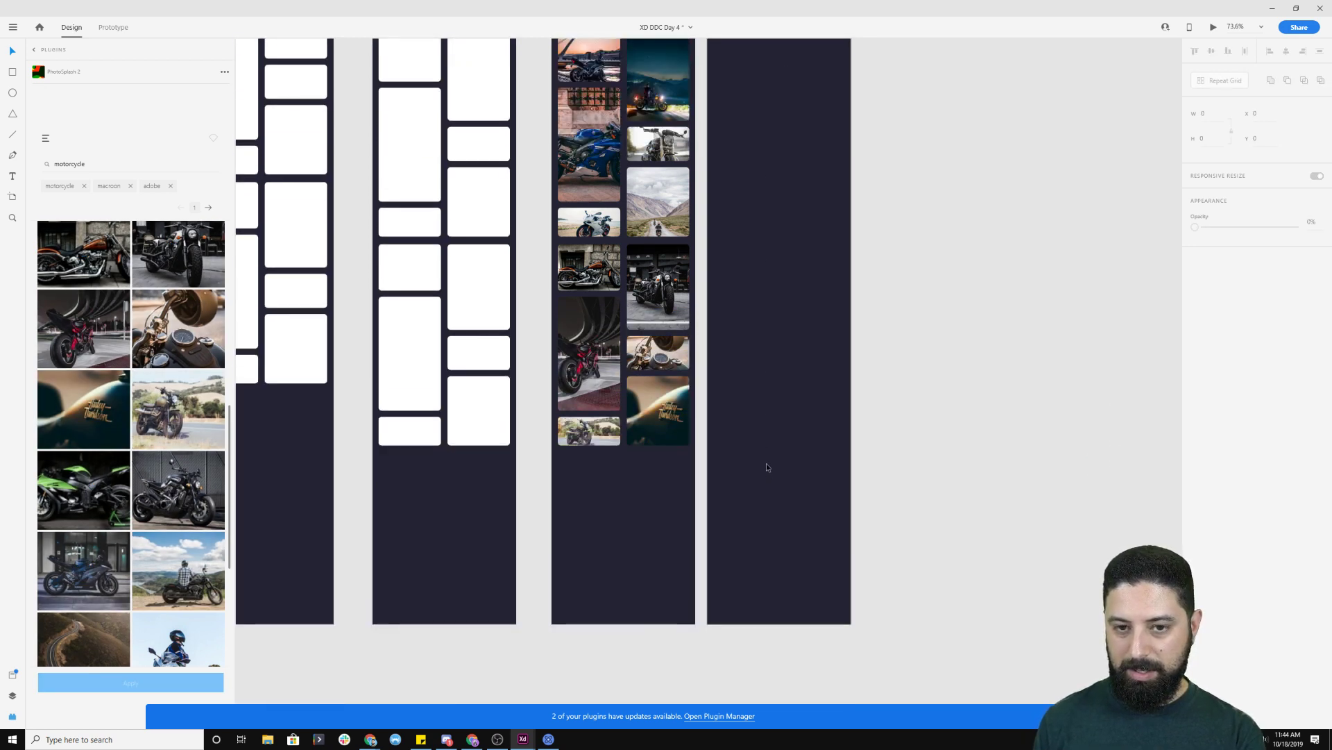
{"action": "scroll", "coordinate": [767, 467], "scroll_direction": "up", "scroll_amount": 6}
{"action": "left_click", "coordinate": [722, 131]}
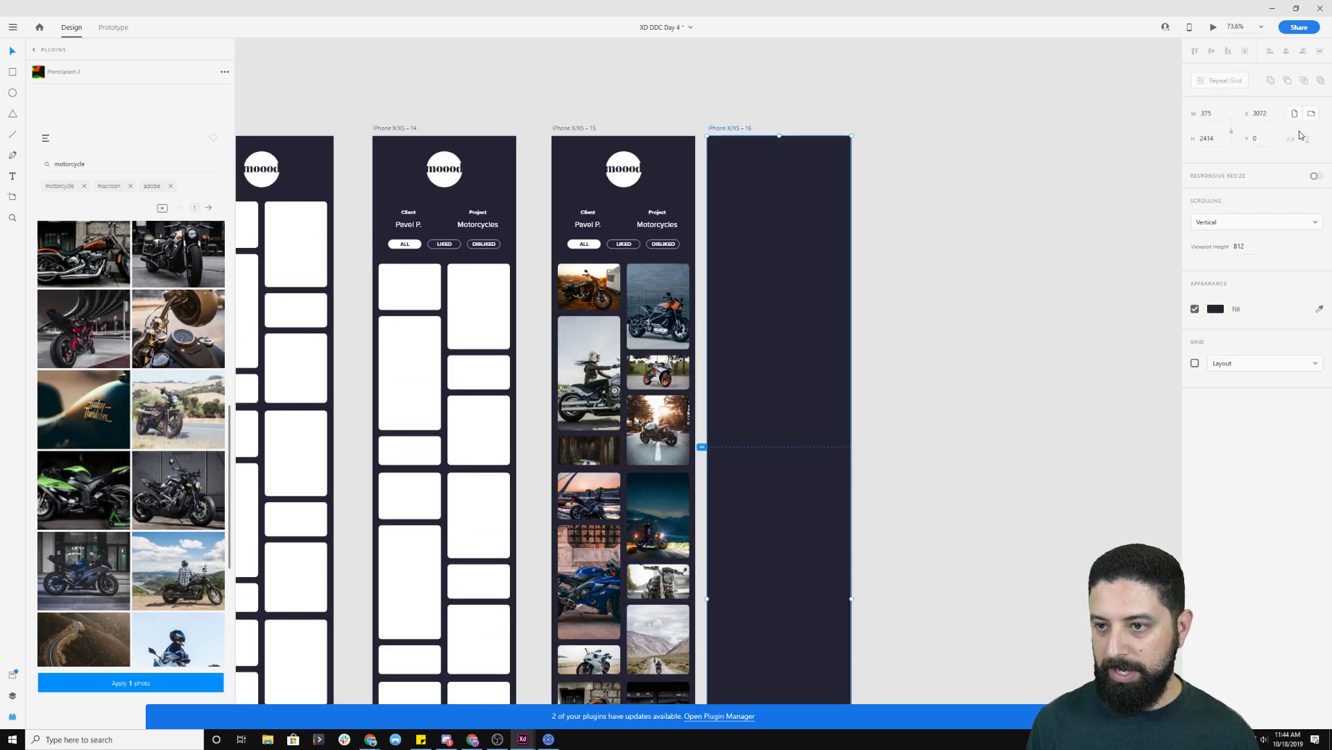
{"action": "left_click", "coordinate": [1209, 139]}
{"action": "type", "text": "812"}
{"action": "key", "text": "Return"}
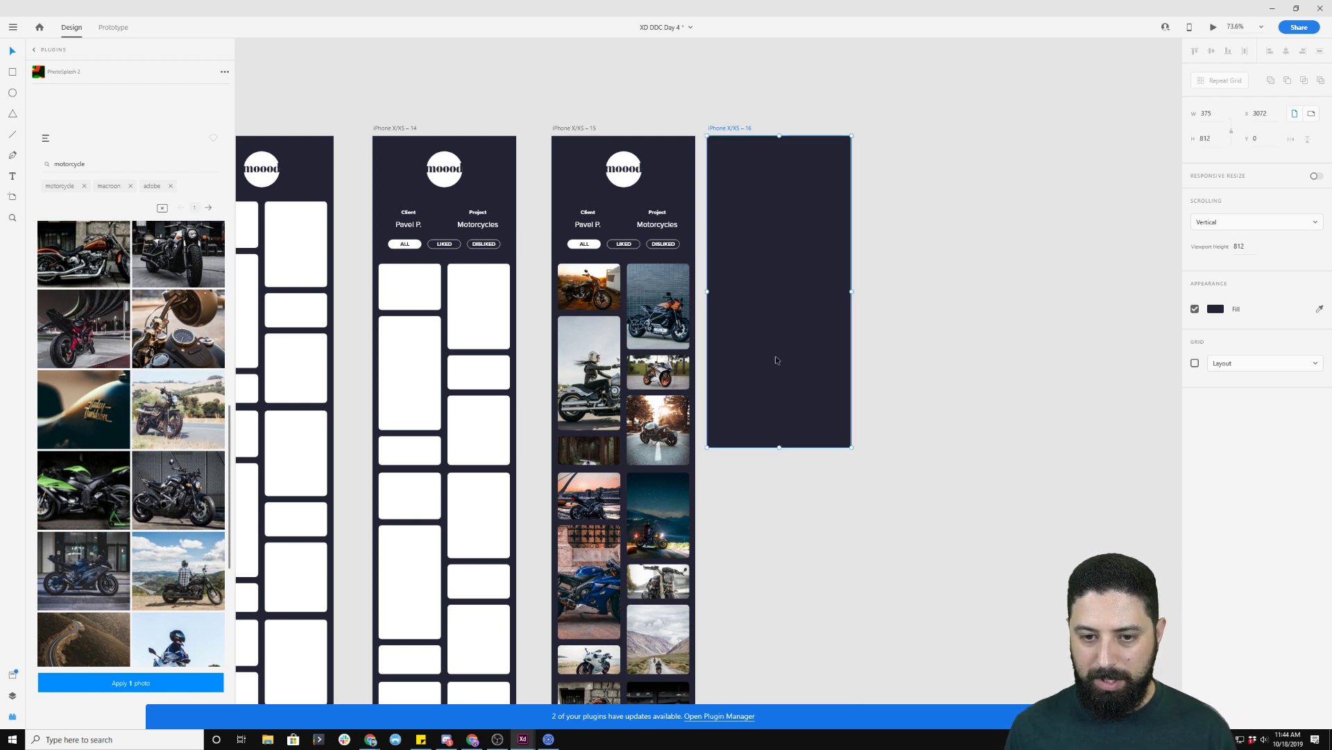
- Copy the photo card of the motorcycle on the sunlit tree-lined road and paste it into the empty 812-high artboard
{"action": "left_click", "coordinate": [658, 410]}
{"action": "scroll", "coordinate": [660, 435], "scroll_direction": "up", "scroll_amount": 2}
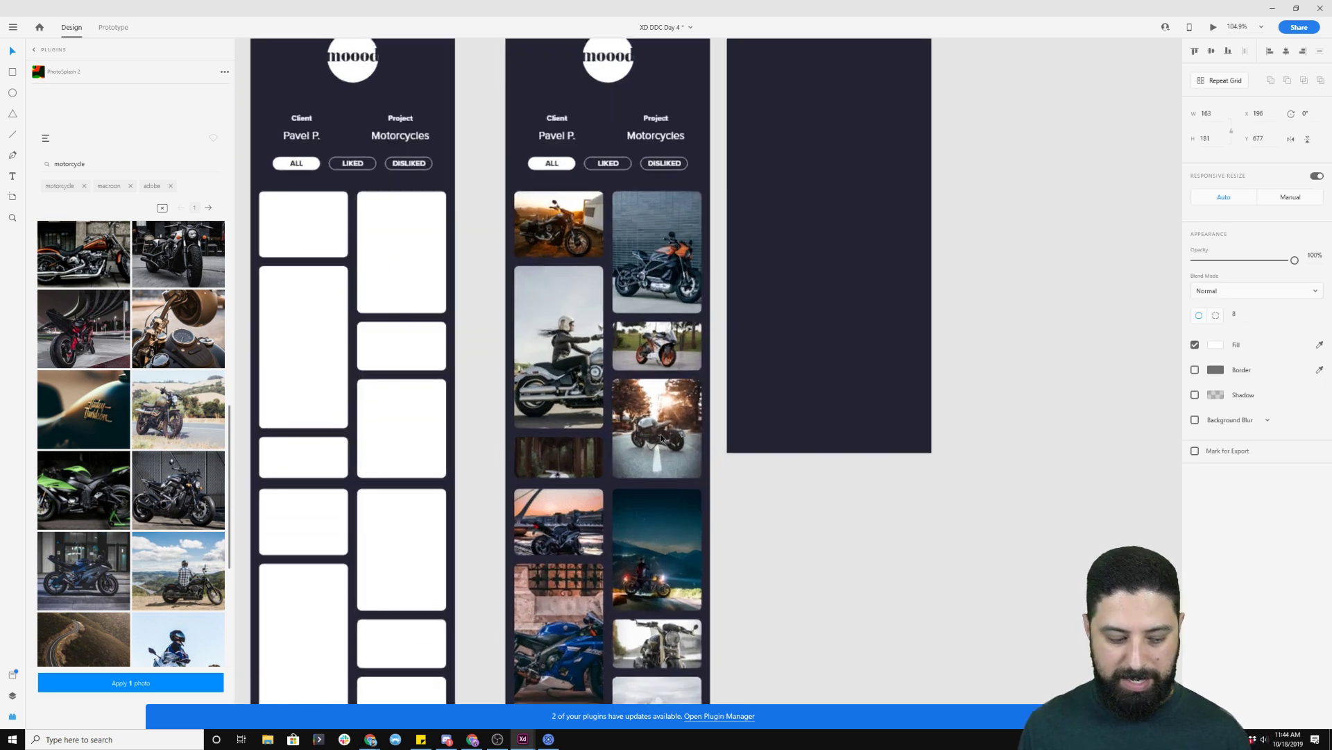
{"action": "scroll", "coordinate": [661, 435], "scroll_direction": "up", "scroll_amount": 1}
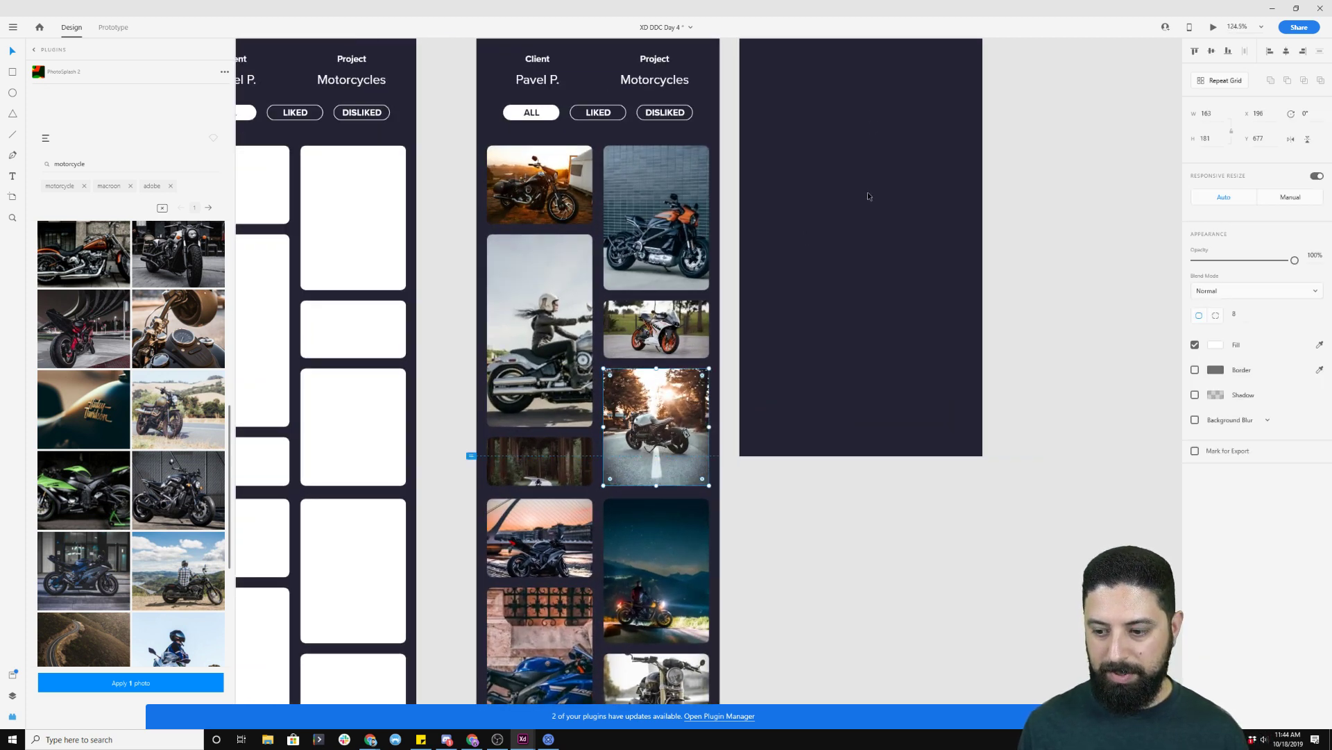
{"action": "scroll", "coordinate": [868, 193], "scroll_direction": "up", "scroll_amount": 2}
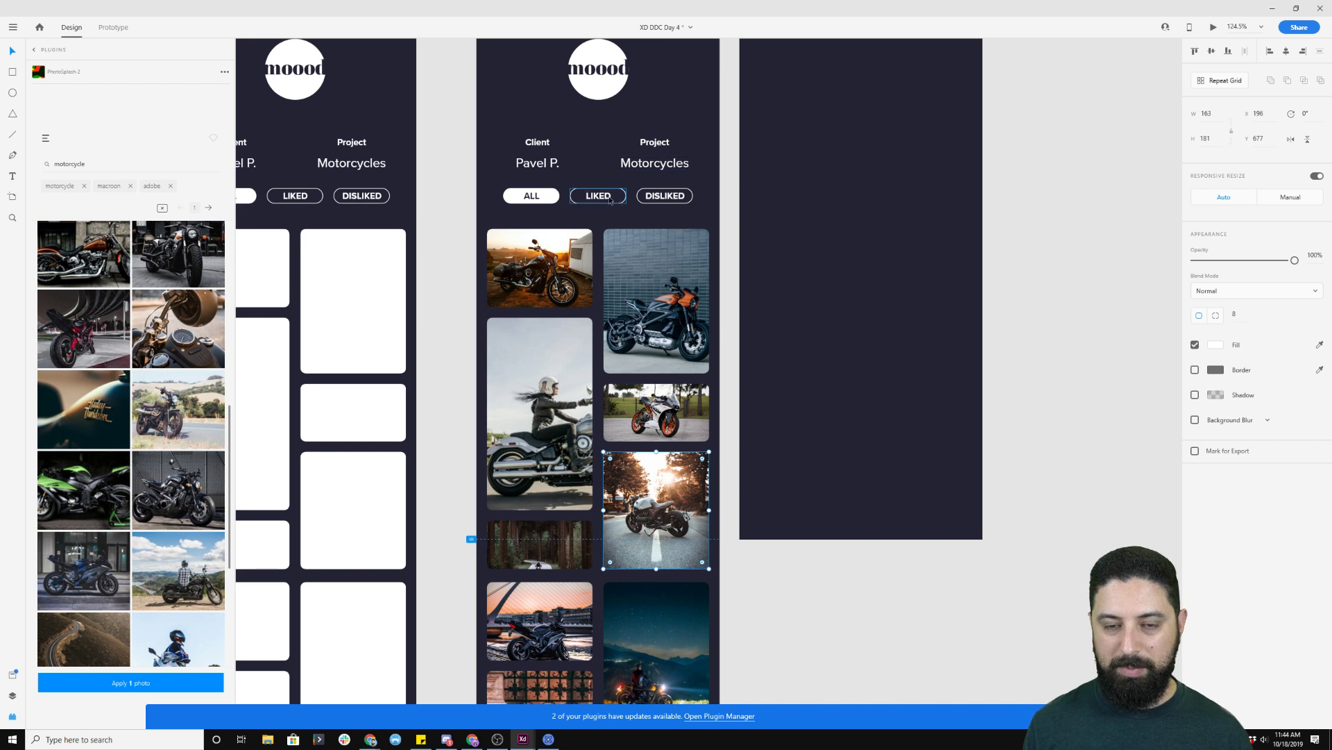
{"action": "scroll", "coordinate": [715, 279], "scroll_direction": "up", "scroll_amount": 2}
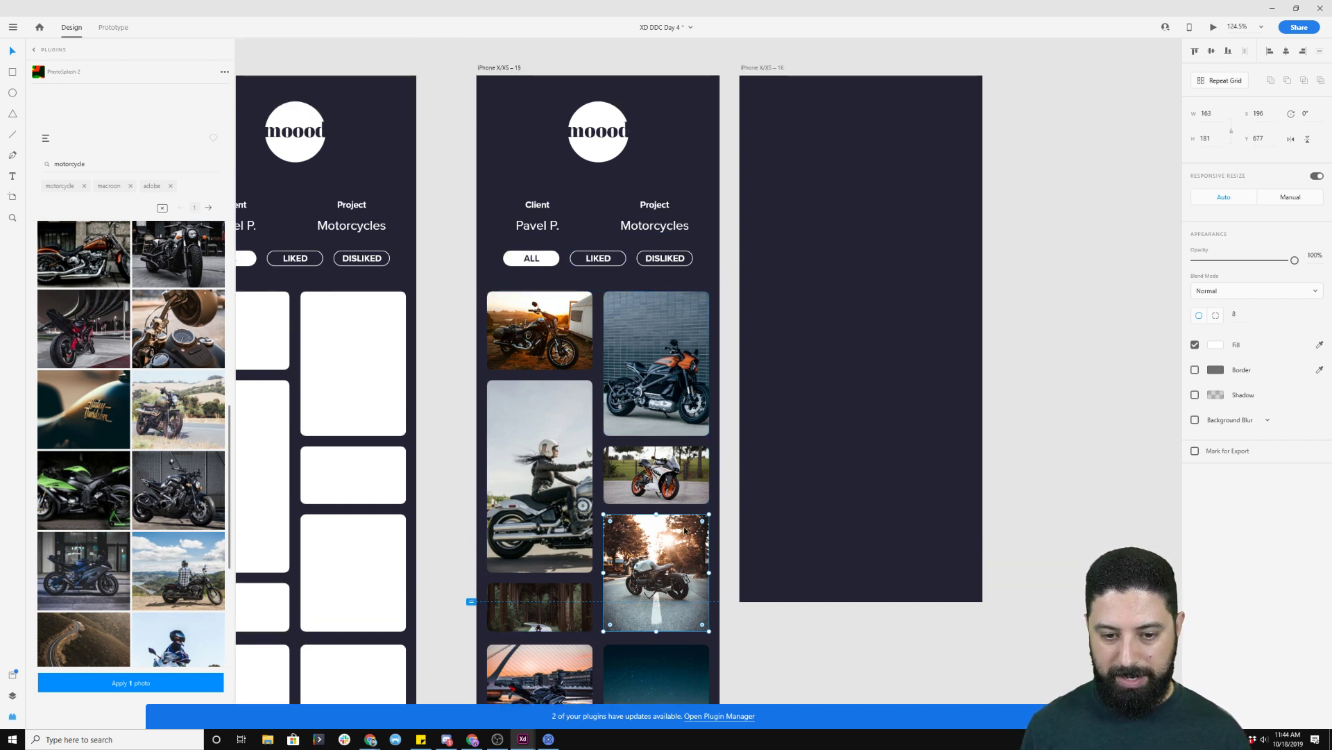
{"action": "left_click_drag", "start_coordinate": [669, 542], "coordinate": [623, 541]}
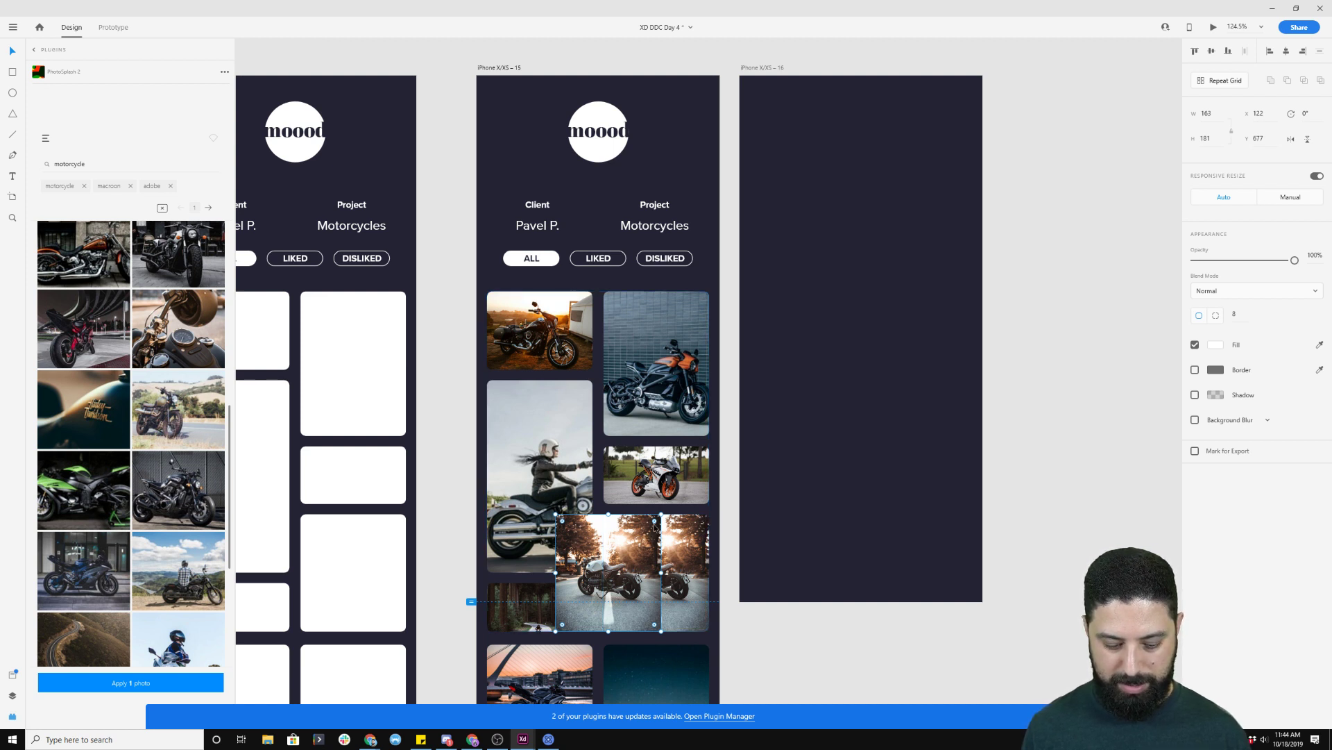
{"action": "key", "text": "ctrl+z"}
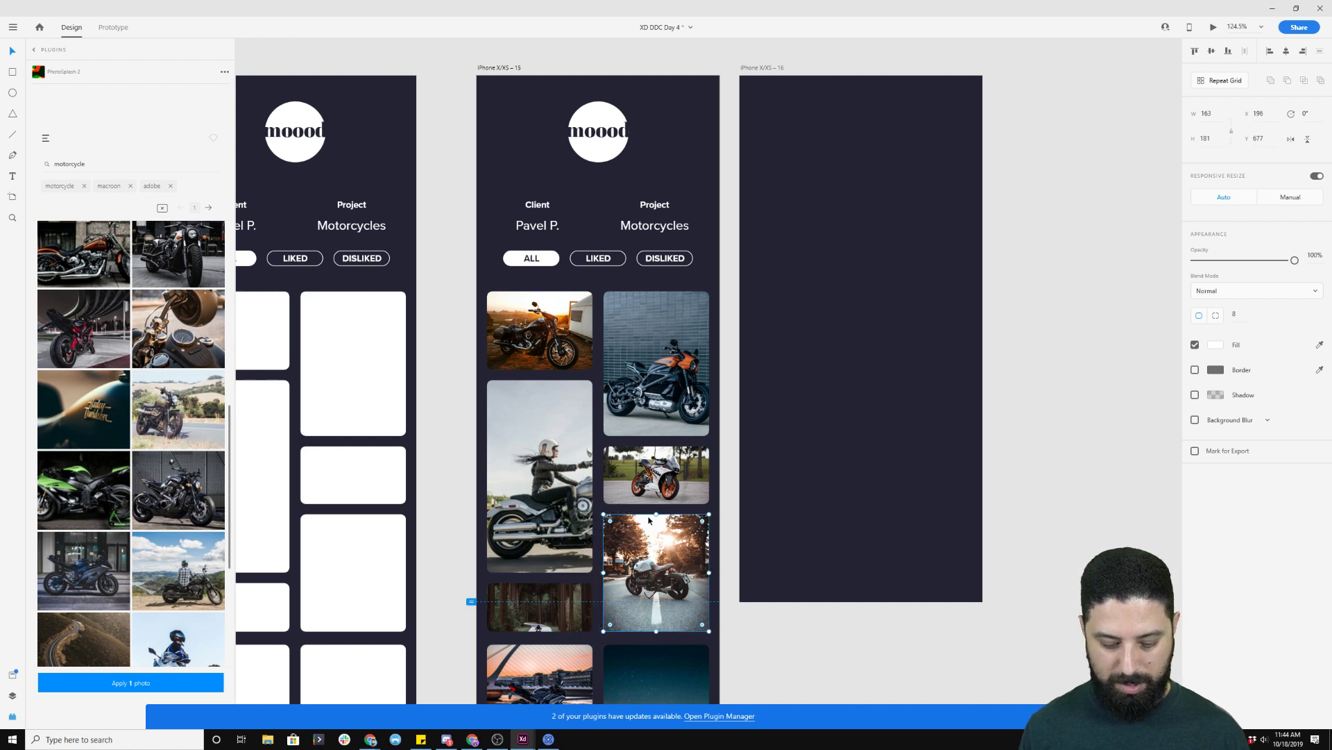
{"action": "left_click", "coordinate": [830, 315]}
{"action": "left_click", "coordinate": [762, 68]}
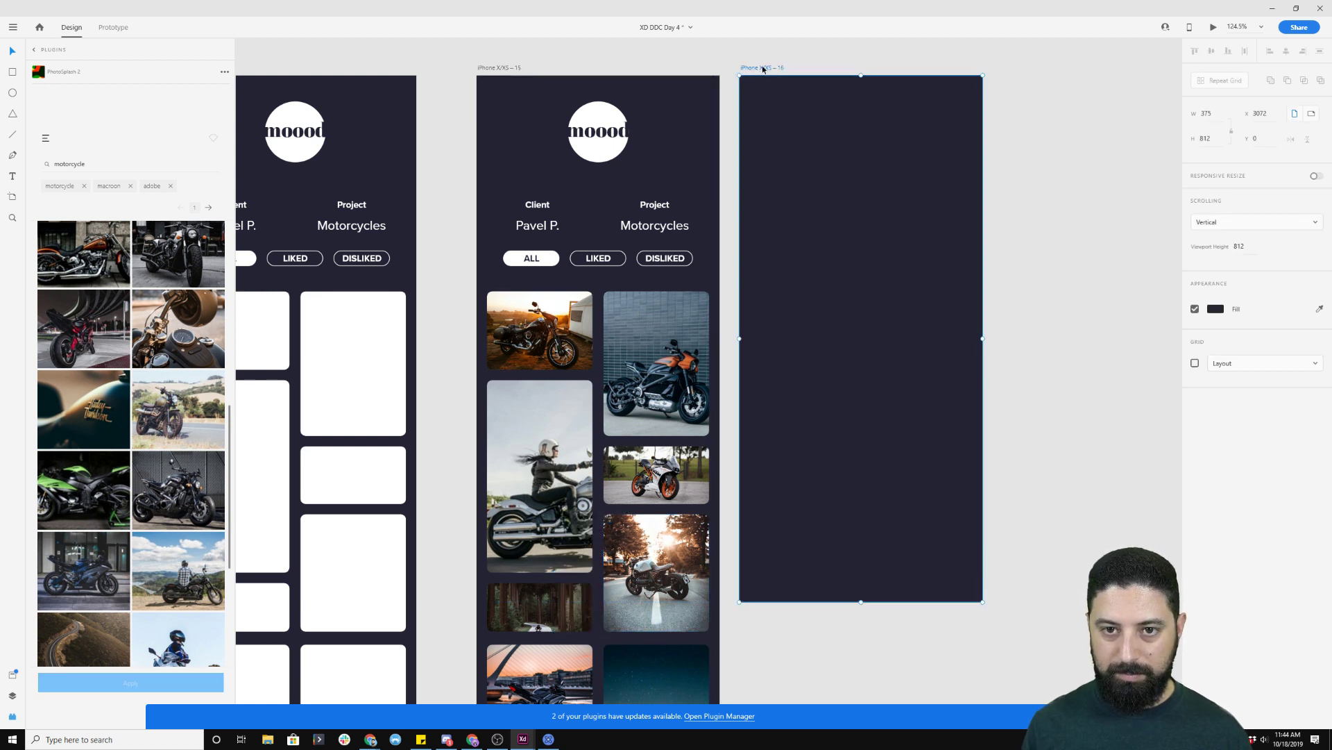
{"action": "key", "text": "ctrl+v"}
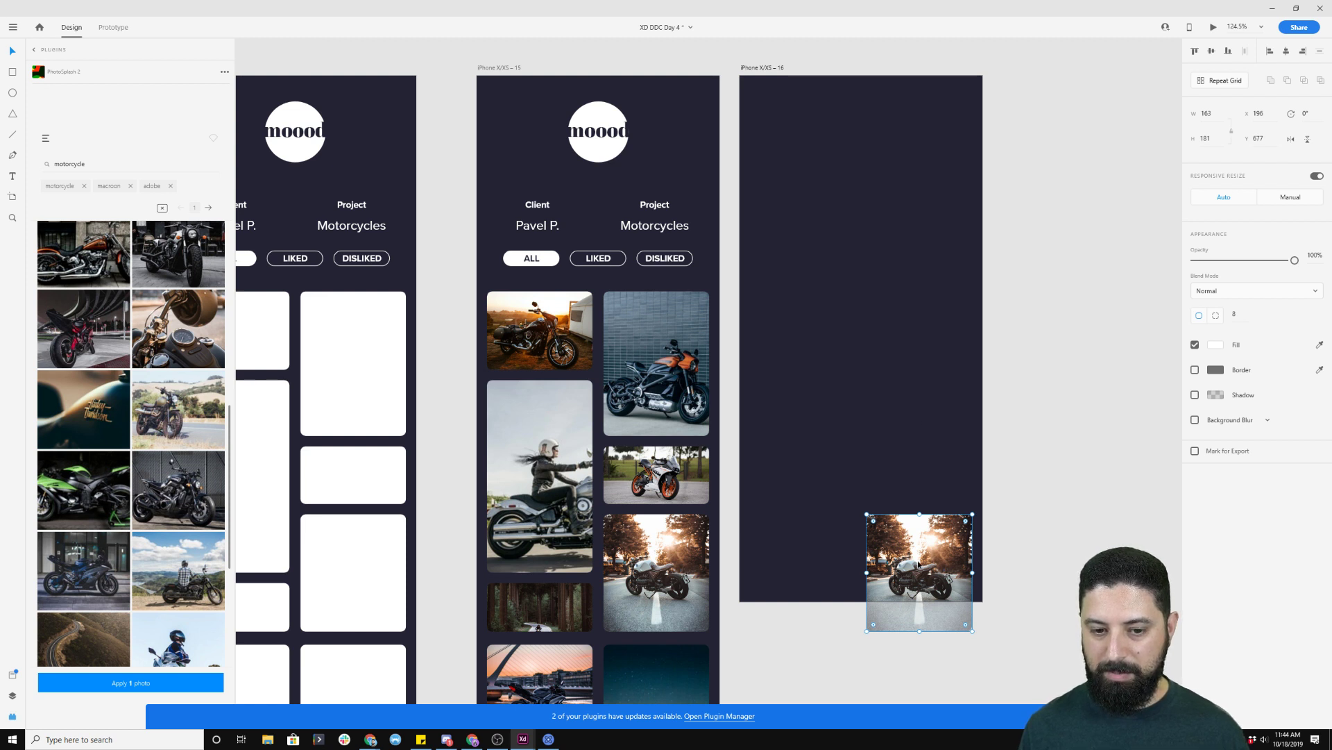
- Delete the pasted photo card and paste a copy of the sunset motorcycle card with the caravan into the empty artboard instead
{"action": "key", "text": "Delete"}
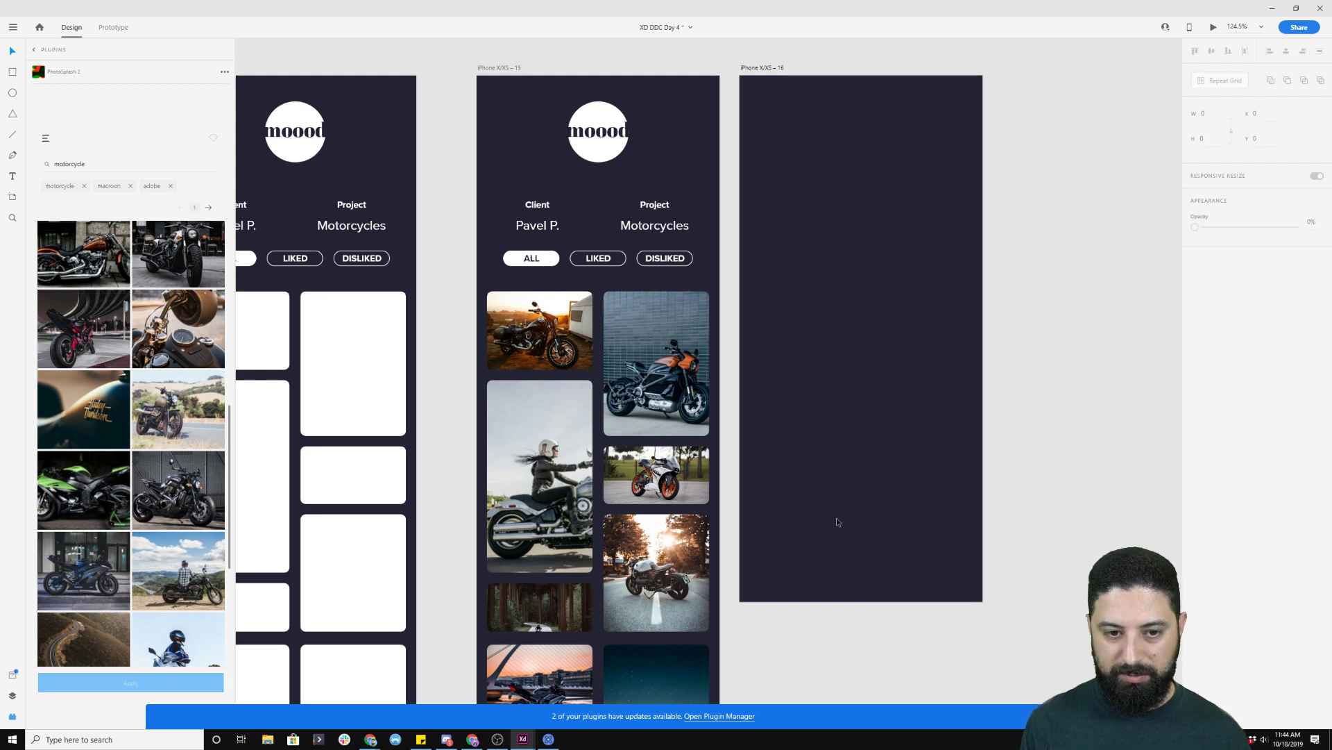
{"action": "left_click", "coordinate": [505, 337]}
{"action": "left_click", "coordinate": [505, 338]}
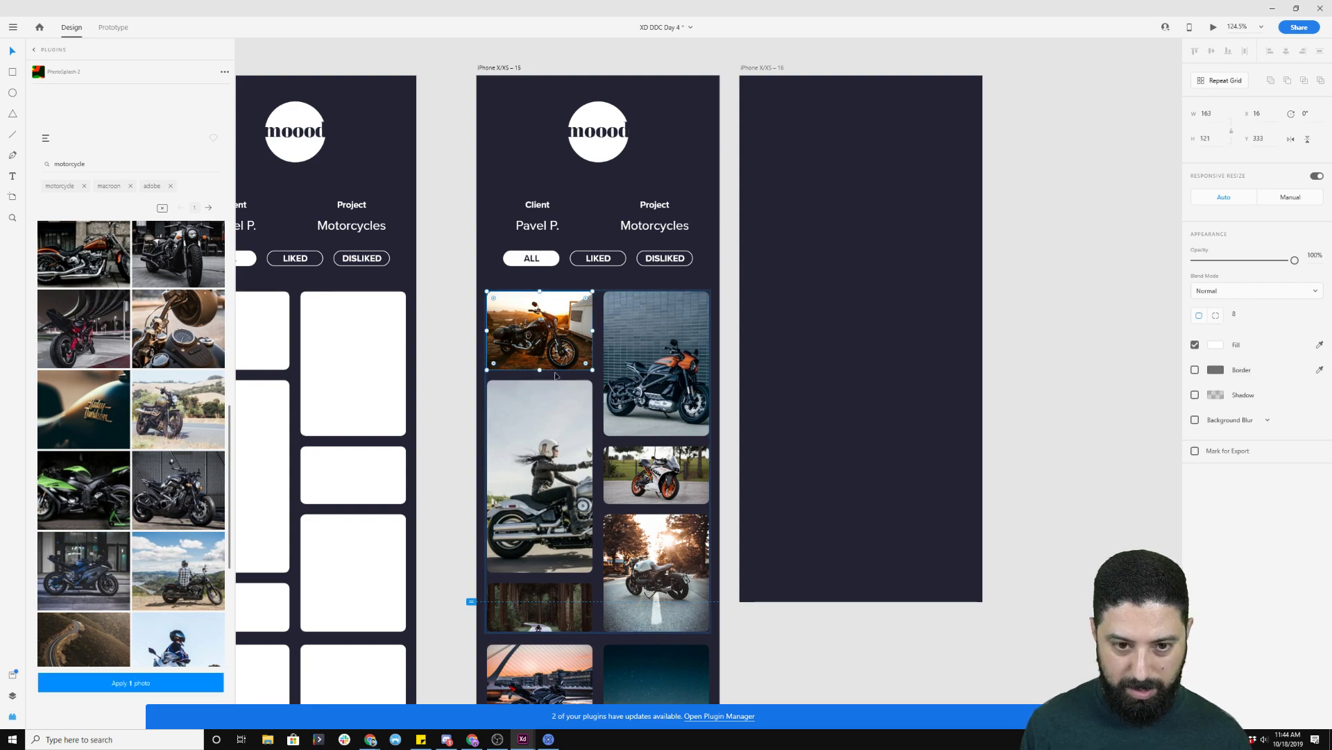
{"action": "scroll", "coordinate": [555, 375], "scroll_direction": "up", "scroll_amount": 5}
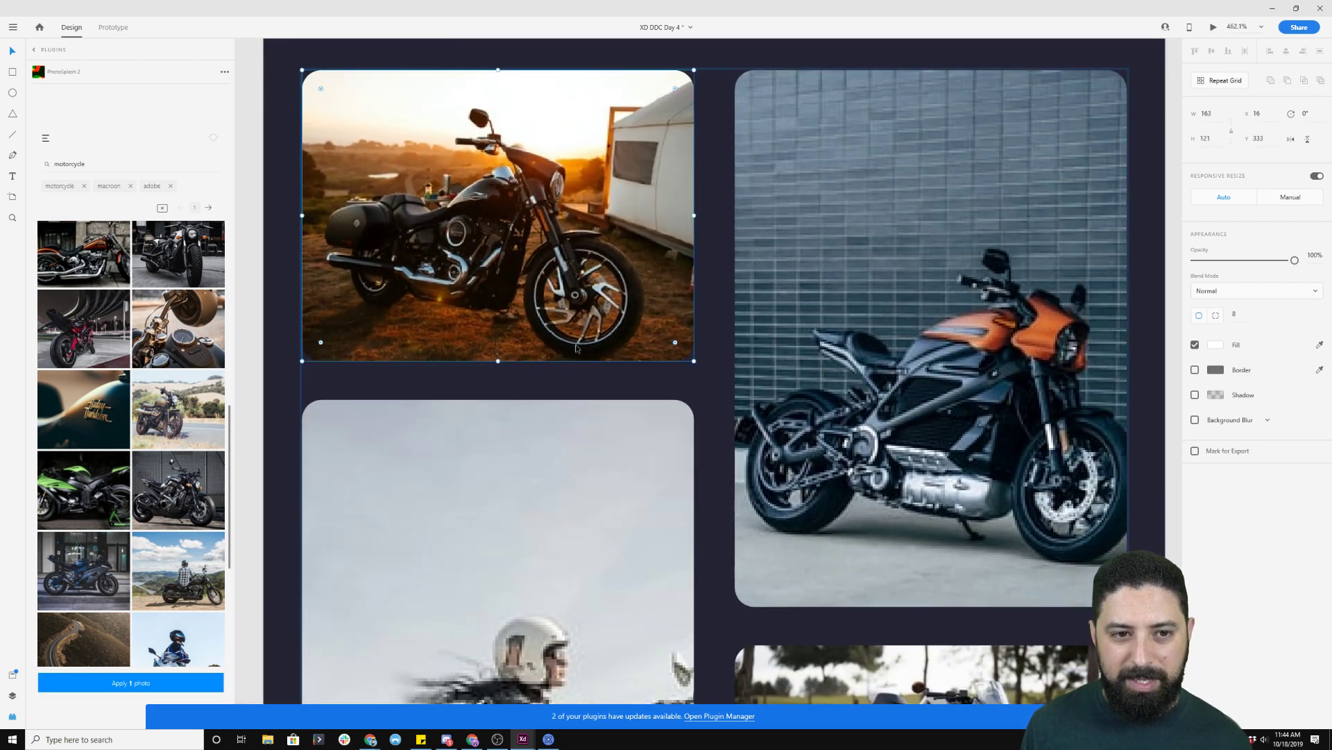
{"action": "scroll", "coordinate": [576, 348], "scroll_direction": "down", "scroll_amount": 8}
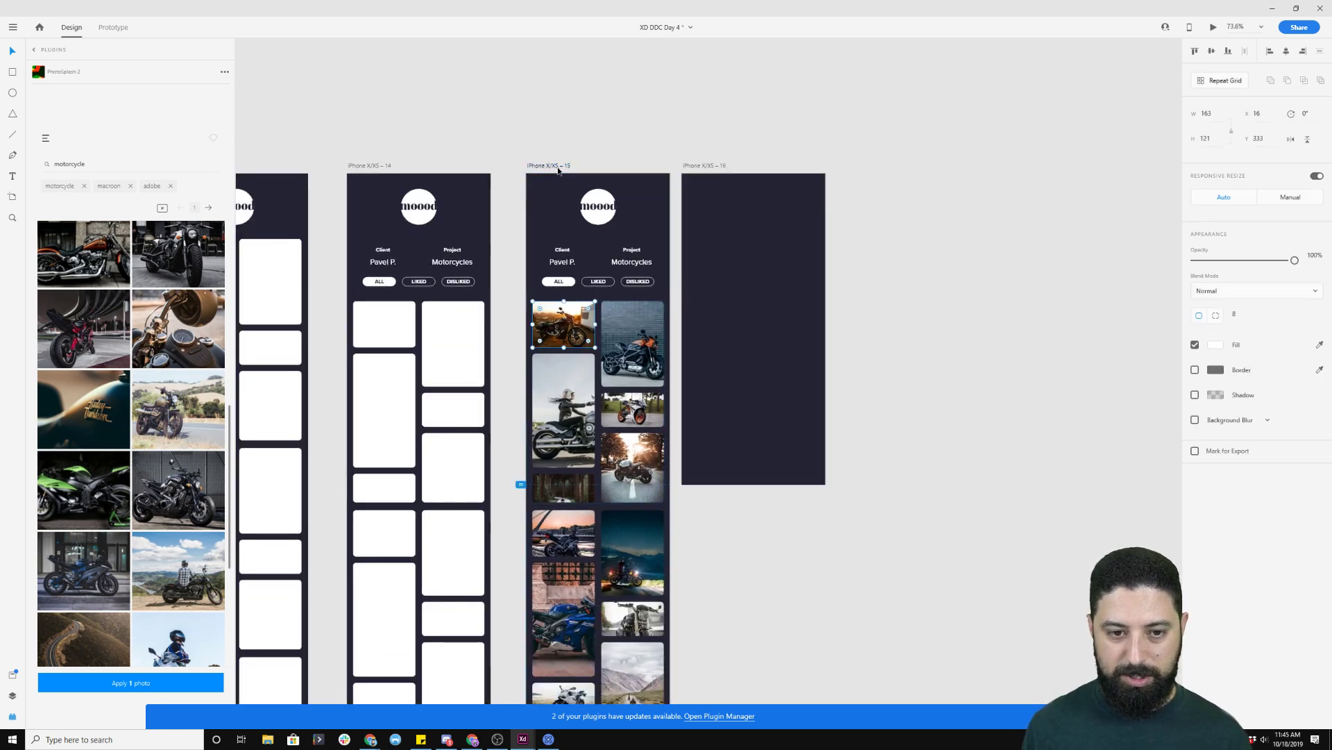
{"action": "left_click", "coordinate": [710, 170]}
{"action": "key", "text": "ctrl+v"}
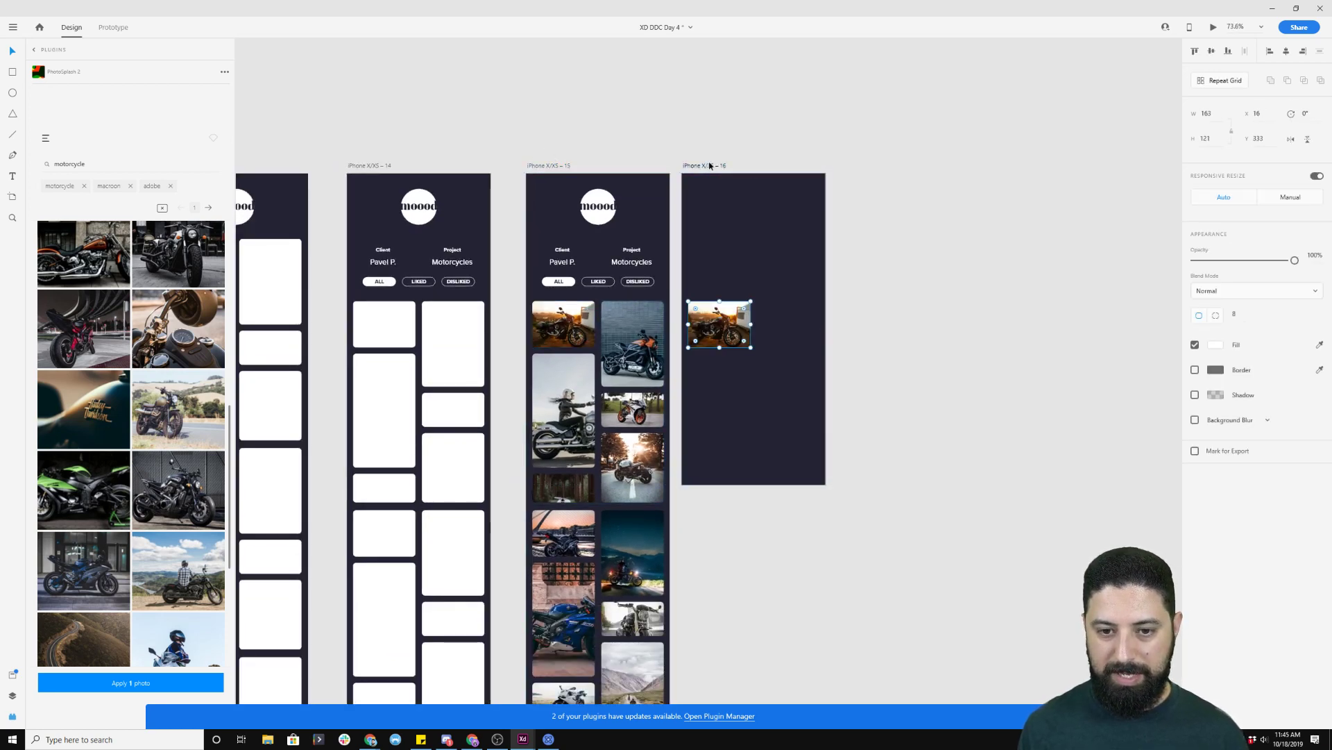
{"action": "scroll", "coordinate": [749, 276], "scroll_direction": "up", "scroll_amount": 4}
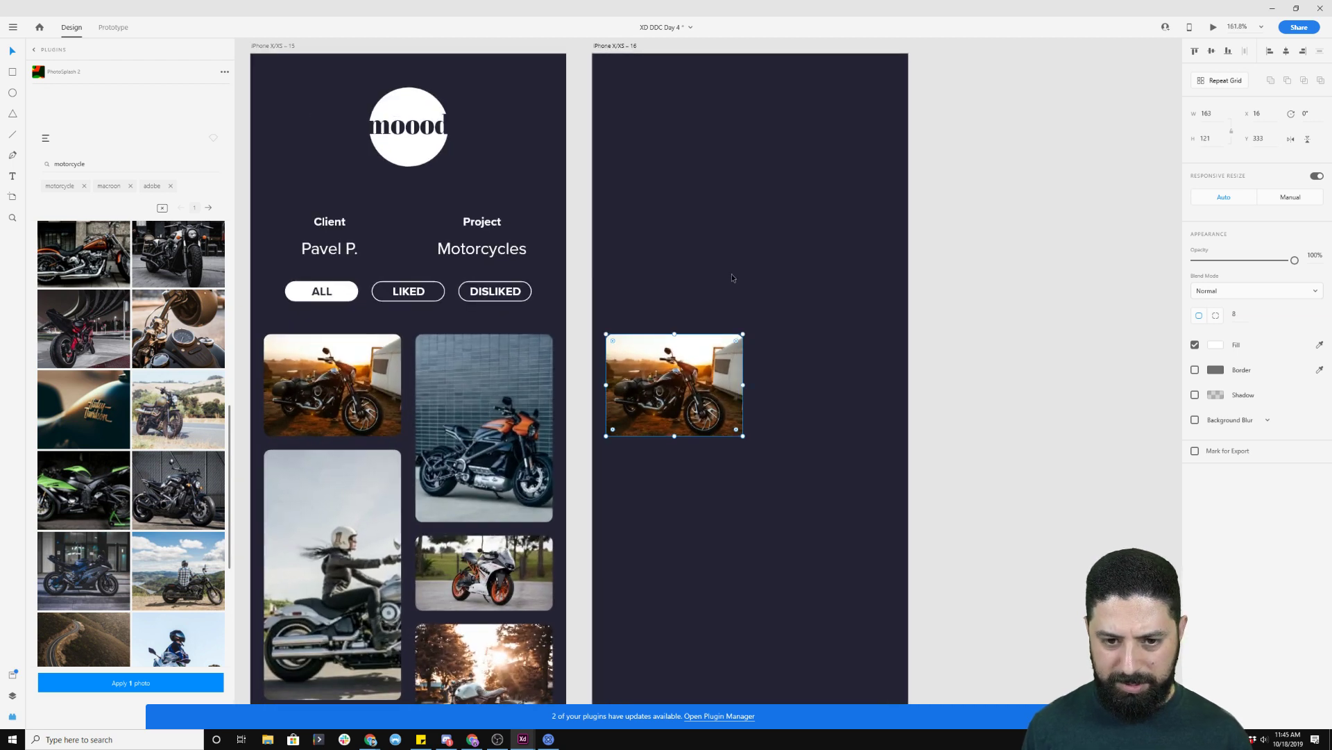
- Draw a white rectangle about 205 by 267 and align it with the empty artboard's top-left corner
{"action": "key", "text": "r"}
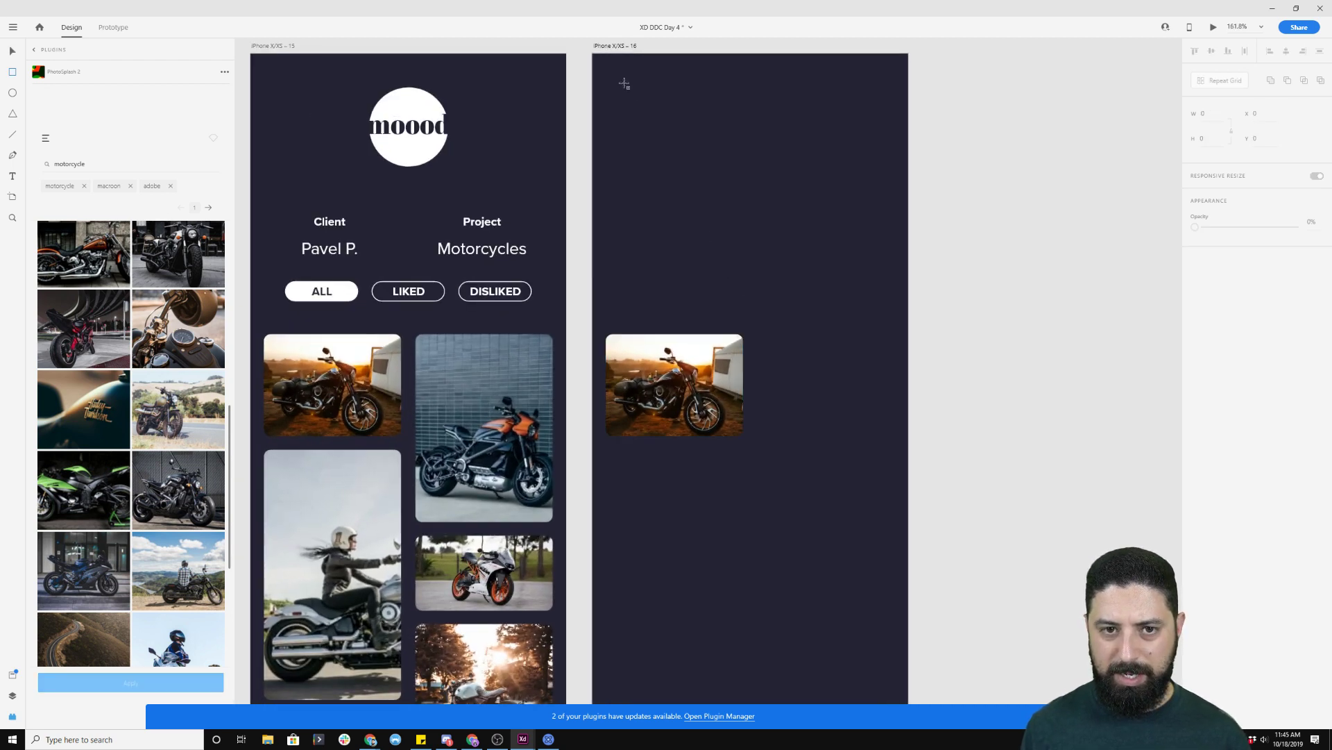
{"action": "left_click_drag", "start_coordinate": [617, 67], "coordinate": [789, 291]}
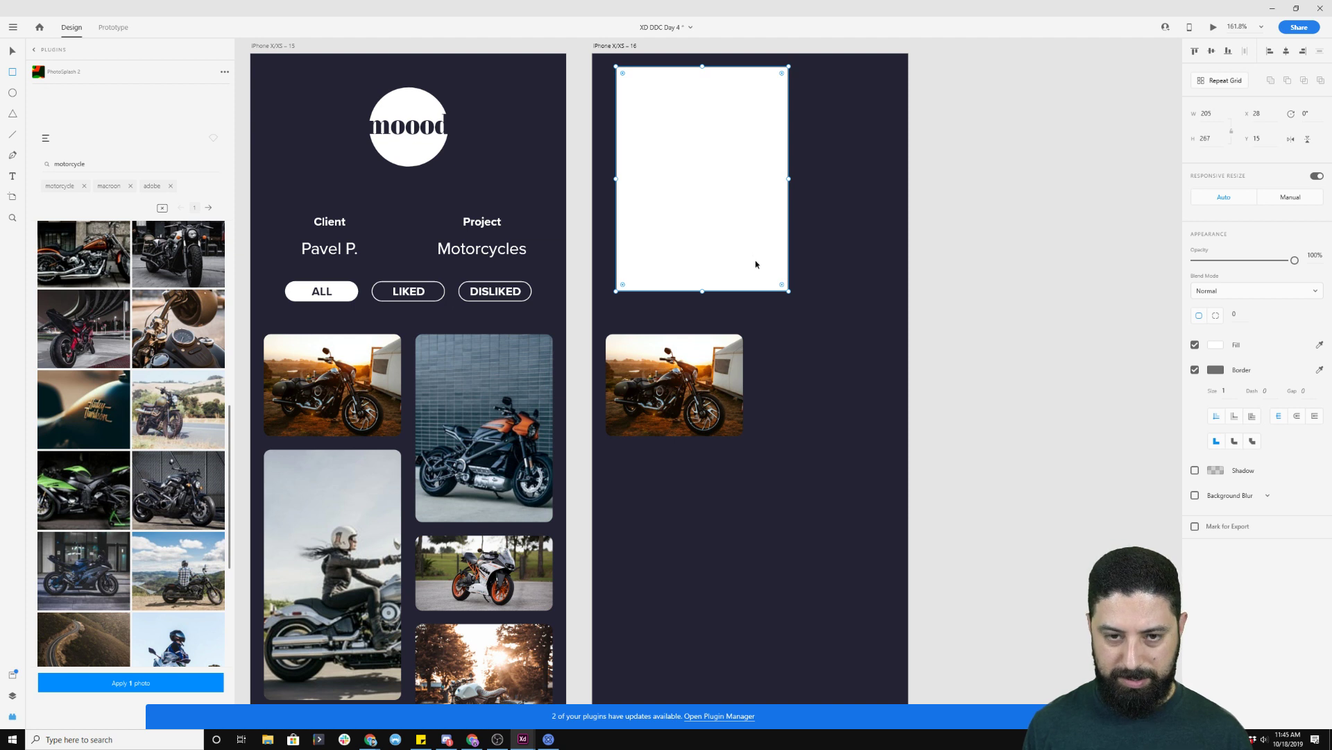
{"action": "left_click_drag", "start_coordinate": [738, 238], "coordinate": [714, 219]}
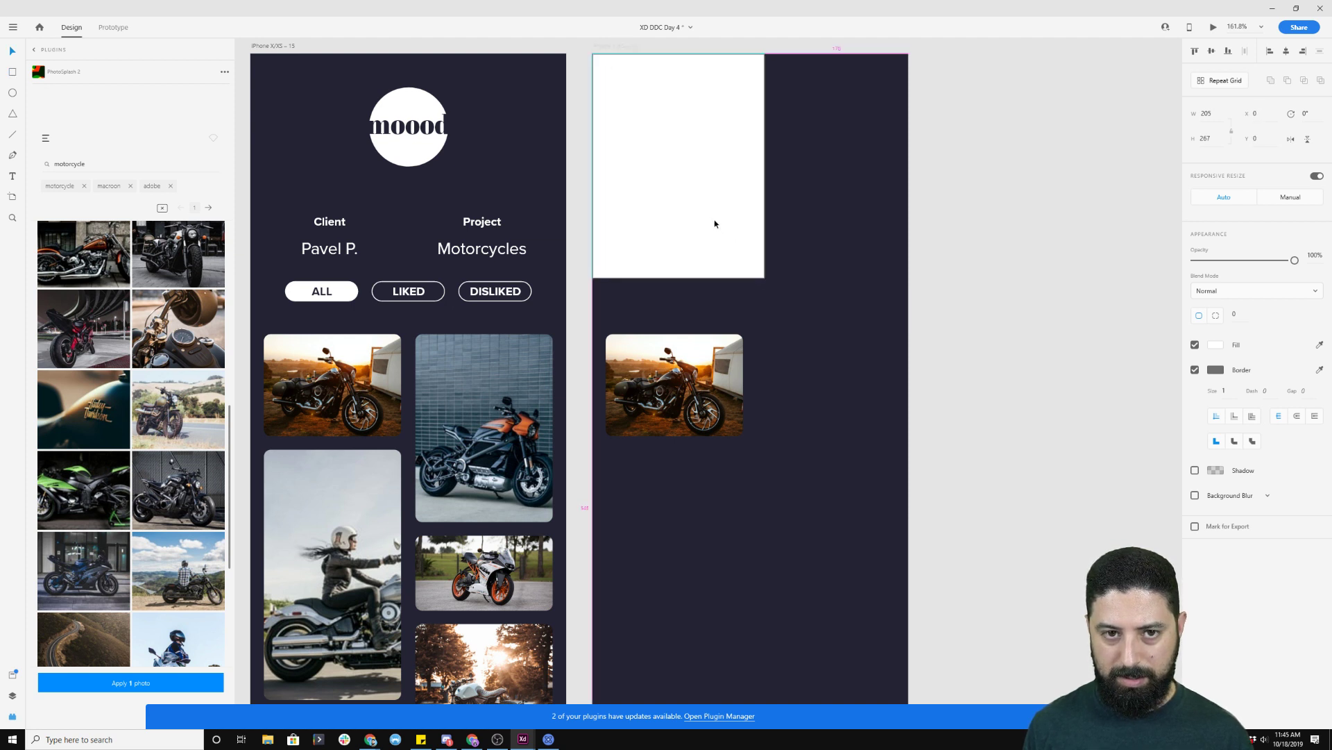
- Turn off the fill of the single-photo artboard and the border of the white rectangle
{"action": "left_click", "coordinate": [621, 45]}
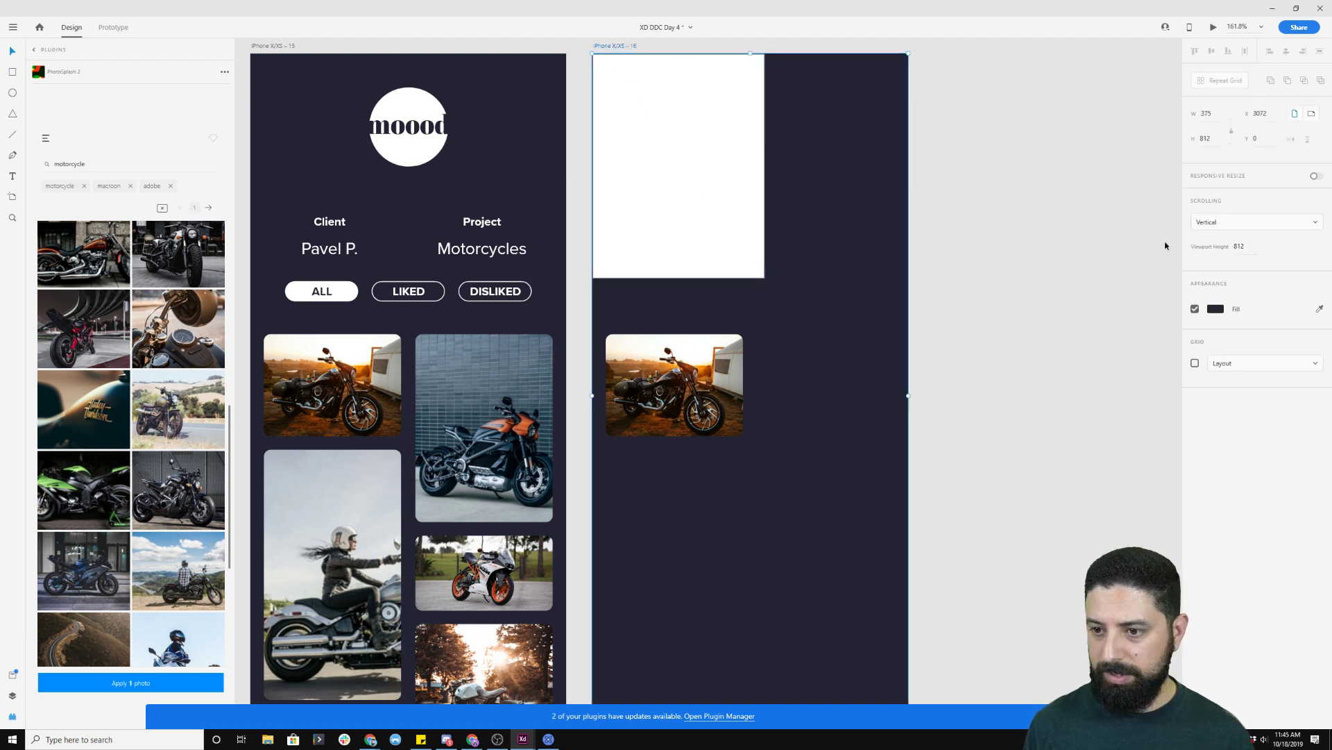
{"action": "left_click", "coordinate": [1195, 309]}
{"action": "left_click", "coordinate": [630, 83]}
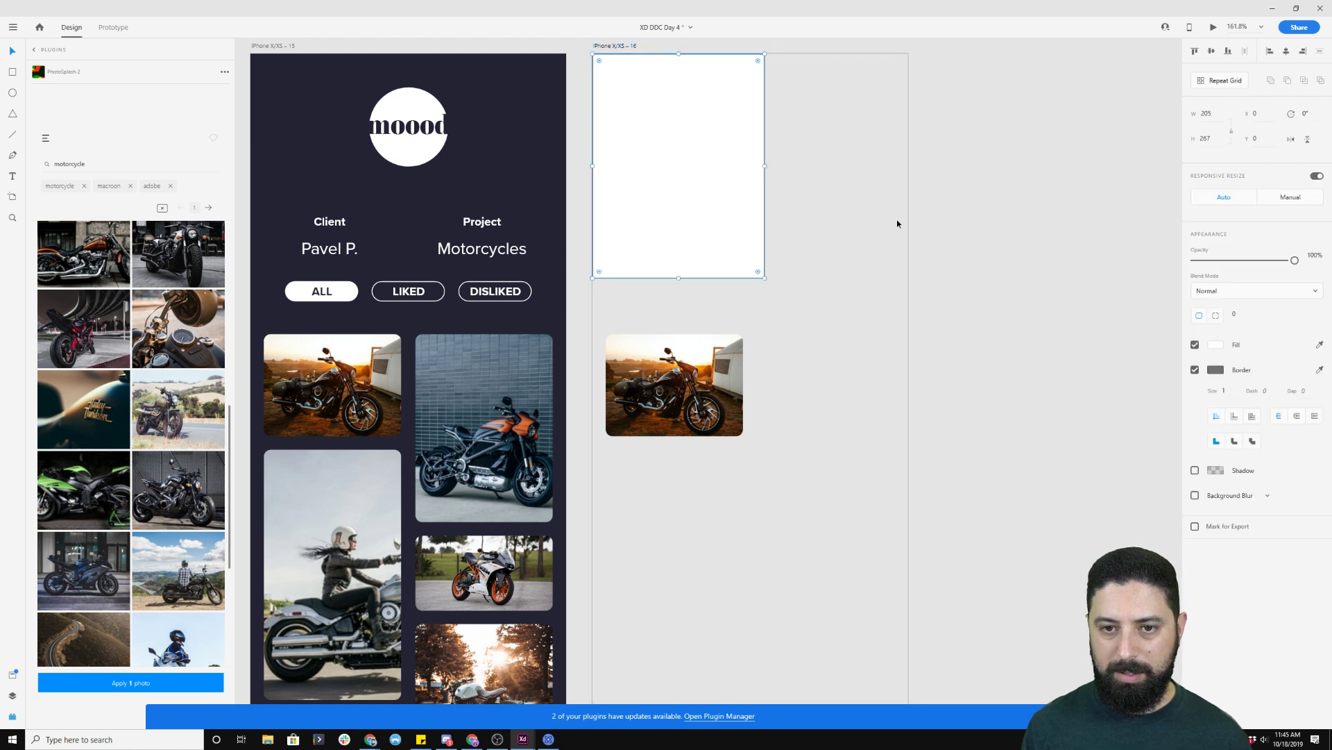
{"action": "left_click", "coordinate": [1195, 369]}
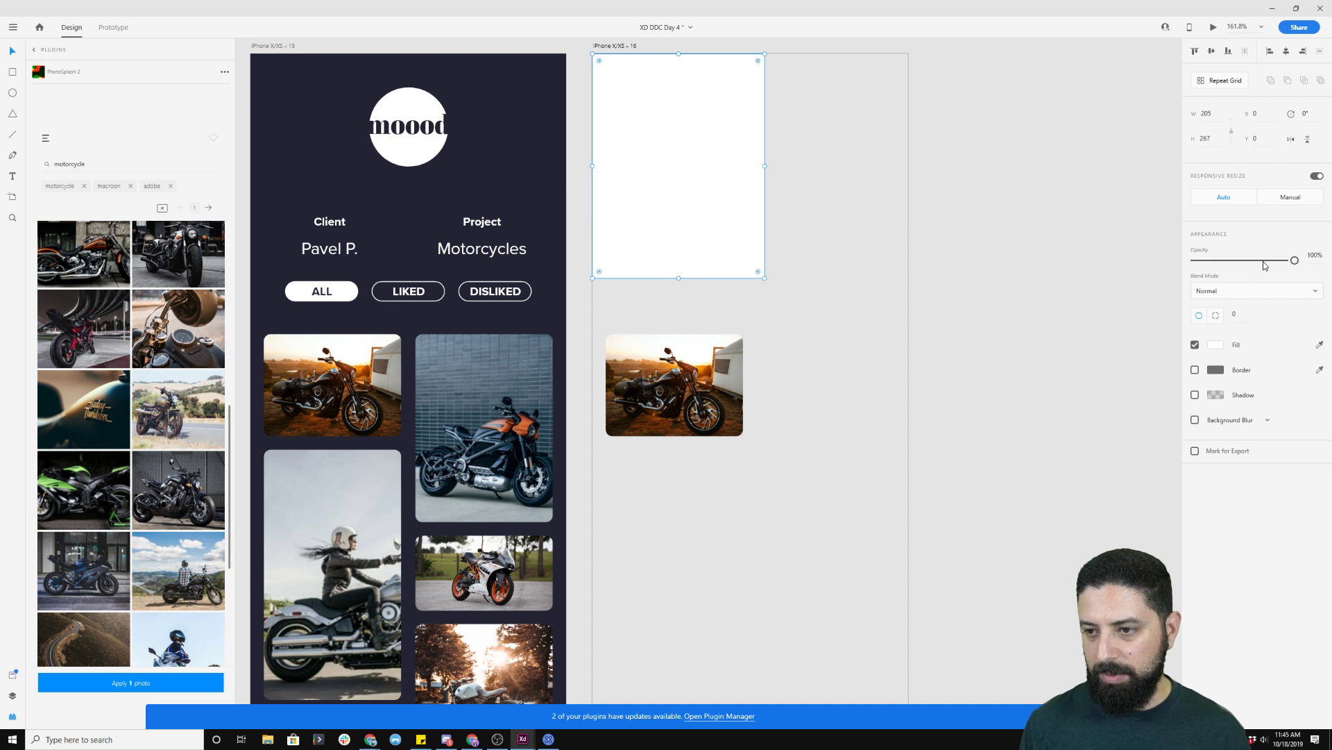
- Enlarge the white rectangle to a width of 375 and the artboard's full height so it covers the whole artboard
{"action": "left_click_drag", "start_coordinate": [766, 283], "coordinate": [846, 324]}
{"action": "left_click", "coordinate": [675, 377]}
{"action": "left_click", "coordinate": [702, 289]}
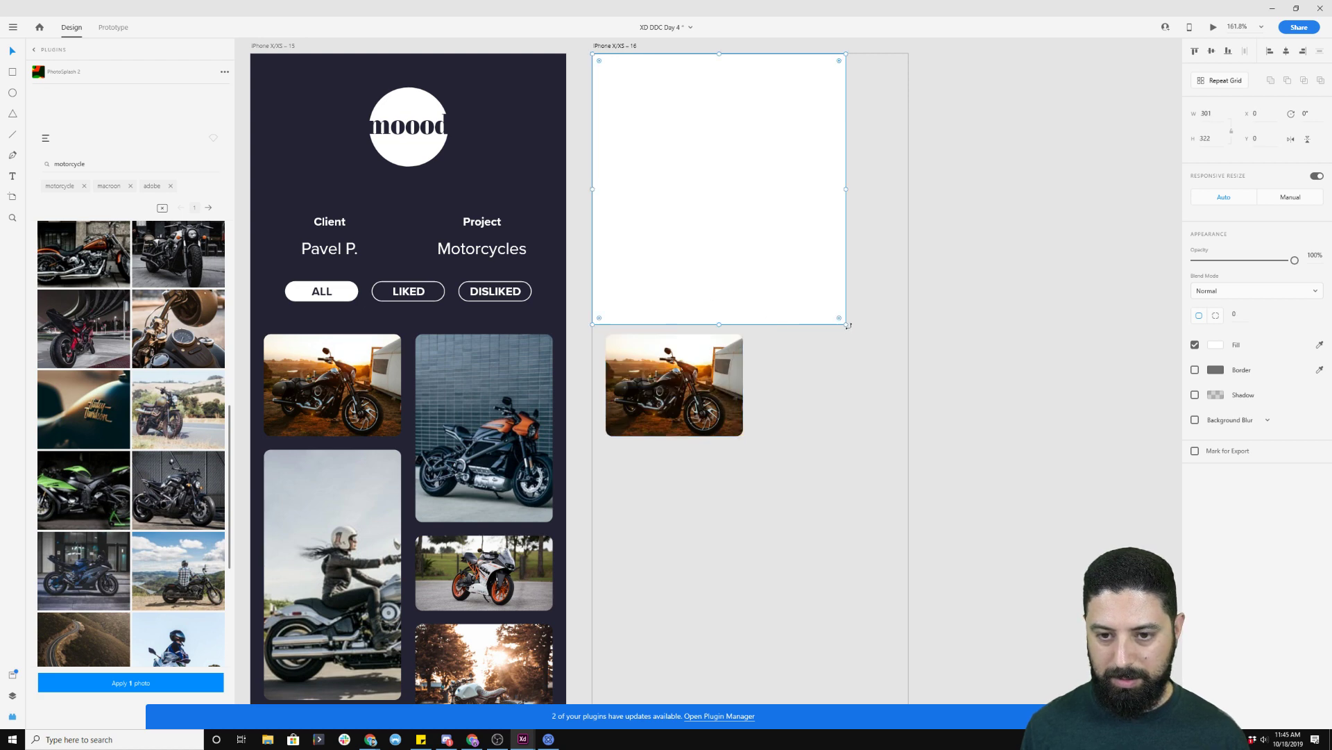
{"action": "left_click_drag", "start_coordinate": [846, 324], "coordinate": [852, 632]}
{"action": "scroll", "coordinate": [895, 581], "scroll_direction": "down", "scroll_amount": 5}
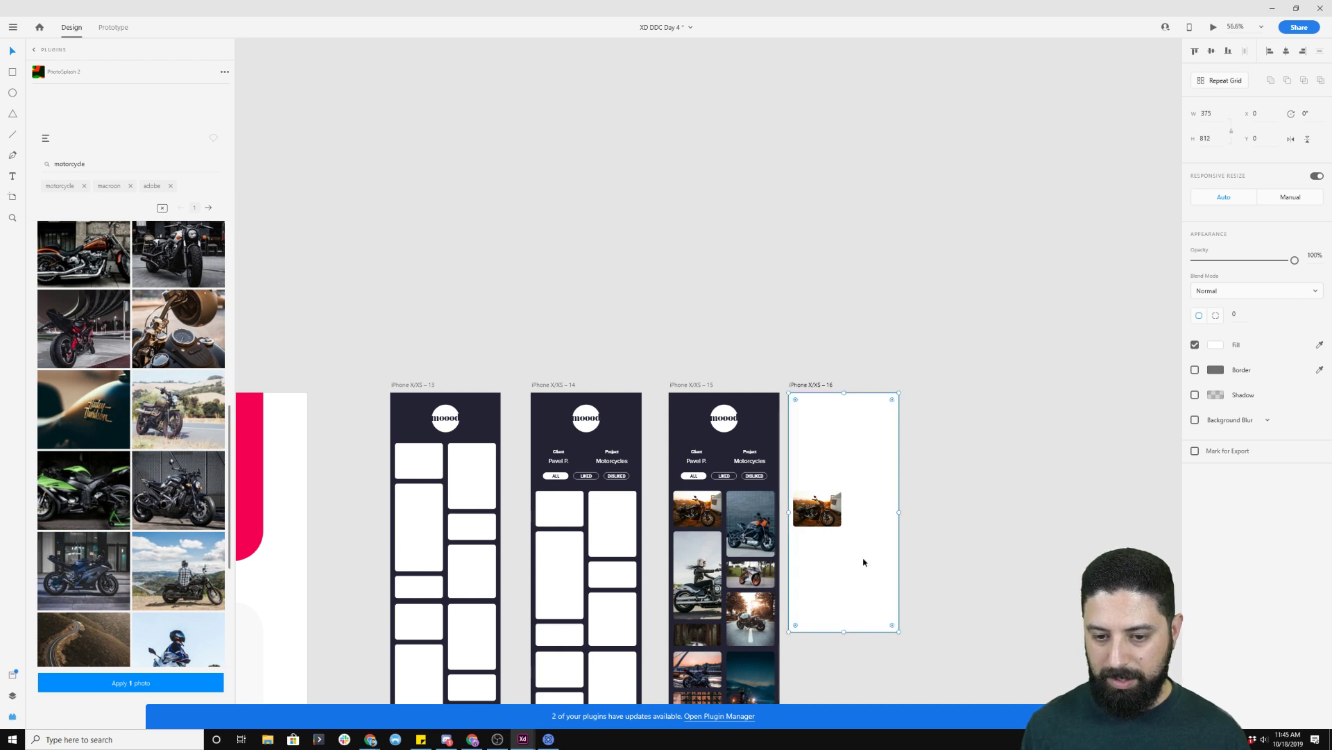
- Enlarge the sunset motorcycle photo to 375 by 279, align it with the artboard's top edge and square off its corners
{"action": "scroll", "coordinate": [864, 561], "scroll_direction": "up", "scroll_amount": 5}
{"action": "left_click_drag", "start_coordinate": [757, 429], "coordinate": [832, 227]}
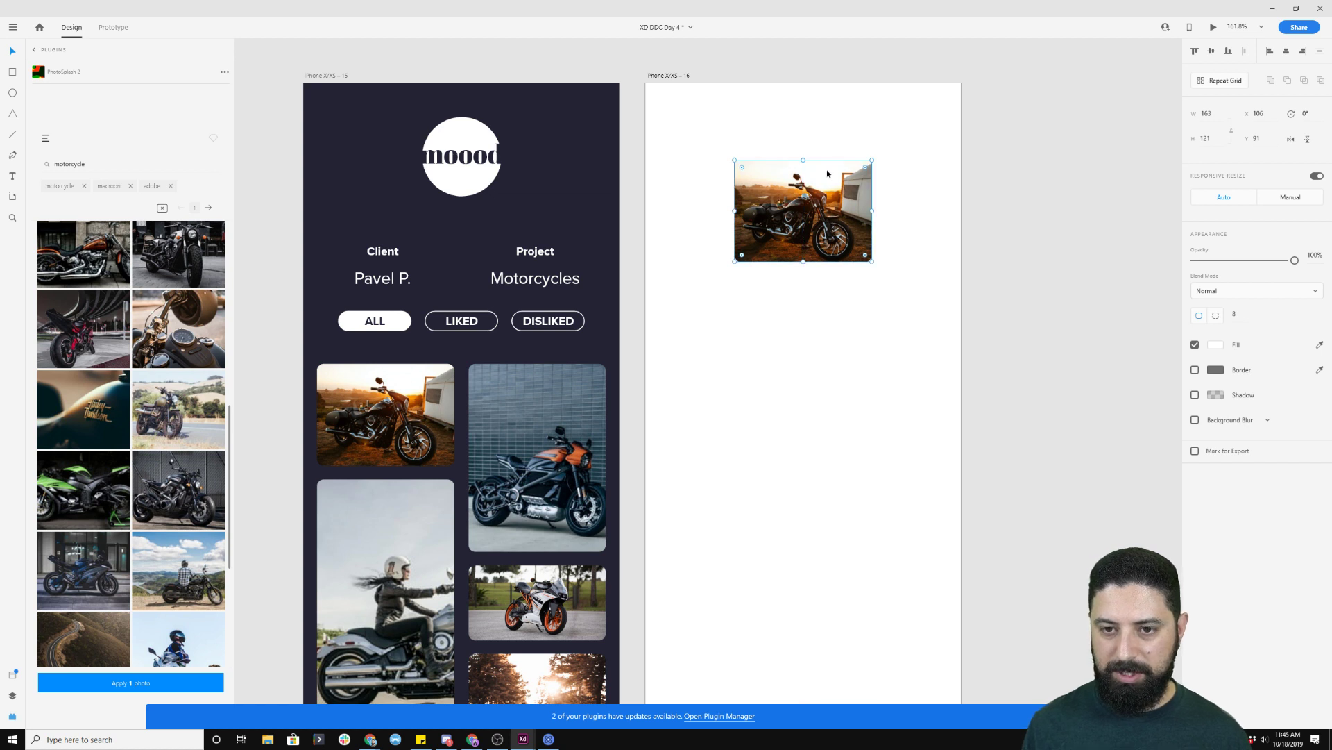
{"action": "left_click_drag", "start_coordinate": [872, 160], "coordinate": [962, 72]}
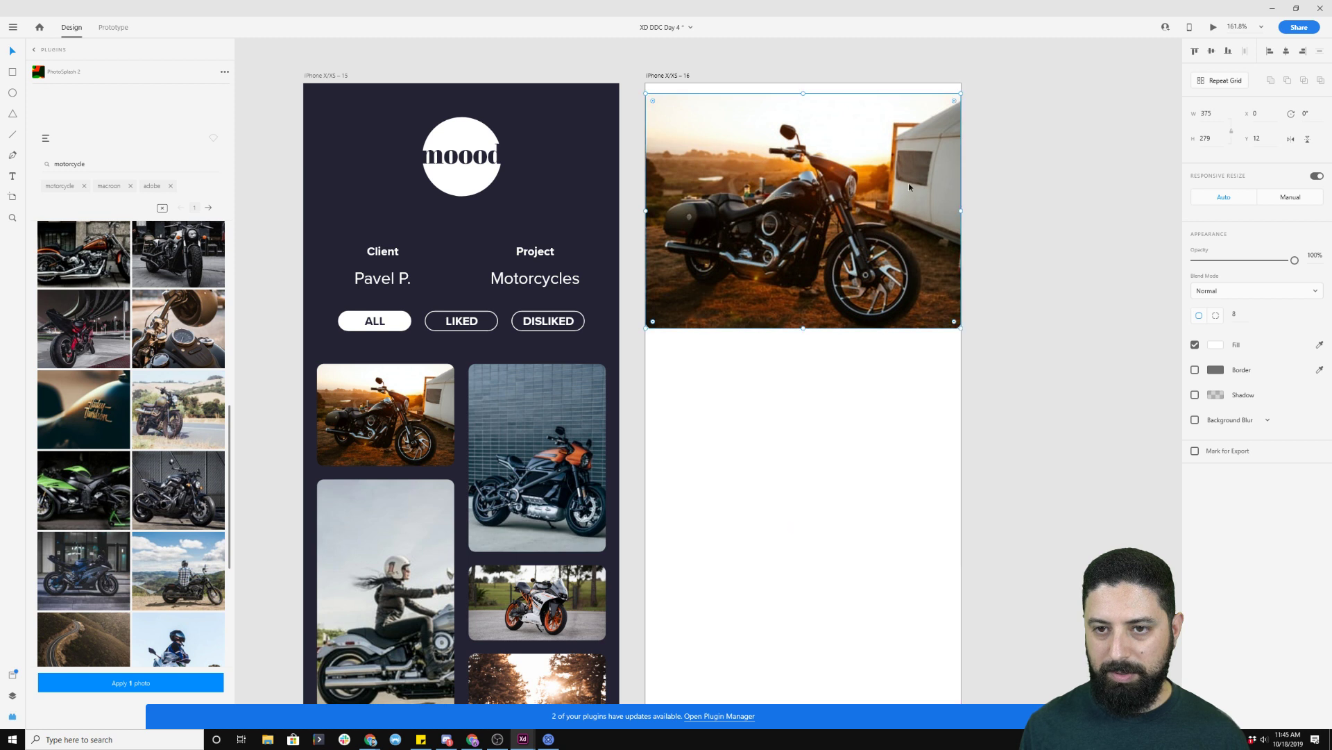
{"action": "left_click_drag", "start_coordinate": [909, 183], "coordinate": [907, 173]}
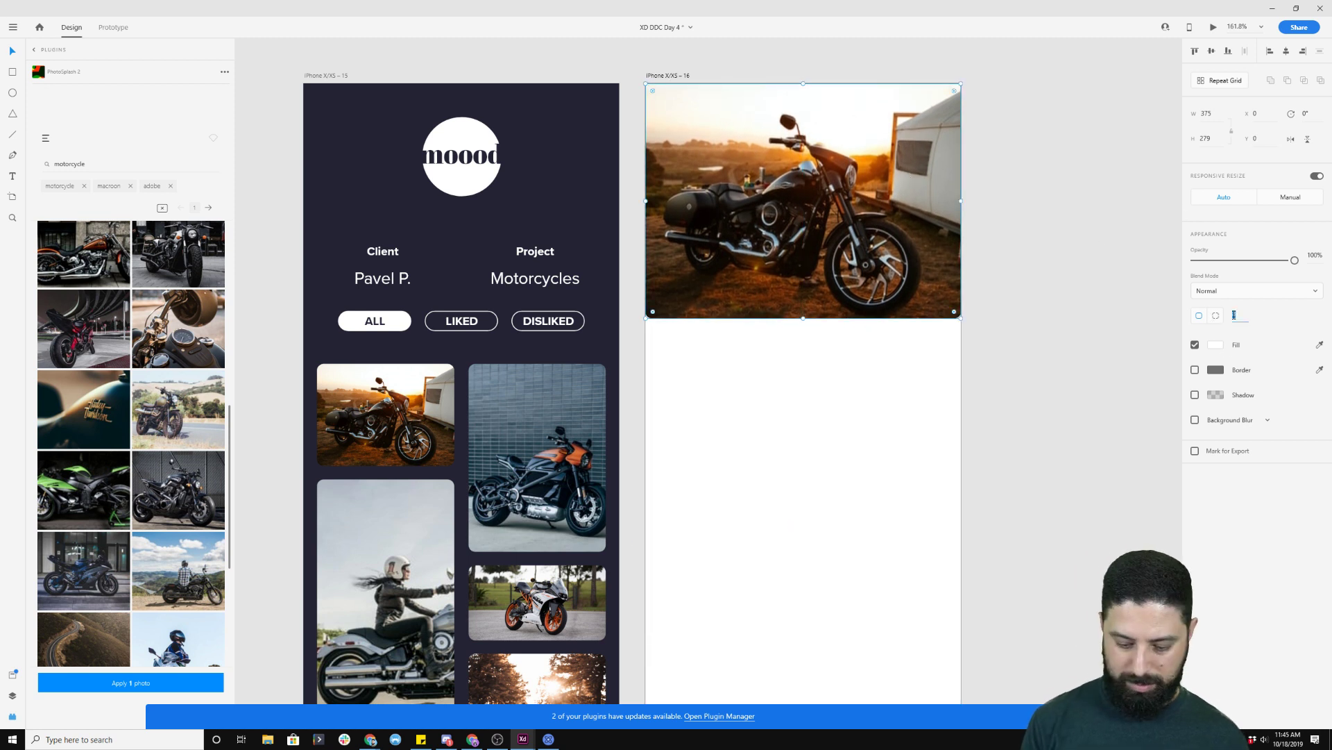
{"action": "left_click", "coordinate": [1034, 377]}
{"action": "scroll", "coordinate": [1034, 375], "scroll_direction": "down", "scroll_amount": 4}
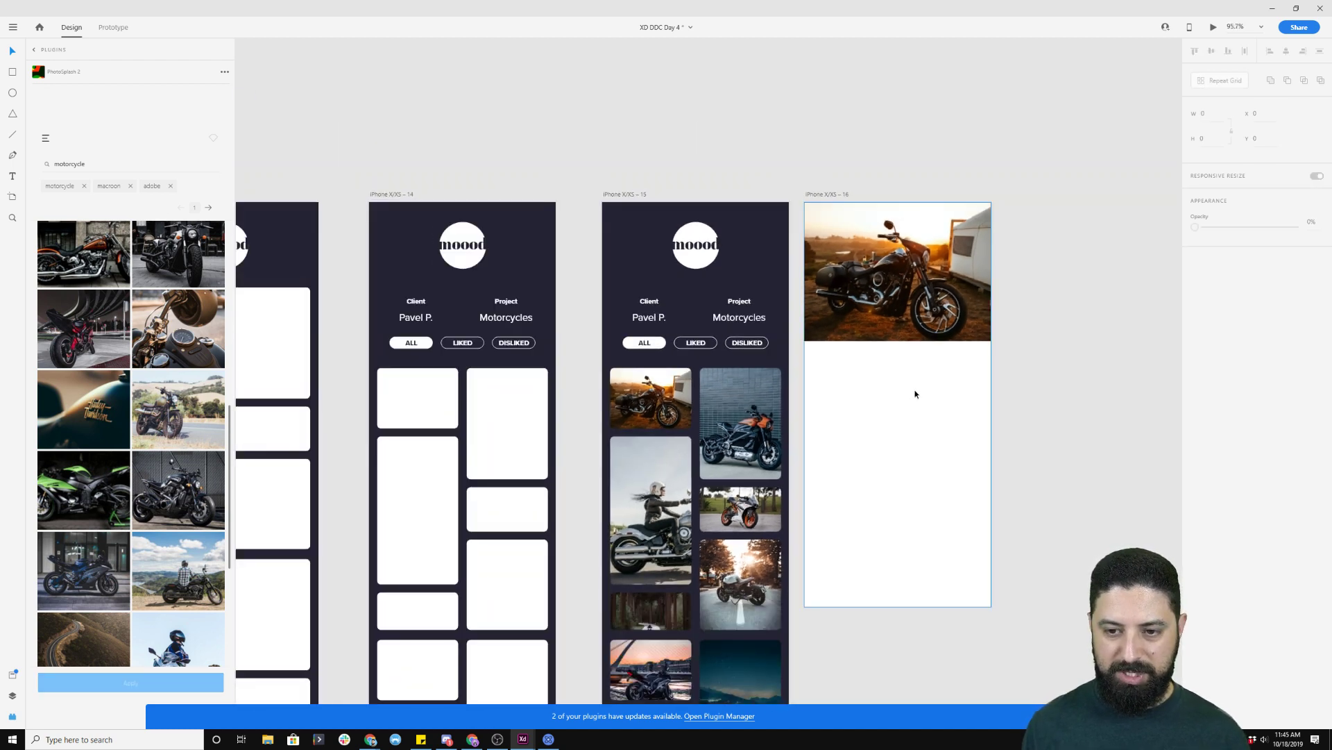
- Draw a borderless rectangle about 266 by 79 just below the motorcycle photo
{"action": "scroll", "coordinate": [915, 393], "scroll_direction": "up", "scroll_amount": 2}
{"action": "key", "text": "r"}
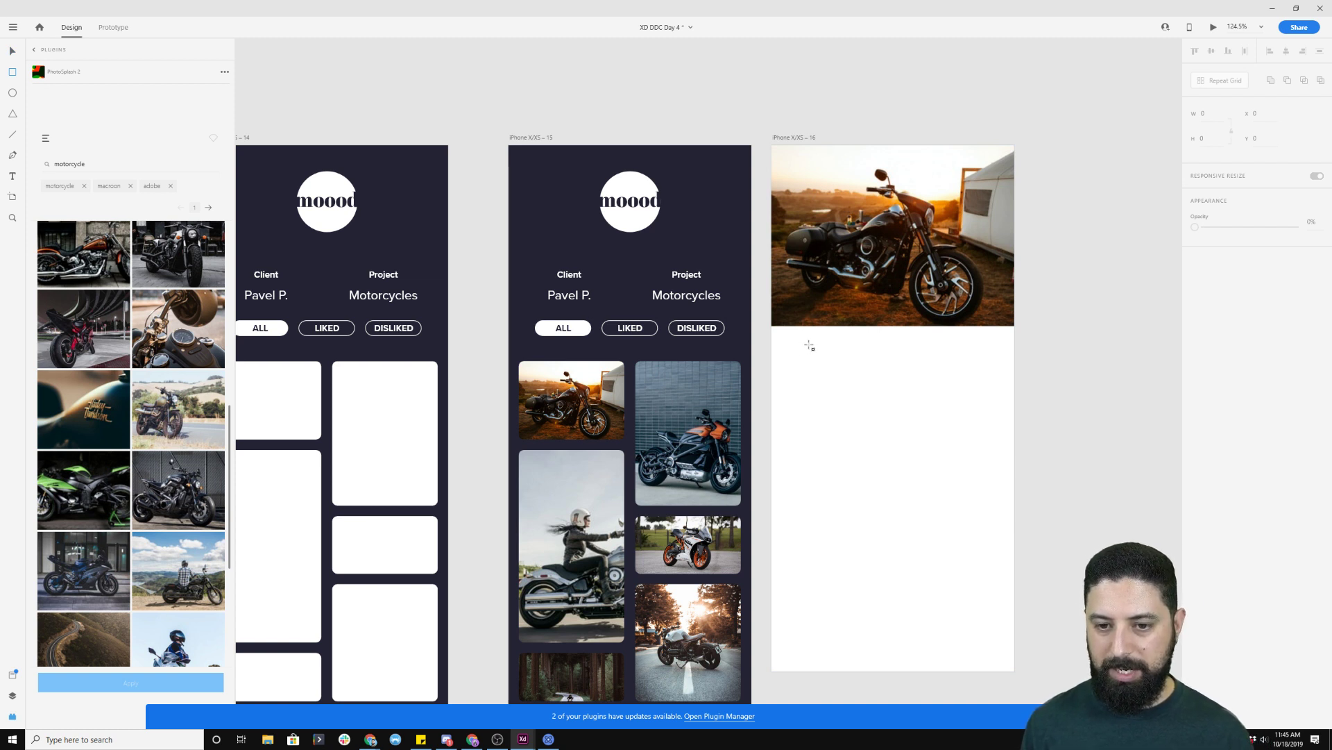
{"action": "mouse_move", "coordinate": [809, 344]}
{"action": "left_mouse_down"}
{"action": "mouse_move", "coordinate": [909, 399]}
{"action": "mouse_move", "coordinate": [980, 394]}
{"action": "left_mouse_up"}
{"action": "left_click", "coordinate": [1195, 370]}
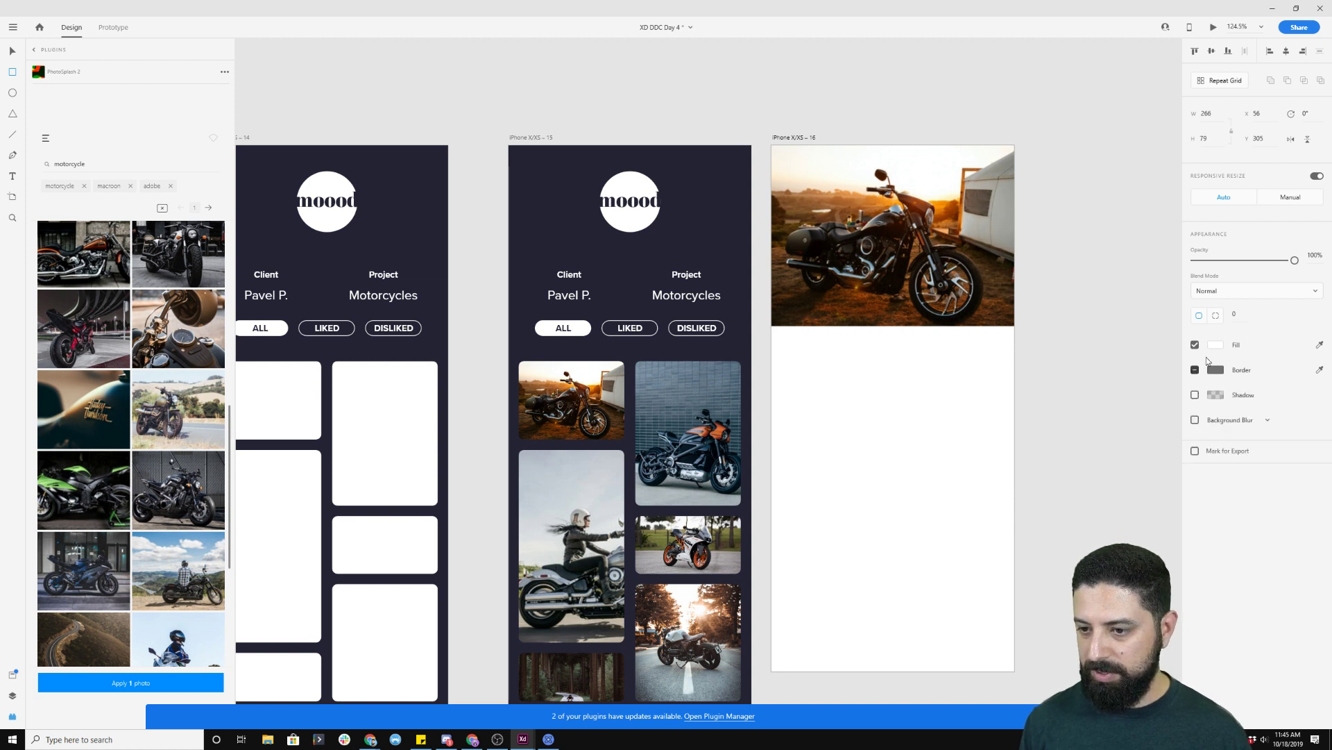
- Fill the new rectangle below the photo with bright green and nudge it into position
{"action": "left_click", "coordinate": [1216, 344]}
{"action": "left_click", "coordinate": [1179, 390]}
{"action": "left_click", "coordinate": [713, 225]}
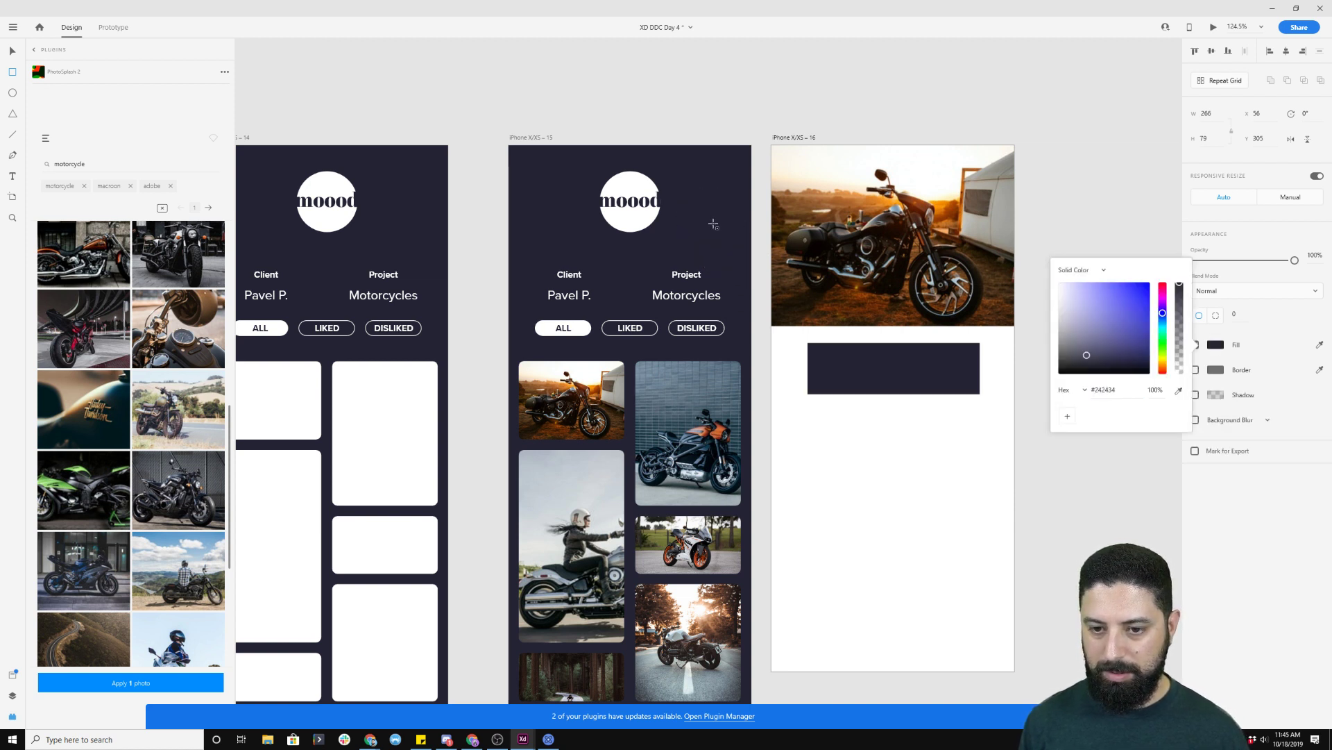
{"action": "left_click", "coordinate": [1164, 342]}
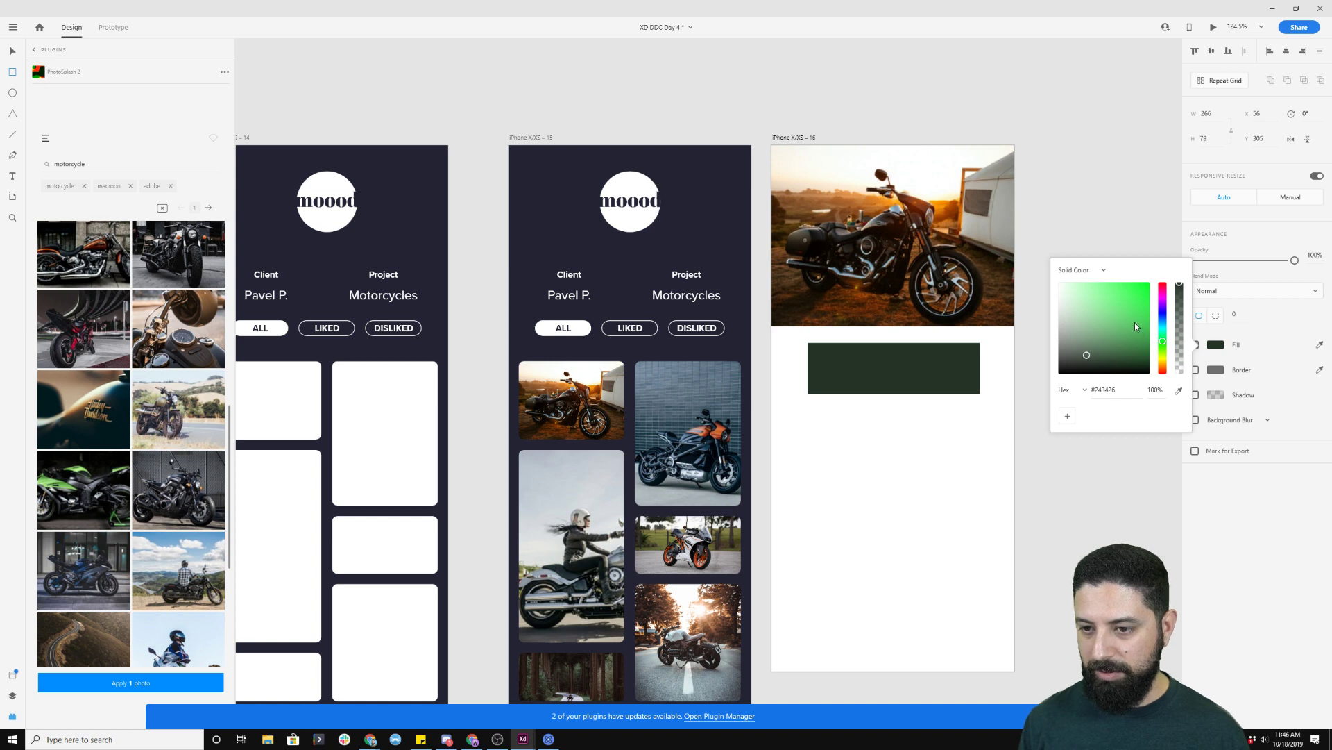
{"action": "left_click_drag", "start_coordinate": [1134, 322], "coordinate": [1160, 298]}
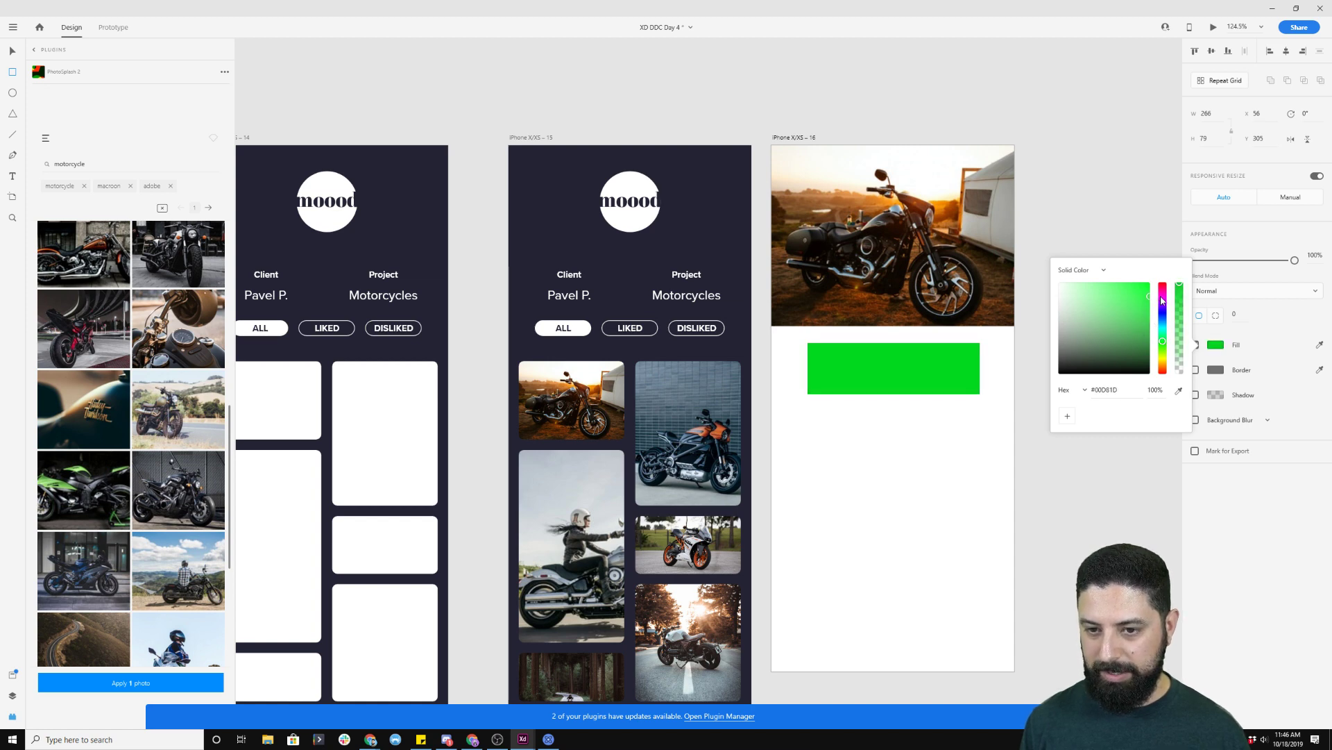
{"action": "left_click_drag", "start_coordinate": [941, 390], "coordinate": [921, 374]}
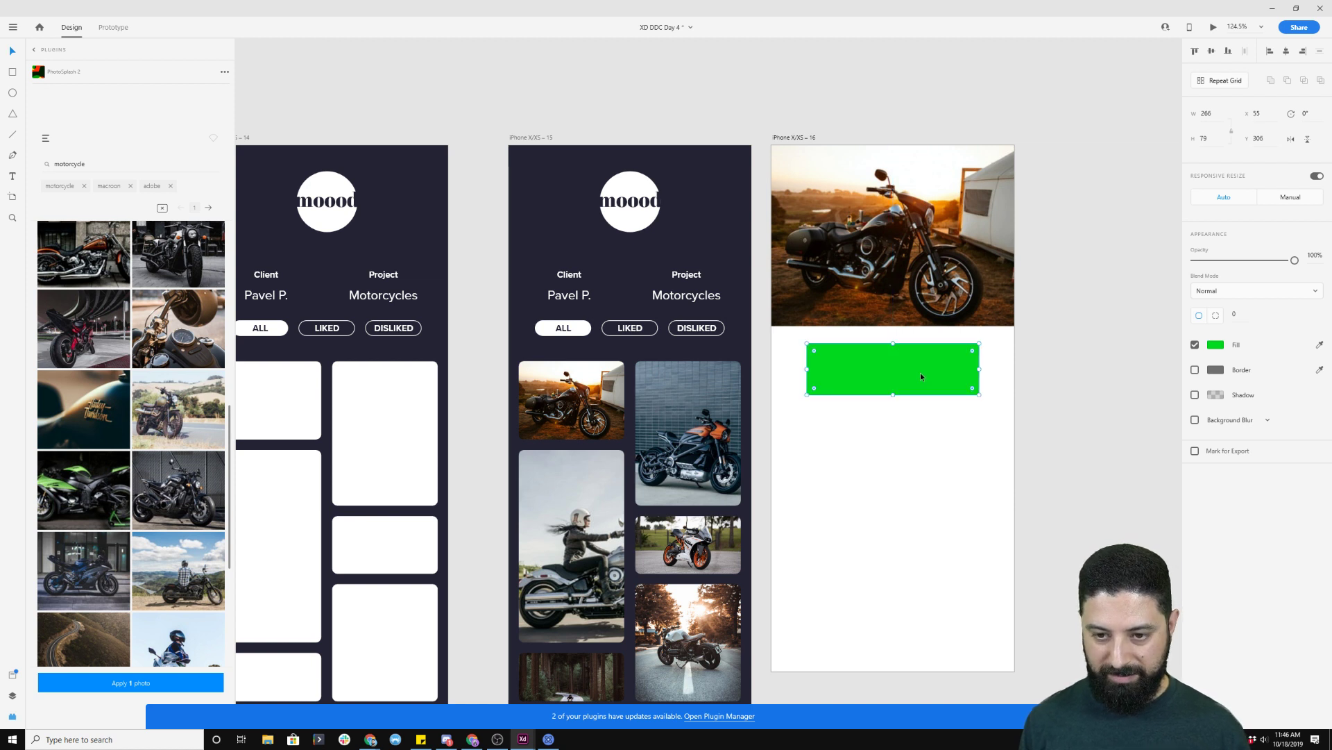
- Add the white text label "I LIKE IT" in the middle of the green rectangle
{"action": "key", "text": "t"}
{"action": "left_click", "coordinate": [894, 371]}
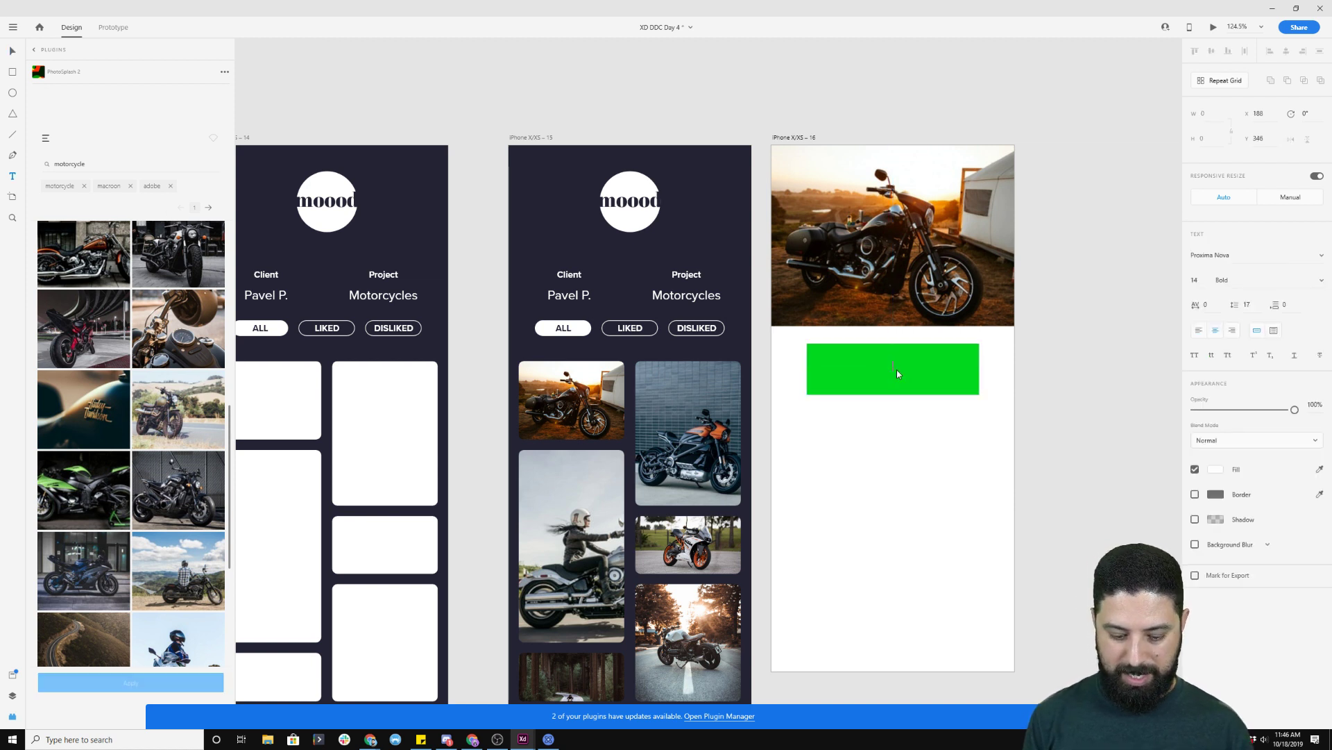
{"action": "type", "text": "I LIKE IT"}
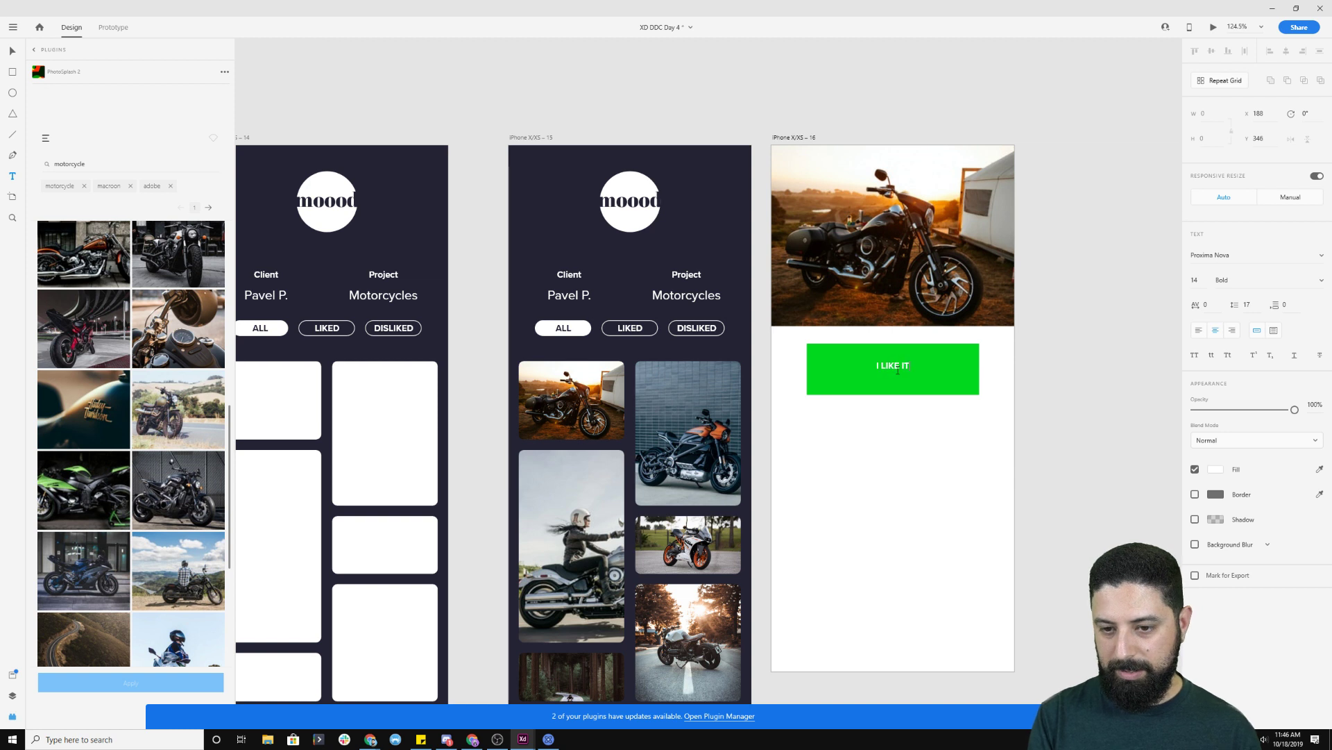
{"action": "key", "text": "Escape"}
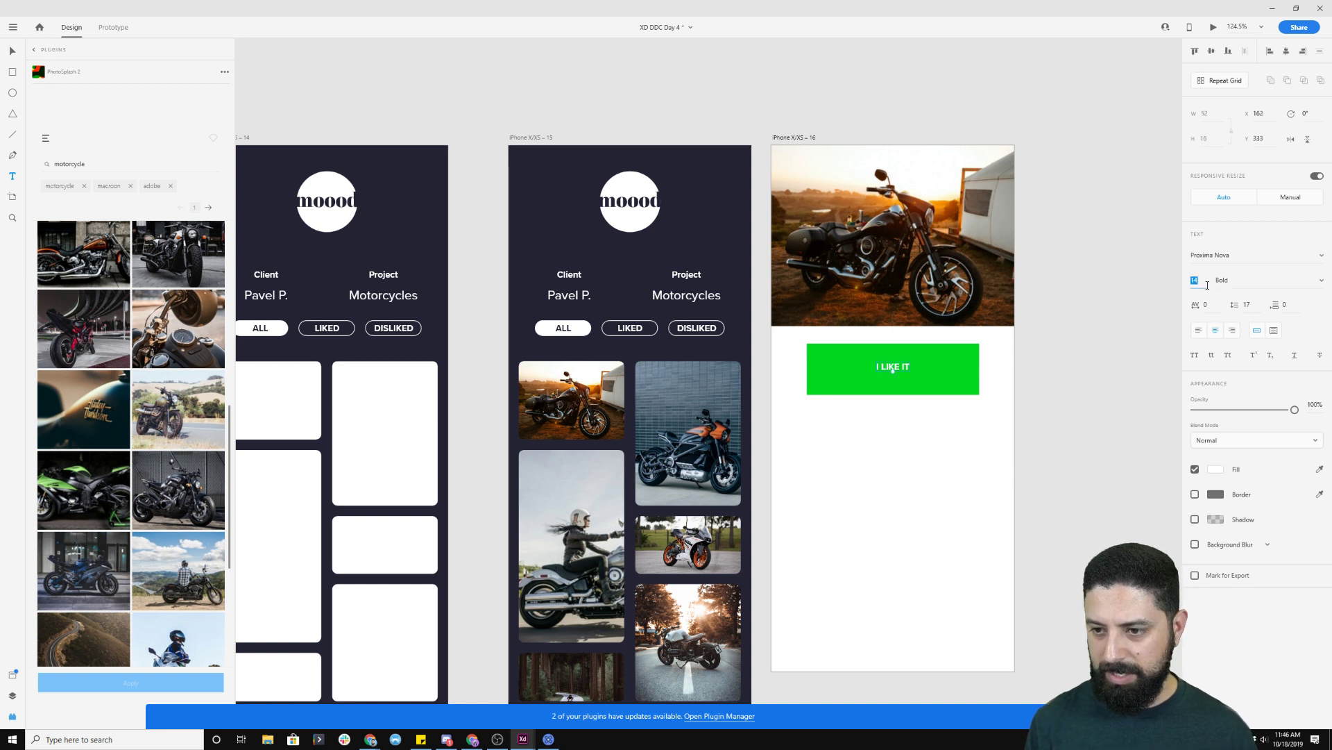
- Try a font size of 32 for the "I LIKE IT" label, and undo the size change
{"action": "type", "text": "32"}
{"action": "key", "text": "Return"}
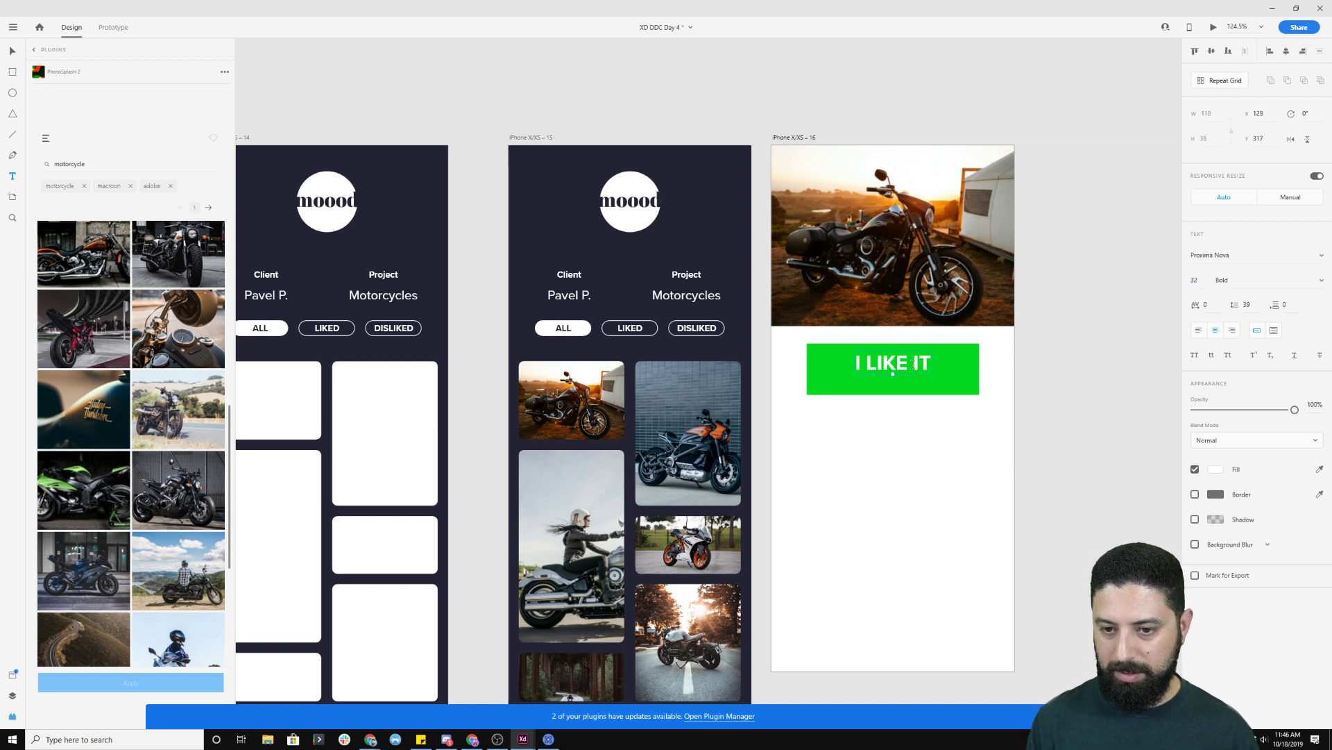
{"action": "key", "text": "v"}
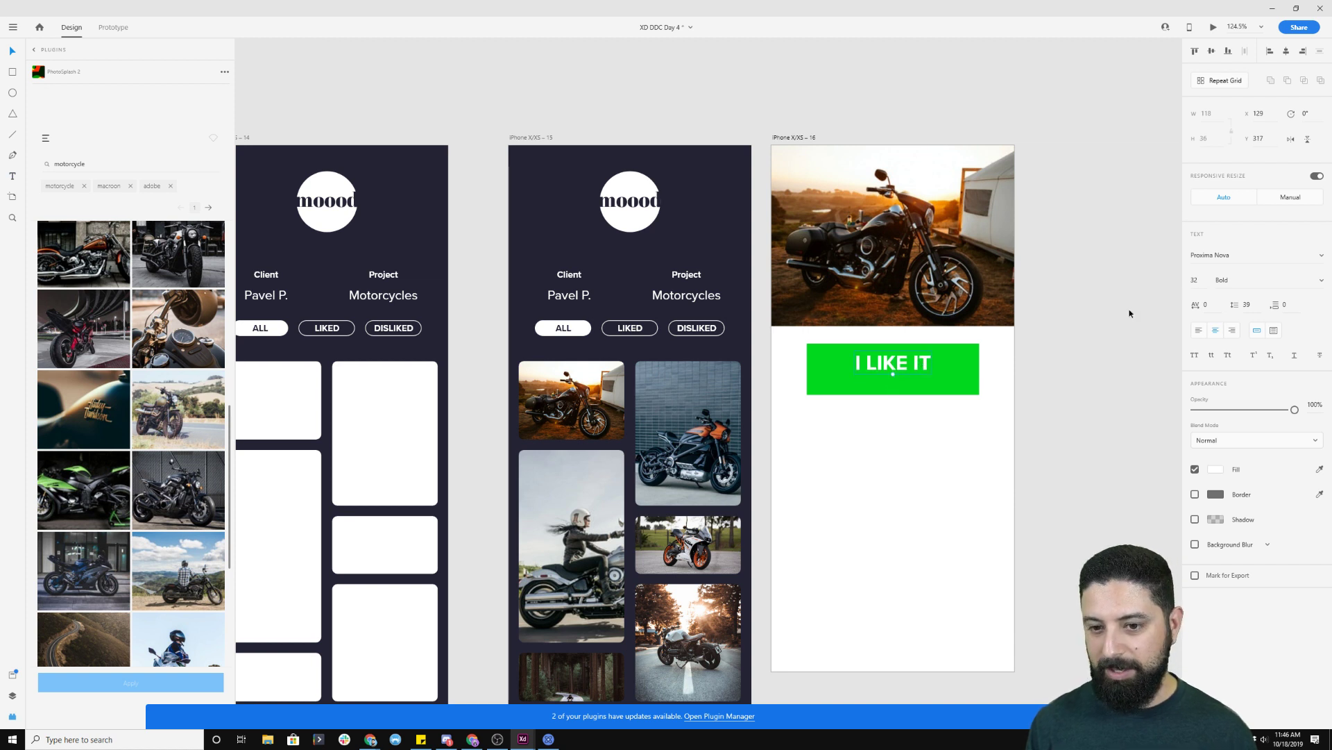
{"action": "key", "text": "ctrl+z"}
- Shrink the green rectangle to a compact button and center the "I LIKE IT" label on it
{"action": "left_click", "coordinate": [959, 364]}
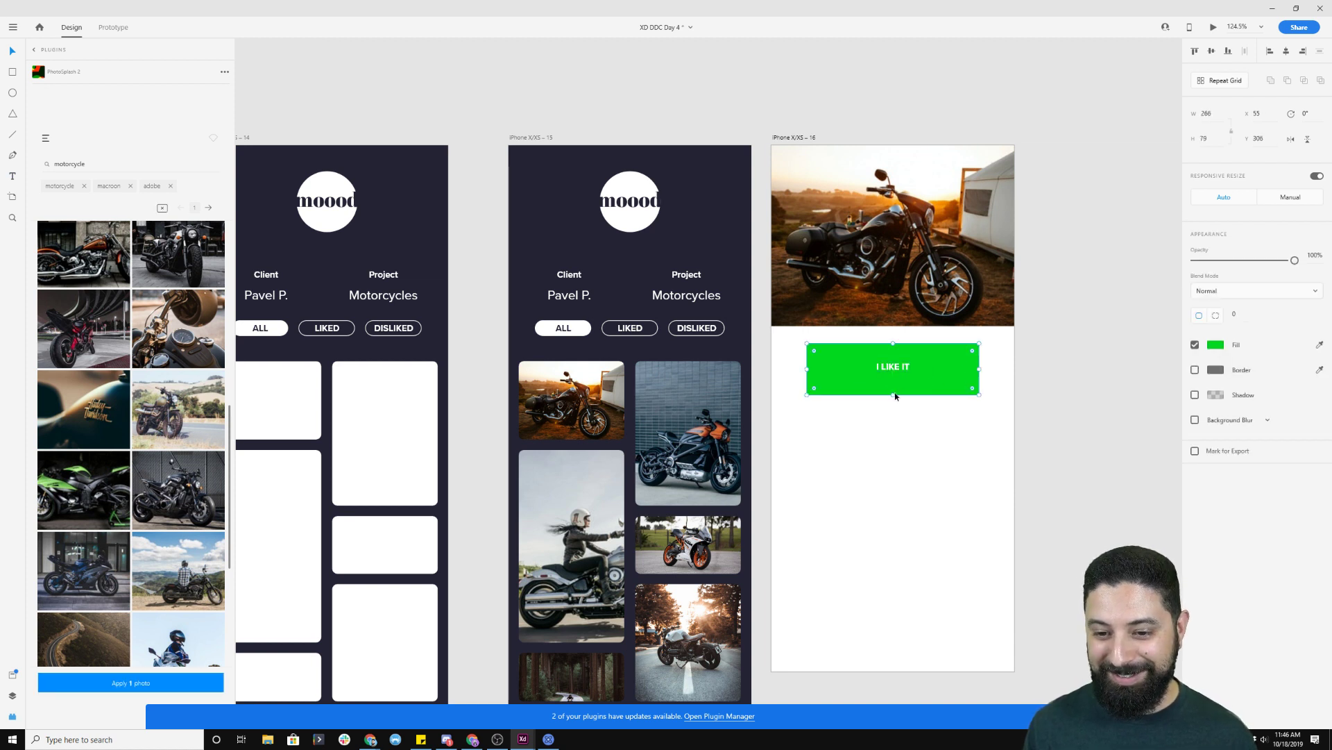
{"action": "left_click_drag", "start_coordinate": [895, 396], "coordinate": [894, 376]}
{"action": "left_click_drag", "start_coordinate": [980, 359], "coordinate": [848, 359]}
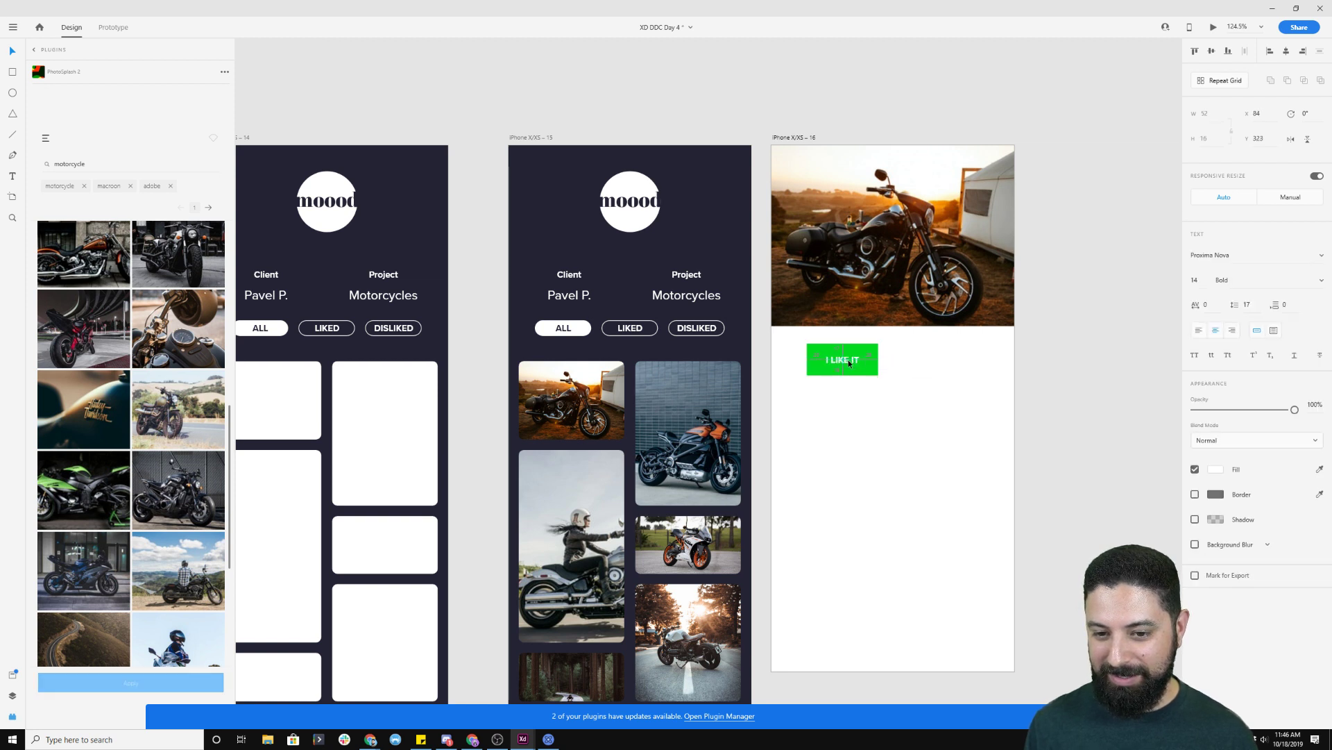
{"action": "key", "text": "Escape"}
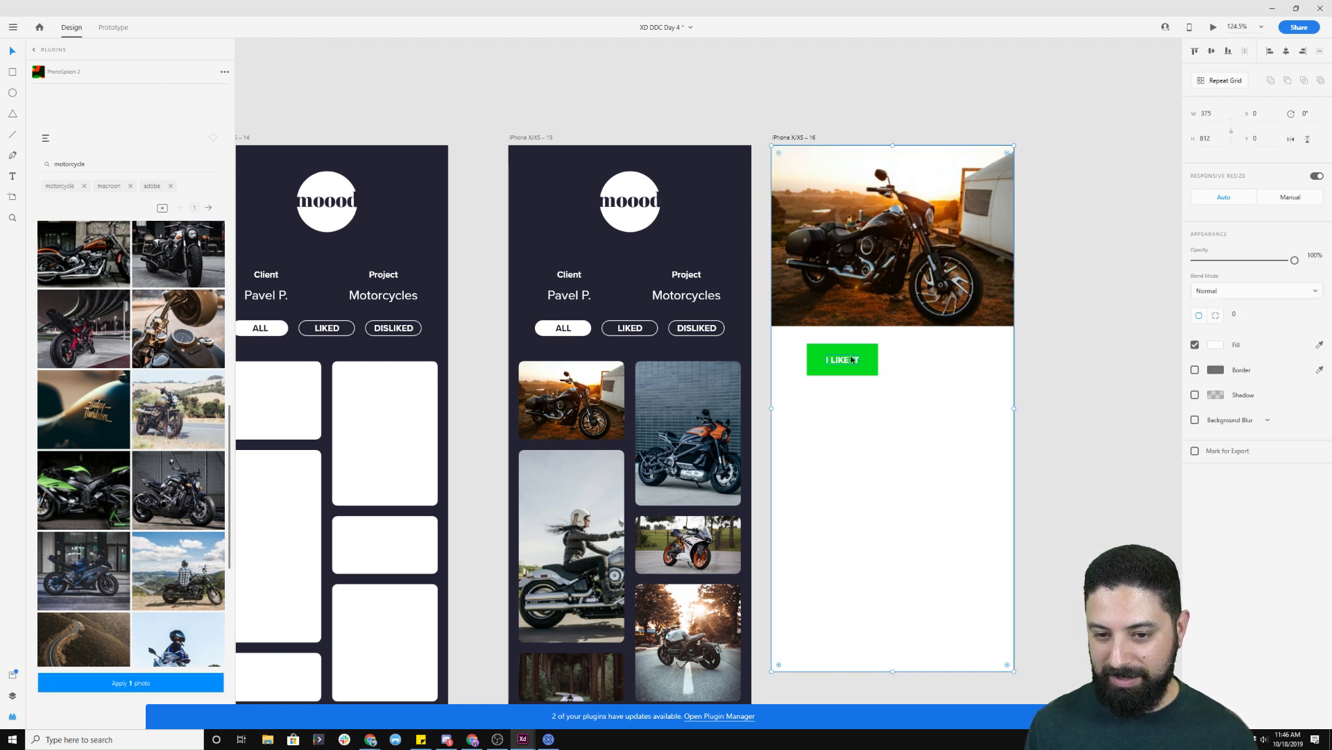
- Duplicate the green button with its label to the right and change the copy's text to "DON'T LIKE IT"
{"action": "left_click_drag", "start_coordinate": [837, 356], "coordinate": [914, 353]}
{"action": "double_click", "coordinate": [920, 358]}
{"action": "type", "text": "I"}
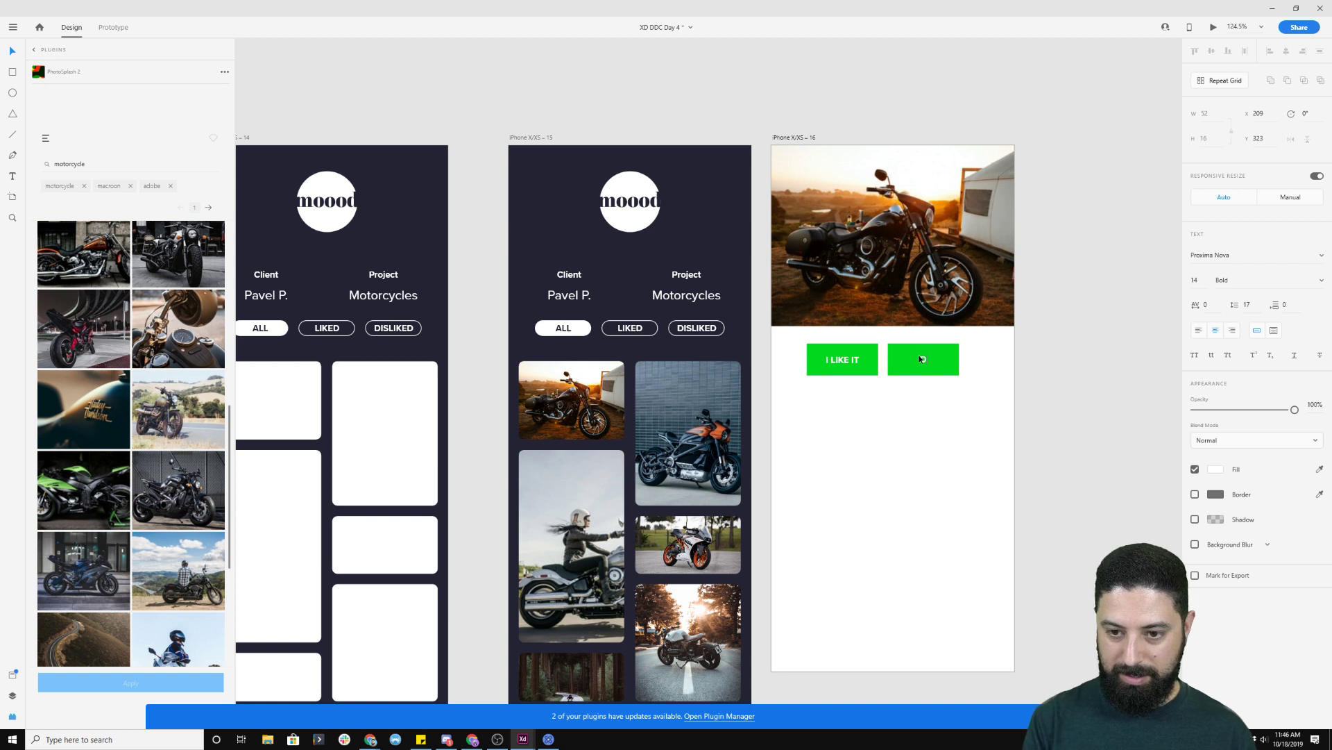
{"action": "type", "text": " N'T LIKE IT"}
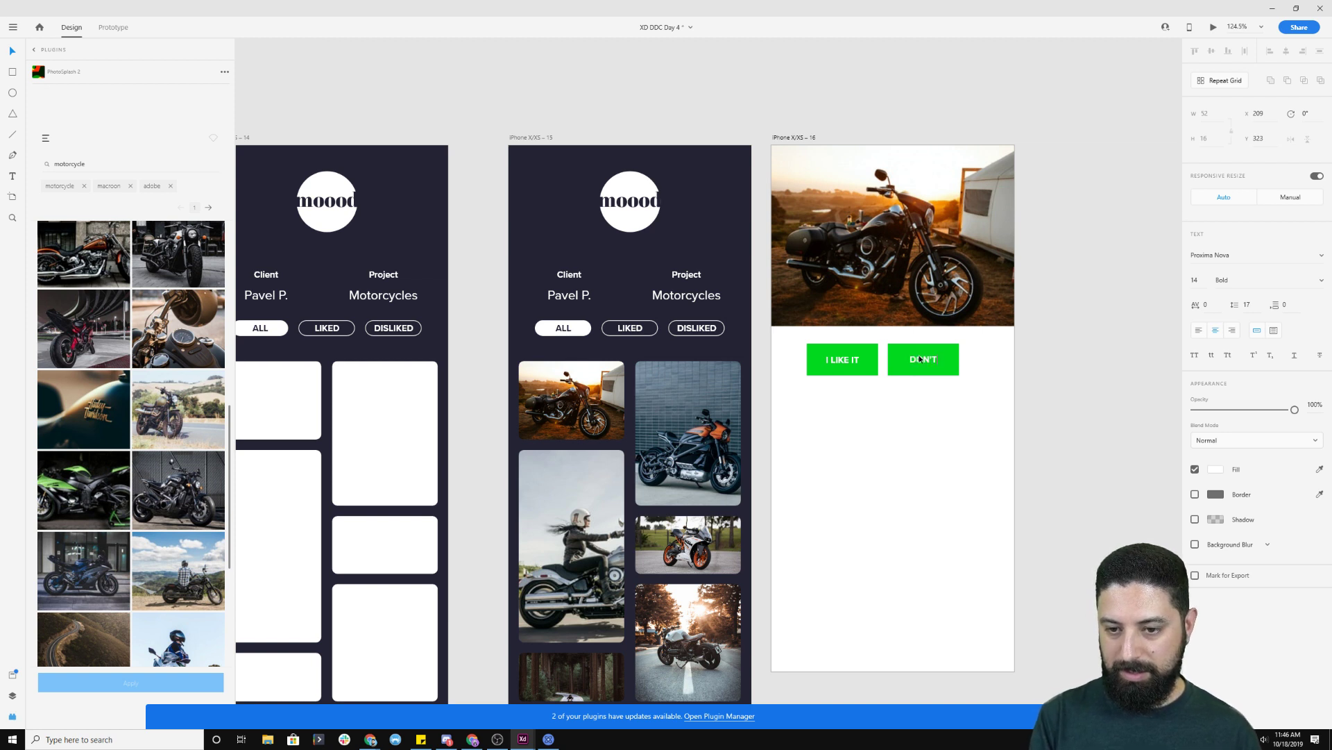
{"action": "left_click", "coordinate": [1048, 383]}
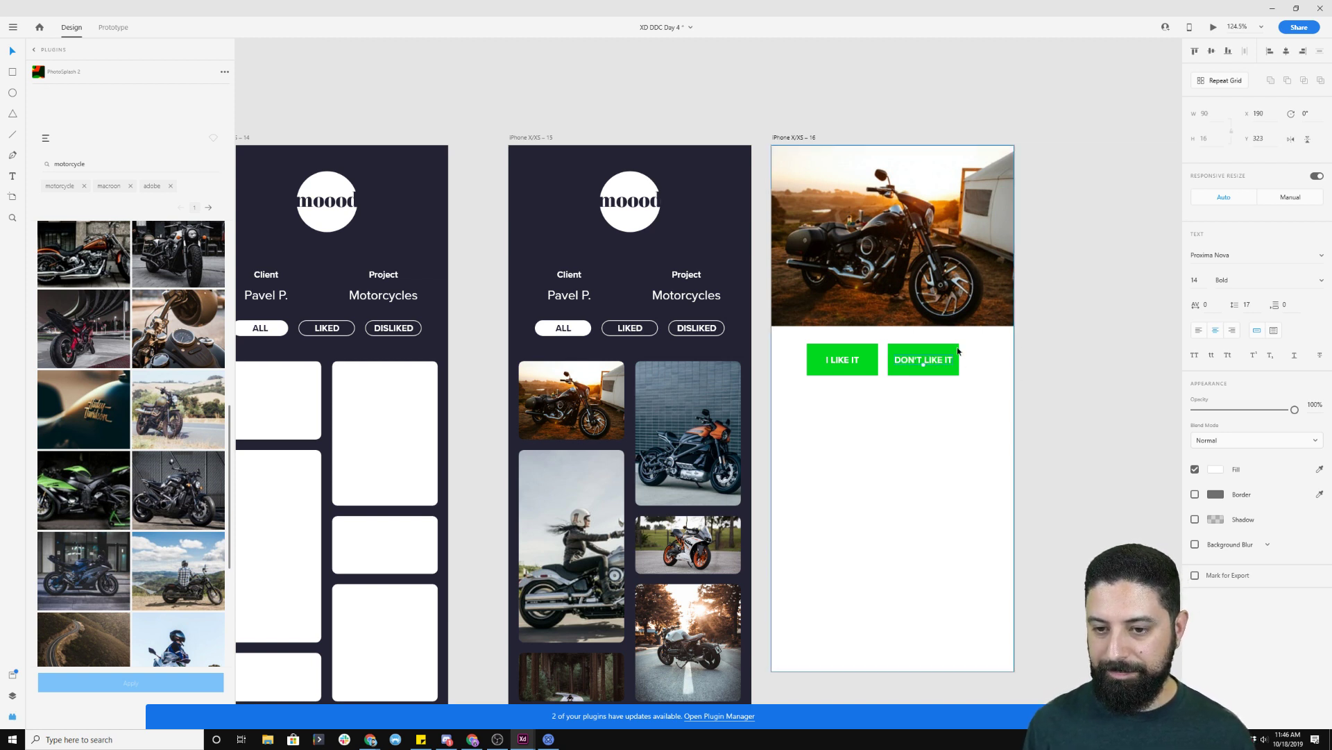
- Widen the green "DON'T LIKE IT" rectangle to 143 and center its label on it horizontally
{"action": "left_click", "coordinate": [956, 351]}
{"action": "left_click_drag", "start_coordinate": [961, 359], "coordinate": [975, 358]}
{"action": "left_click", "coordinate": [948, 360], "text": "shift"}
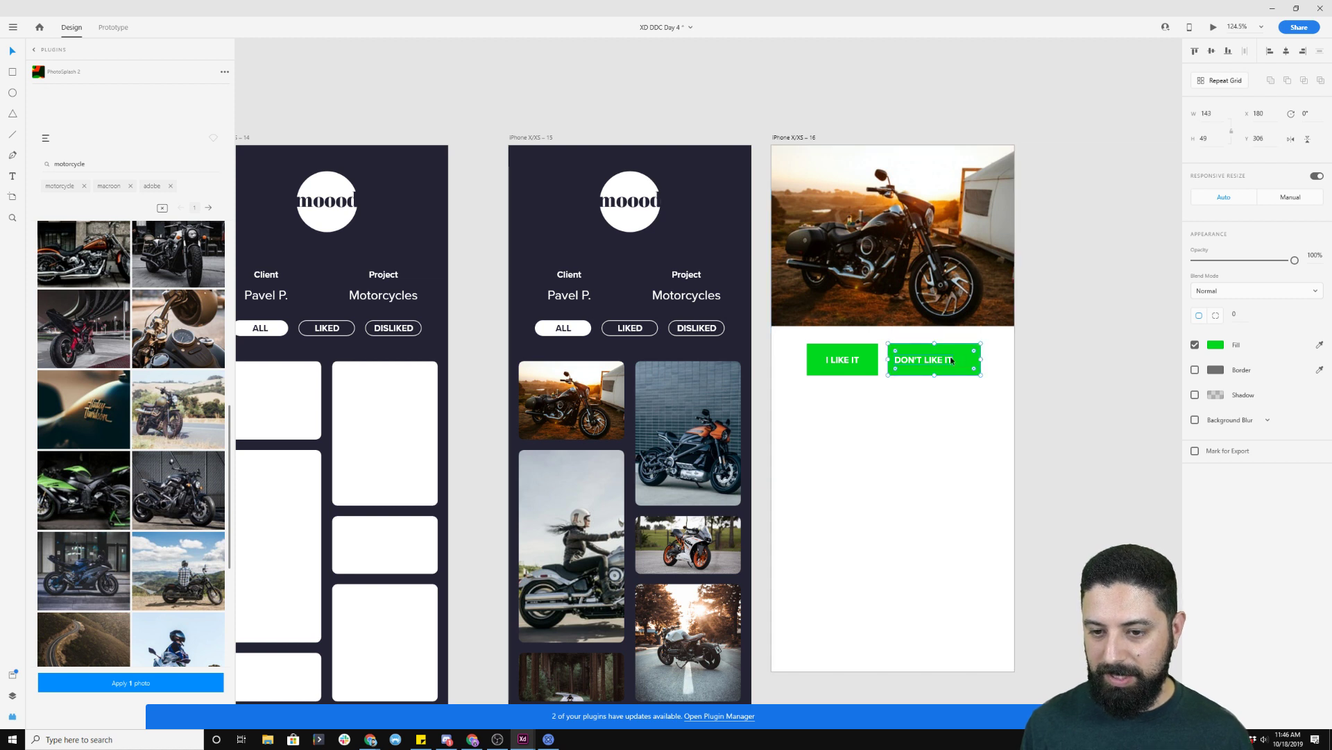
{"action": "left_click", "coordinate": [1287, 52]}
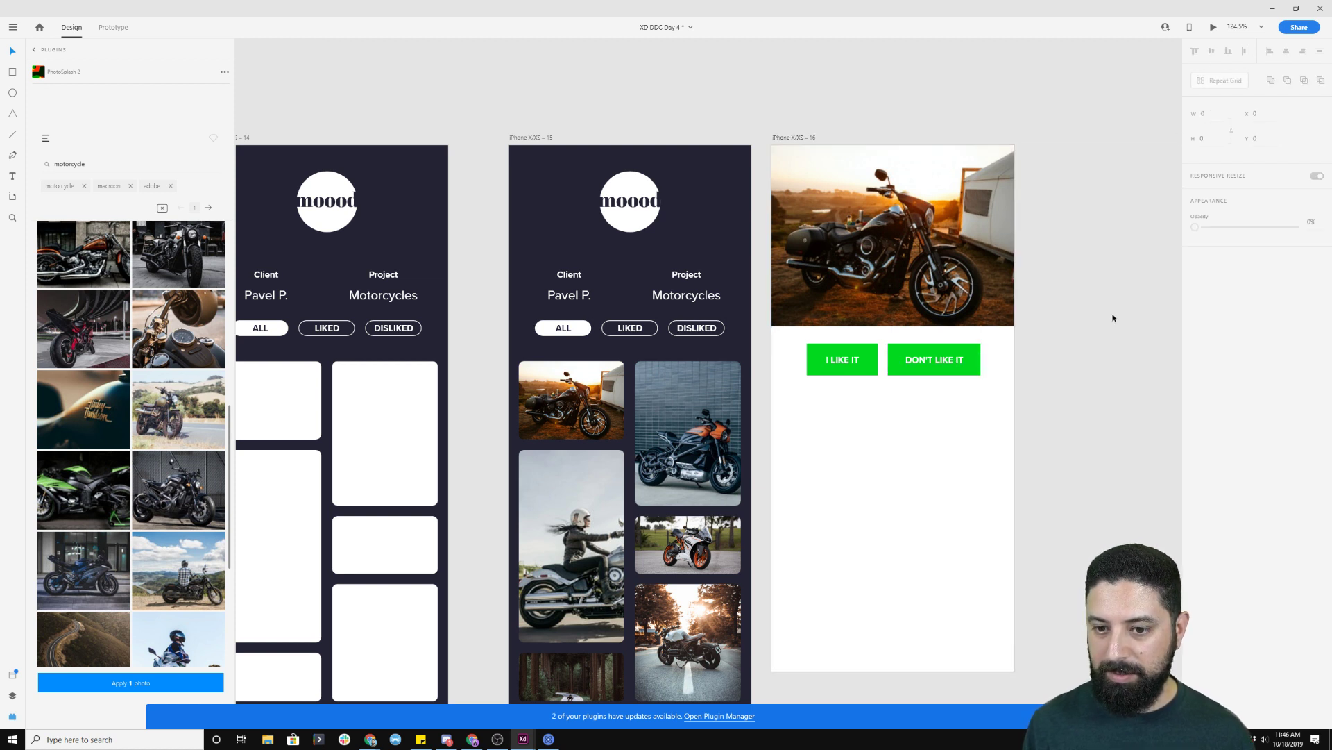
- Widen the green "I LIKE IT" rectangle to 138 and center its label on it horizontally
{"action": "left_click", "coordinate": [811, 359]}
{"action": "left_click_drag", "start_coordinate": [810, 360], "coordinate": [788, 360]}
{"action": "left_click", "coordinate": [843, 360], "text": "shift"}
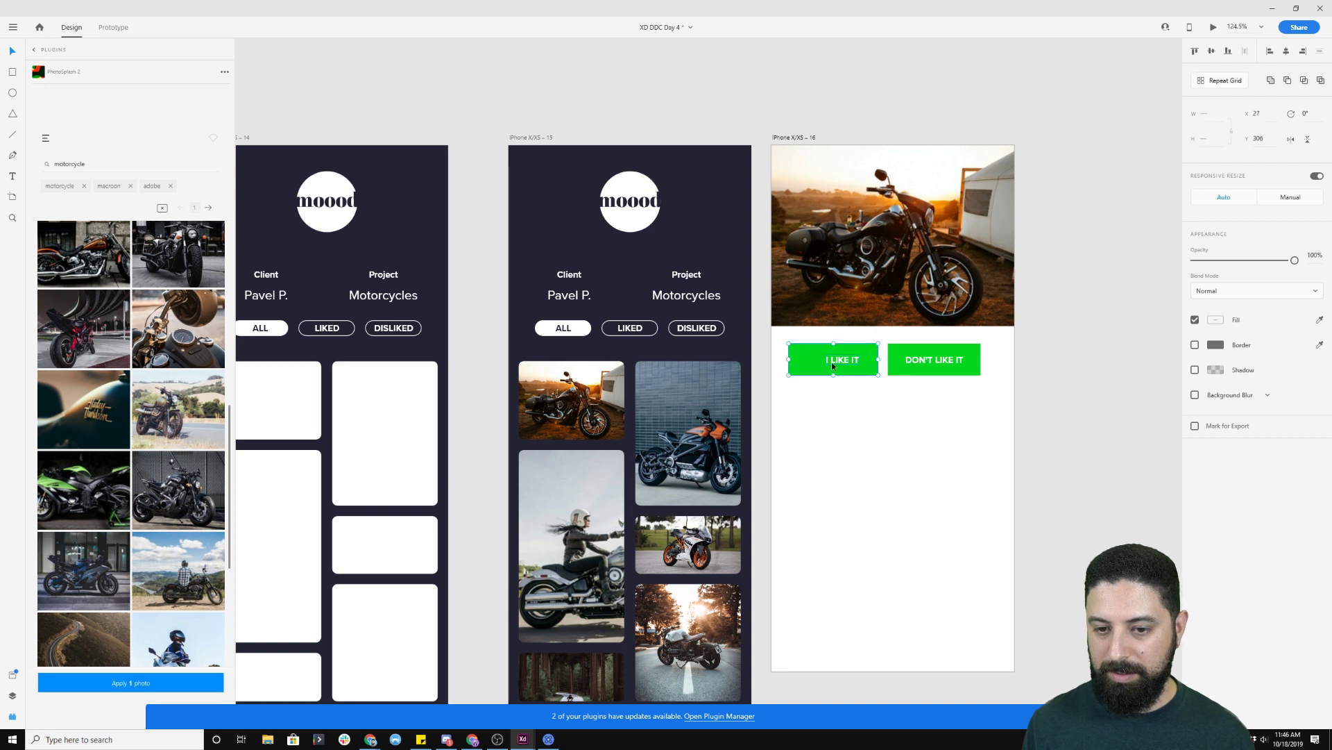
{"action": "left_click", "coordinate": [1287, 52]}
- Move both buttons with their labels slightly right so the pair sits centered below the photo
{"action": "left_click", "coordinate": [979, 401]}
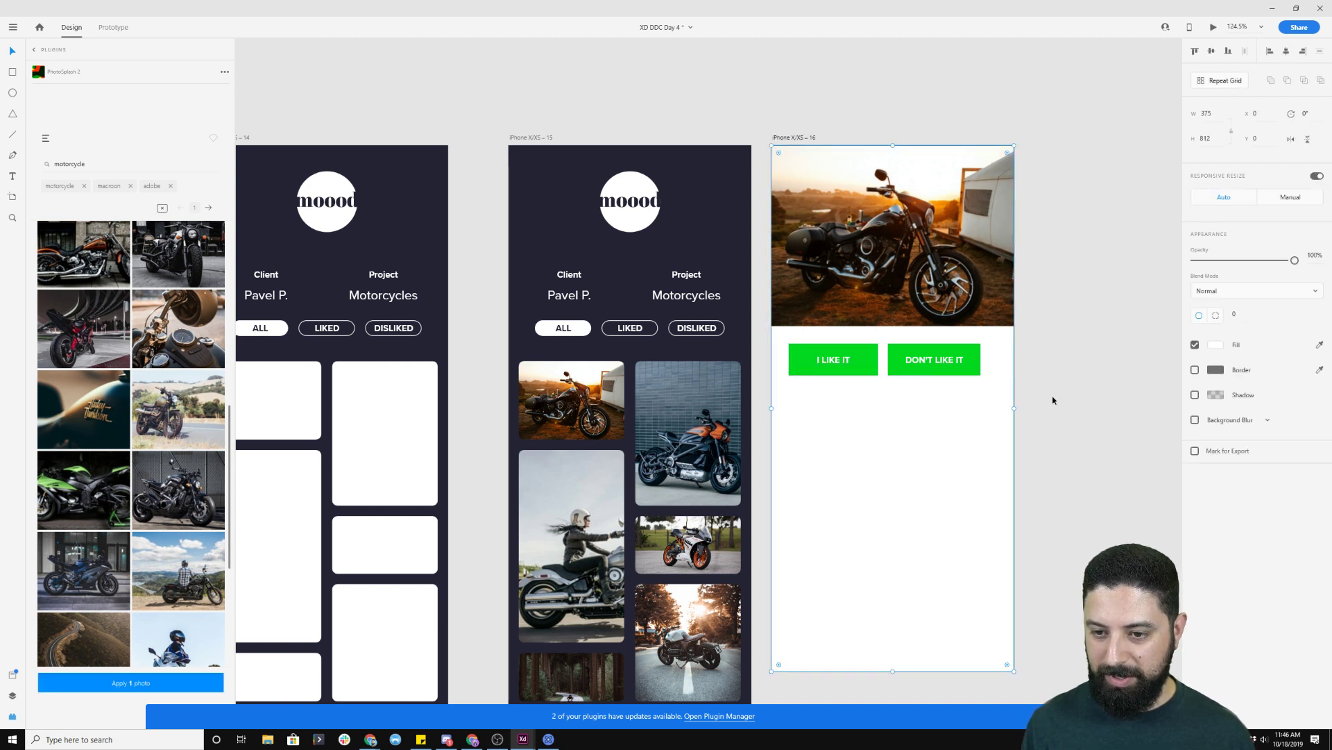
{"action": "left_click_drag", "start_coordinate": [995, 365], "coordinate": [824, 399]}
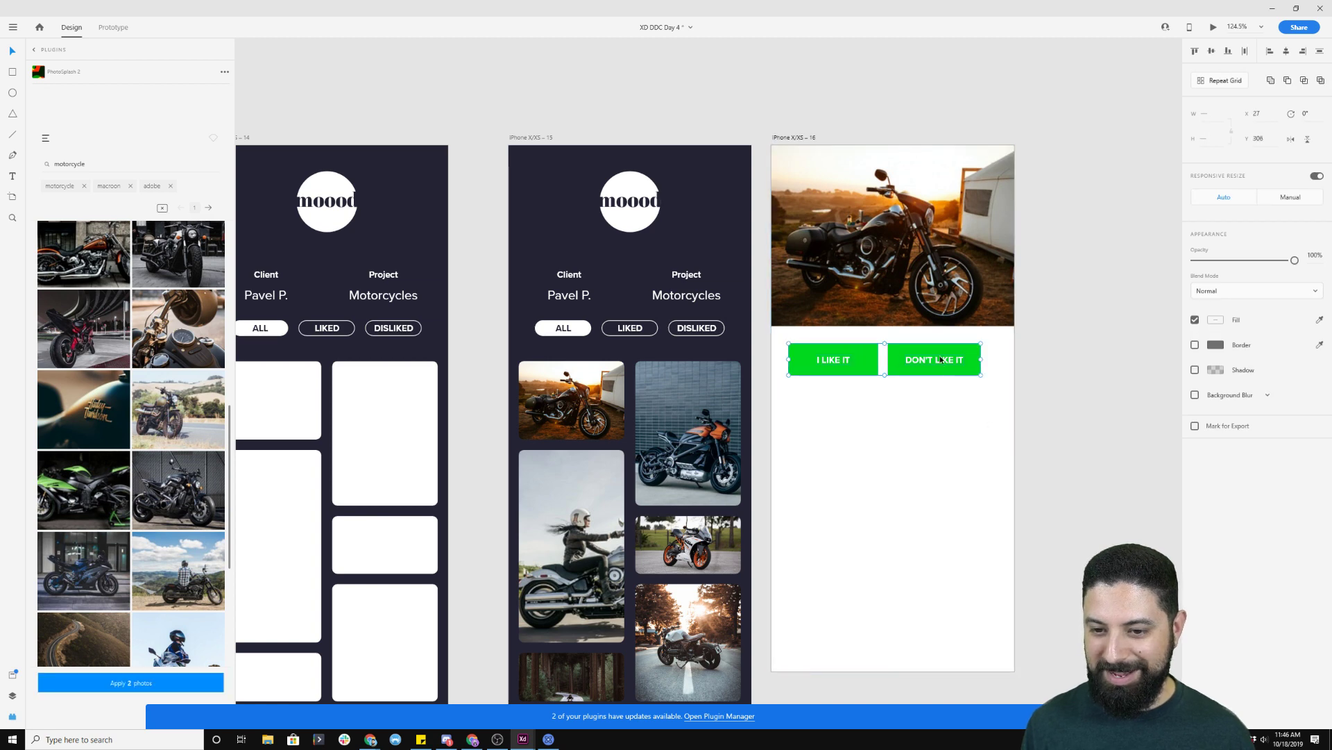
{"action": "left_click_drag", "start_coordinate": [940, 359], "coordinate": [950, 356]}
{"action": "left_click", "coordinate": [1049, 357]}
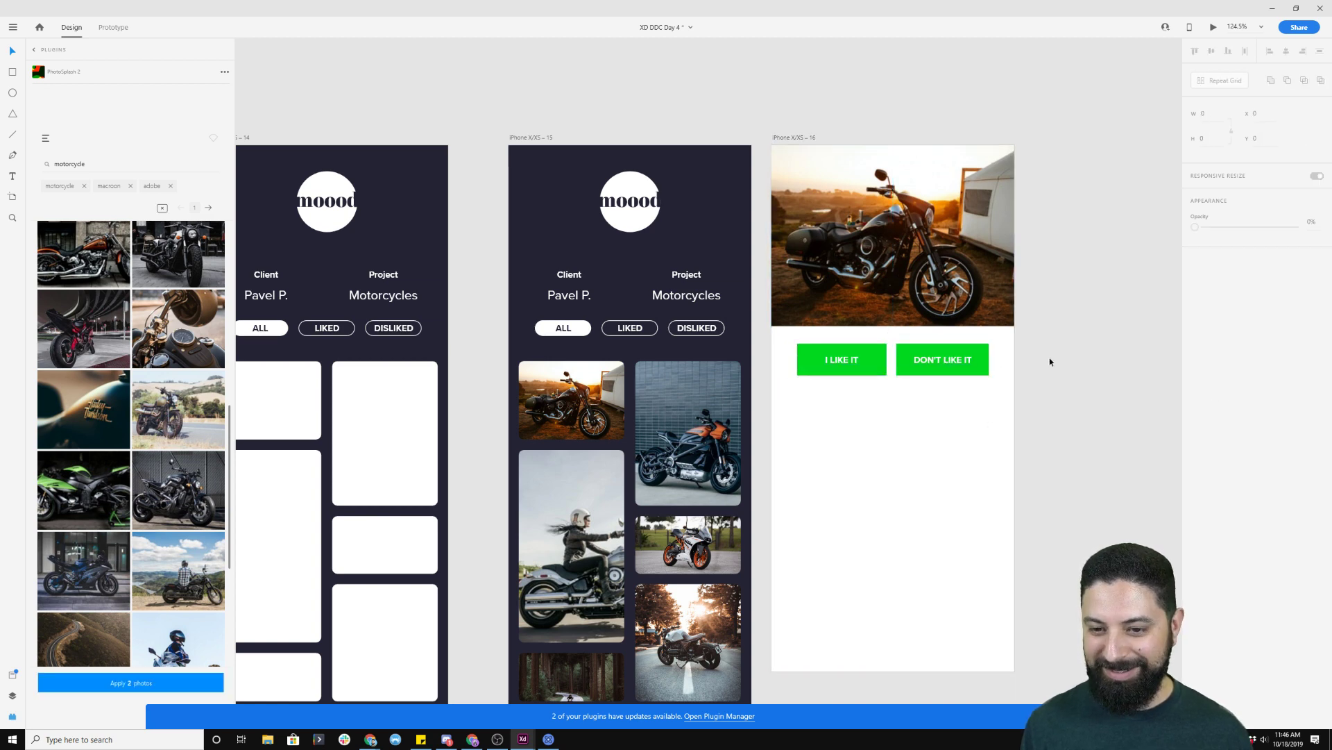
- Fill the "I LIKE IT" button with the dark navy sampled from the neighbouring mood board artboard's background
{"action": "scroll", "coordinate": [1024, 380], "scroll_direction": "up", "scroll_amount": 3}
{"action": "left_click", "coordinate": [746, 334]}
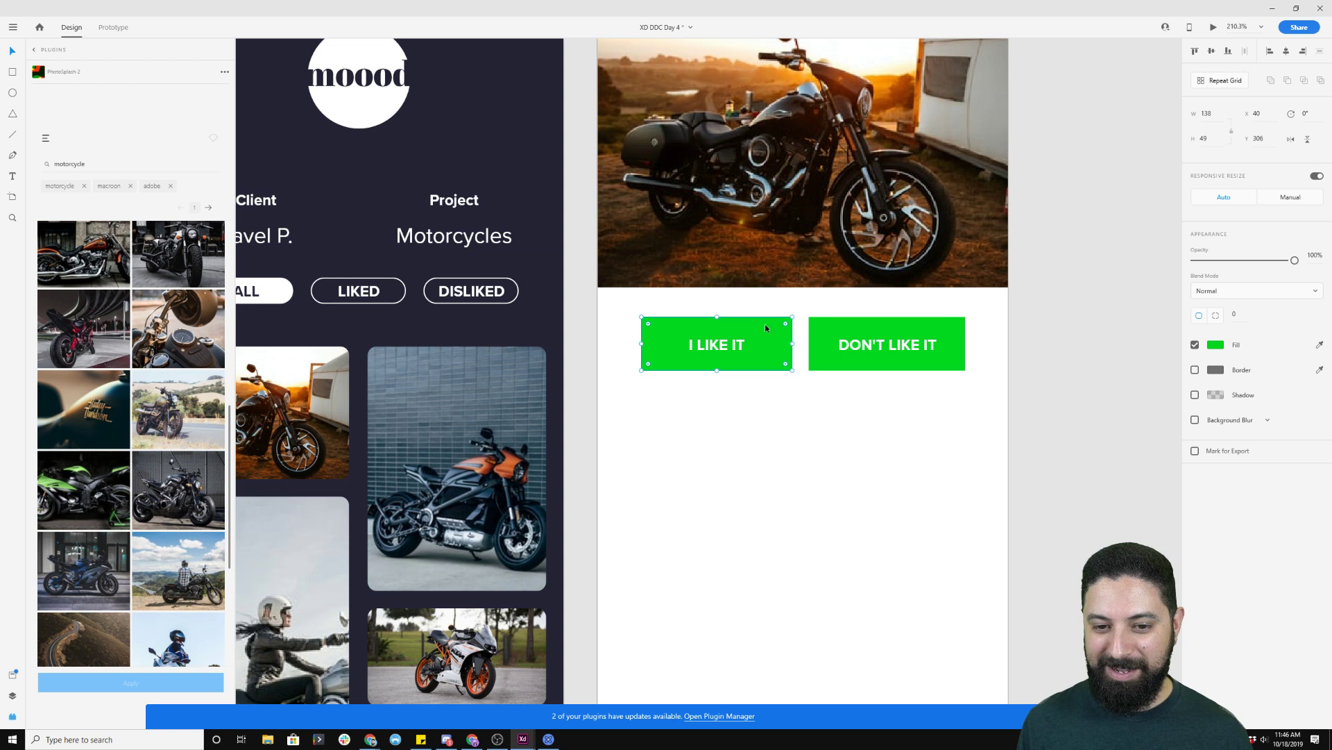
{"action": "left_click", "coordinate": [1216, 344]}
{"action": "left_click", "coordinate": [1179, 391]}
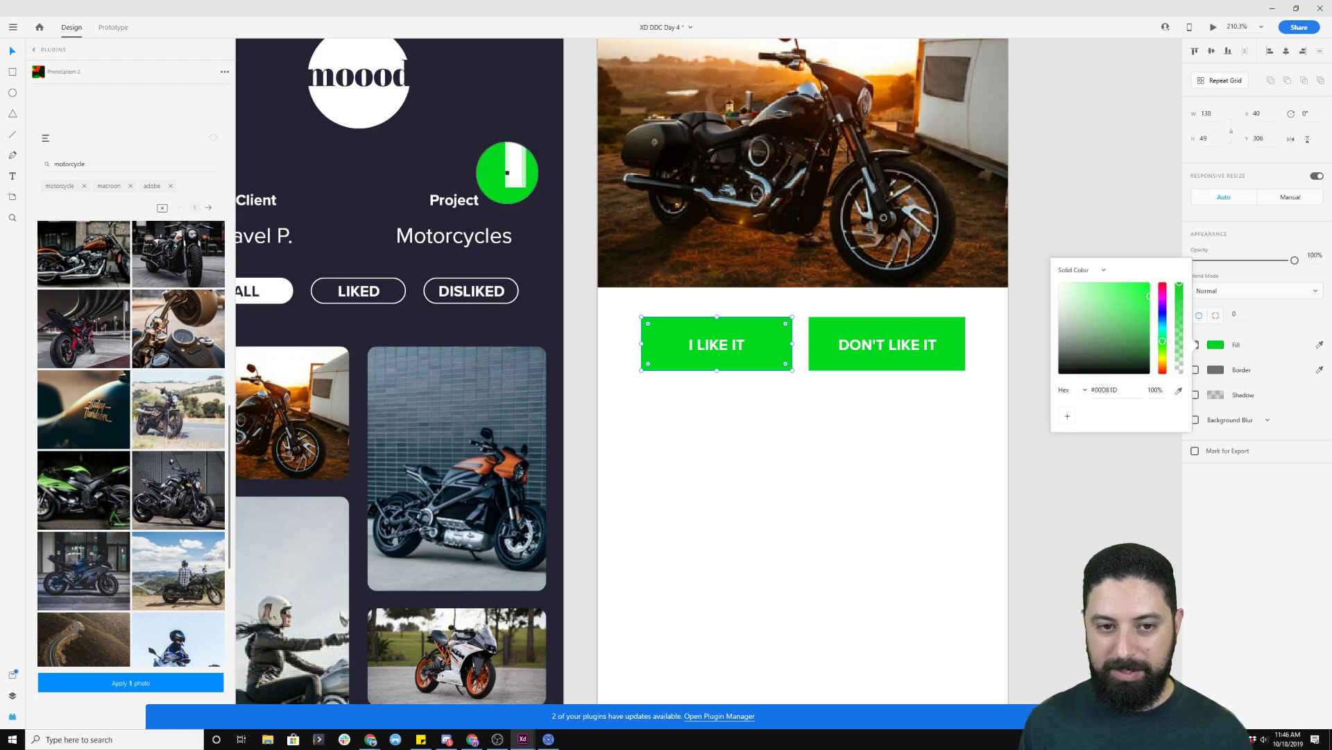
{"action": "left_click", "coordinate": [510, 172]}
{"action": "left_click", "coordinate": [1016, 322]}
- Change the fill of the "DON'T LIKE IT" button from green to a medium gray
{"action": "left_click", "coordinate": [889, 331]}
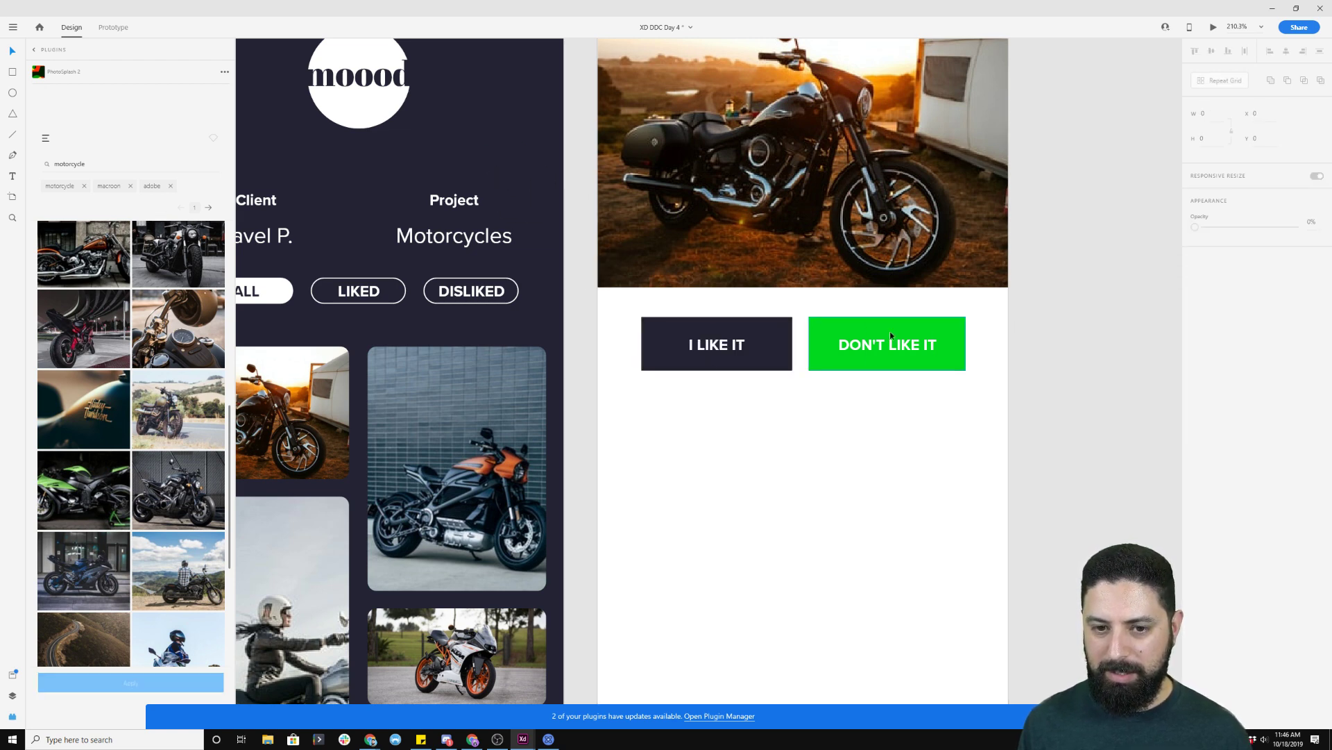
{"action": "left_click", "coordinate": [1216, 347]}
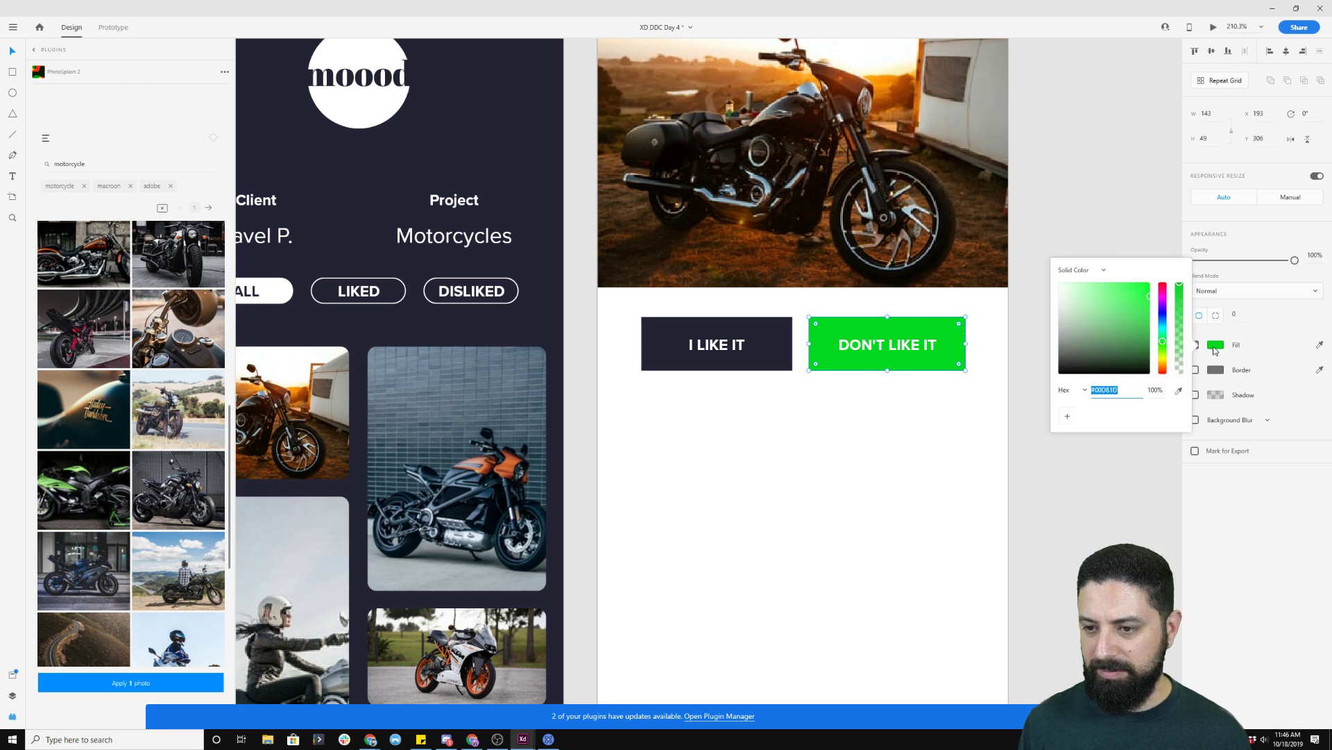
{"action": "left_click", "coordinate": [1062, 327]}
{"action": "left_click", "coordinate": [1030, 202]}
- Shrink the motorcycle photo about its center to 297 × 221, matching the combined width of the two buttons
{"action": "scroll", "coordinate": [1097, 252], "scroll_direction": "down", "scroll_amount": 5}
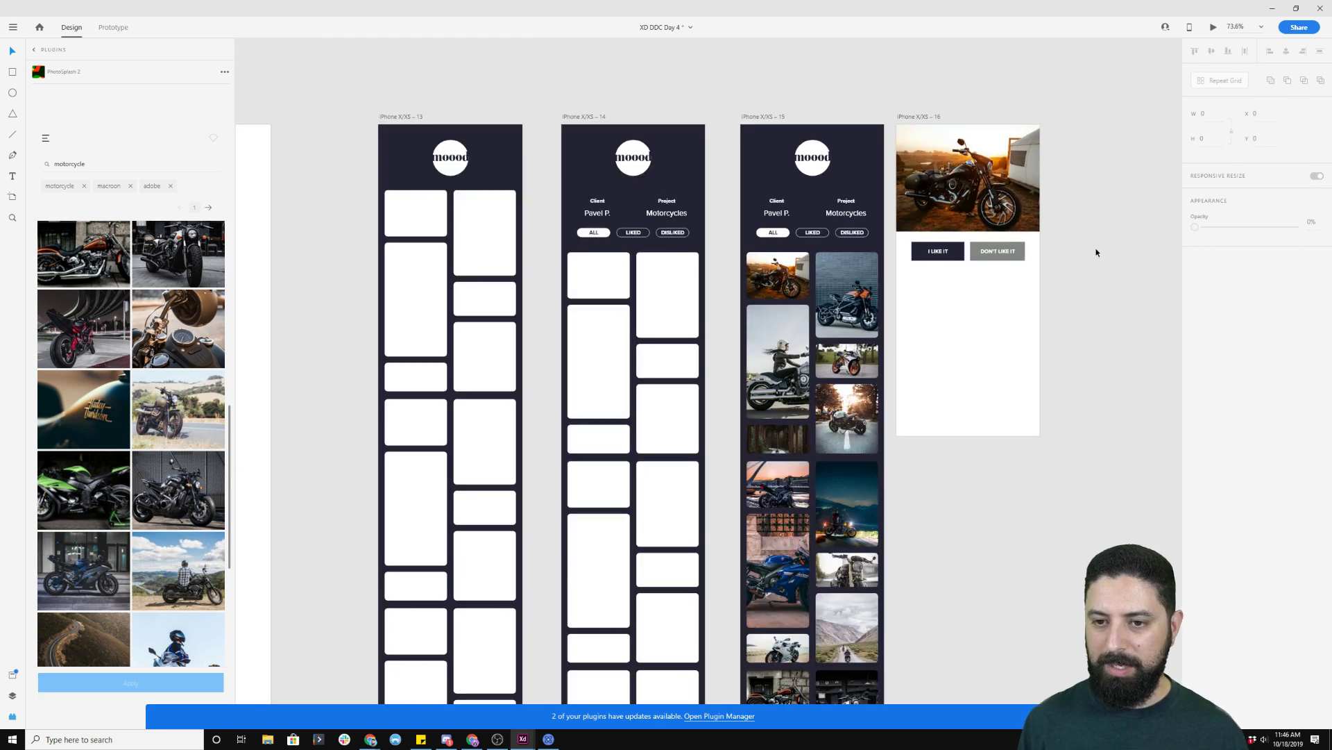
{"action": "left_click", "coordinate": [1035, 144]}
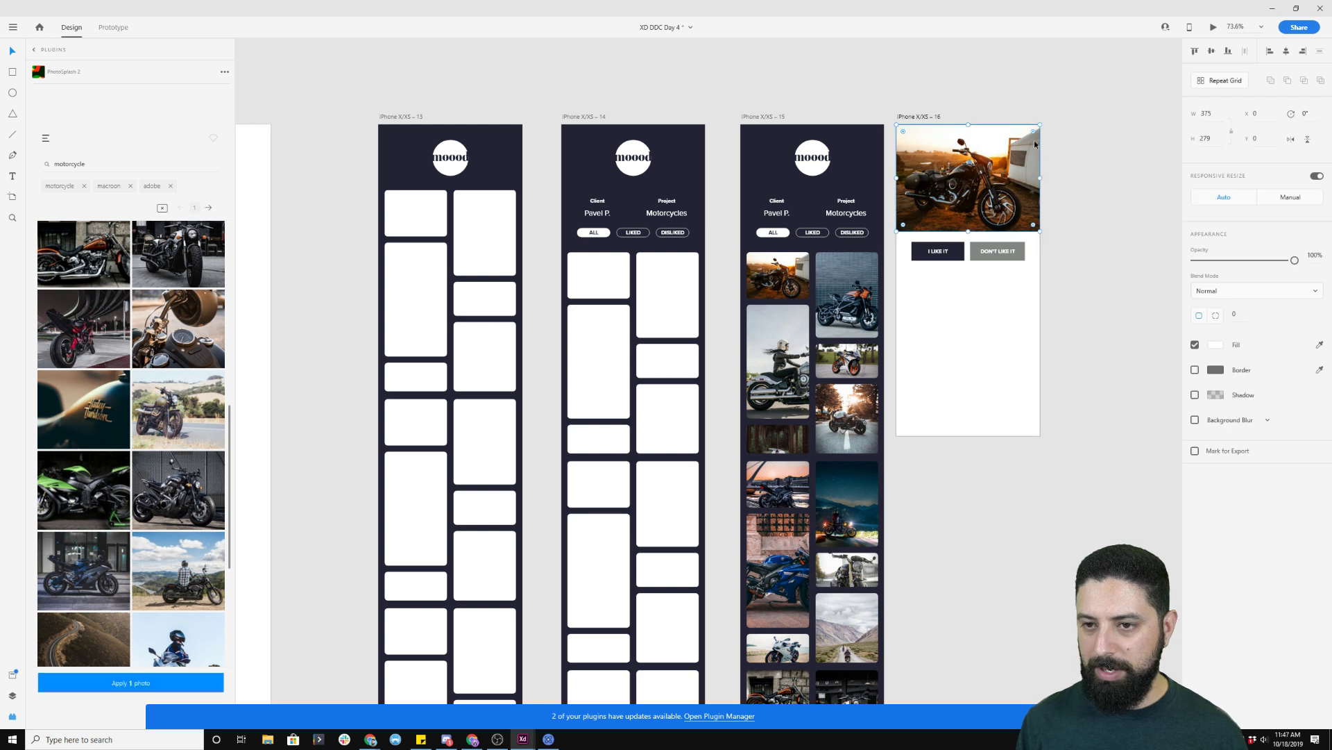
{"action": "left_click_drag", "start_coordinate": [1041, 124], "coordinate": [1005, 186]}
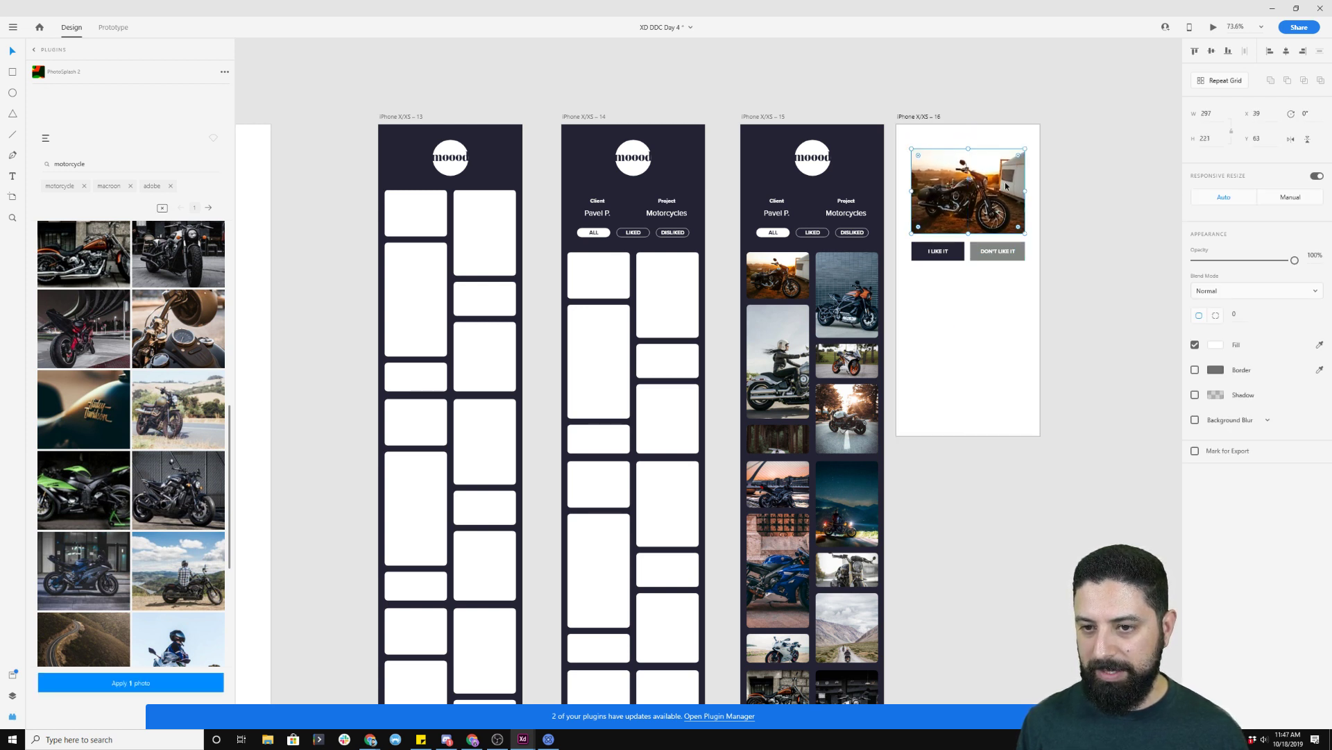
- Group the photo with the two buttons and move the group down to the vertical middle of the artboard
{"action": "left_click", "coordinate": [1006, 253], "text": "shift"}
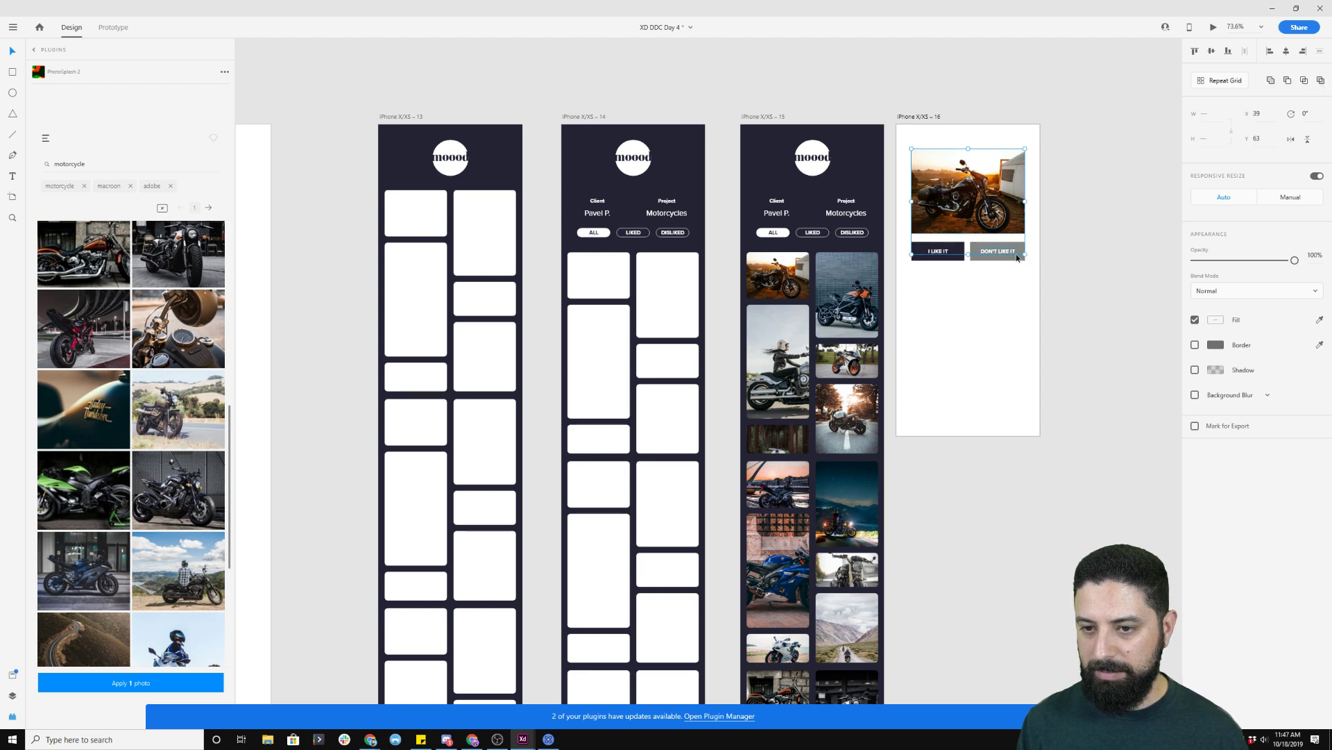
{"action": "scroll", "coordinate": [1017, 254], "scroll_direction": "up", "scroll_amount": 4}
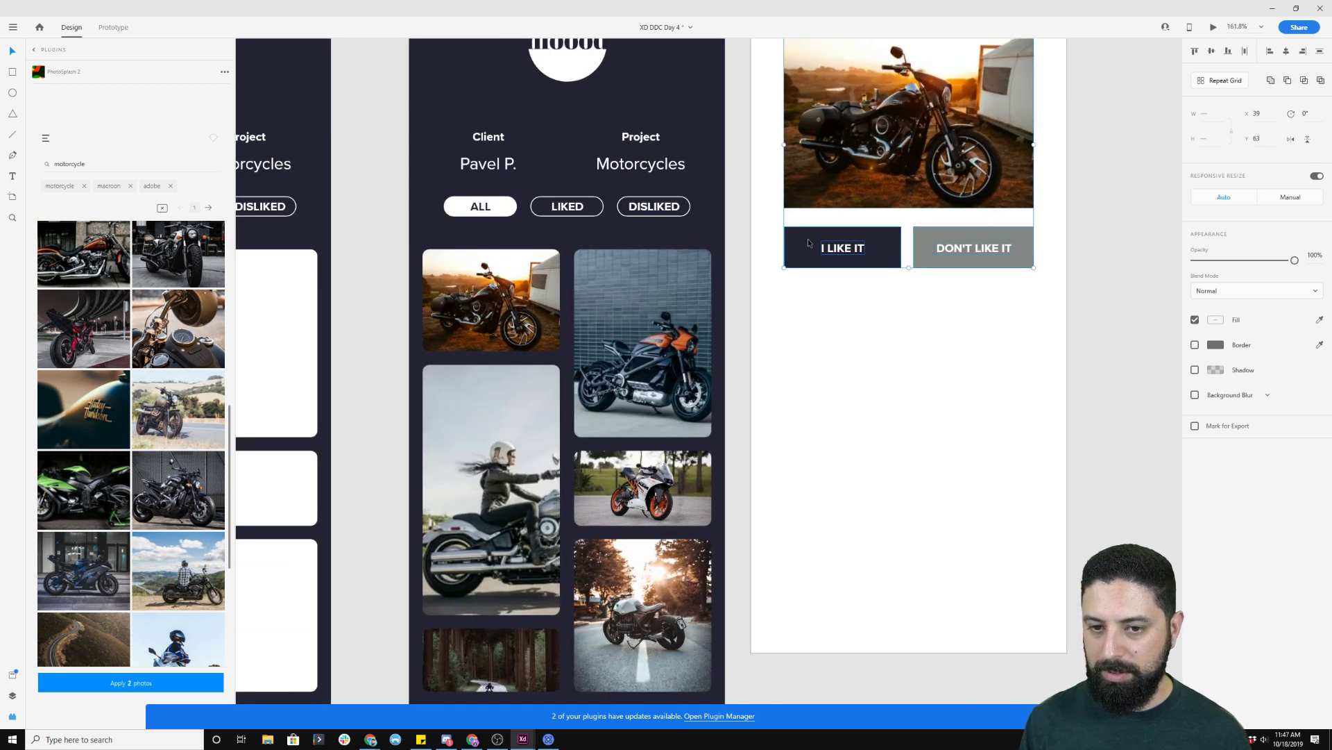
{"action": "key", "text": "ctrl+g"}
{"action": "left_click_drag", "start_coordinate": [970, 113], "coordinate": [987, 265]}
{"action": "key", "text": "ctrl+0"}
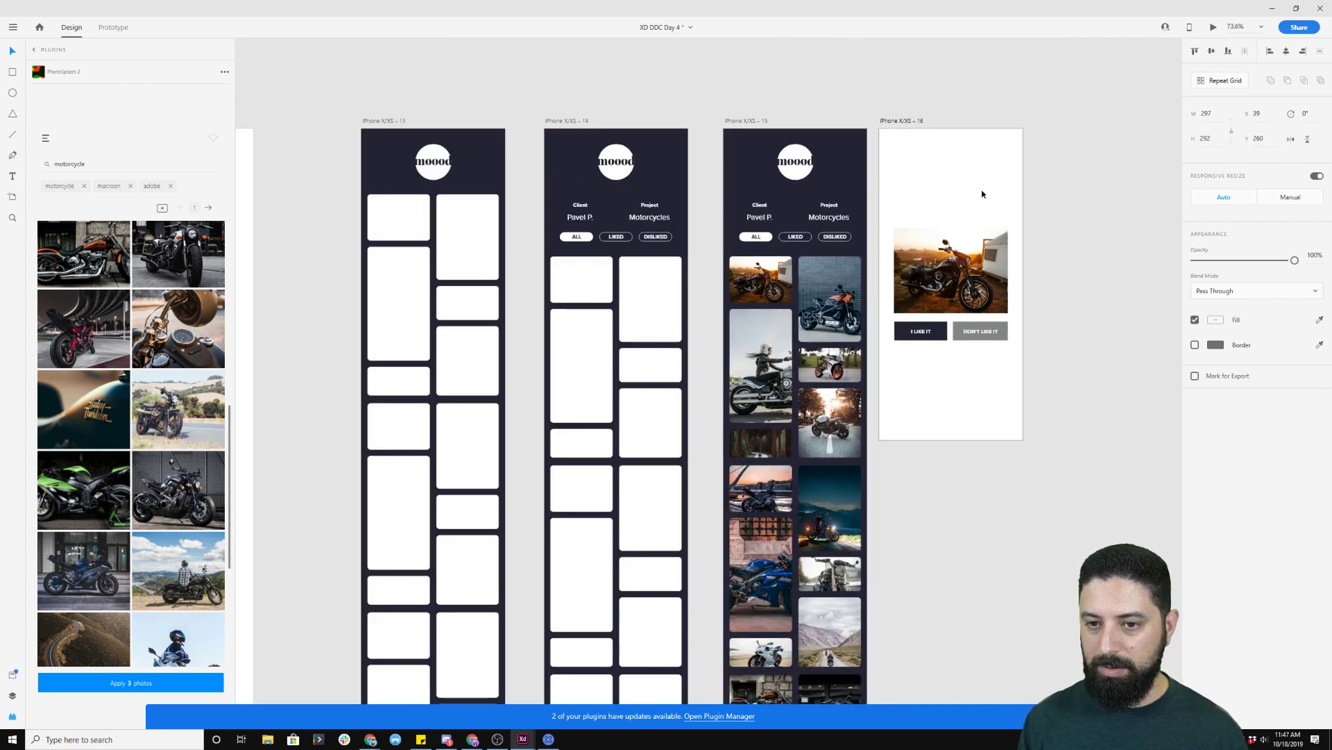
- Reduce the opacity of the full-screen white background rectangle behind the photo group to 24%
{"action": "left_click", "coordinate": [981, 195]}
{"action": "left_click_drag", "start_coordinate": [1295, 261], "coordinate": [1218, 262]}
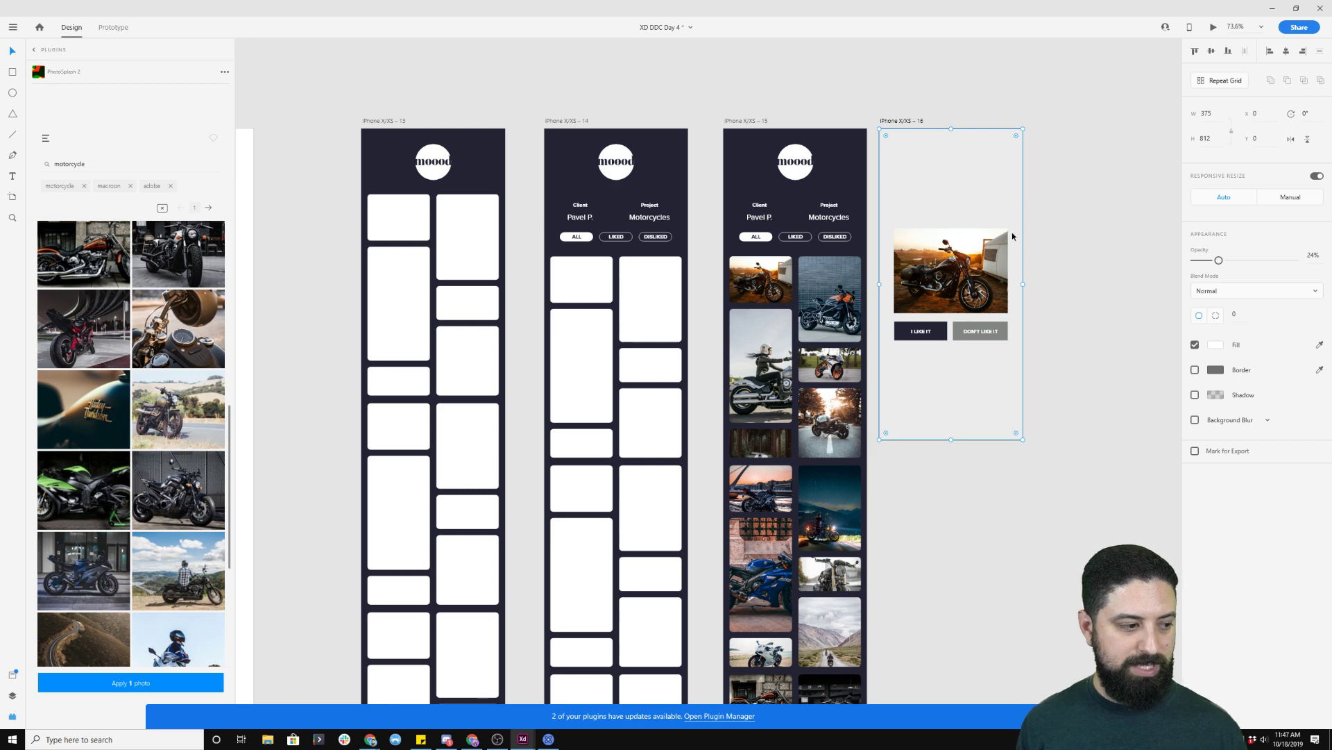
{"action": "scroll", "coordinate": [1061, 314], "scroll_direction": "up", "scroll_amount": 3}
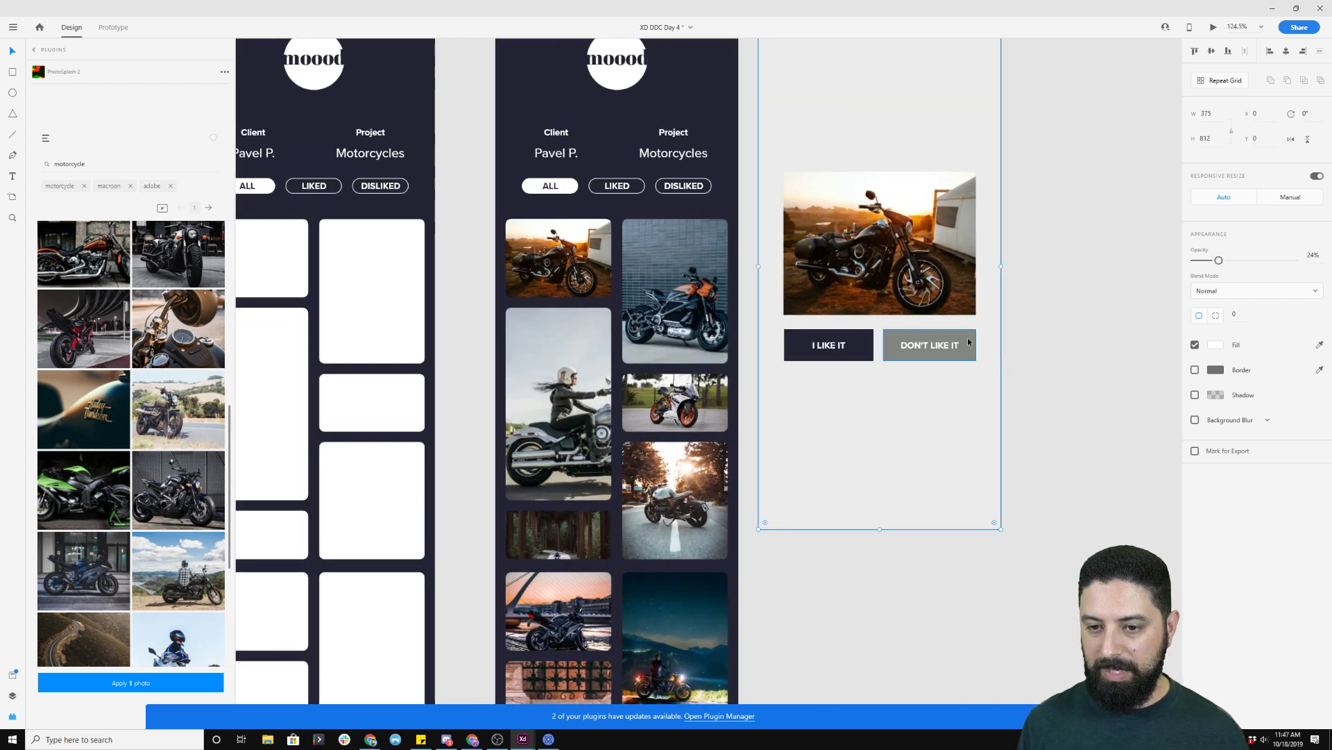
{"action": "left_click", "coordinate": [953, 343]}
{"action": "left_click", "coordinate": [1053, 317]}
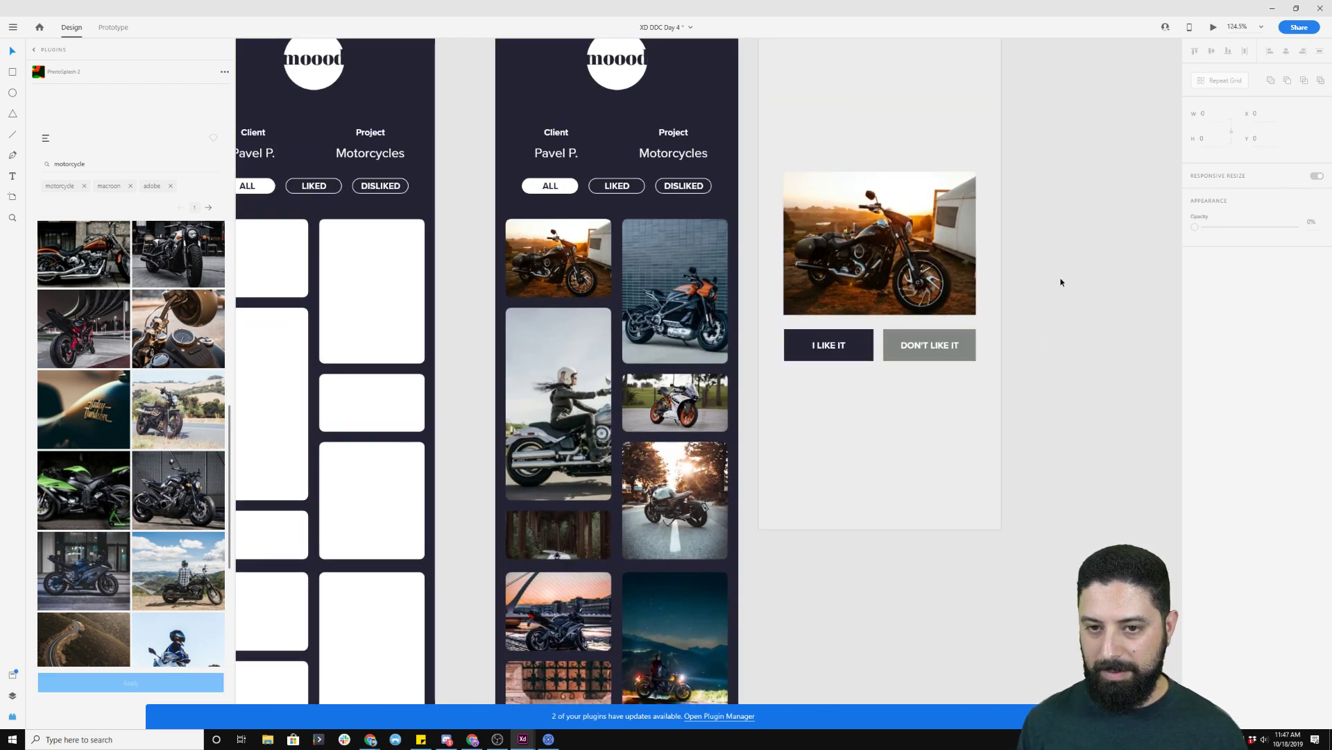
- In prototype mode, link the first motorcycle photo on artboard iPhone X/XS – 15 to artboard iPhone X/XS – 16
{"action": "scroll", "coordinate": [1059, 271], "scroll_direction": "down", "scroll_amount": 3}
{"action": "left_click", "coordinate": [766, 100]}
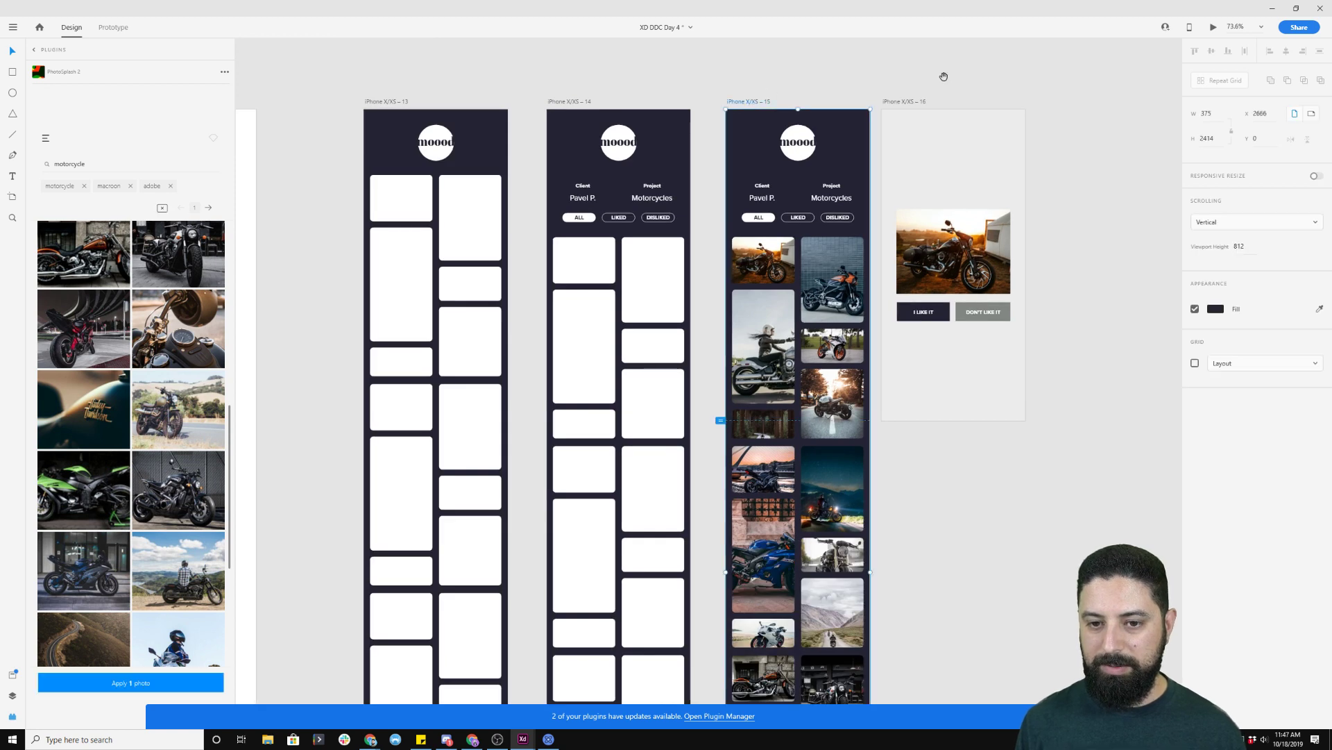
{"action": "left_click_drag", "start_coordinate": [944, 81], "coordinate": [815, 90]}
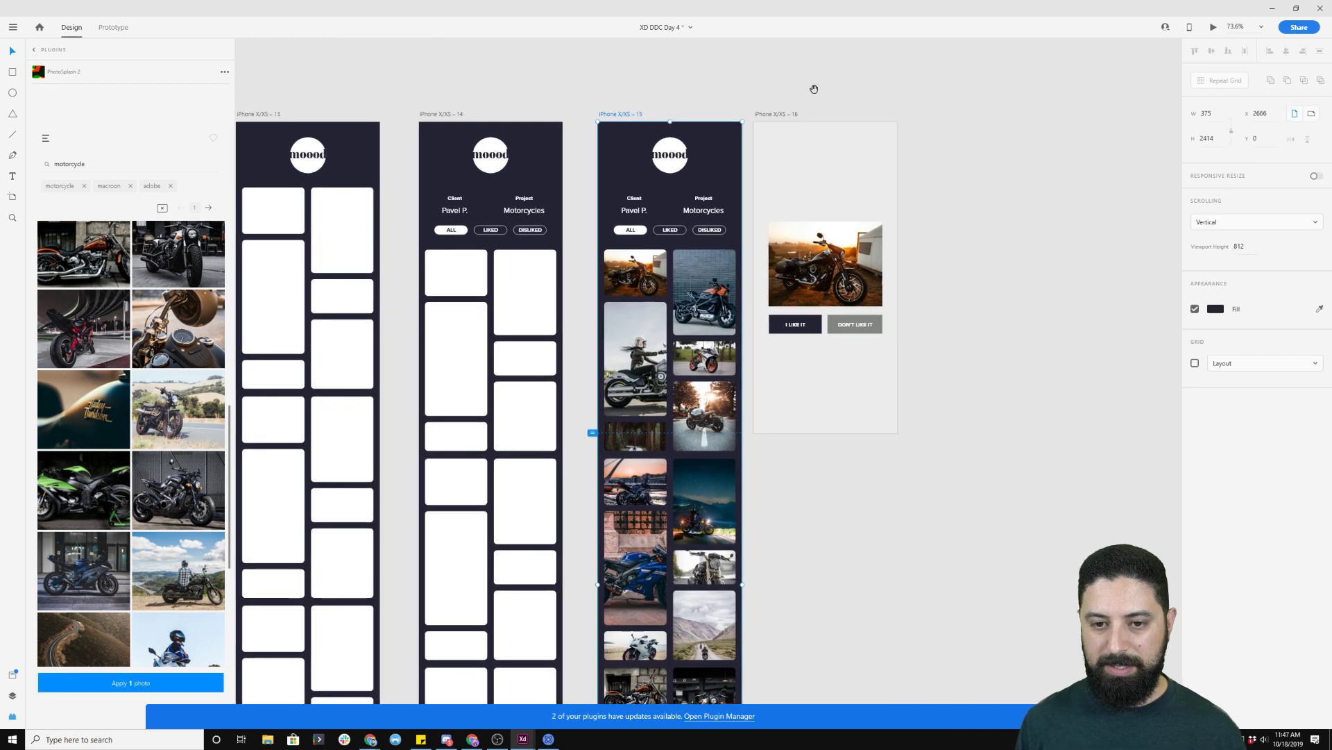
{"action": "left_click", "coordinate": [111, 28]}
{"action": "left_click", "coordinate": [661, 278]}
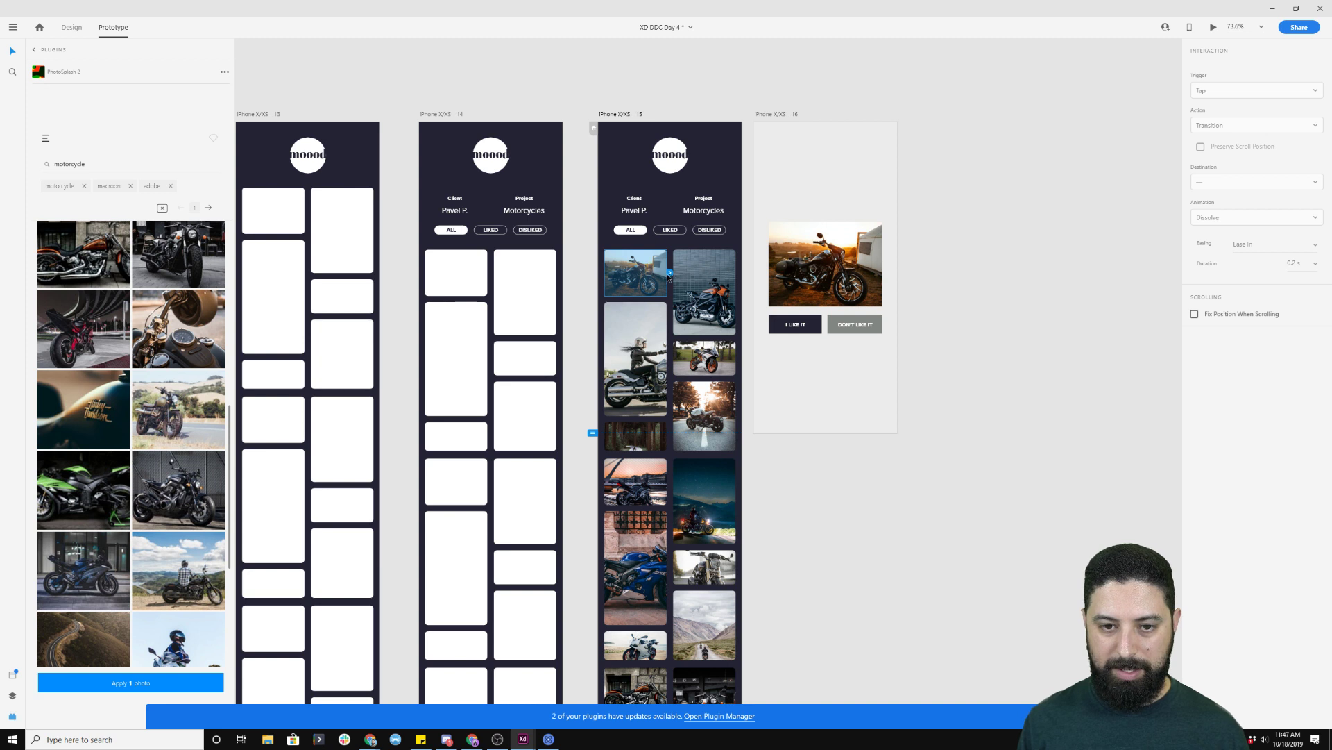
{"action": "left_click_drag", "start_coordinate": [670, 273], "coordinate": [818, 271]}
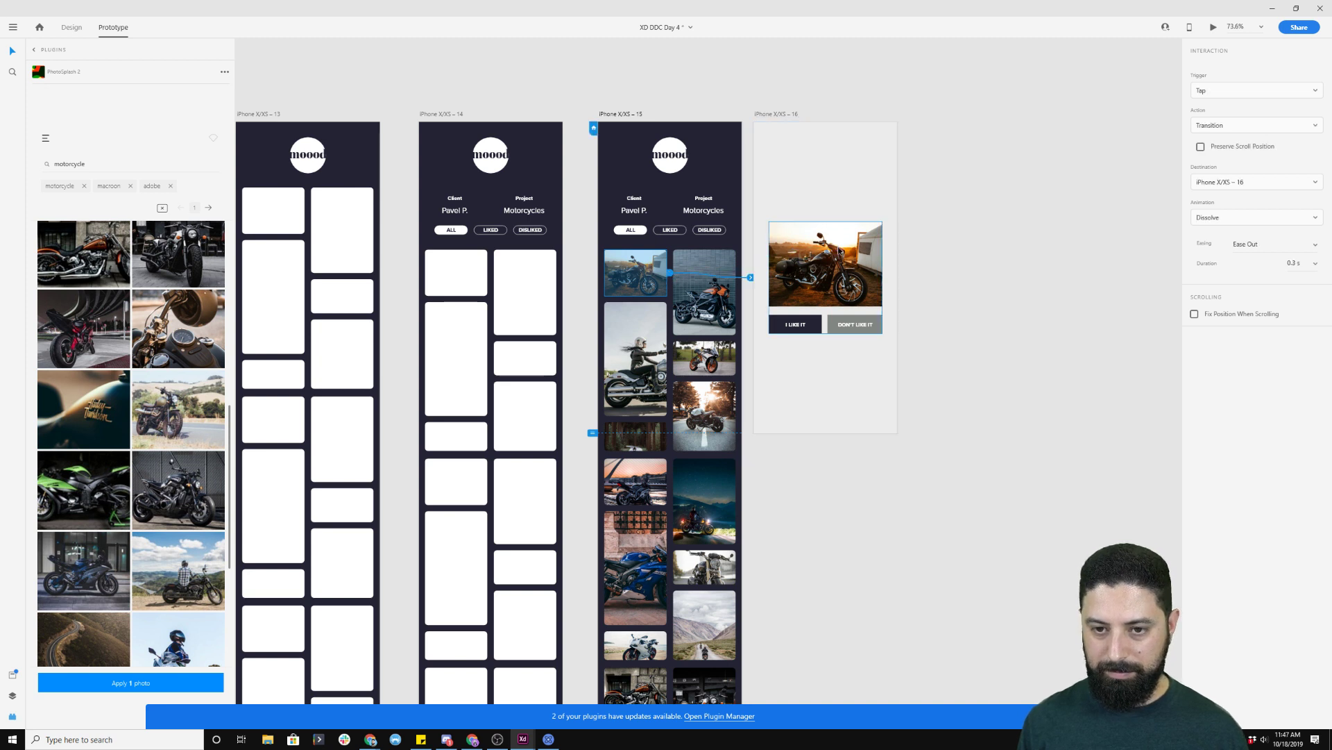
- Set the photo's tap interaction to the Overlay action with a duration of 0.6 s
{"action": "left_click", "coordinate": [1270, 91]}
{"action": "left_click", "coordinate": [1249, 88]}
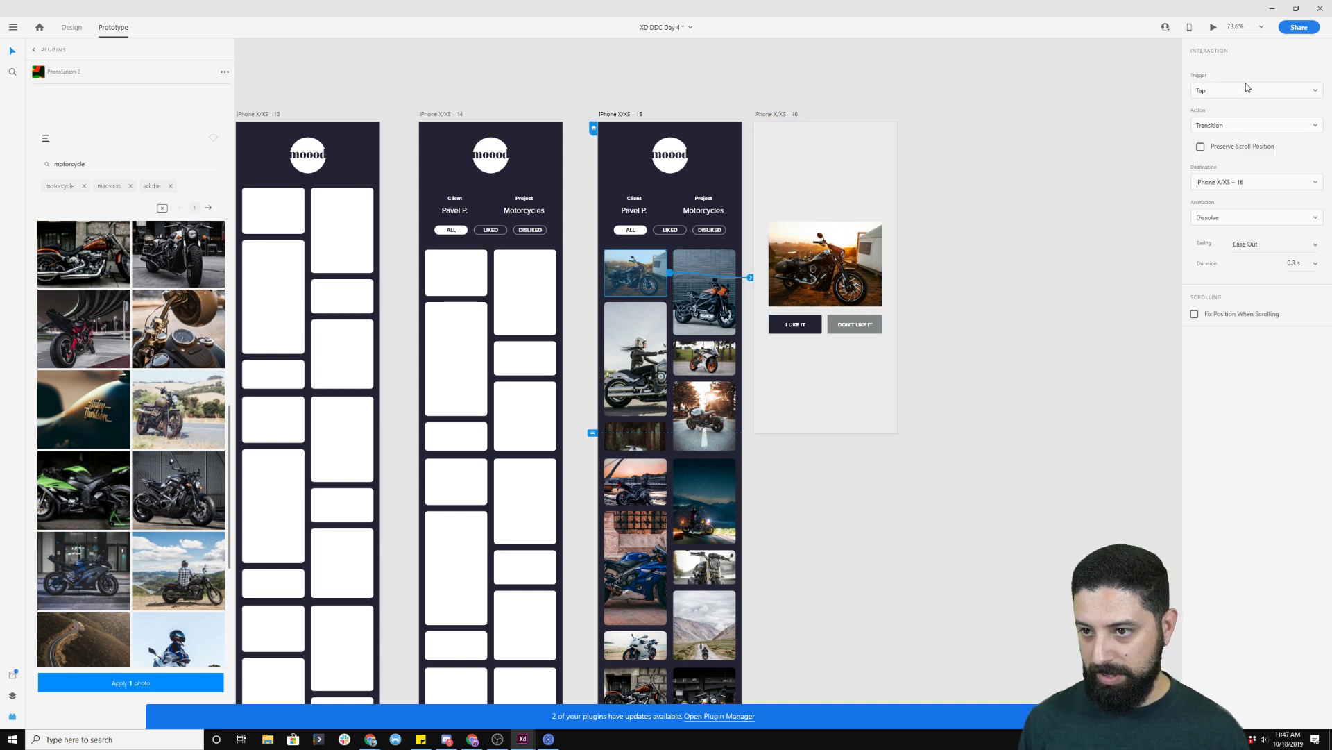
{"action": "left_click", "coordinate": [1249, 128]}
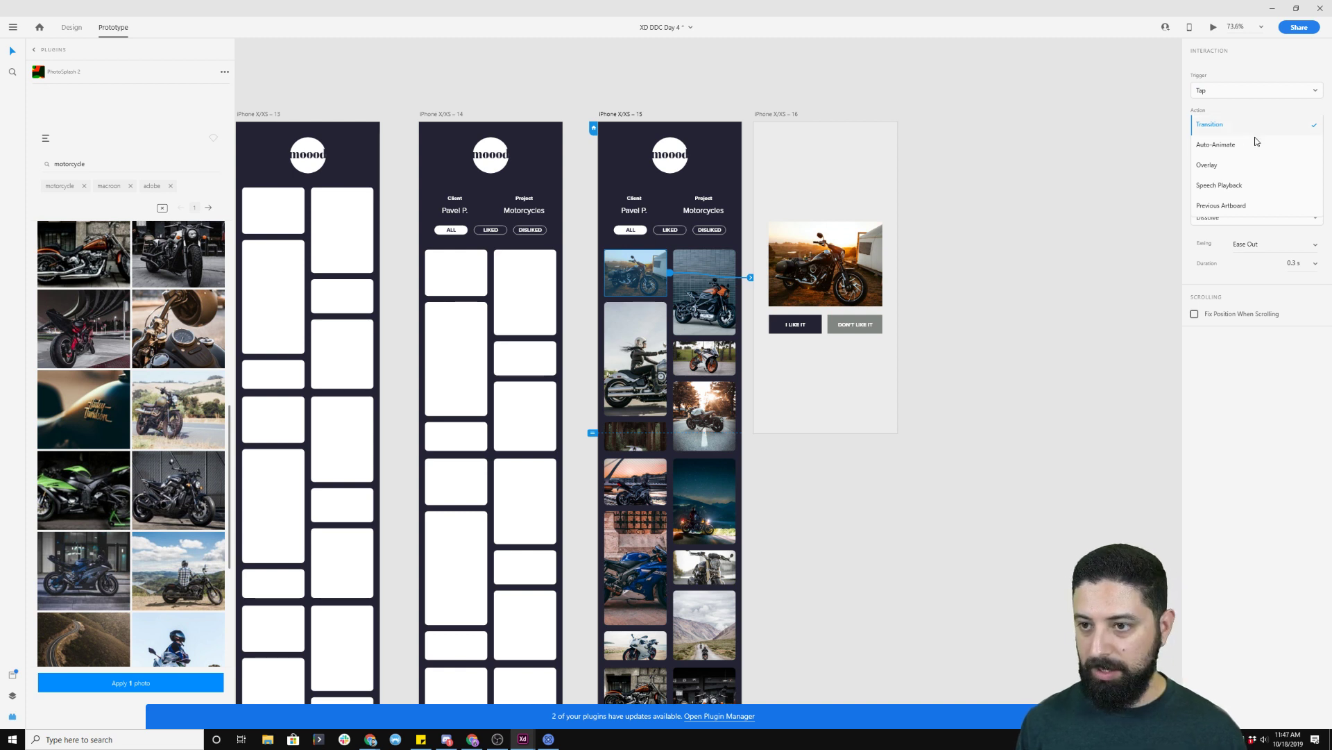
{"action": "left_click", "coordinate": [1246, 166]}
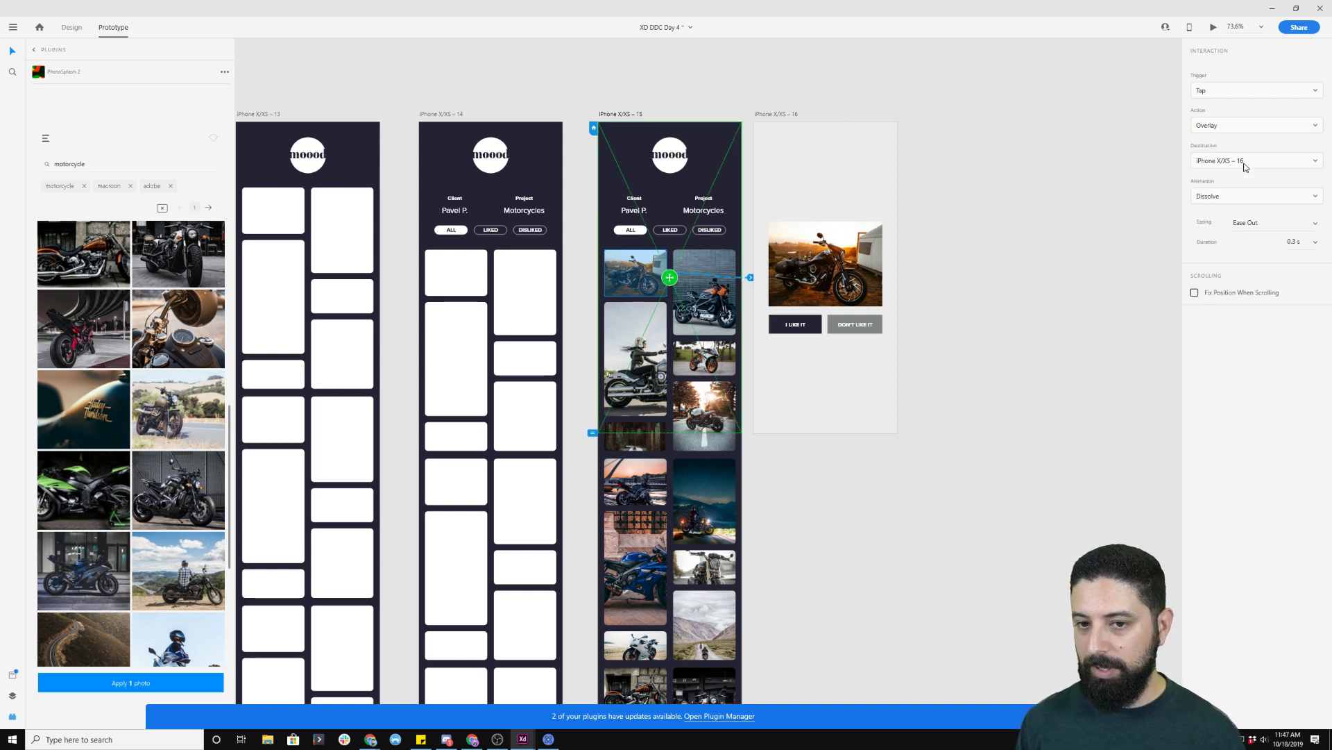
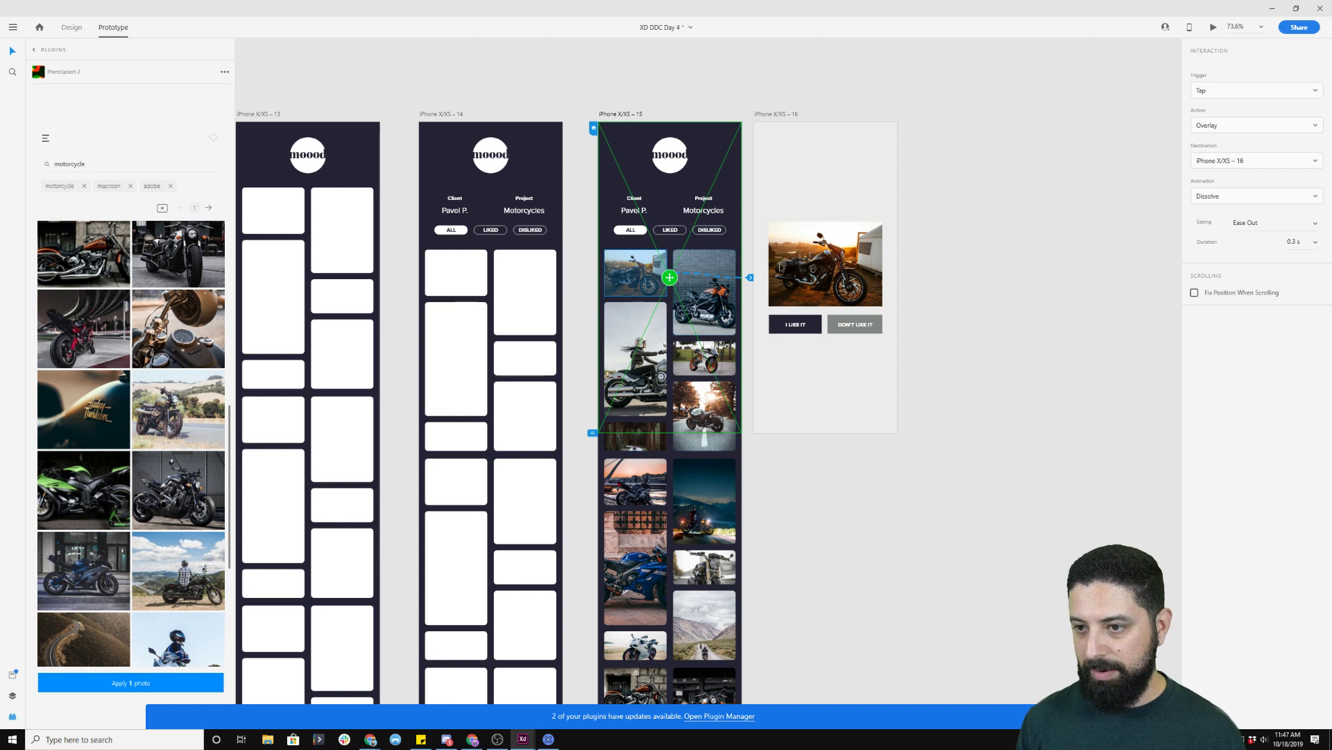
{"action": "left_click", "coordinate": [1314, 244]}
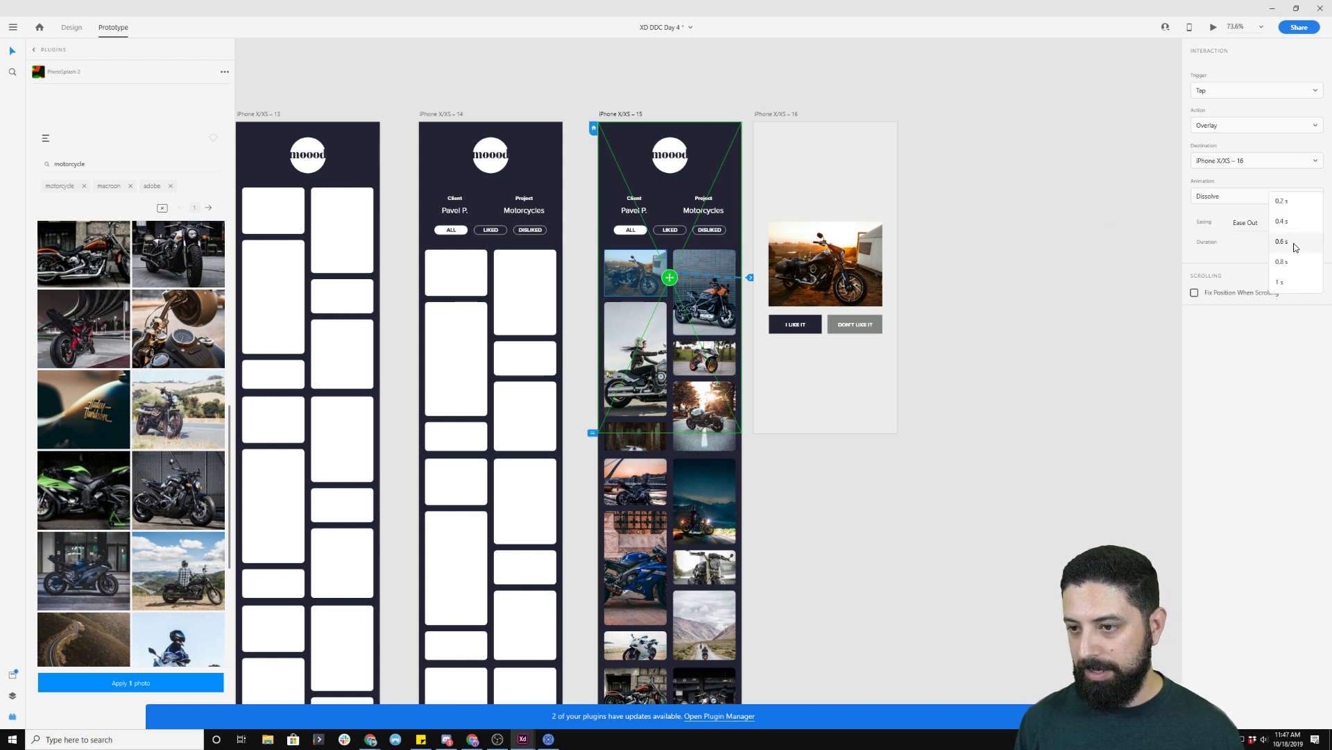
{"action": "left_click", "coordinate": [1294, 243]}
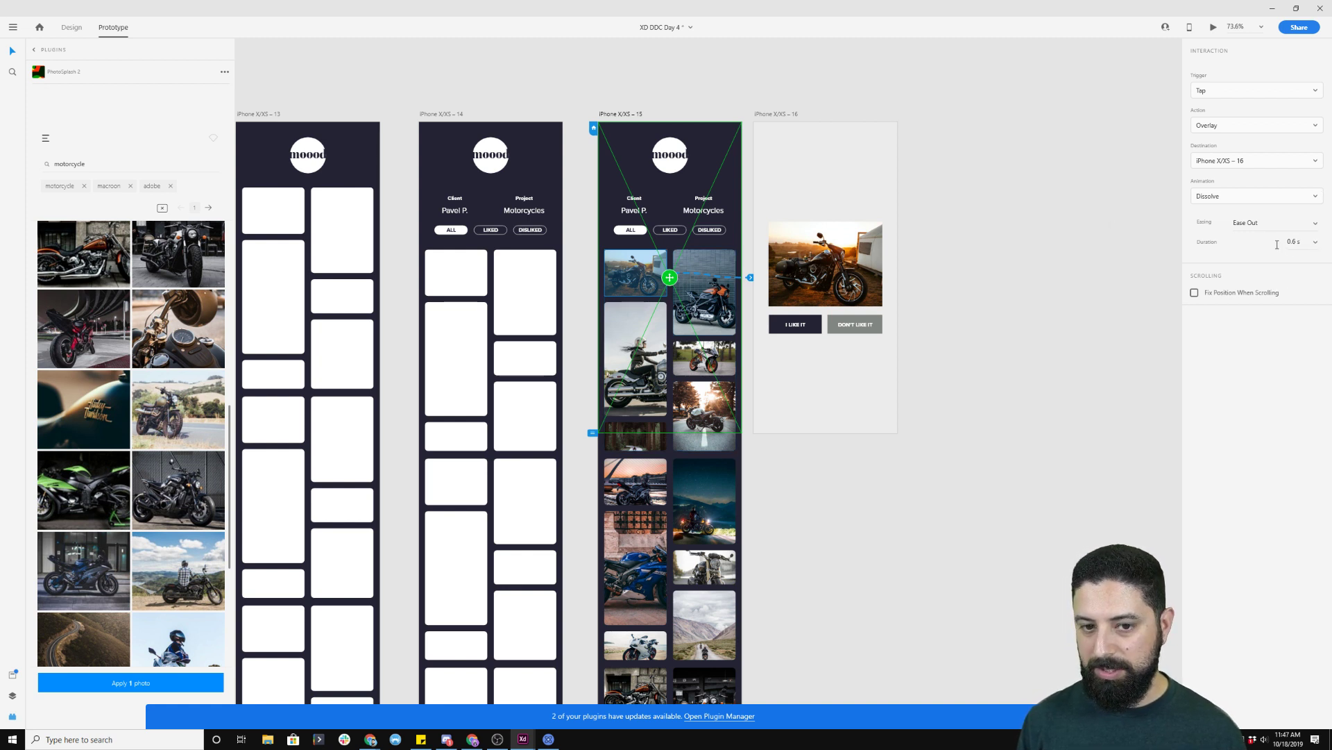
- Duplicate artboard iPhone X/XS – 15 and place the copy to the right of the photo overlay artboard
{"action": "left_click", "coordinate": [1041, 191]}
{"action": "left_click", "coordinate": [881, 200]}
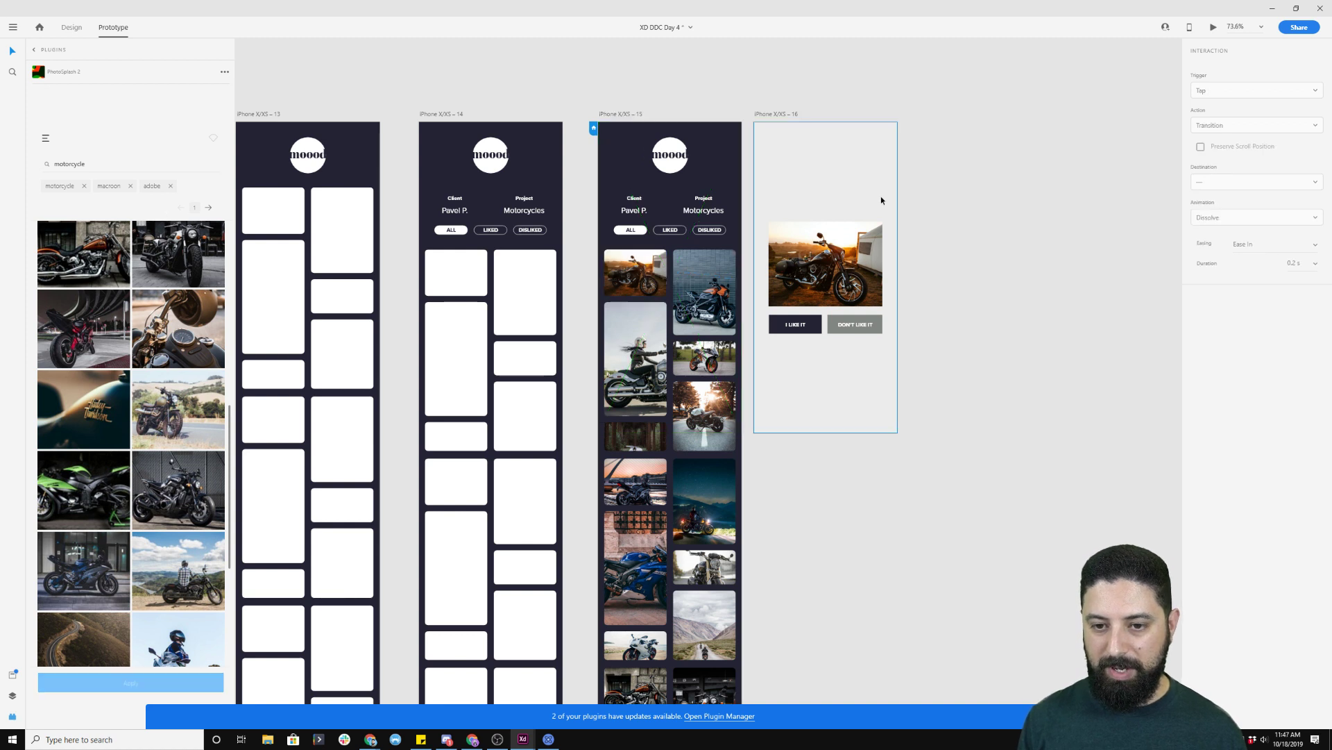
{"action": "left_click", "coordinate": [874, 226]}
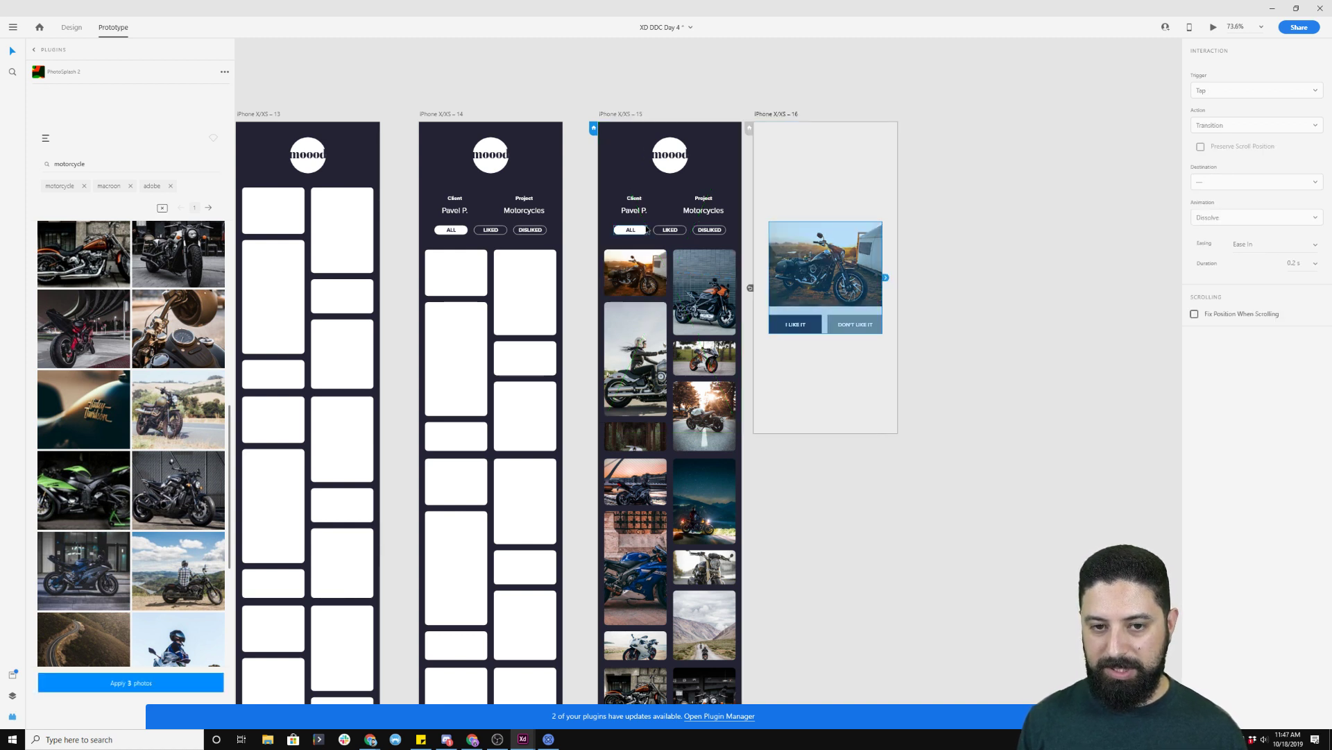
{"action": "left_click", "coordinate": [604, 111]}
{"action": "left_click_drag", "start_coordinate": [603, 111], "coordinate": [937, 113]}
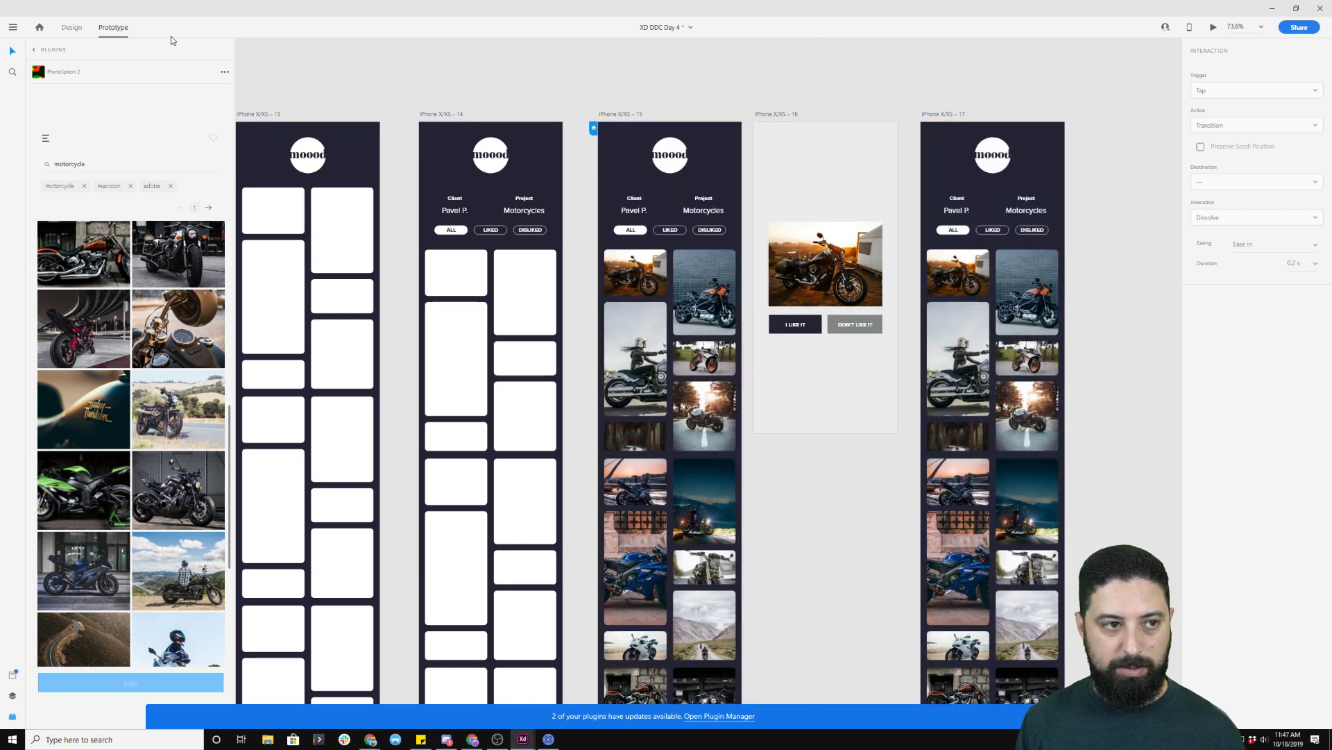
- In design mode, give the ALL pill on artboard iPhone X/XS – 17 a white border and remove its fill
{"action": "left_click", "coordinate": [72, 27]}
{"action": "scroll", "coordinate": [1024, 205], "scroll_direction": "up", "scroll_amount": 4}
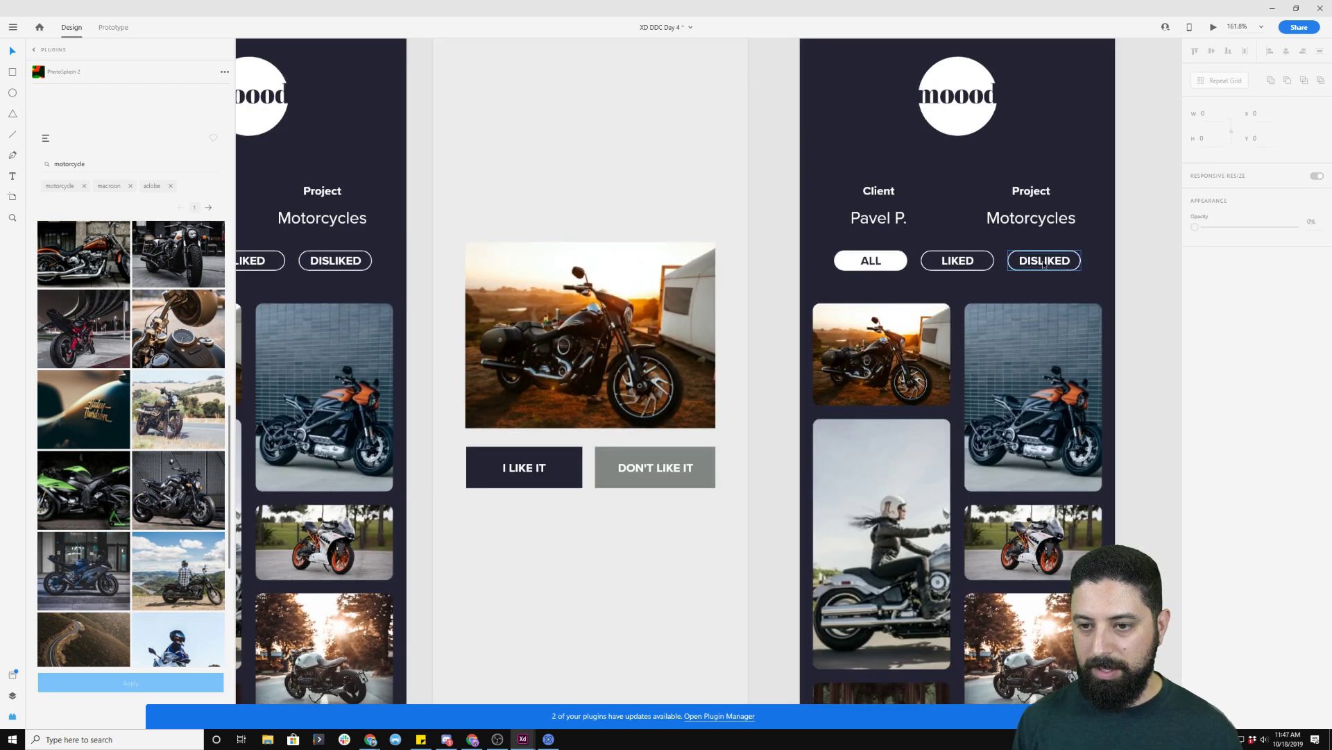
{"action": "left_click", "coordinate": [864, 262]}
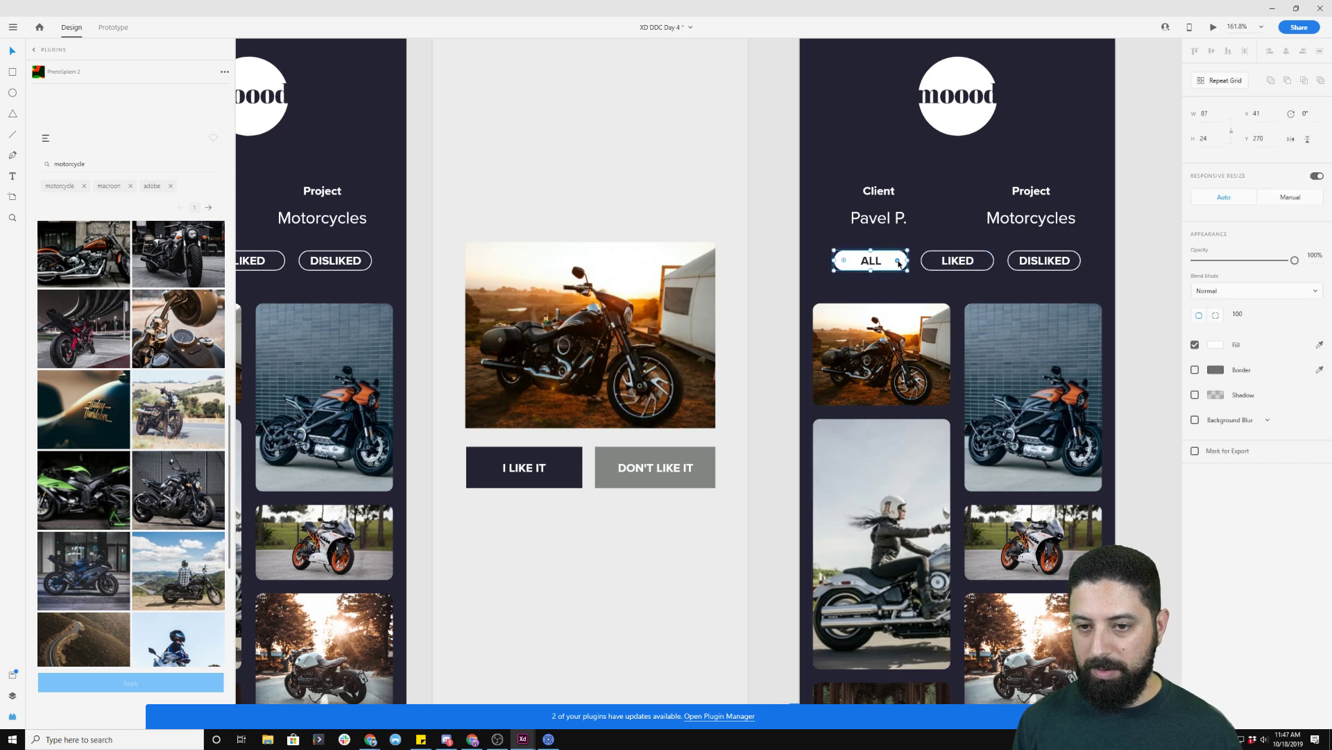
{"action": "left_click", "coordinate": [1195, 369]}
{"action": "left_click", "coordinate": [1216, 369]}
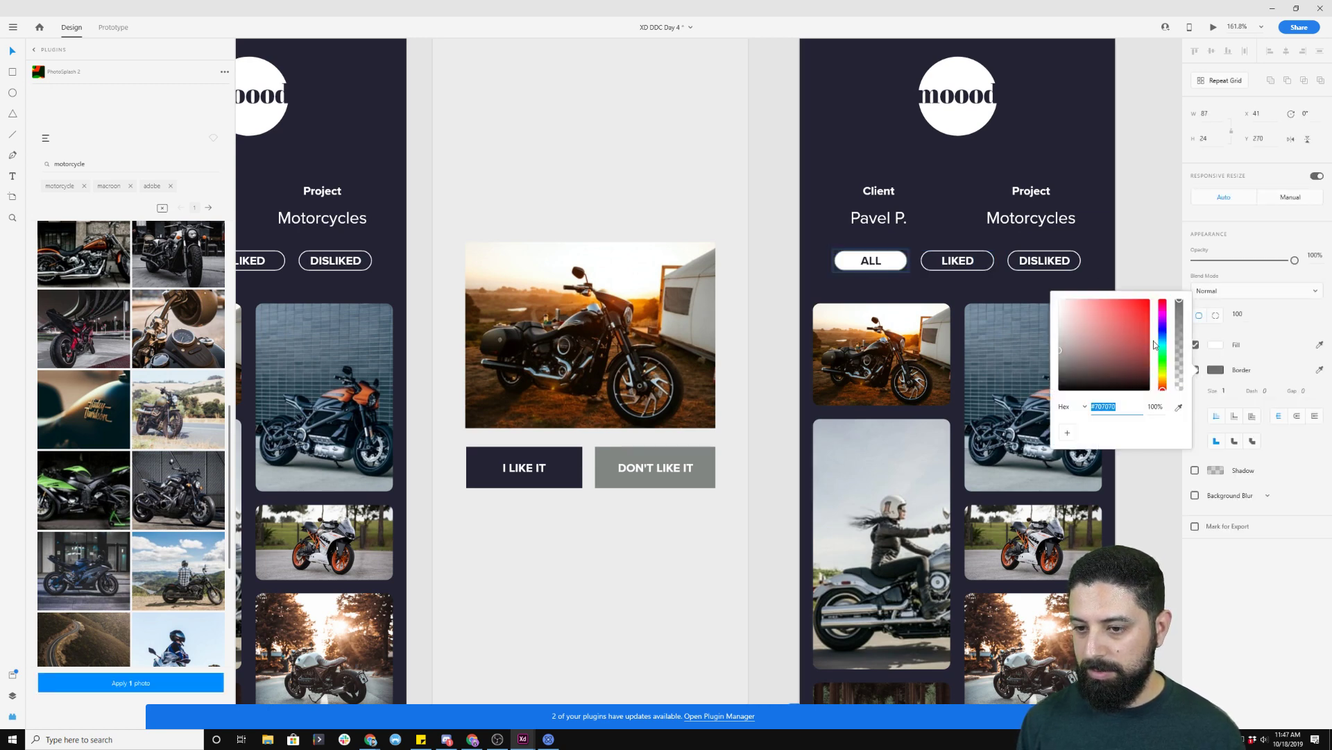
{"action": "left_click_drag", "start_coordinate": [1138, 340], "coordinate": [935, 232]}
{"action": "left_click", "coordinate": [918, 242]}
{"action": "left_click", "coordinate": [904, 261]}
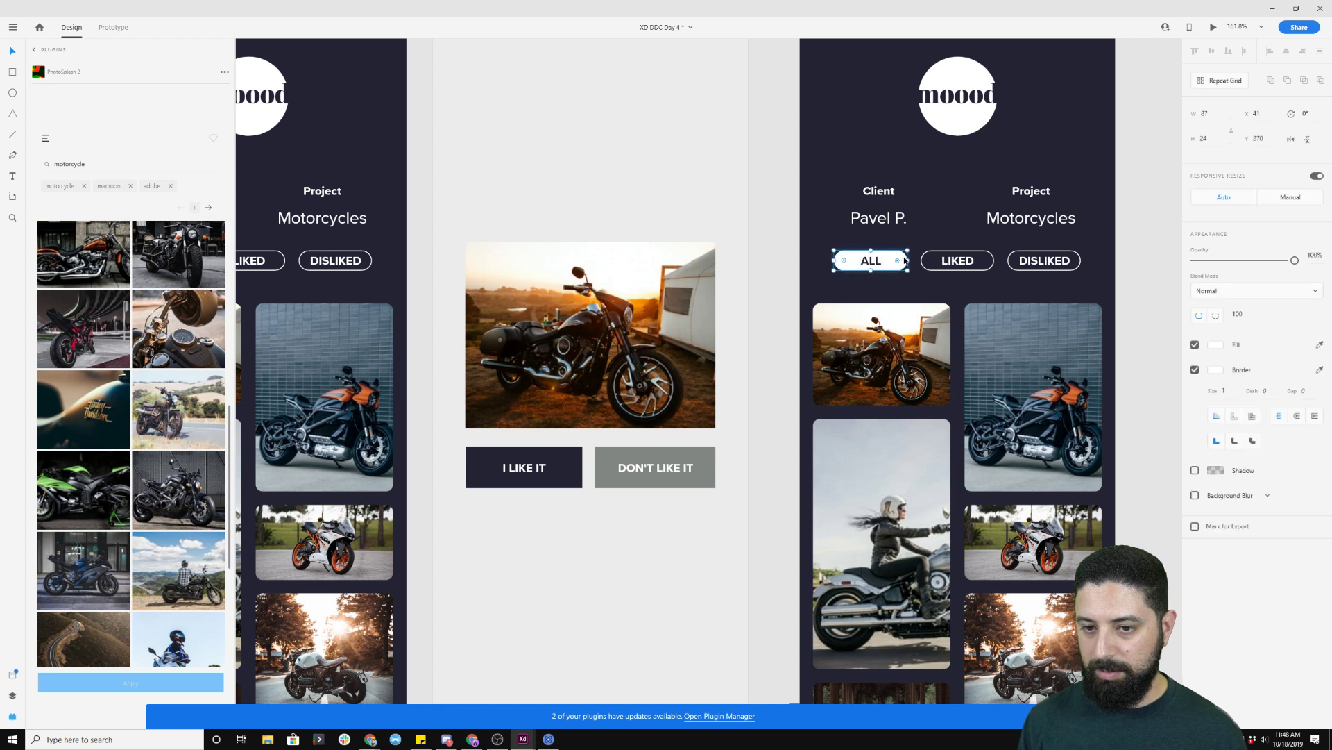
{"action": "left_click", "coordinate": [1195, 344]}
- Change the ALL label's text fill to white on artboard iPhone X/XS – 17
{"action": "double_click", "coordinate": [879, 262]}
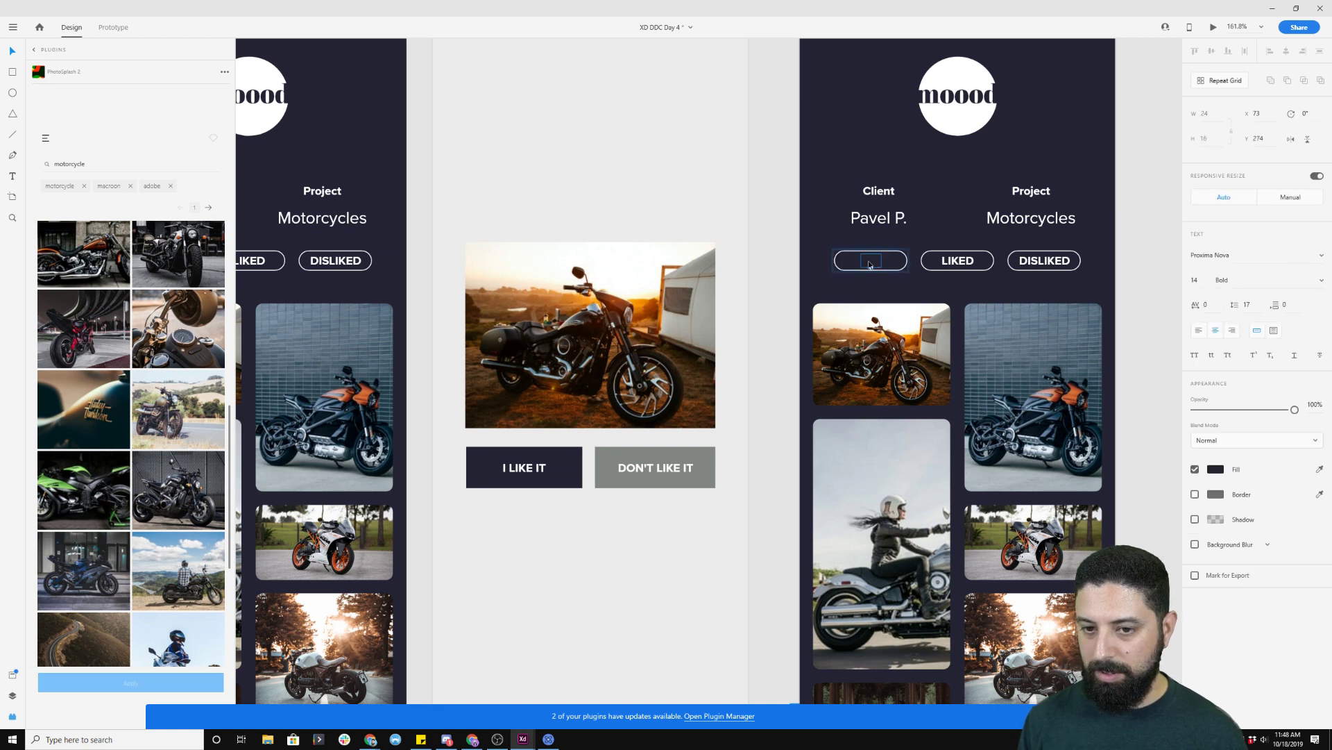
{"action": "double_click", "coordinate": [870, 264]}
{"action": "left_click", "coordinate": [1220, 471]}
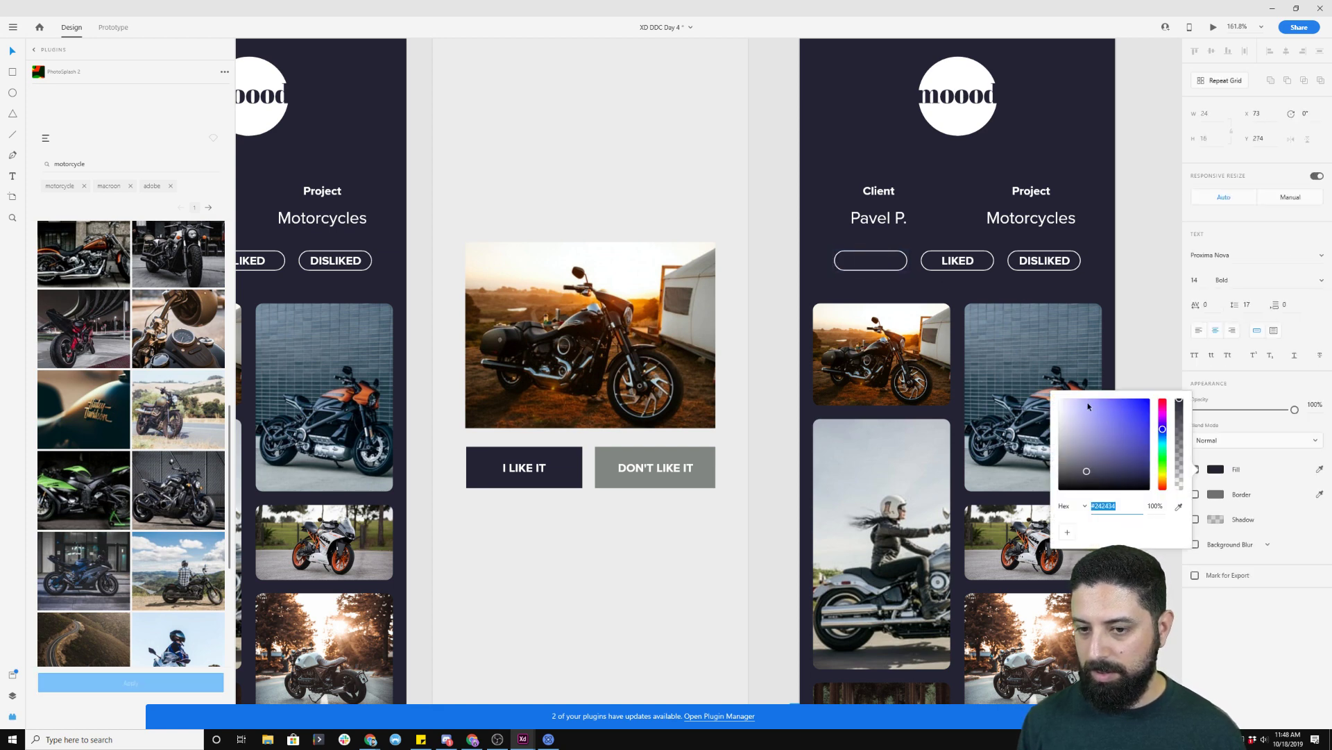
{"action": "left_click_drag", "start_coordinate": [1124, 438], "coordinate": [1041, 378]}
{"action": "left_click", "coordinate": [1138, 271]}
- Recolour the LIKED label with the sampled dark artboard background colour and enable the white fill on its pill
{"action": "double_click", "coordinate": [958, 261]}
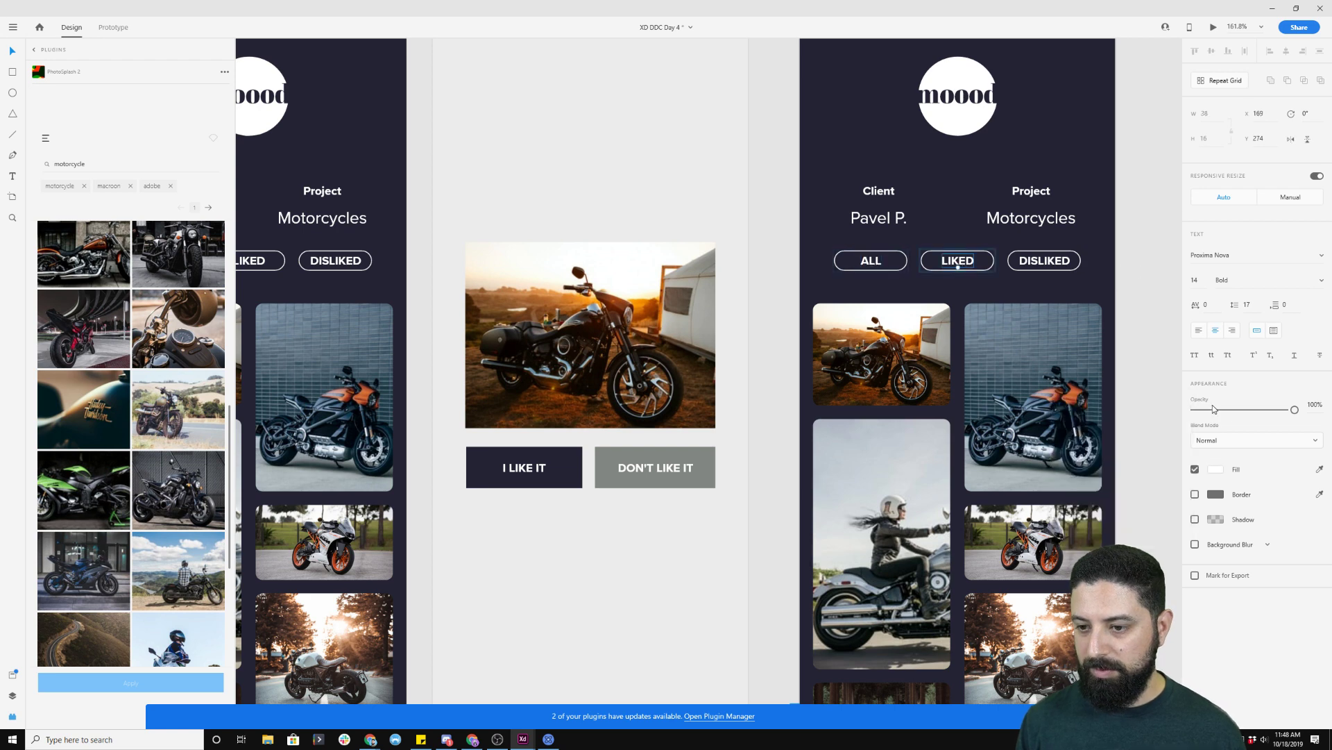
{"action": "left_click", "coordinate": [1219, 471]}
{"action": "left_click", "coordinate": [1180, 508]}
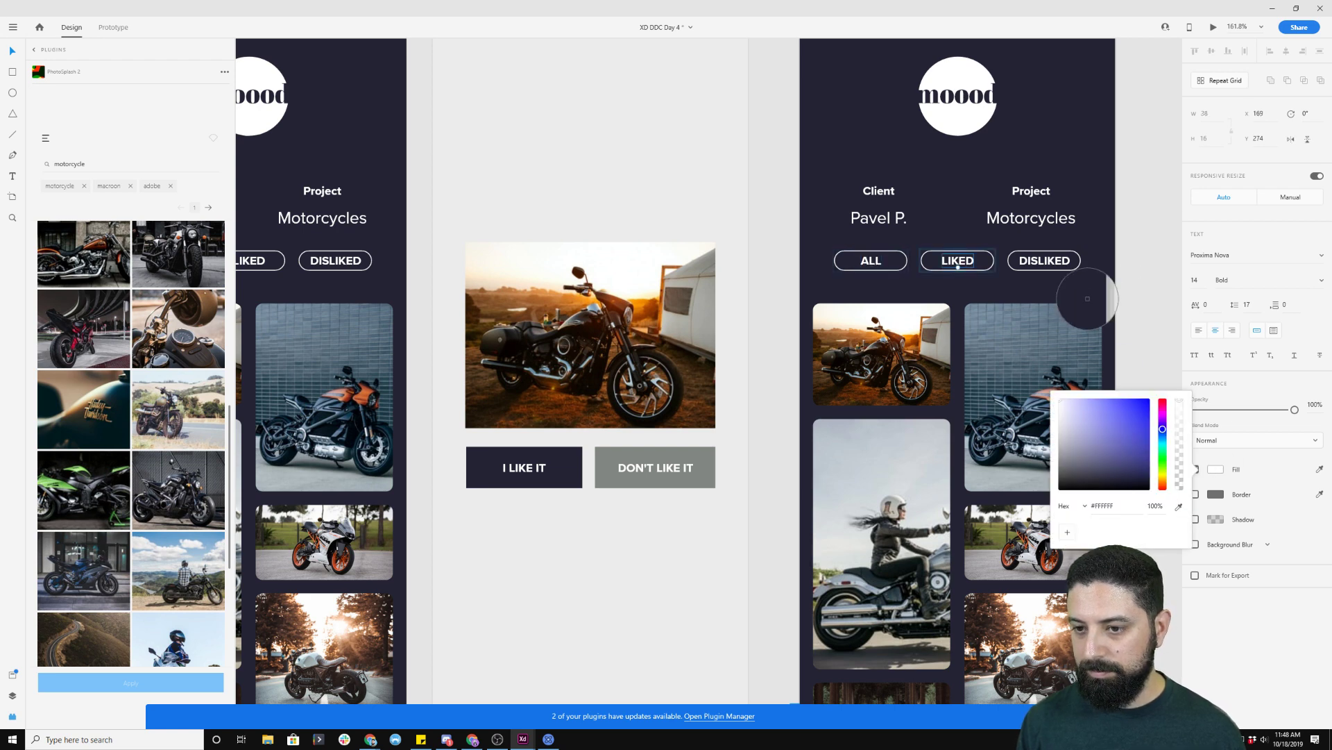
{"action": "left_click", "coordinate": [1094, 285]}
{"action": "left_click", "coordinate": [1004, 282]}
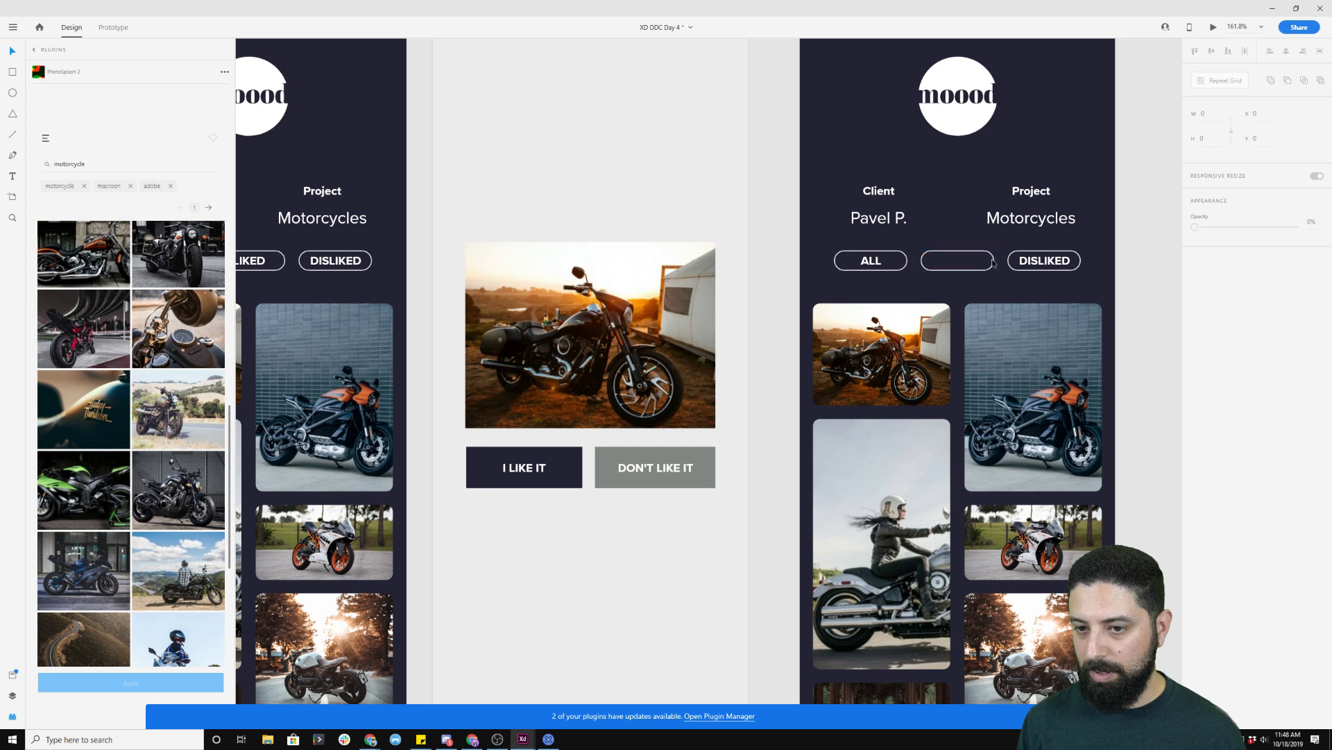
{"action": "left_click", "coordinate": [986, 263]}
{"action": "left_click", "coordinate": [1195, 345]}
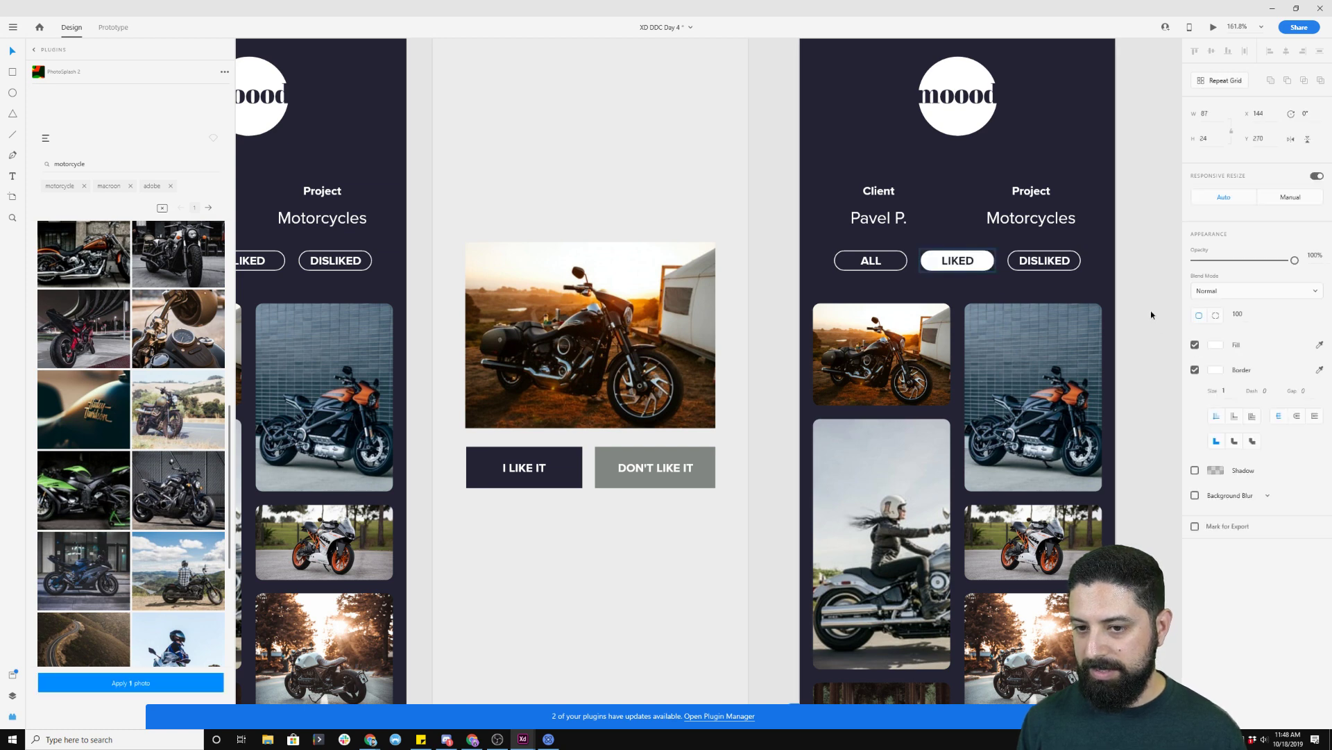
- Delete every photo except the first motorcycle photo from the gallery on artboard iPhone X/XS – 17
{"action": "scroll", "coordinate": [1150, 311], "scroll_direction": "down", "scroll_amount": 6}
{"action": "double_click", "coordinate": [1119, 344]}
{"action": "left_click", "coordinate": [1042, 400], "text": "shift"}
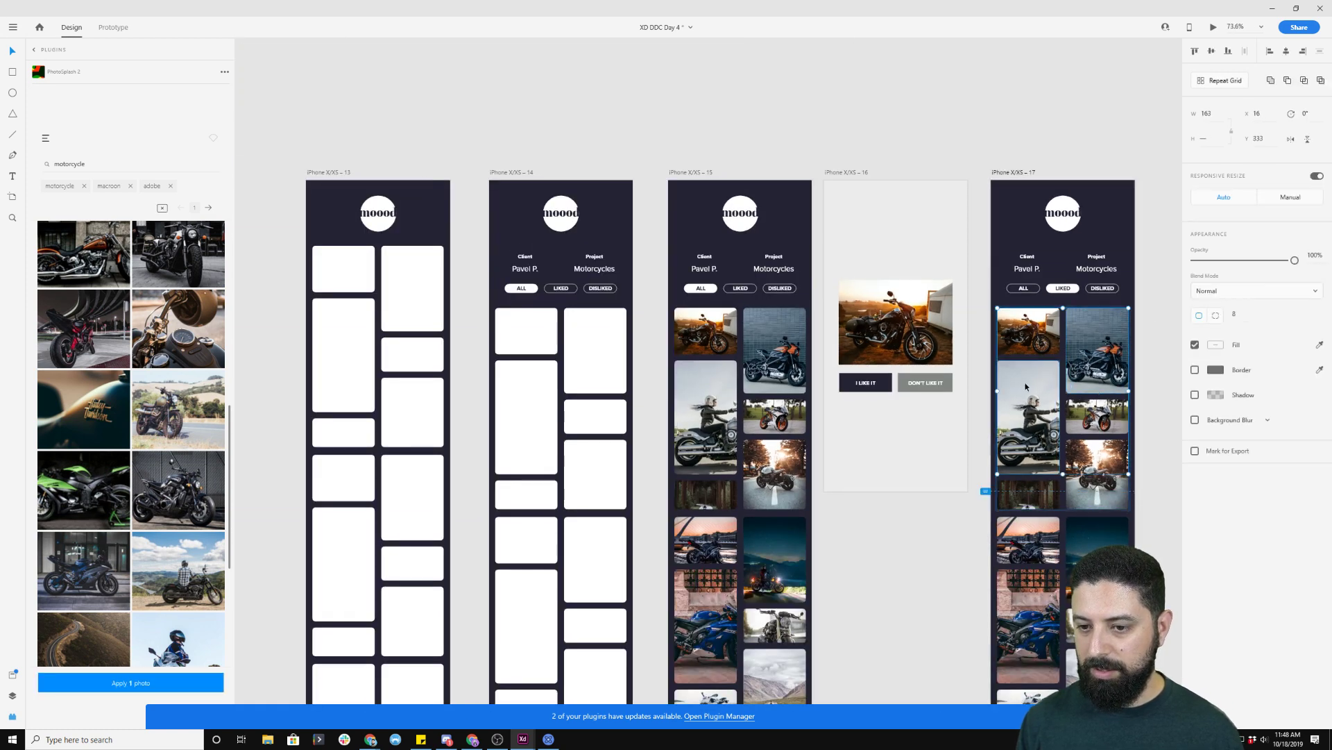
{"action": "left_click", "coordinate": [1082, 418], "text": "shift"}
{"action": "left_click", "coordinate": [1047, 495], "text": "shift"}
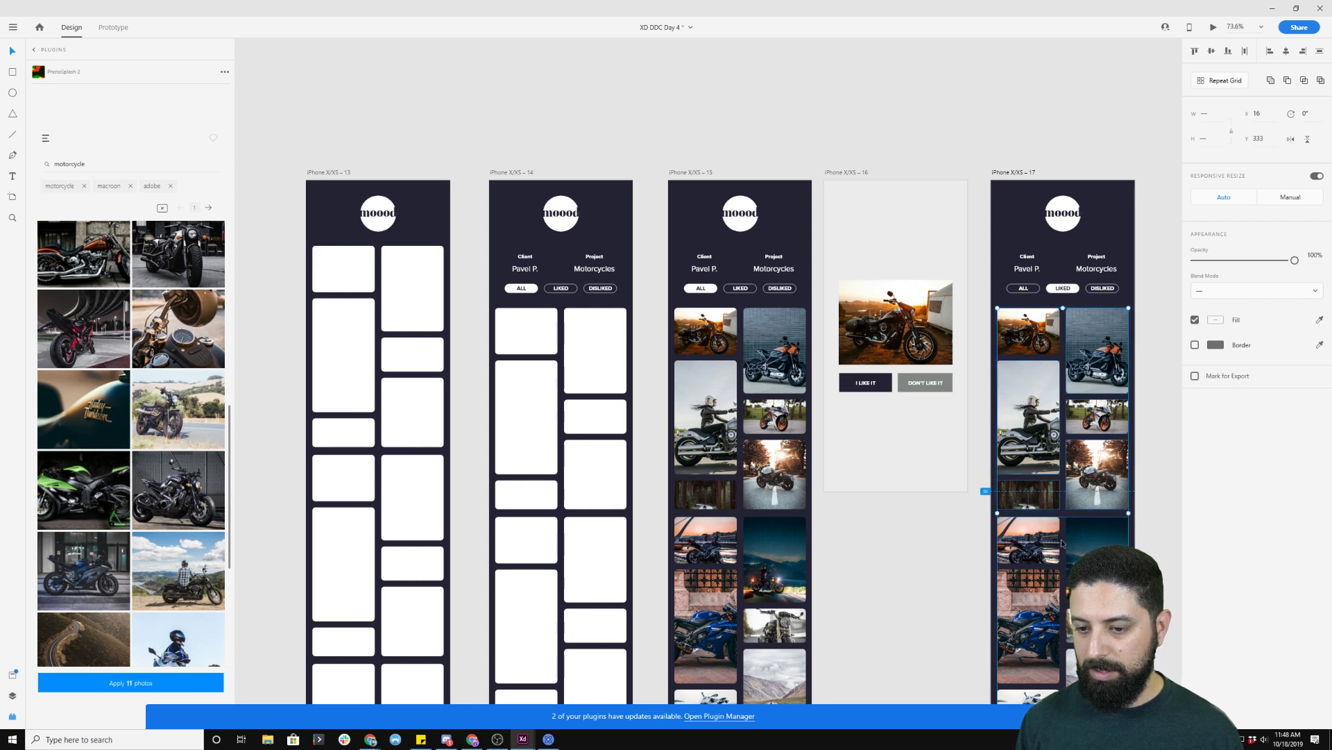
{"action": "key", "text": "Delete"}
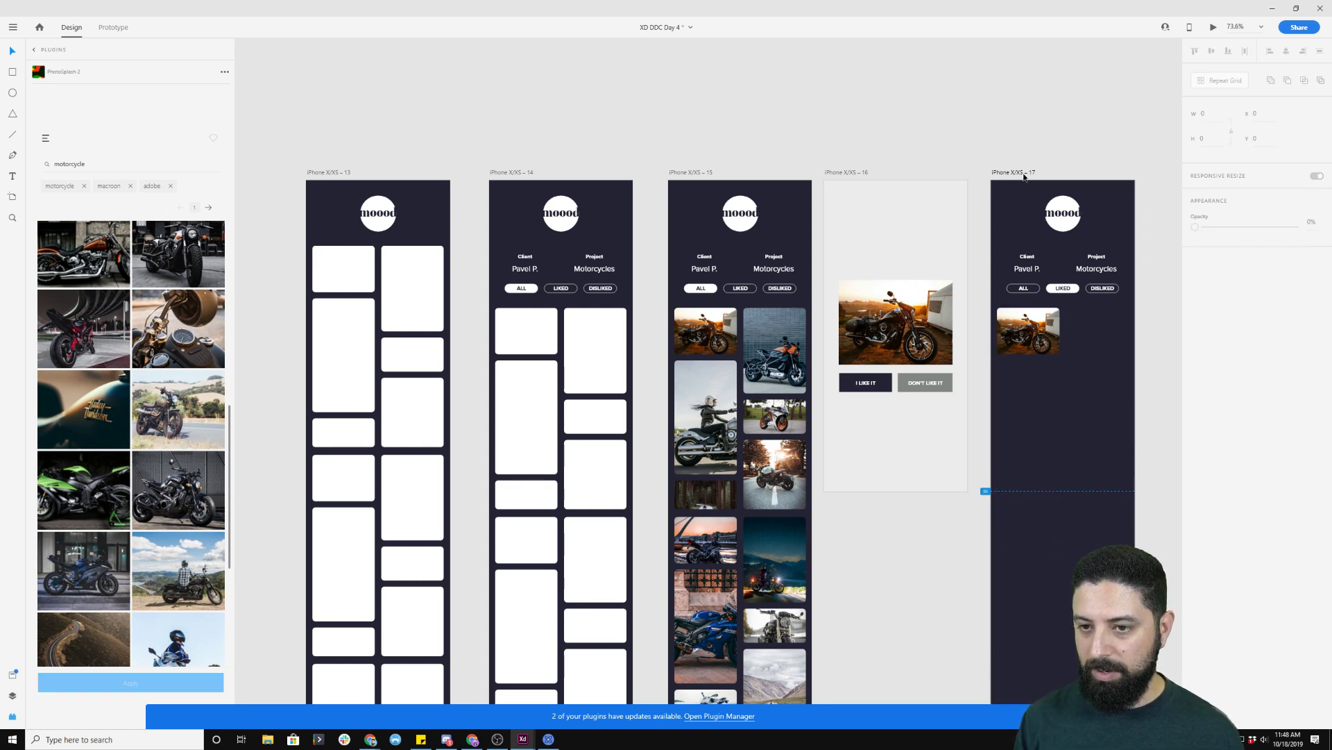
- Set the height of artboard iPhone X/XS – 17 to 812
{"action": "left_click", "coordinate": [1023, 173]}
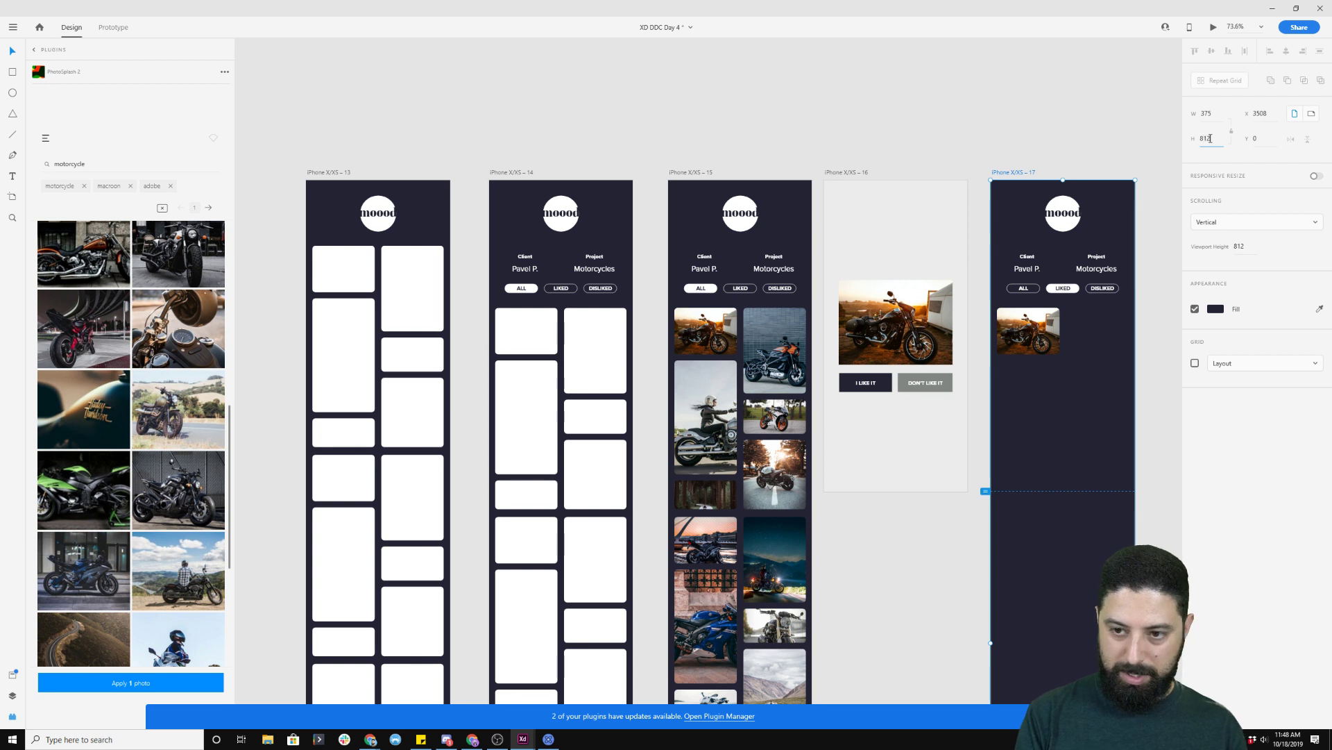
{"action": "left_click", "coordinate": [1209, 138]}
{"action": "type", "text": "812"}
{"action": "key", "text": "Return"}
- In prototype mode, link the I LIKE IT button to artboard iPhone X/XS – 17 with a tap-triggered Auto-Animate action
{"action": "left_click", "coordinate": [859, 172]}
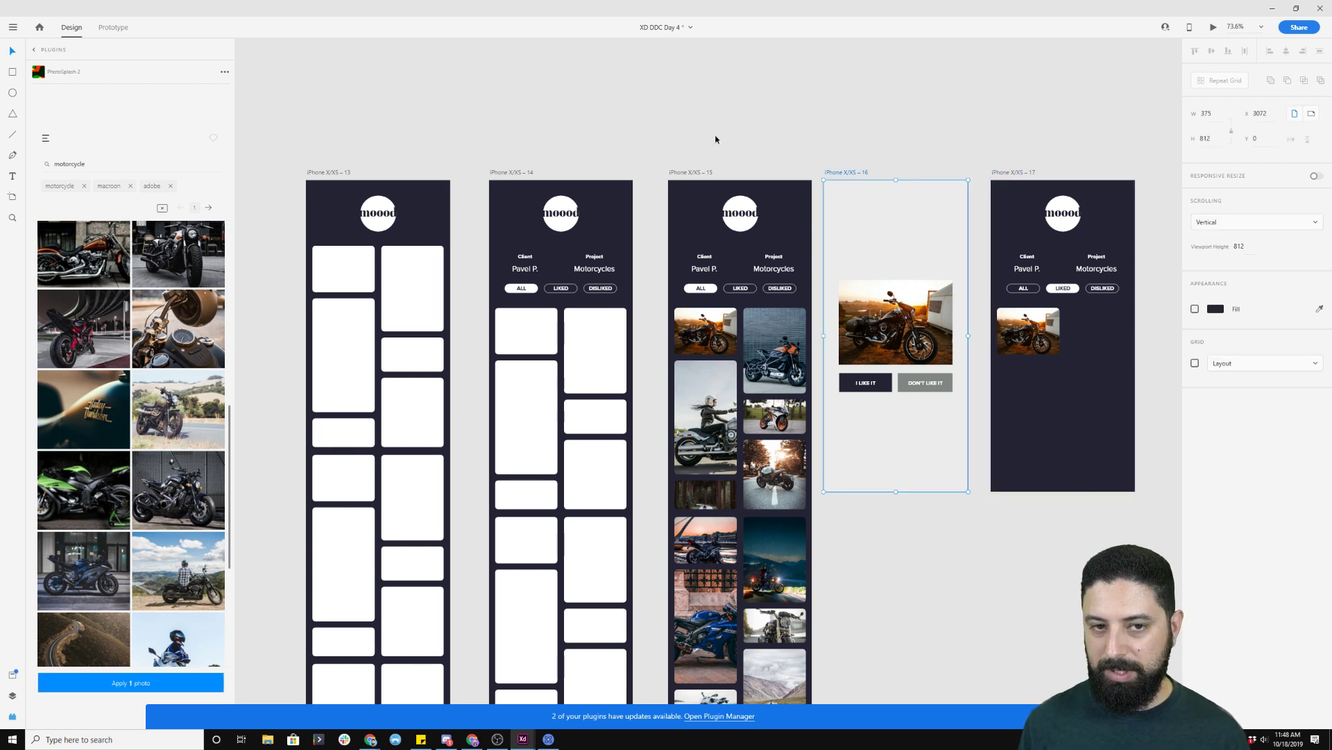
{"action": "left_click", "coordinate": [113, 27]}
{"action": "left_click", "coordinate": [880, 387]}
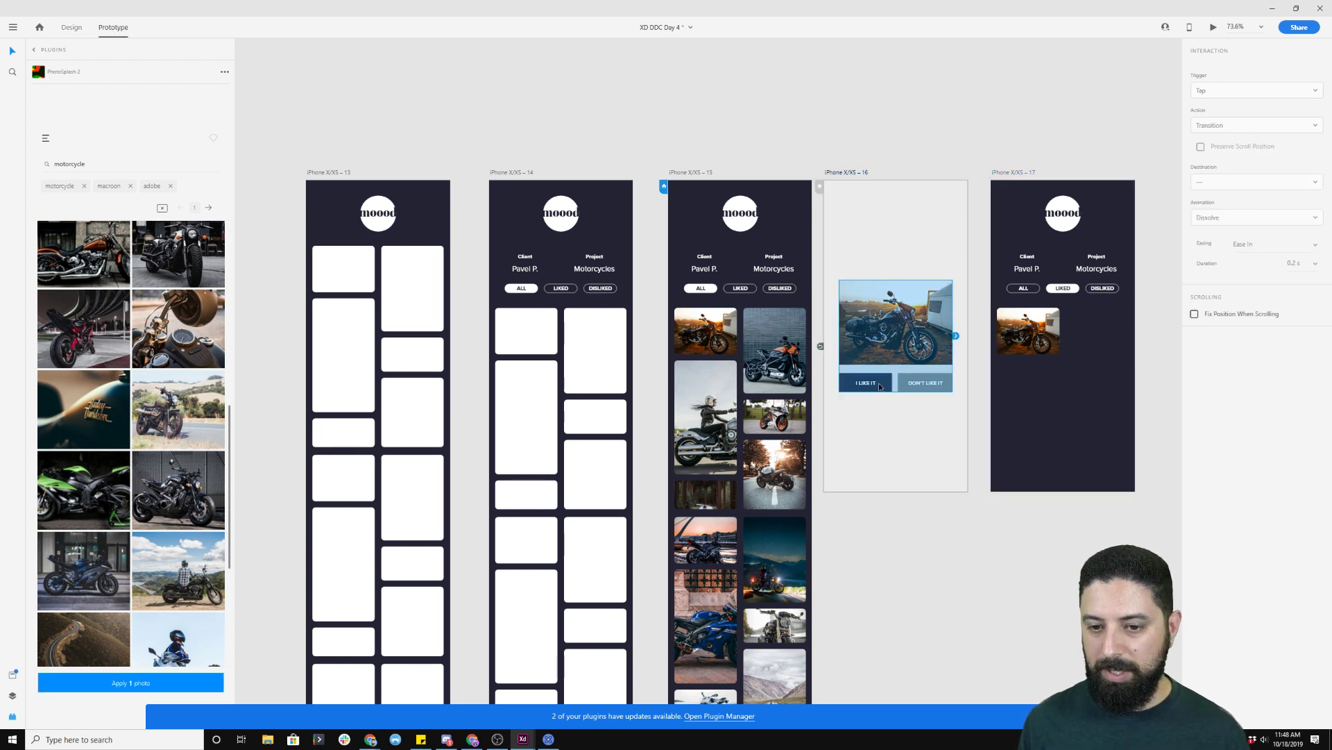
{"action": "double_click", "coordinate": [880, 386]}
{"action": "left_click_drag", "start_coordinate": [896, 383], "coordinate": [1034, 328]}
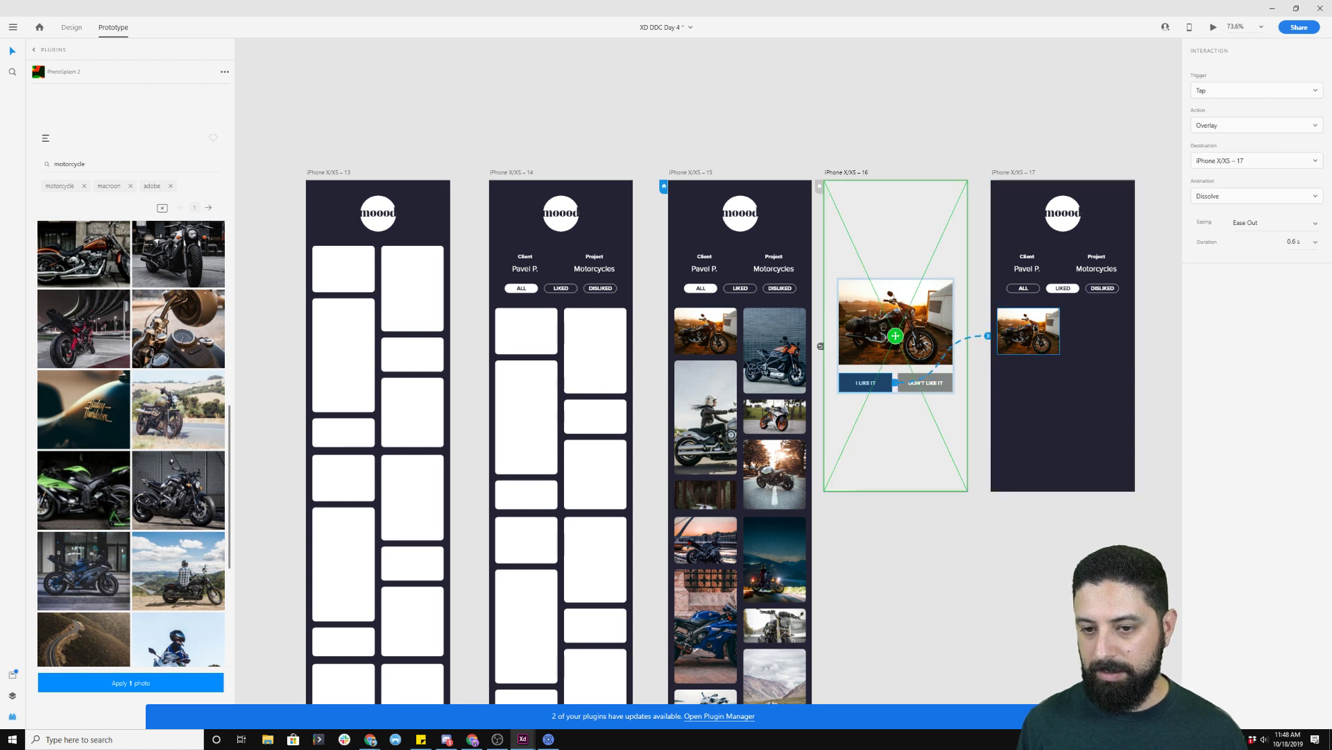
{"action": "left_click", "coordinate": [1246, 127]}
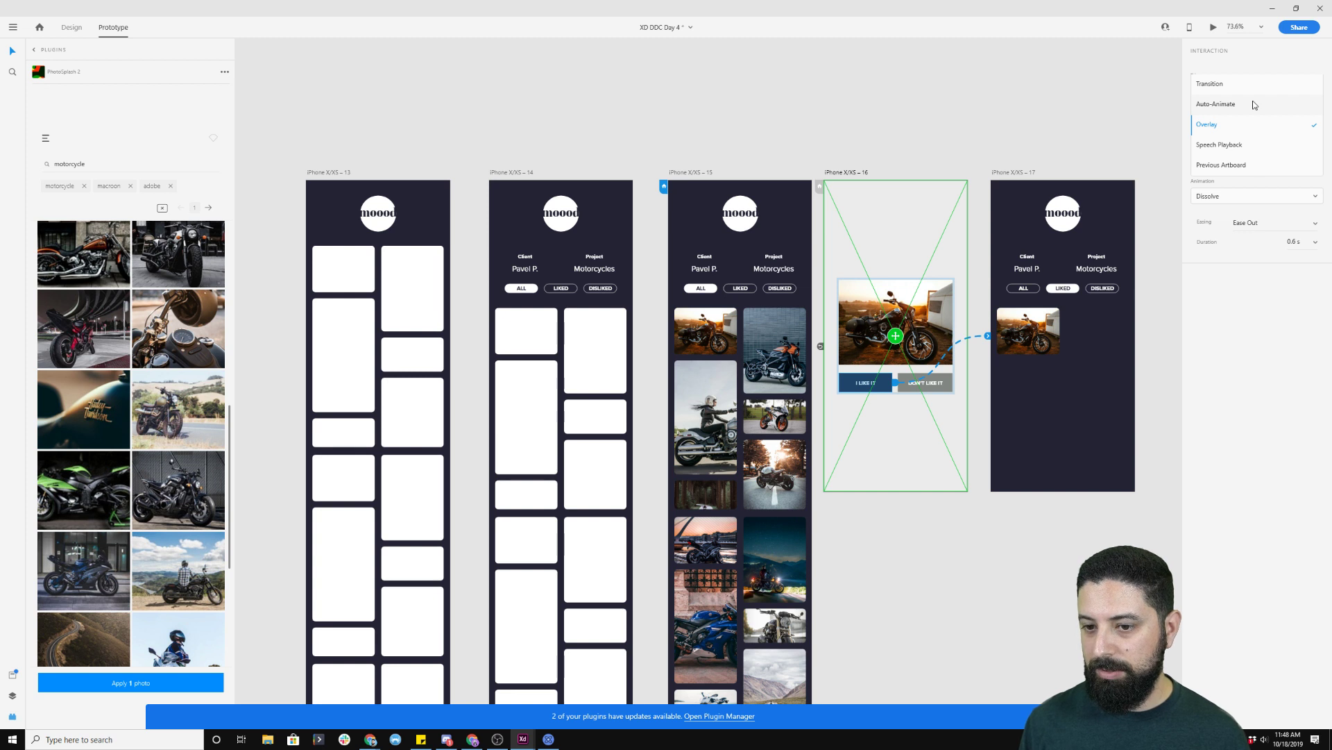
{"action": "left_click", "coordinate": [1254, 104]}
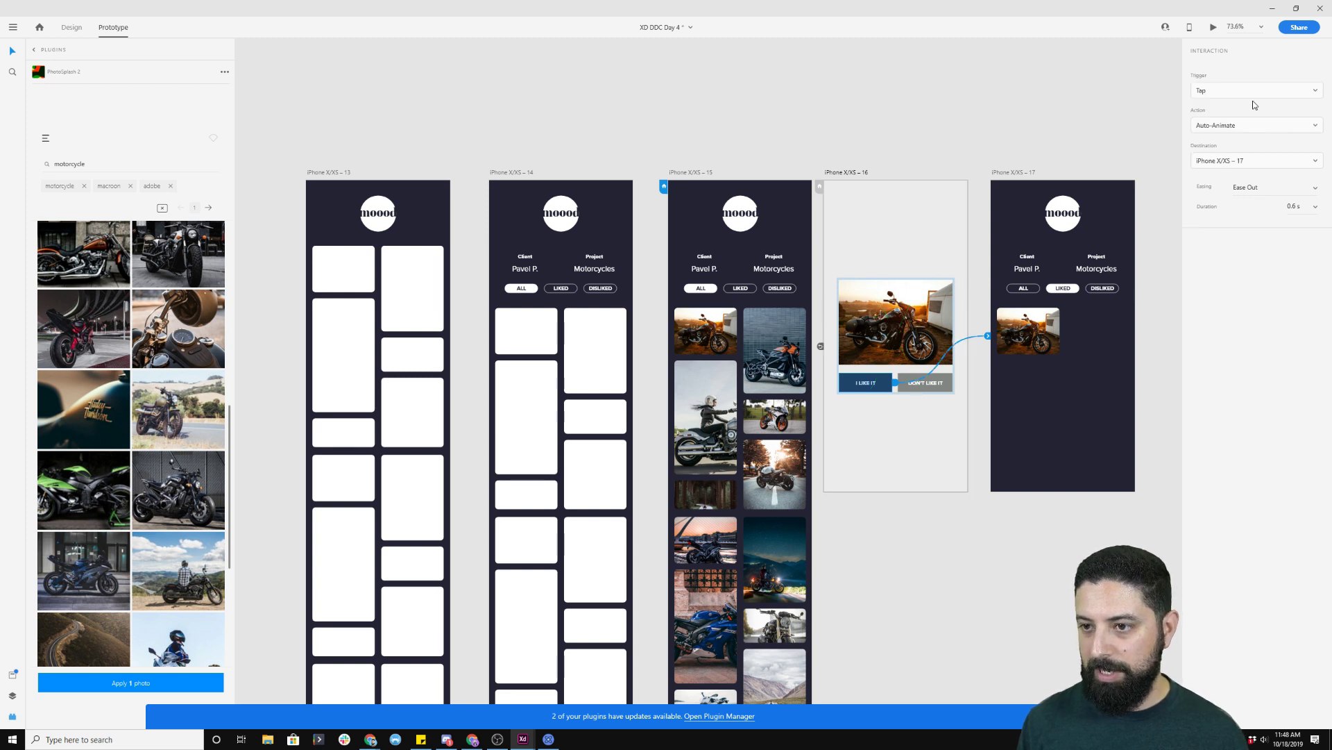
- Preview the prototype from artboard iPhone X/XS – 15, checking the gallery scrolling and the first photo's overlay
{"action": "left_click", "coordinate": [833, 155]}
{"action": "left_click", "coordinate": [690, 172]}
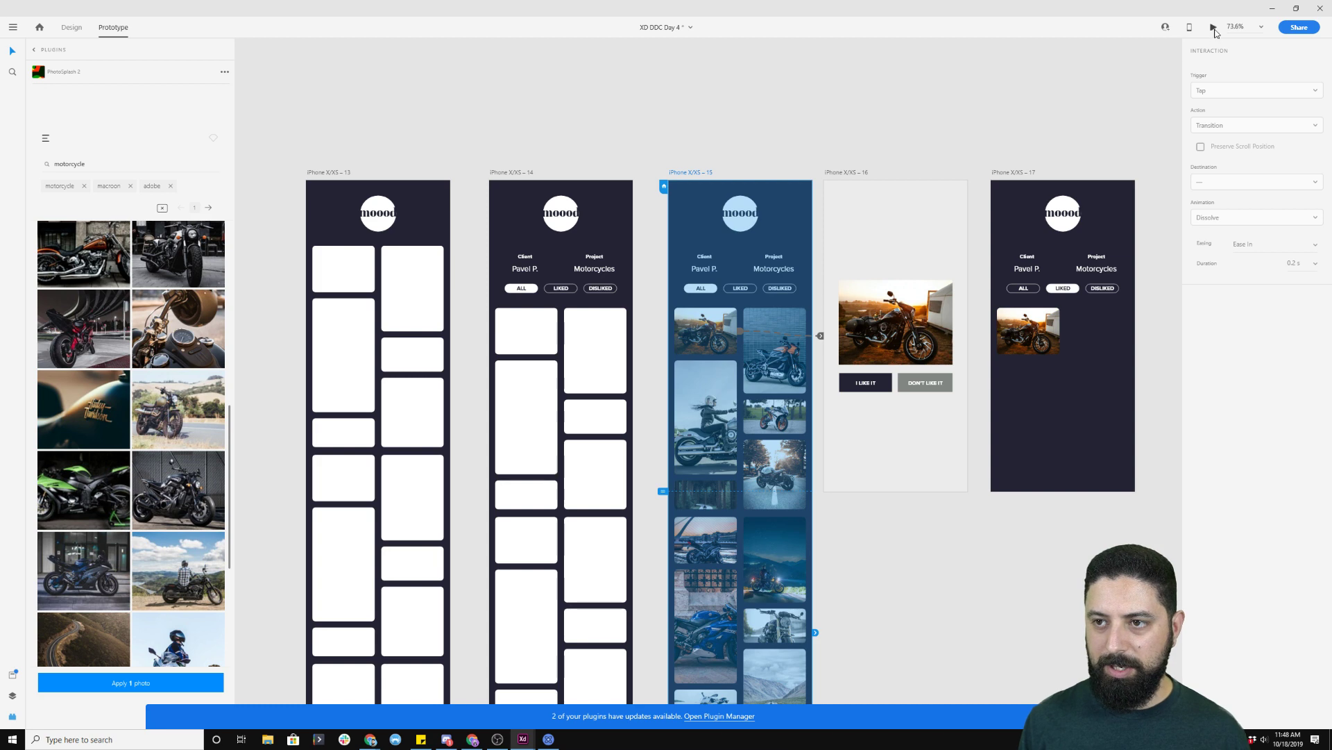
{"action": "left_click", "coordinate": [1214, 28]}
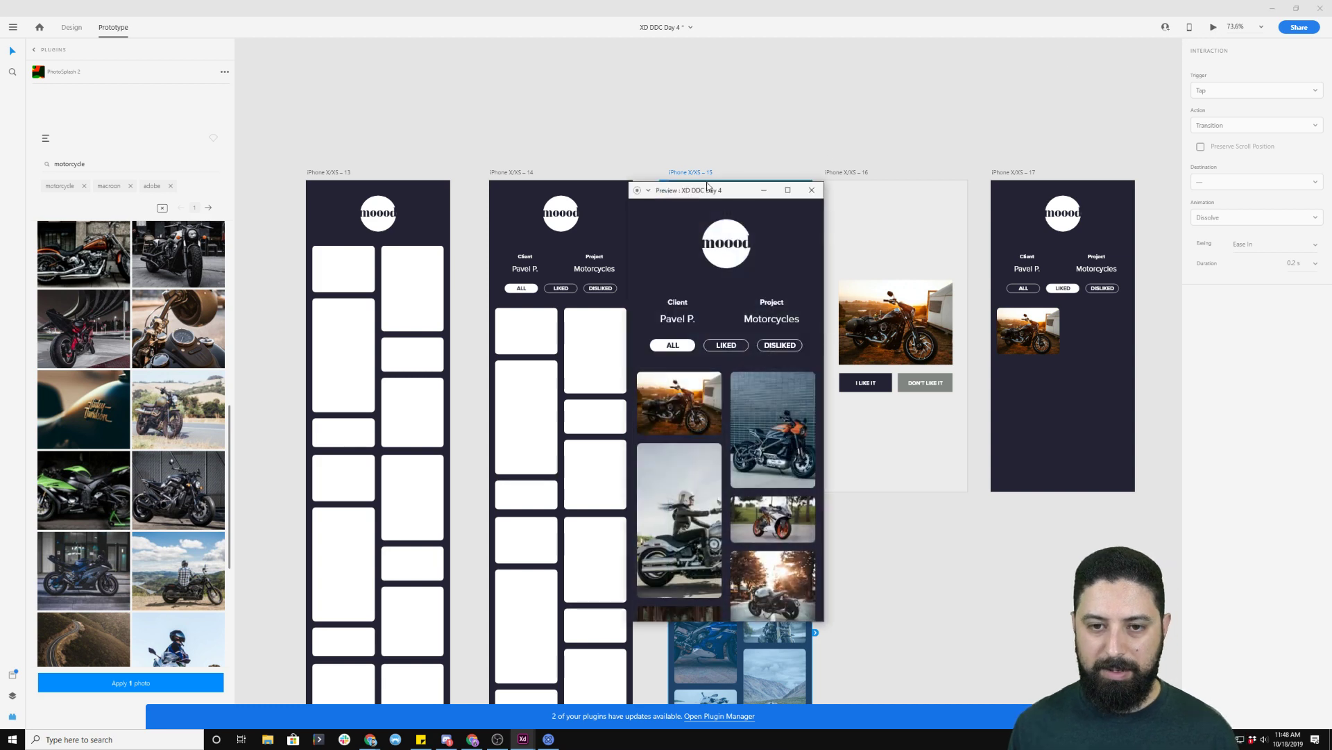
{"action": "left_click_drag", "start_coordinate": [722, 52], "coordinate": [498, 56]}
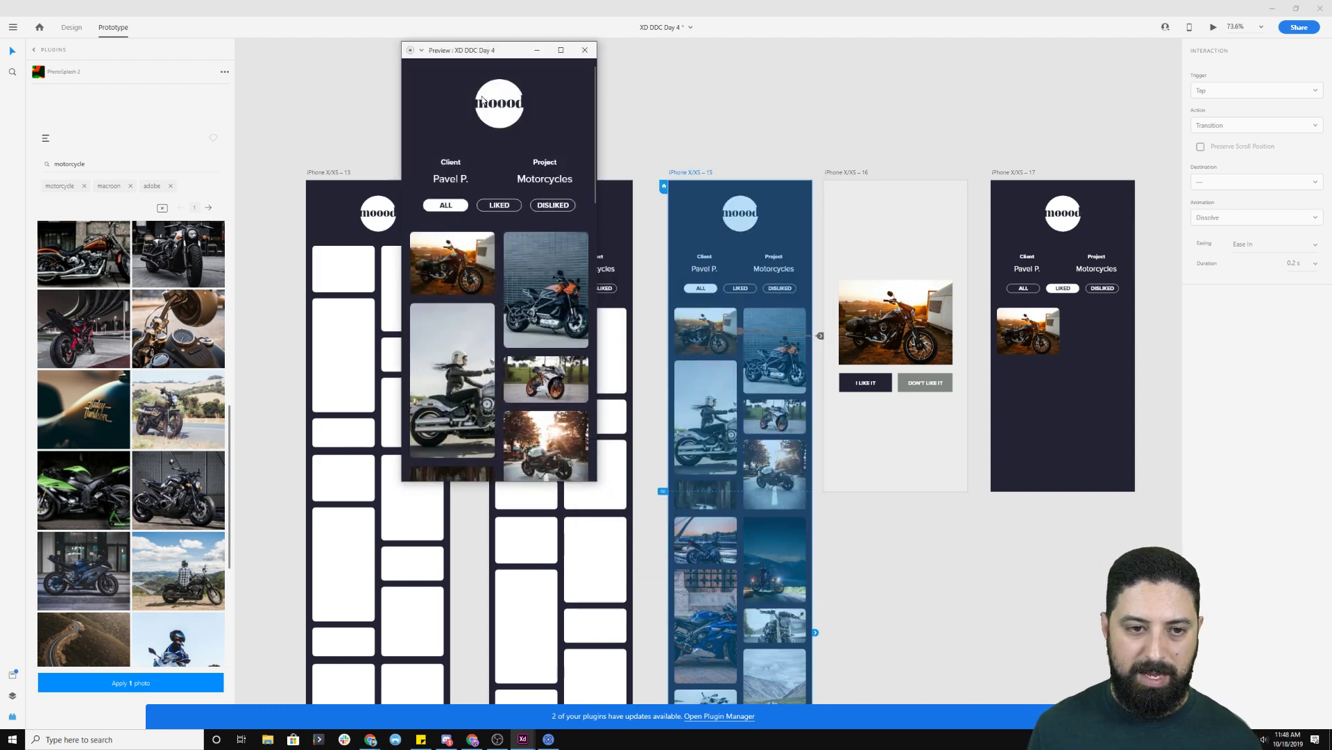
{"action": "scroll", "coordinate": [475, 208], "scroll_direction": "down", "scroll_amount": 15}
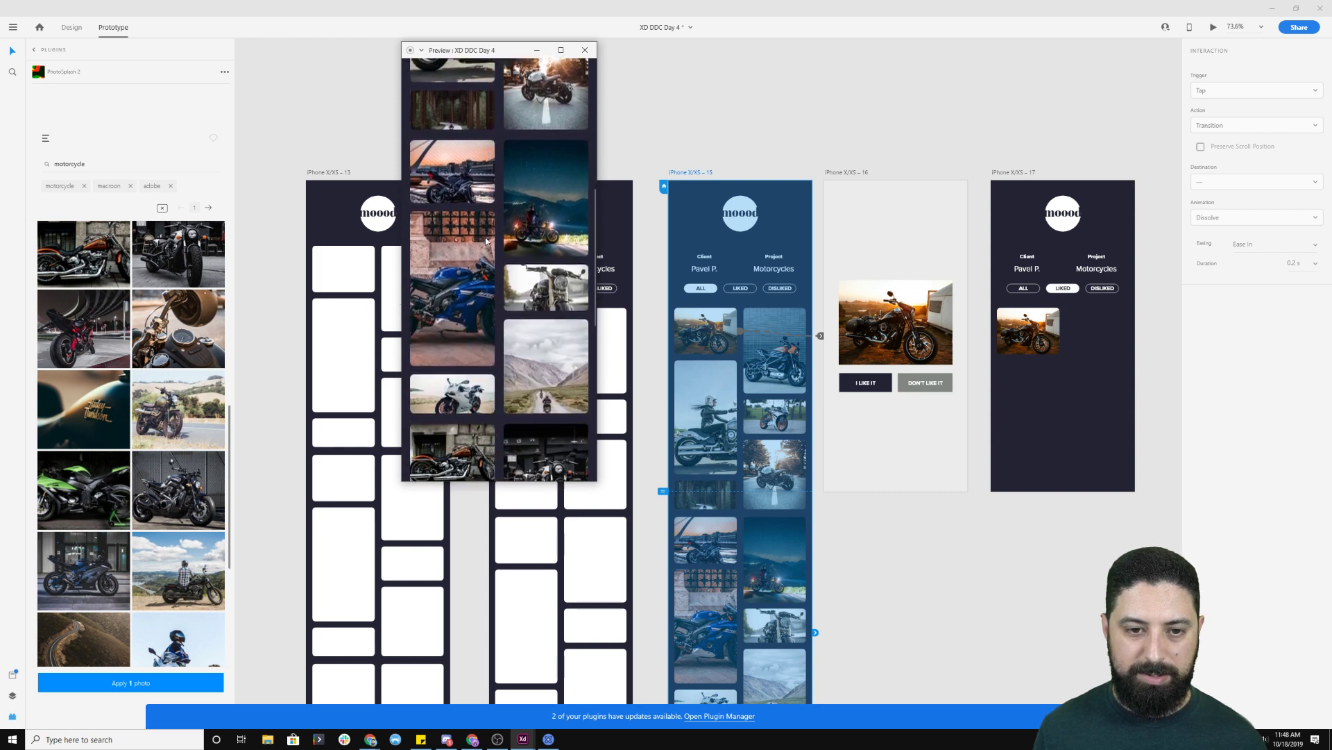
{"action": "scroll", "coordinate": [486, 241], "scroll_direction": "up", "scroll_amount": 15}
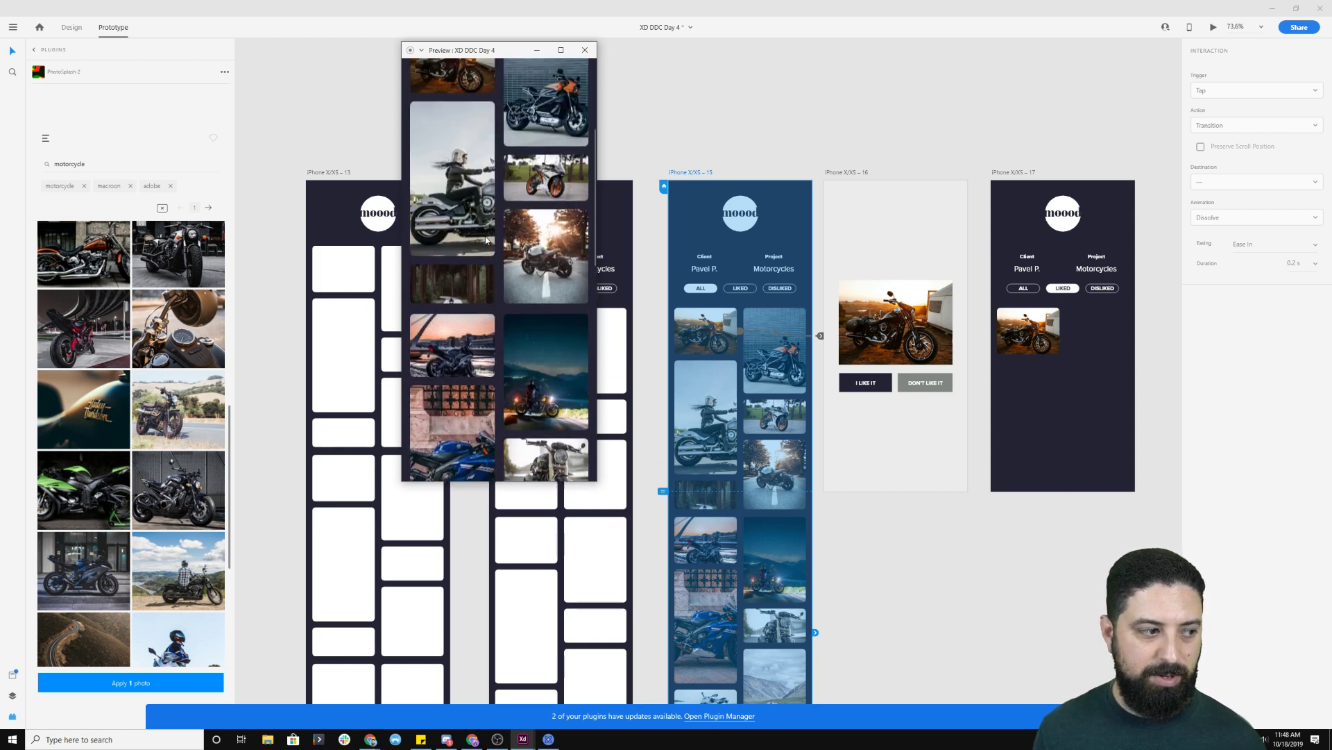
{"action": "left_click", "coordinate": [475, 267]}
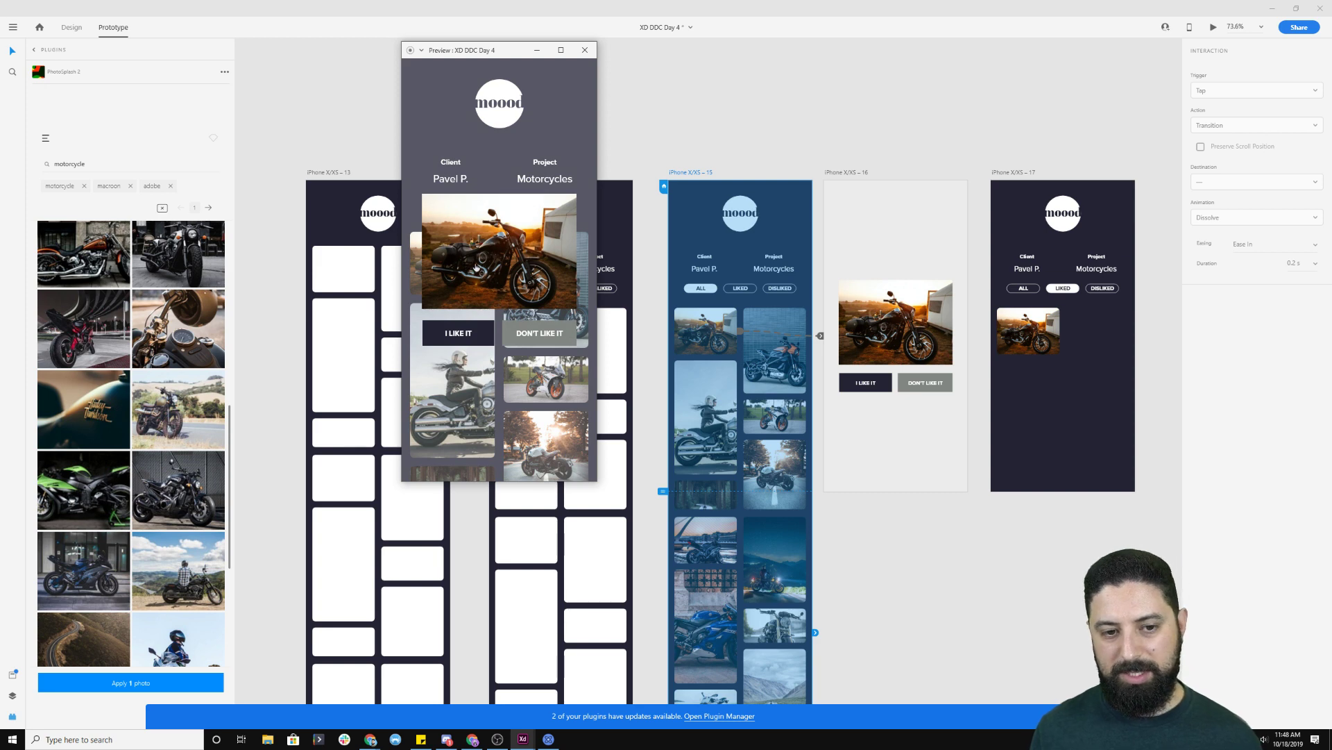
{"action": "left_click", "coordinate": [933, 224]}
{"action": "left_click", "coordinate": [951, 122]}
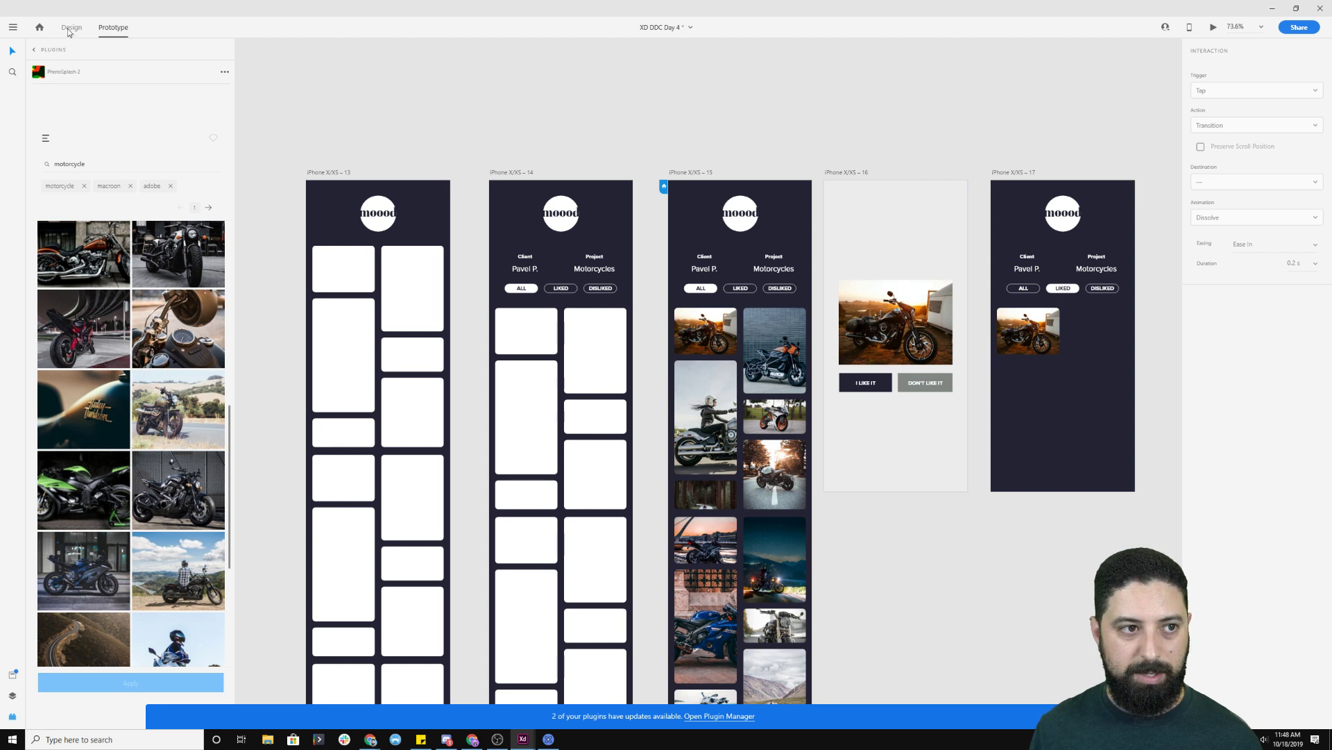
- In design mode, raise the opacity of the white background rectangle on artboard iPhone X/XS – 16 to 67%
{"action": "key", "text": "ctrl+Tab"}
{"action": "left_click", "coordinate": [873, 231]}
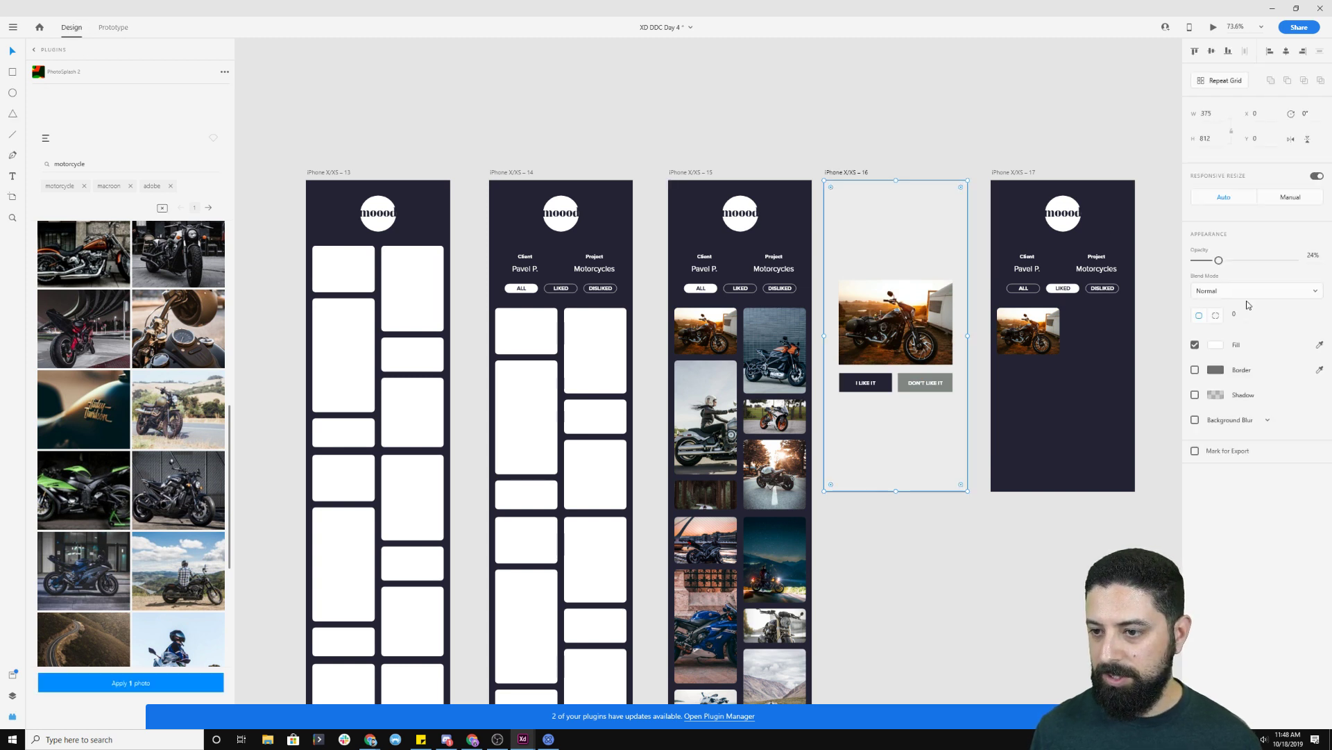
{"action": "left_click_drag", "start_coordinate": [1223, 261], "coordinate": [1267, 261]}
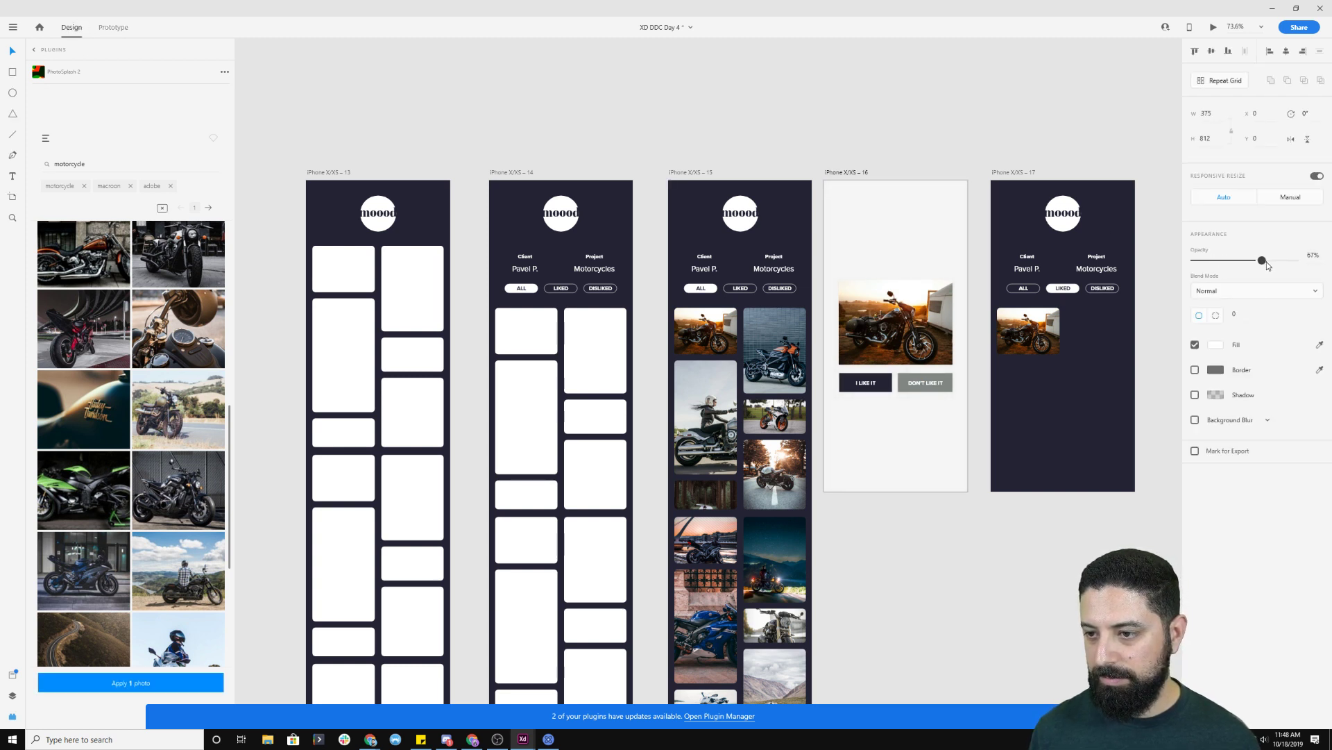
{"action": "left_click", "coordinate": [922, 132]}
- Preview from artboard iPhone X/XS – 15 again, opening the first photo's overlay and liking it to check the LIKED view
{"action": "left_click", "coordinate": [692, 172]}
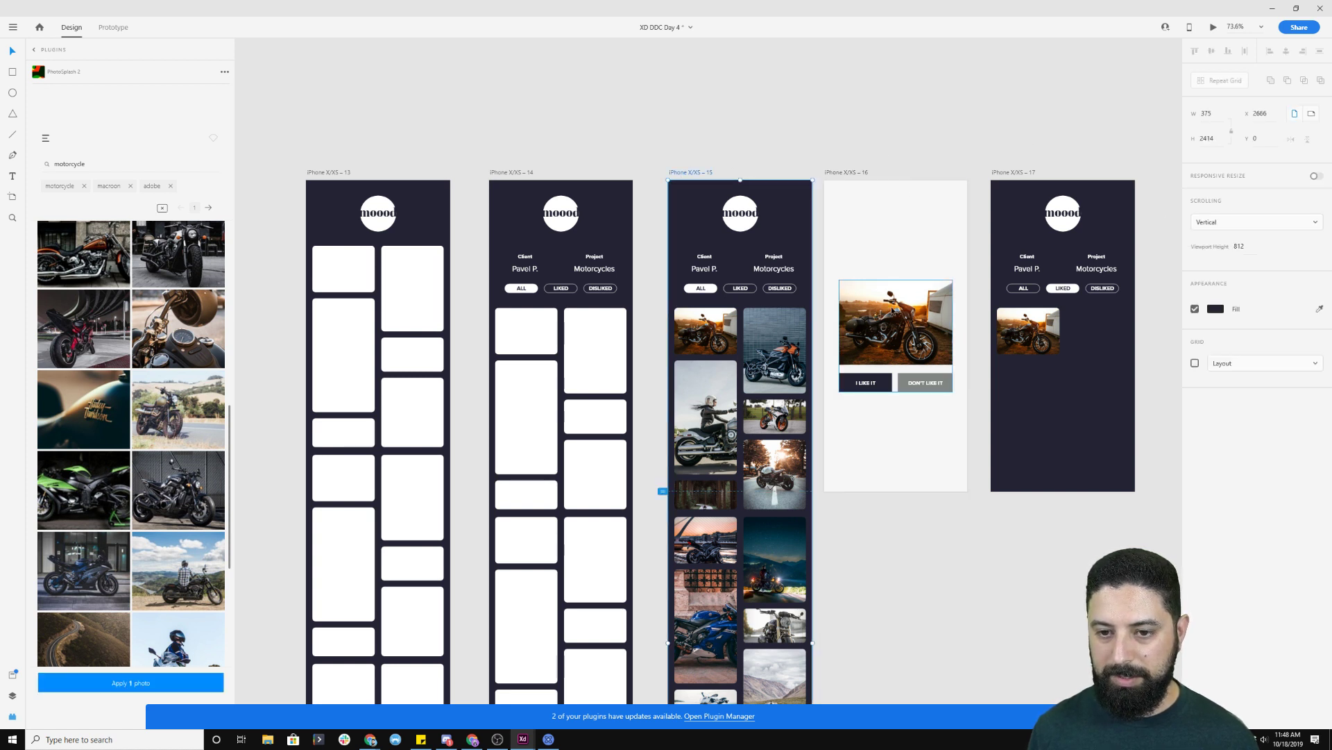
{"action": "left_click", "coordinate": [833, 131]}
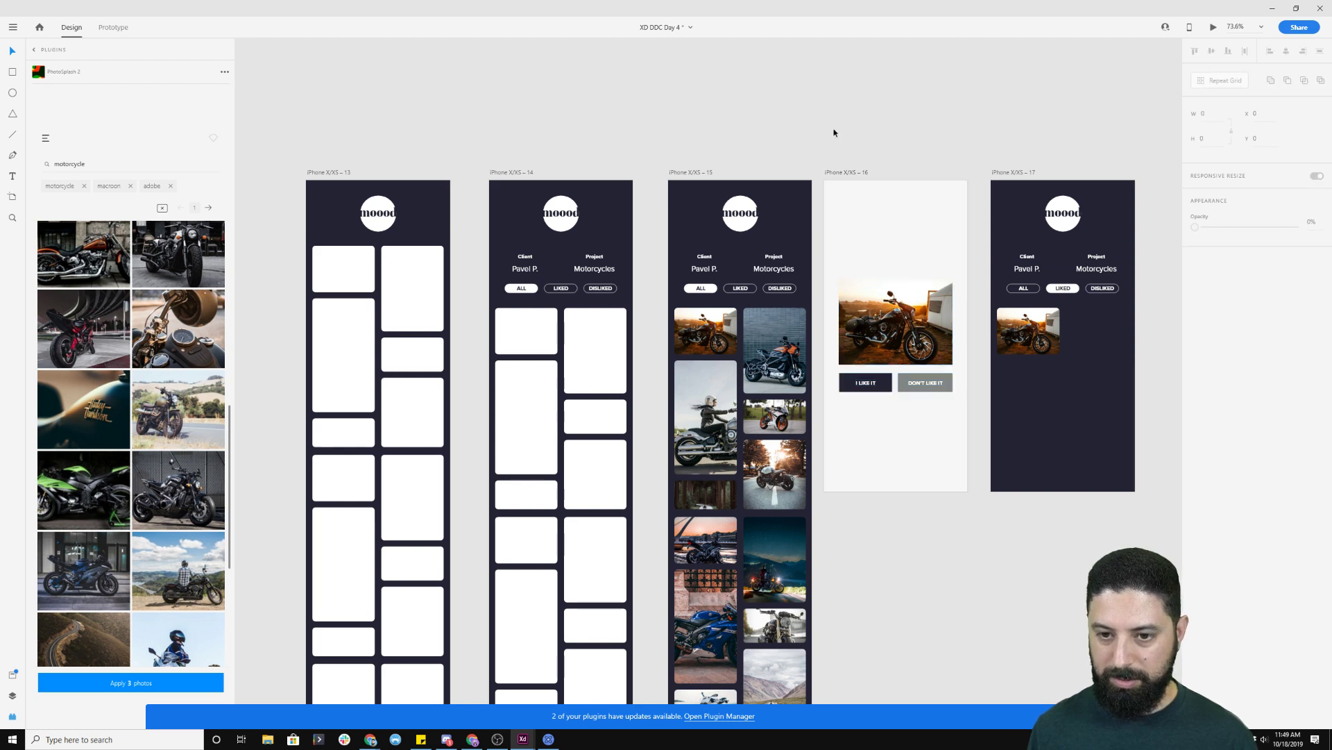
{"action": "left_click", "coordinate": [691, 174]}
{"action": "left_click", "coordinate": [1213, 26]}
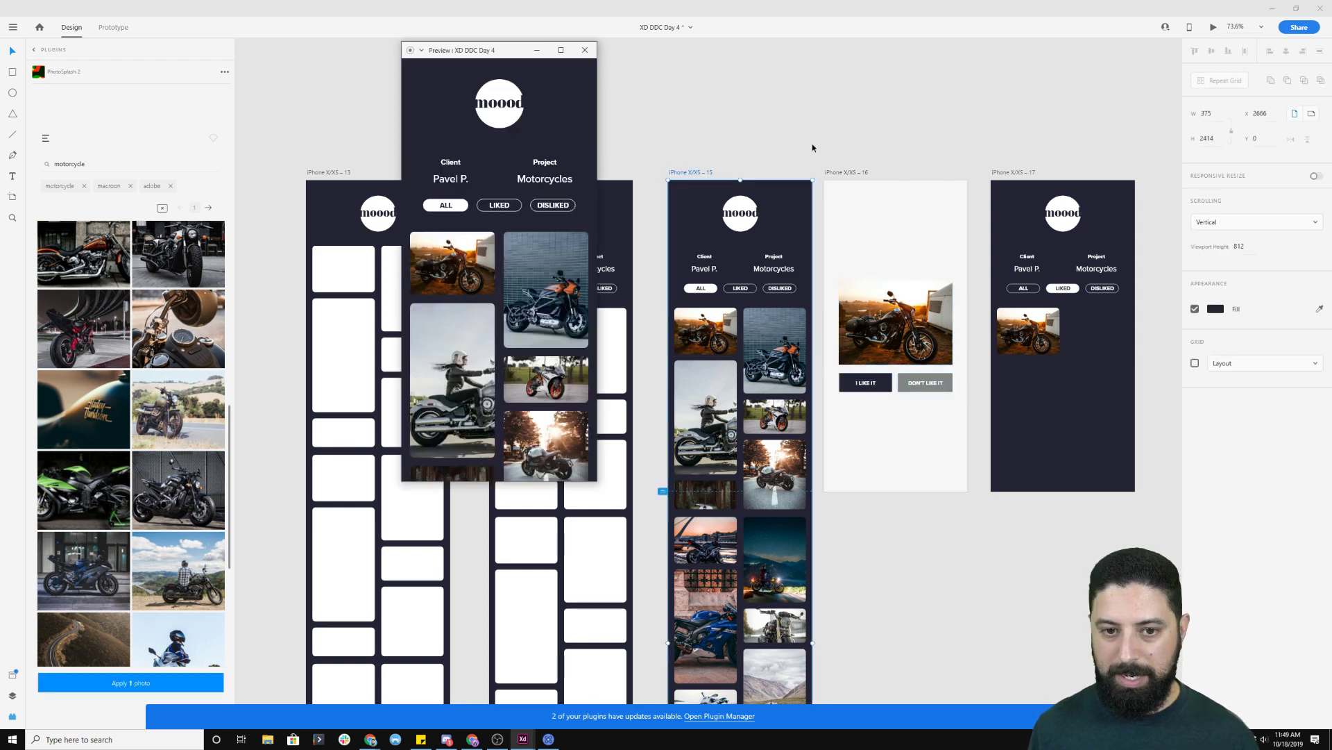
{"action": "left_click", "coordinate": [450, 267]}
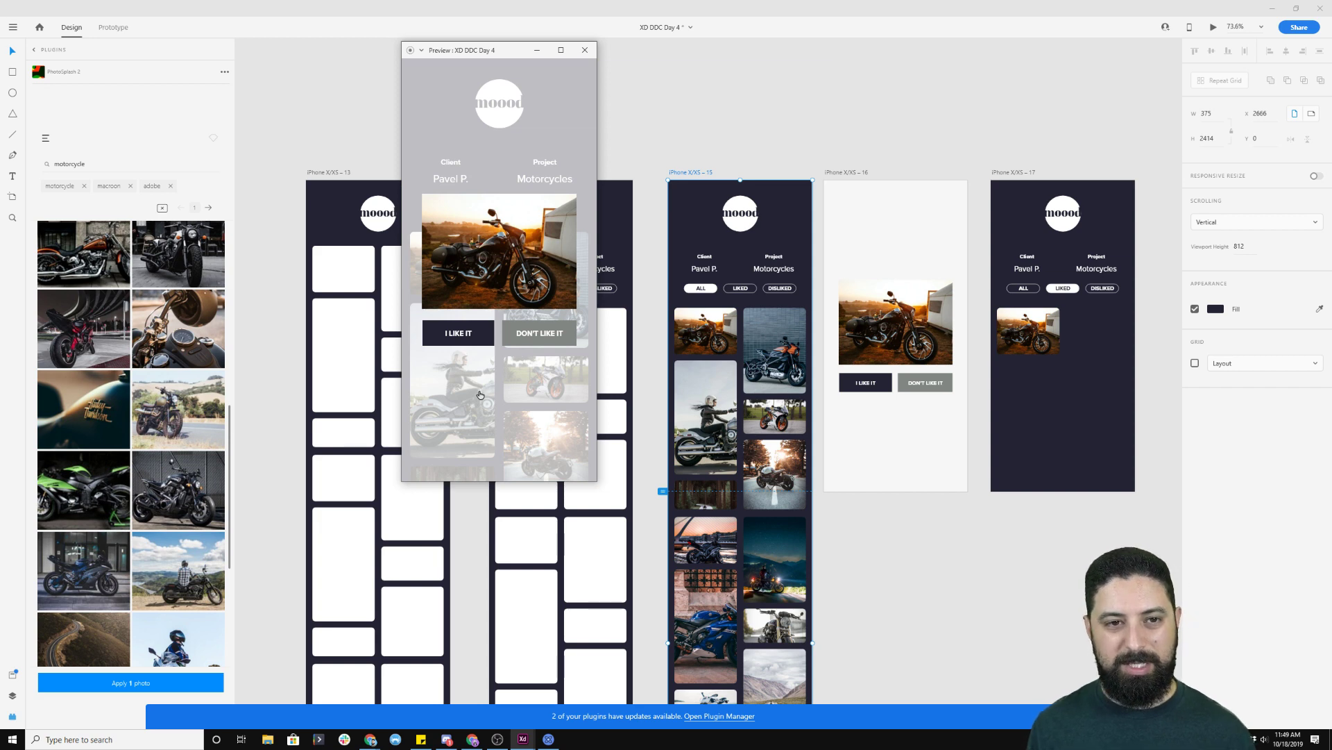
{"action": "left_click", "coordinate": [451, 336]}
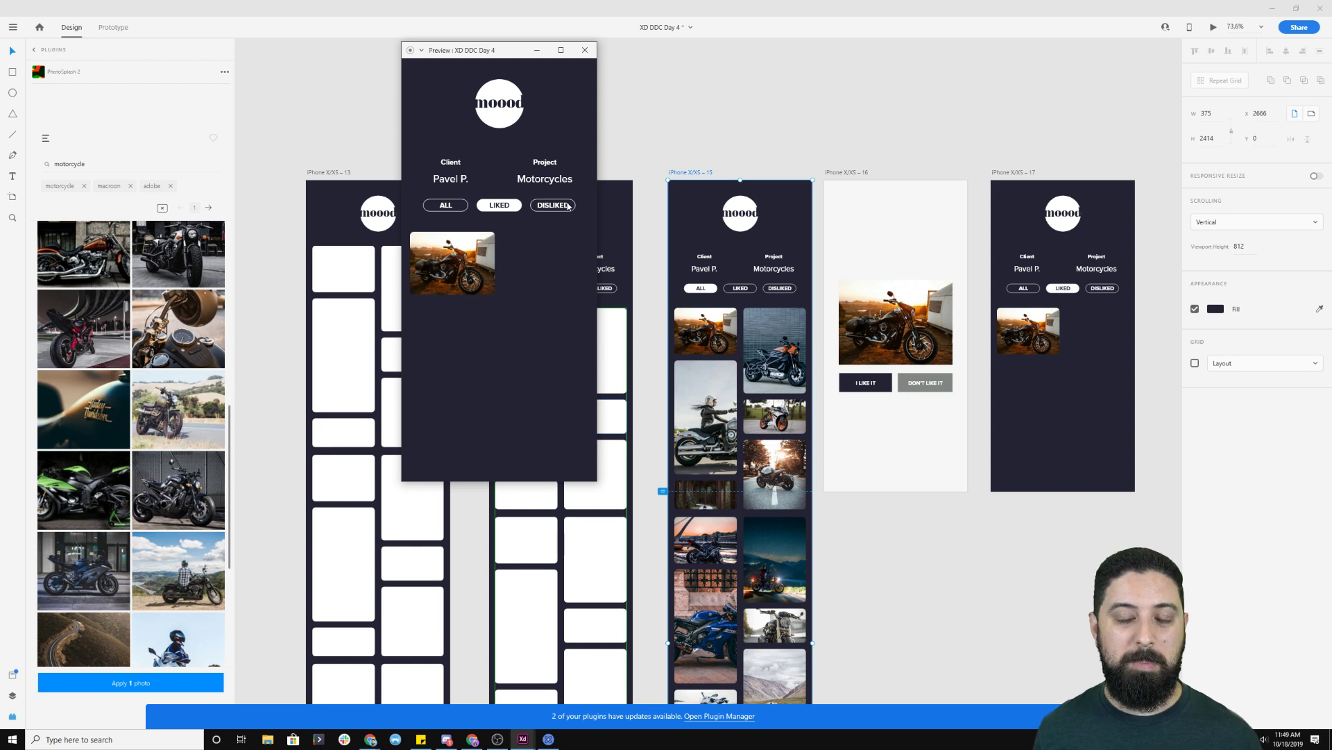
- Close the prototype preview and switch to the Behance daily creative challenge page in the browser
{"action": "left_click", "coordinate": [585, 50]}
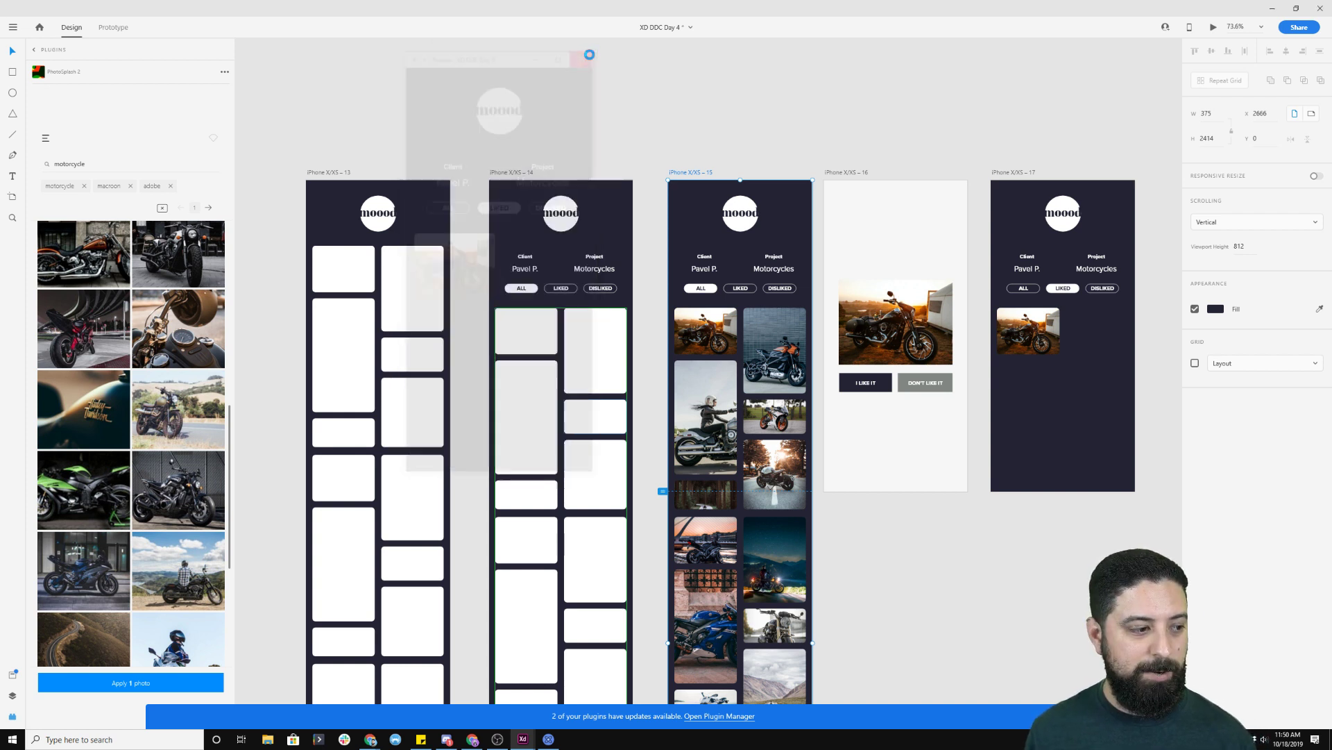
{"action": "left_click", "coordinate": [1273, 13]}
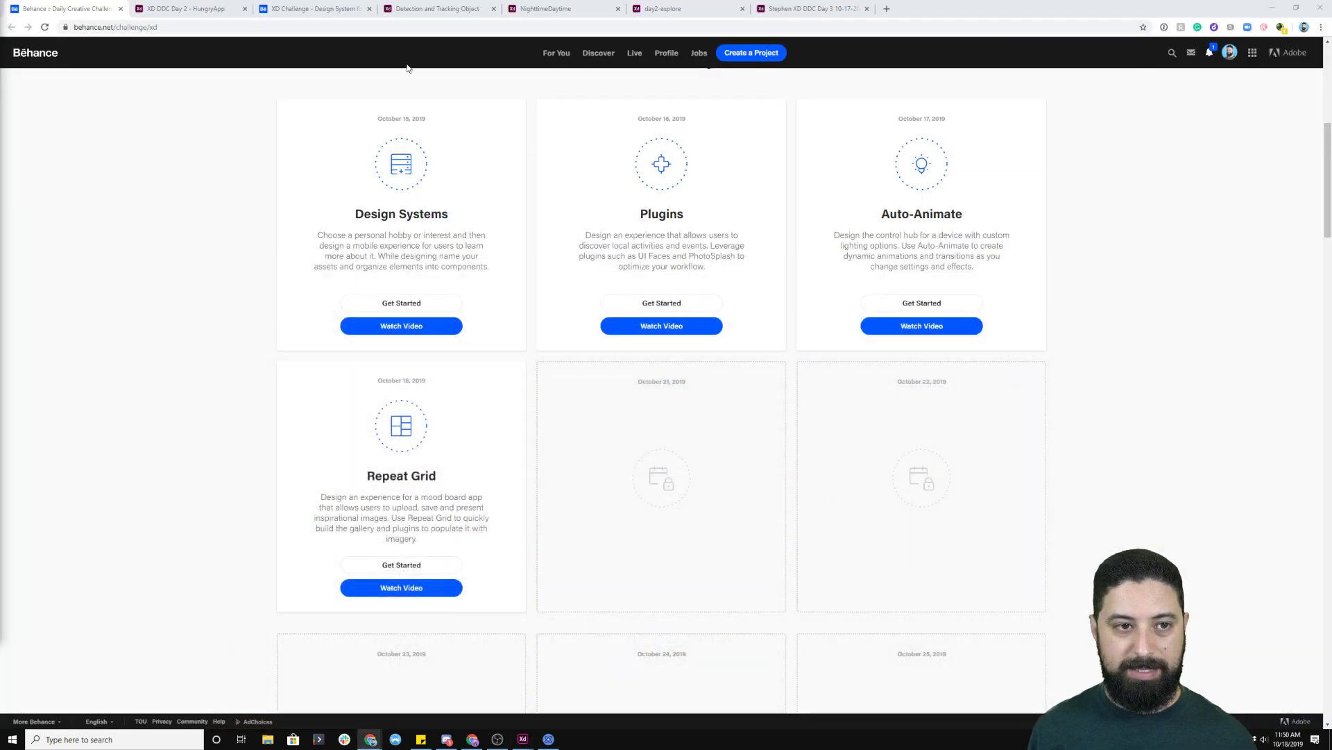
- Open the shared HungryApp prototype and slide its category cards back and forth to check the horizontal swipe
{"action": "left_click", "coordinate": [203, 13]}
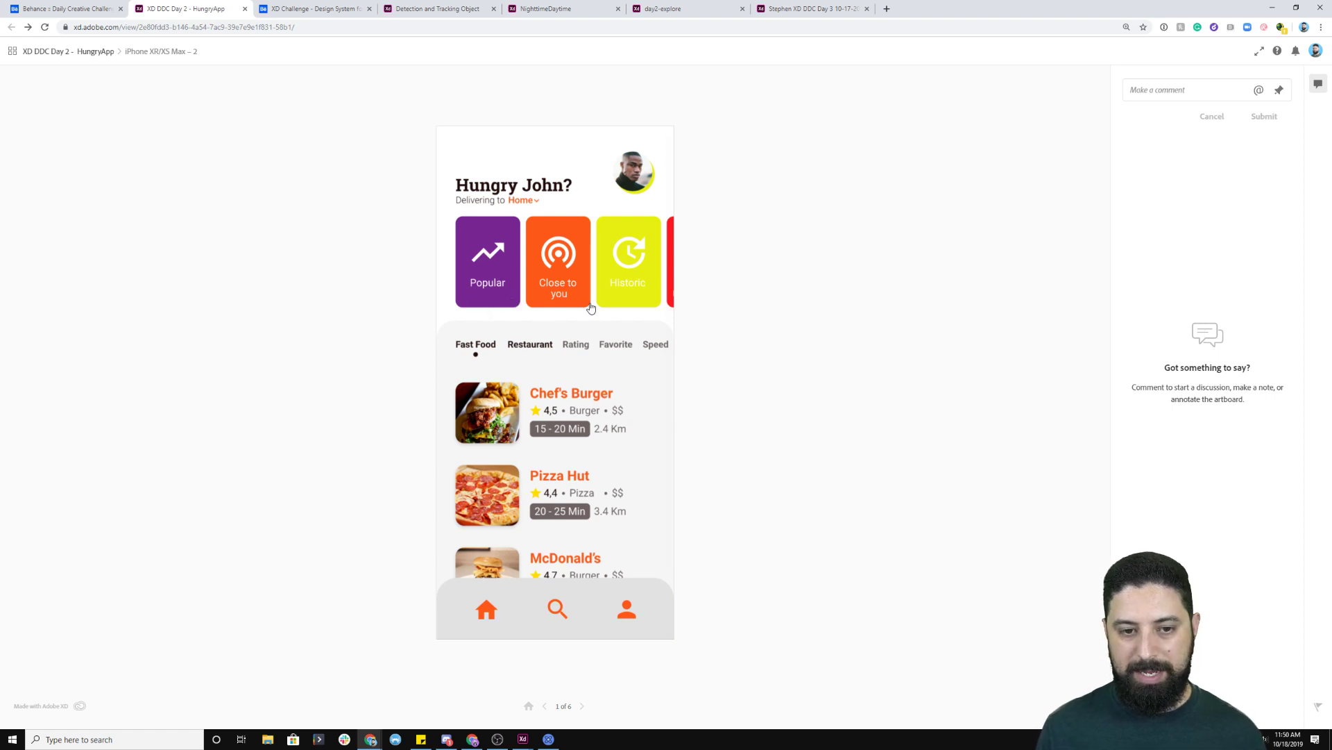
{"action": "left_click", "coordinate": [633, 305]}
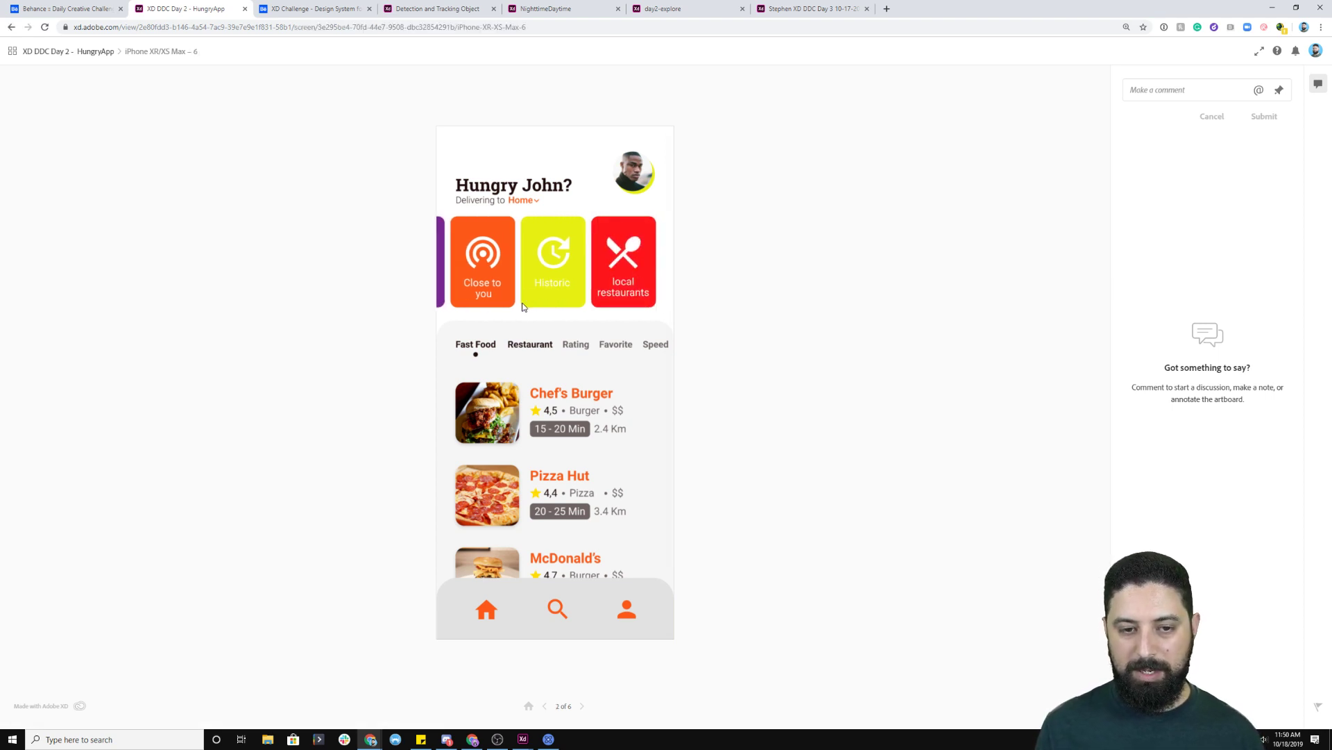
{"action": "left_click_drag", "start_coordinate": [540, 298], "coordinate": [584, 293]}
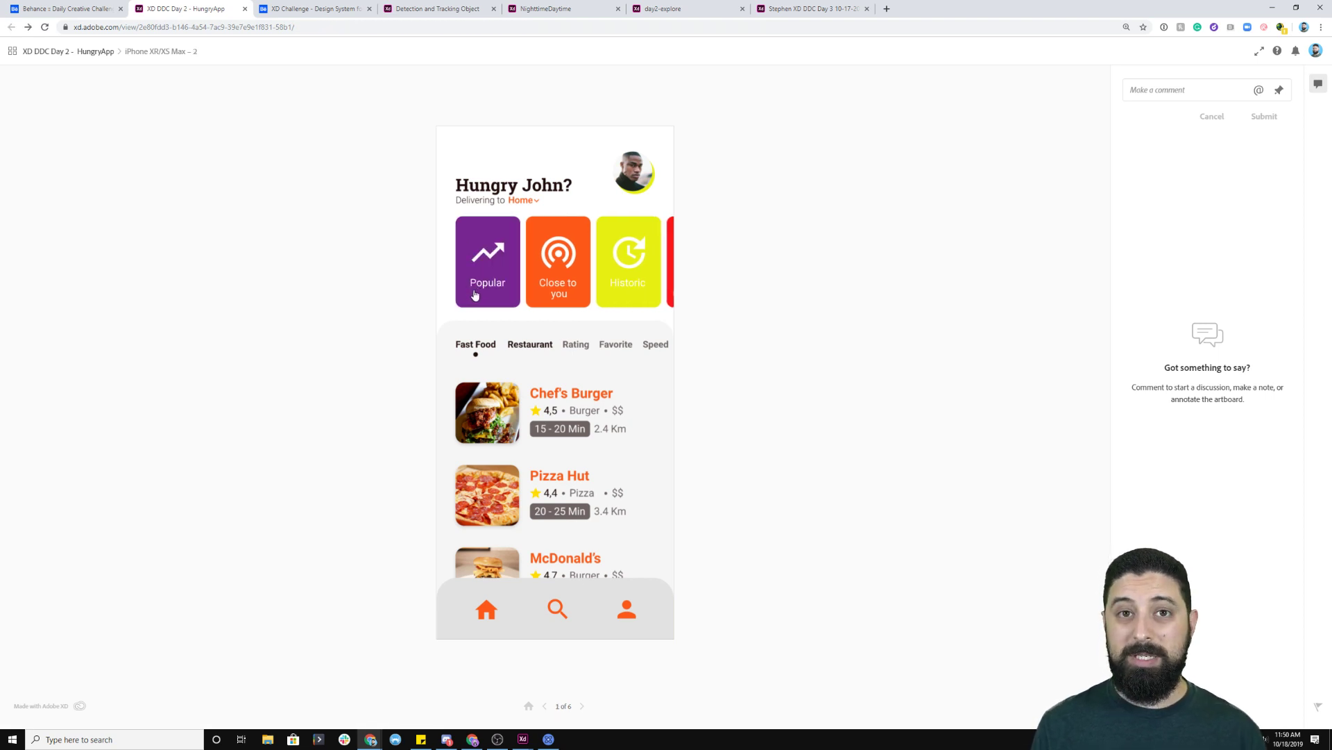
{"action": "left_click_drag", "start_coordinate": [568, 300], "coordinate": [467, 308]}
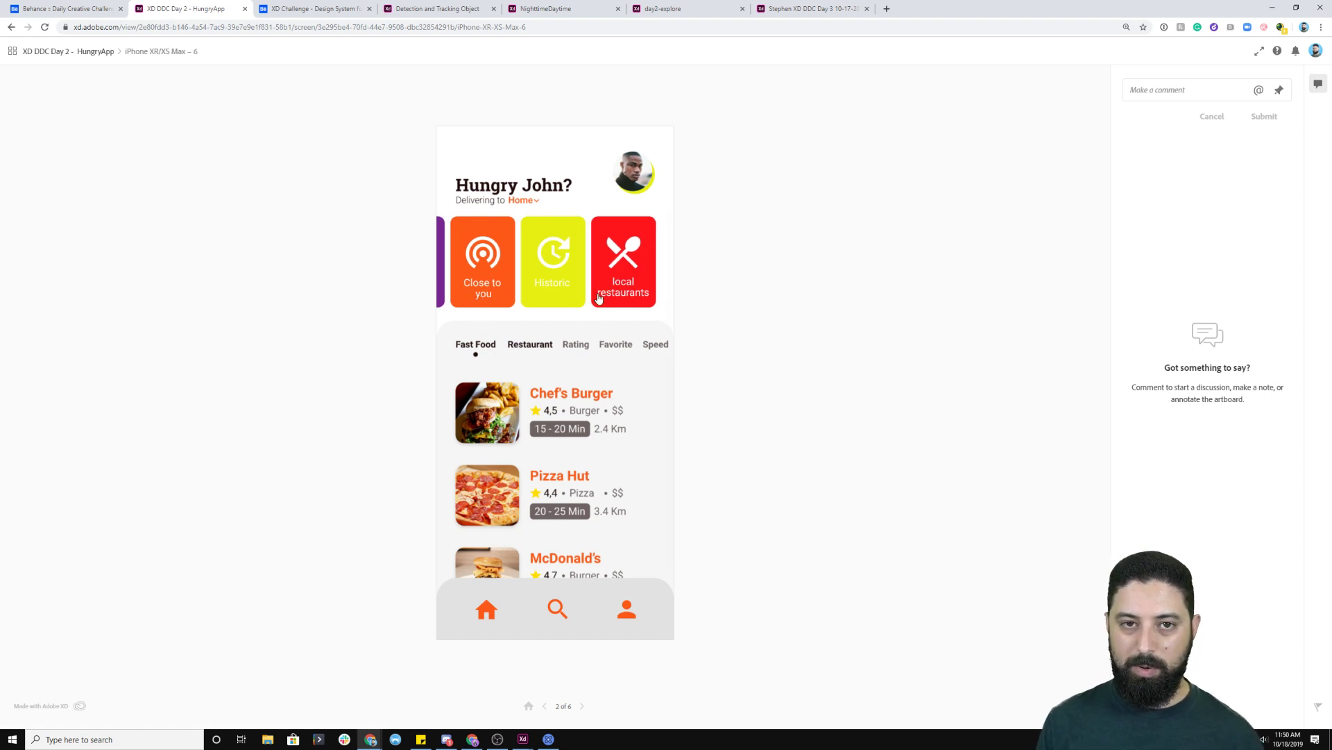
{"action": "left_click_drag", "start_coordinate": [527, 312], "coordinate": [587, 306]}
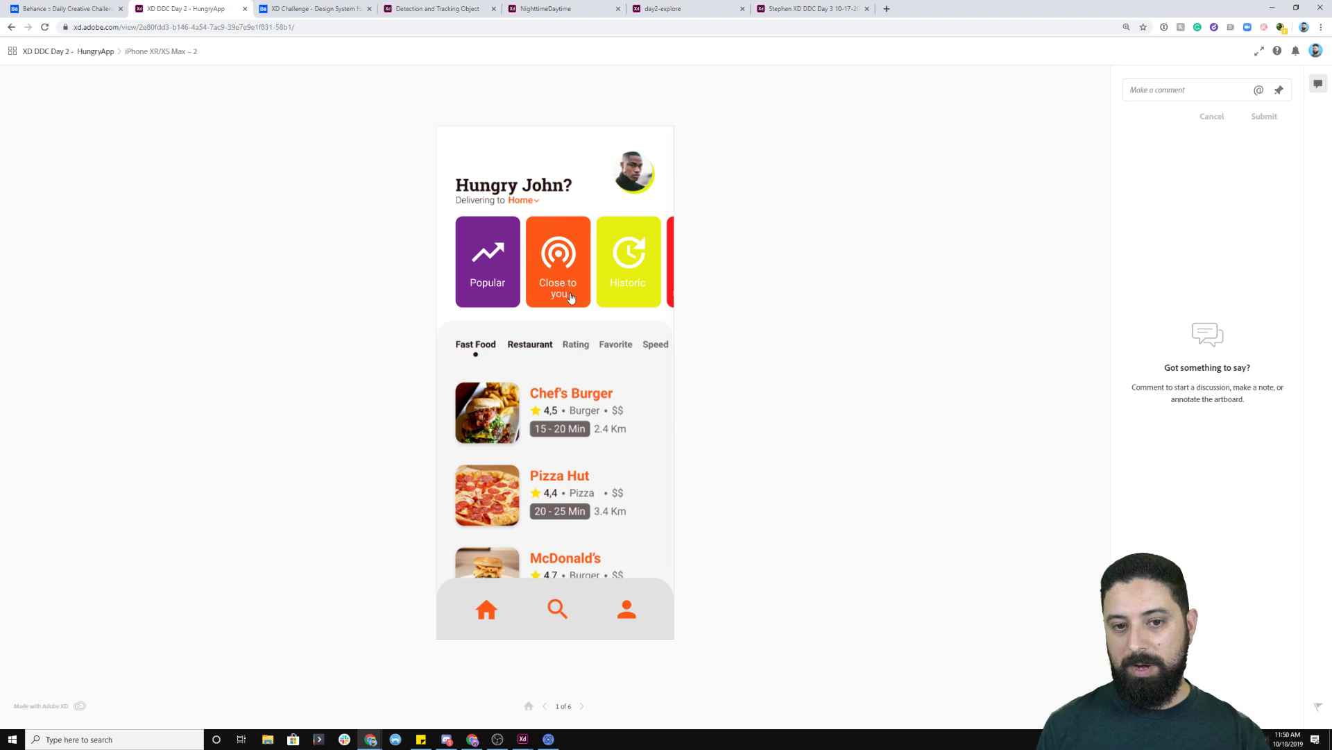
{"action": "left_click_drag", "start_coordinate": [599, 298], "coordinate": [451, 299]}
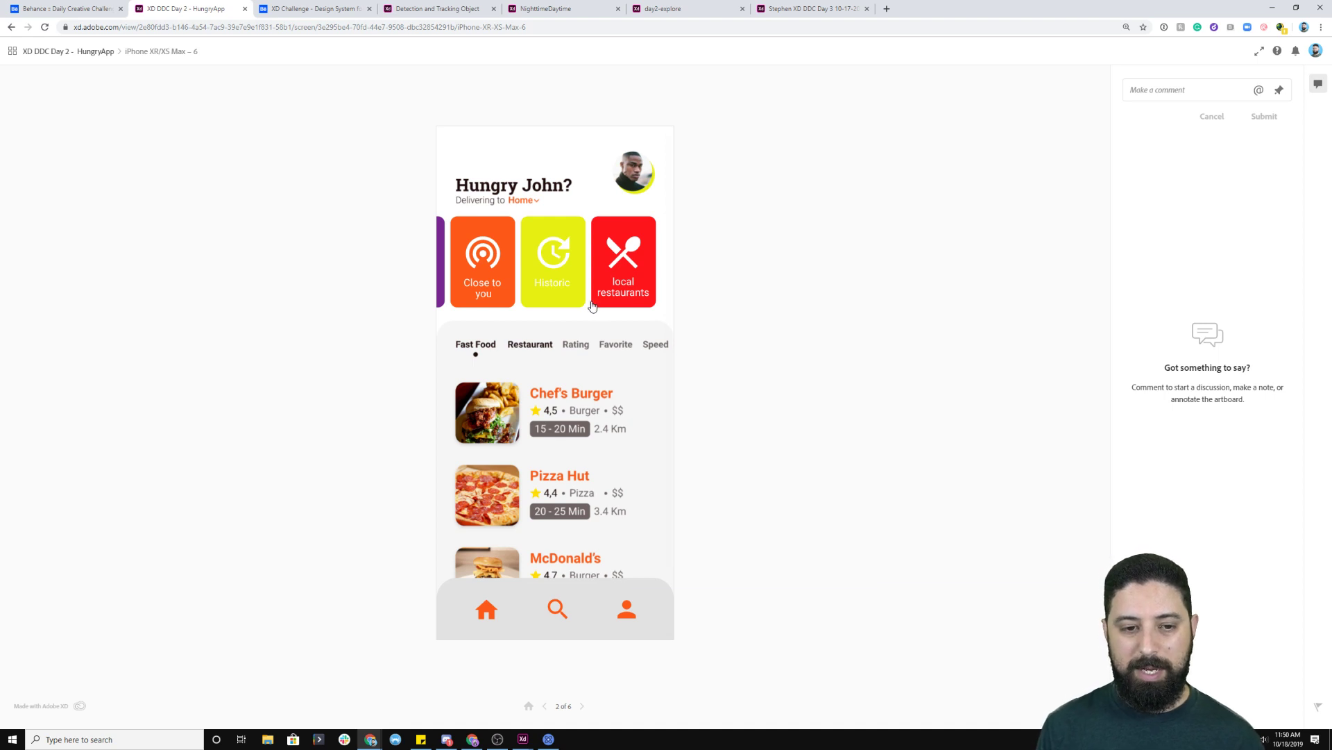
- Walk through the HungryApp restaurant list, the Chef's Burger and Pizza Hut menus, and the Hot dog and Calabrian Pizza detail screens
{"action": "scroll", "coordinate": [573, 435], "scroll_direction": "down", "scroll_amount": 2}
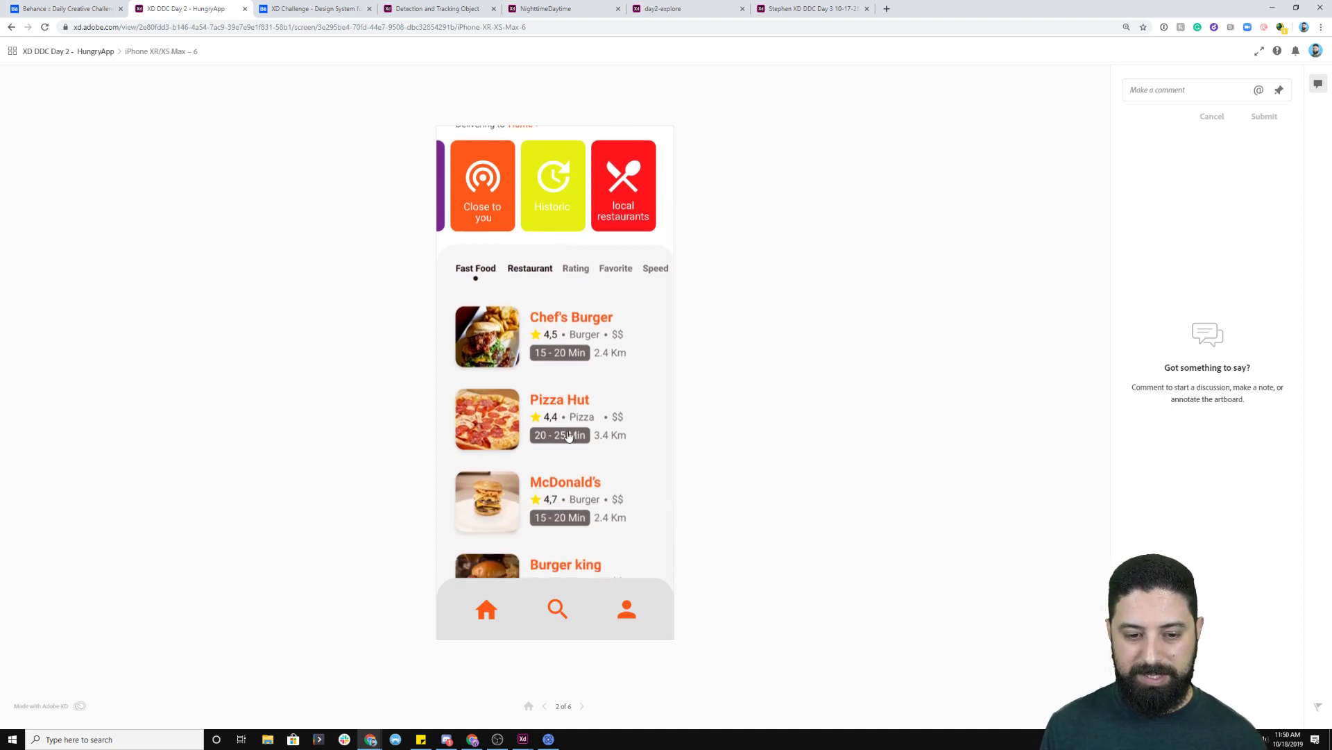
{"action": "left_click", "coordinate": [655, 386]}
{"action": "scroll", "coordinate": [639, 392], "scroll_direction": "up", "scroll_amount": 3}
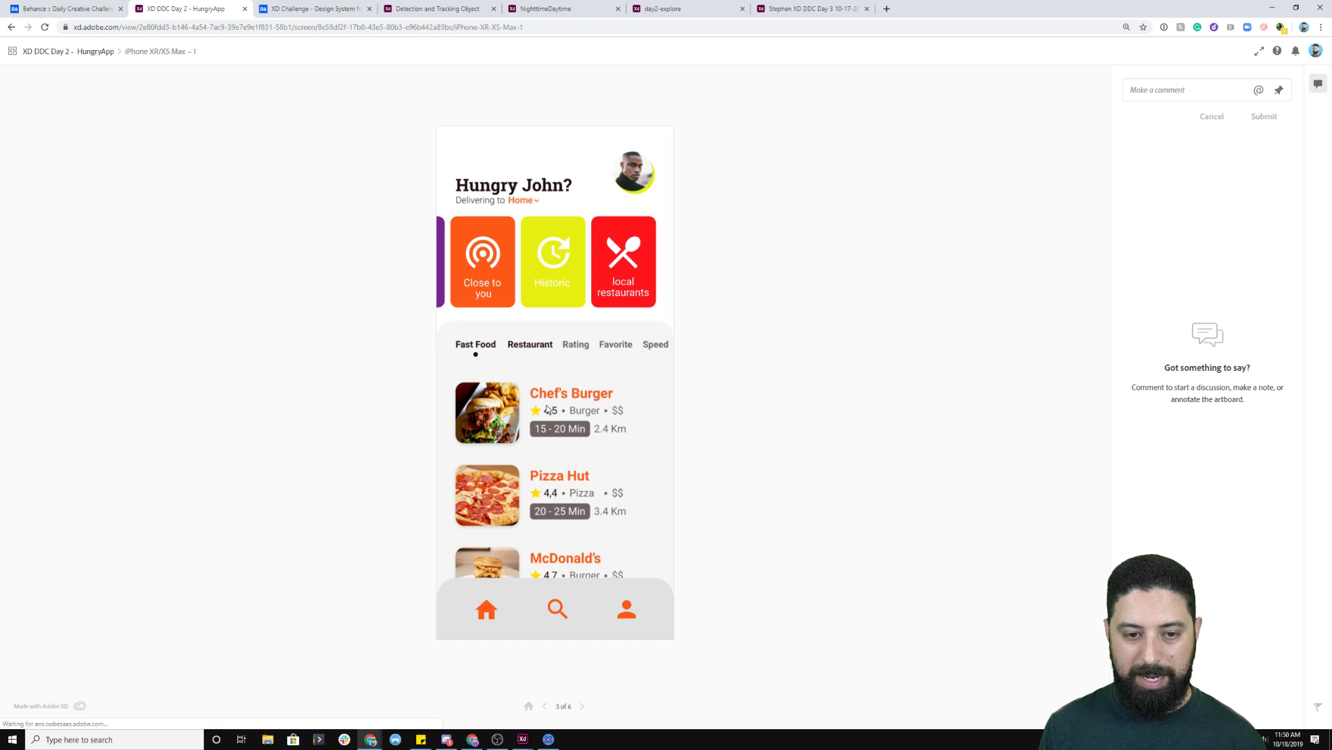
{"action": "left_click", "coordinate": [496, 405]}
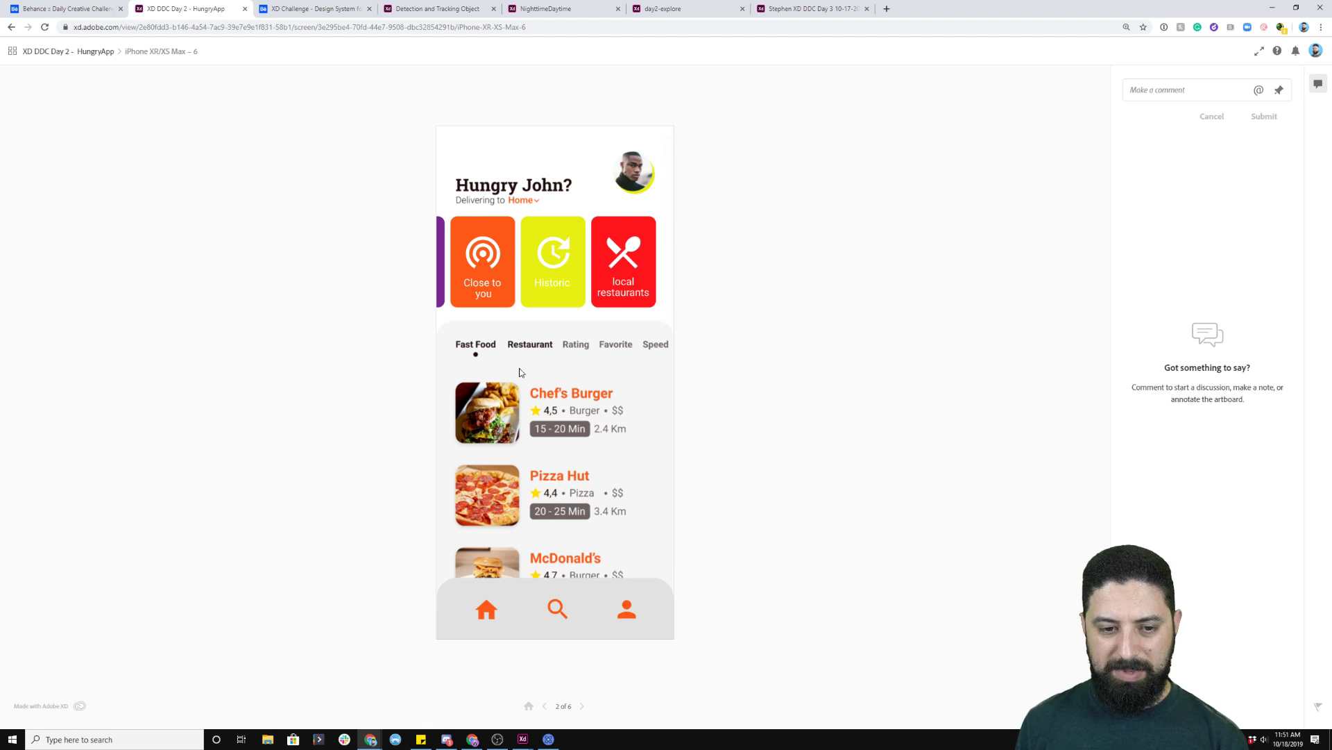
{"action": "left_click", "coordinate": [563, 401]}
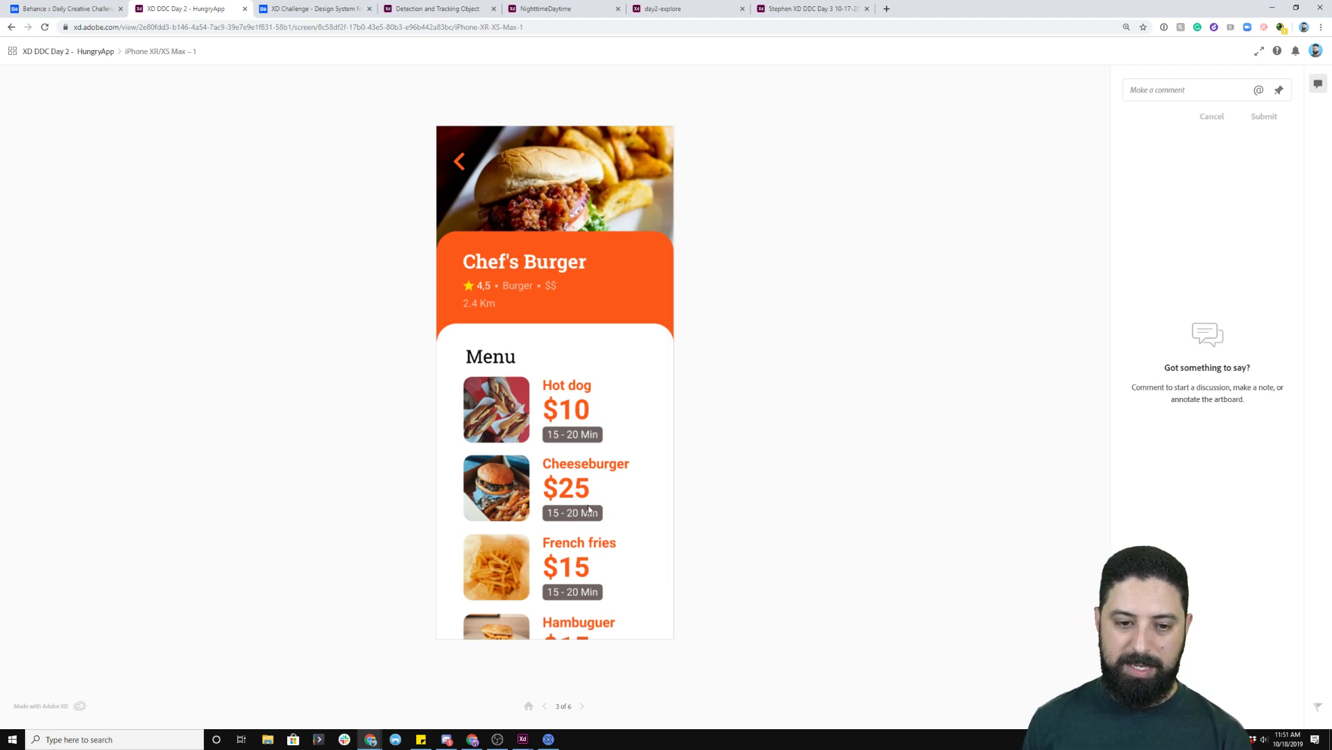
{"action": "left_click", "coordinate": [585, 385]}
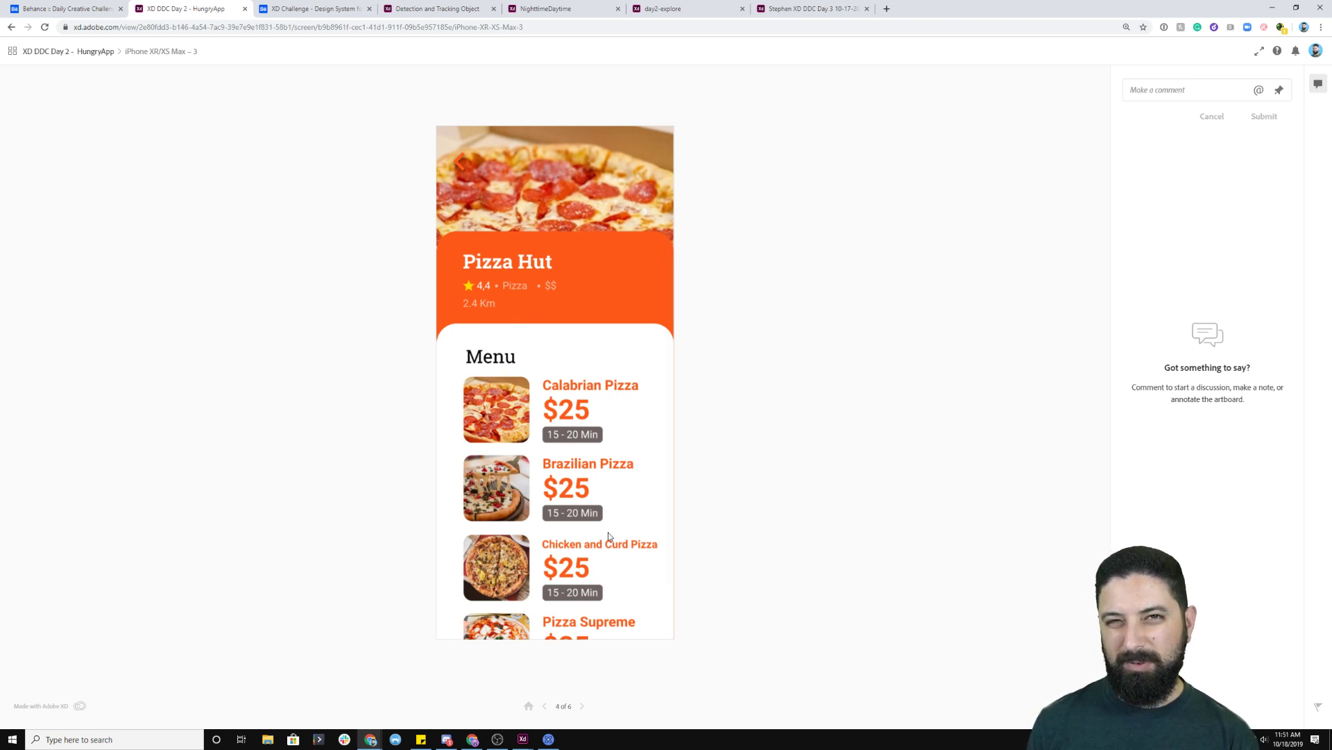
{"action": "left_click", "coordinate": [566, 547]}
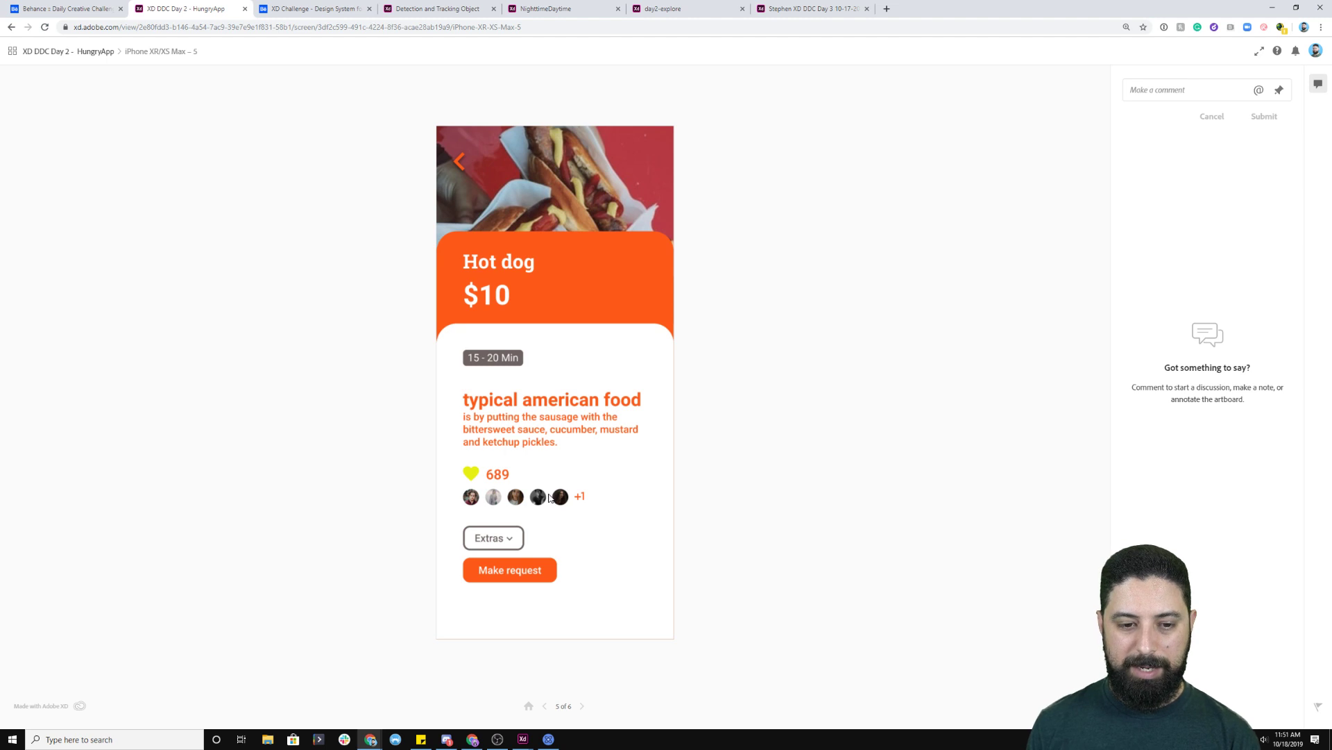
{"action": "left_click", "coordinate": [547, 496]}
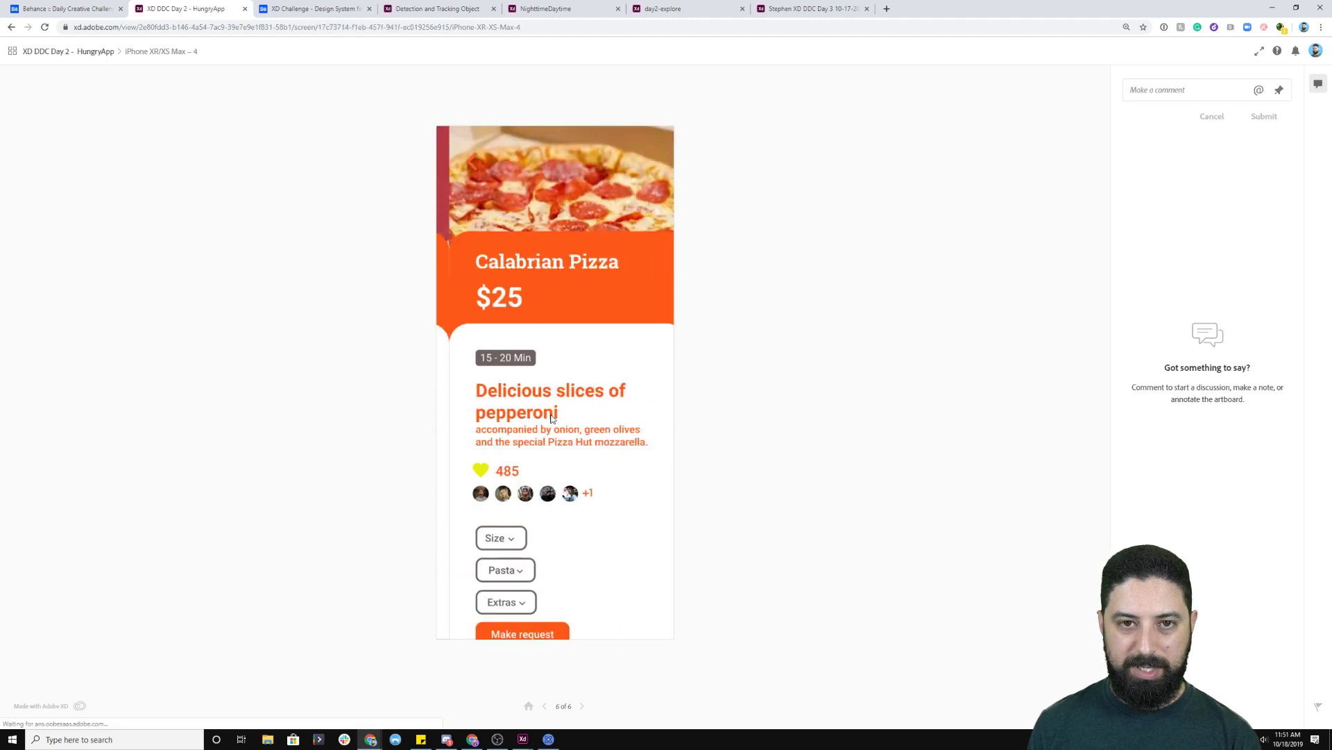
- Close the HungryApp prototype and examine the colors, typography, buttons, labels and cards in the XD Challenge design system project
{"action": "left_click", "coordinate": [245, 9]}
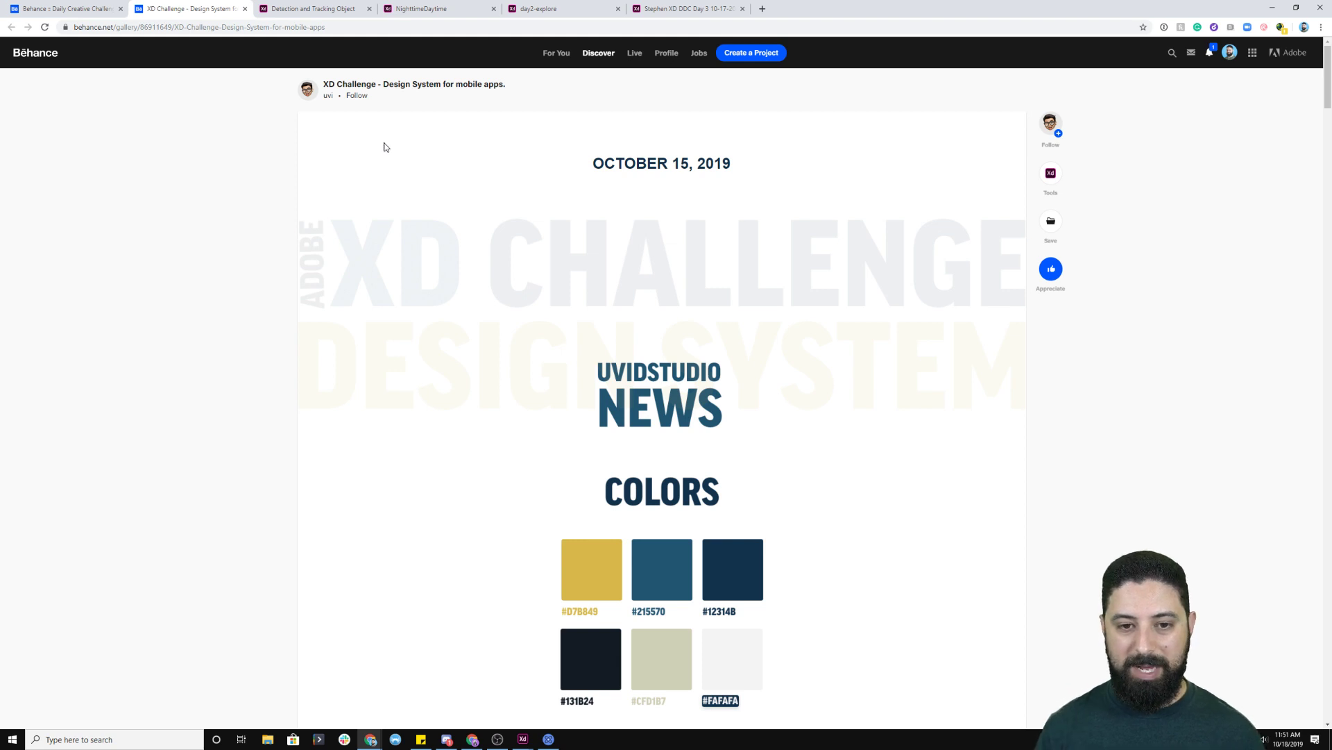
{"action": "mouse_move", "coordinate": [451, 293]}
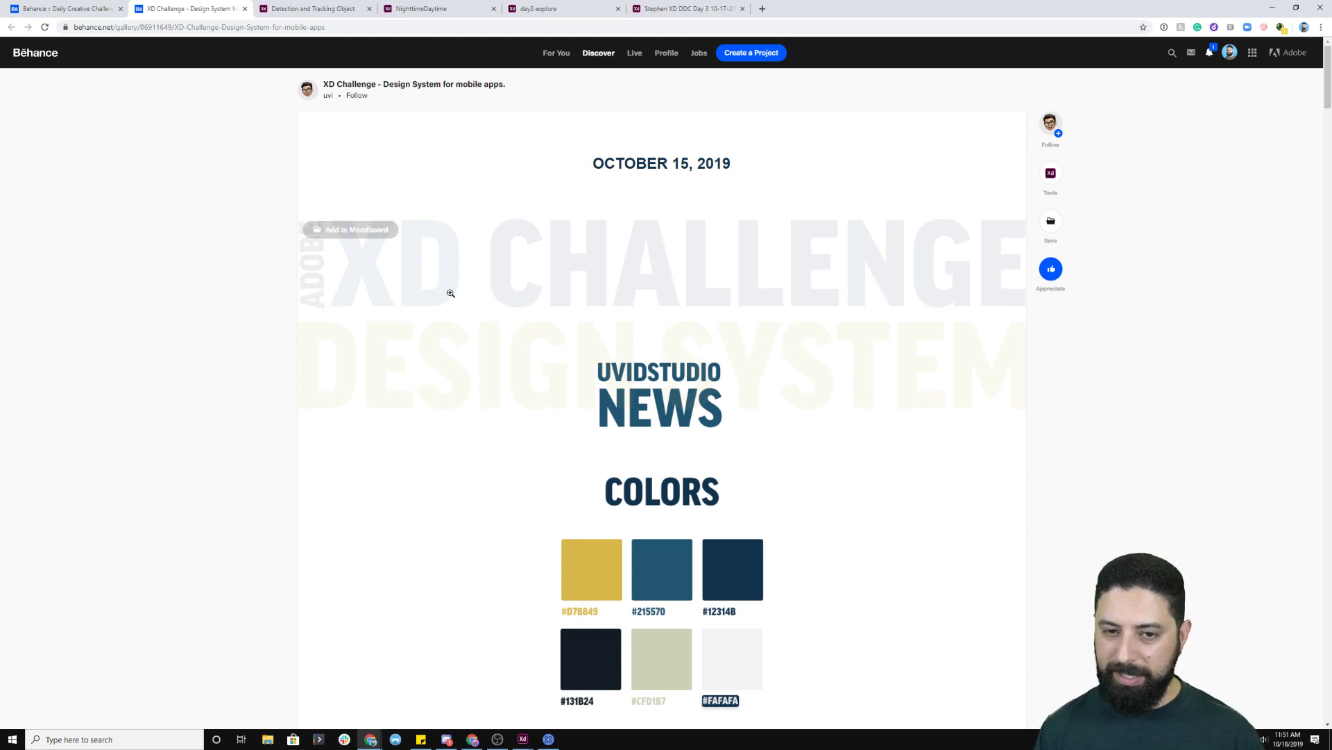
{"action": "scroll", "coordinate": [451, 294], "scroll_direction": "down", "scroll_amount": 2}
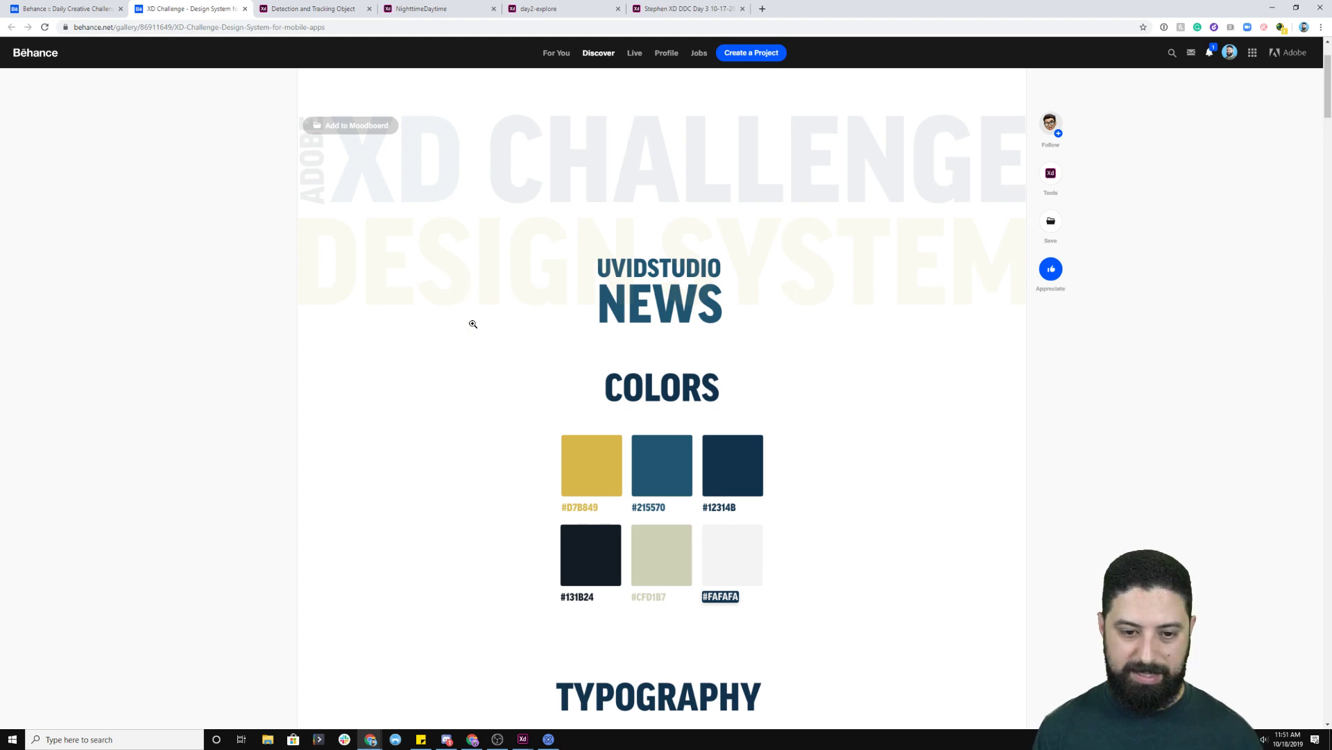
{"action": "scroll", "coordinate": [496, 329], "scroll_direction": "down", "scroll_amount": 1}
{"action": "scroll", "coordinate": [500, 328], "scroll_direction": "down", "scroll_amount": 5}
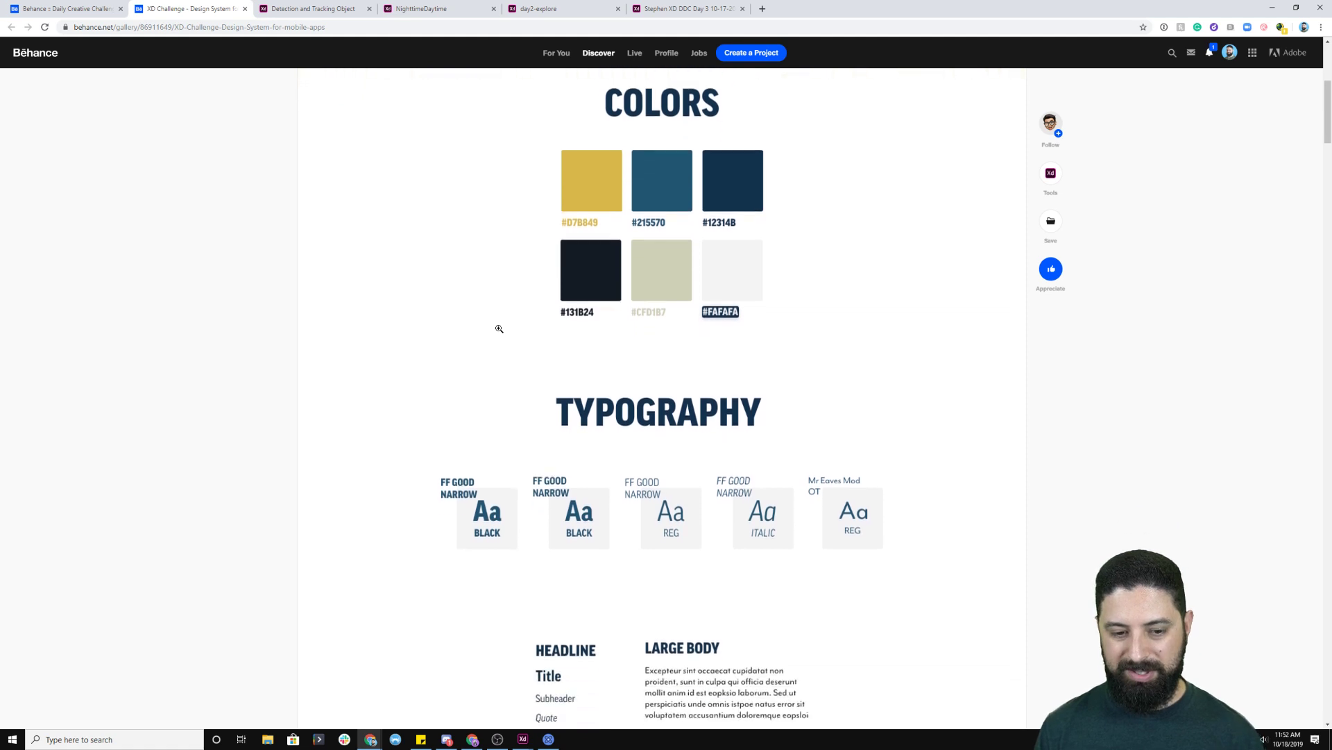
{"action": "scroll", "coordinate": [518, 328], "scroll_direction": "down", "scroll_amount": 3}
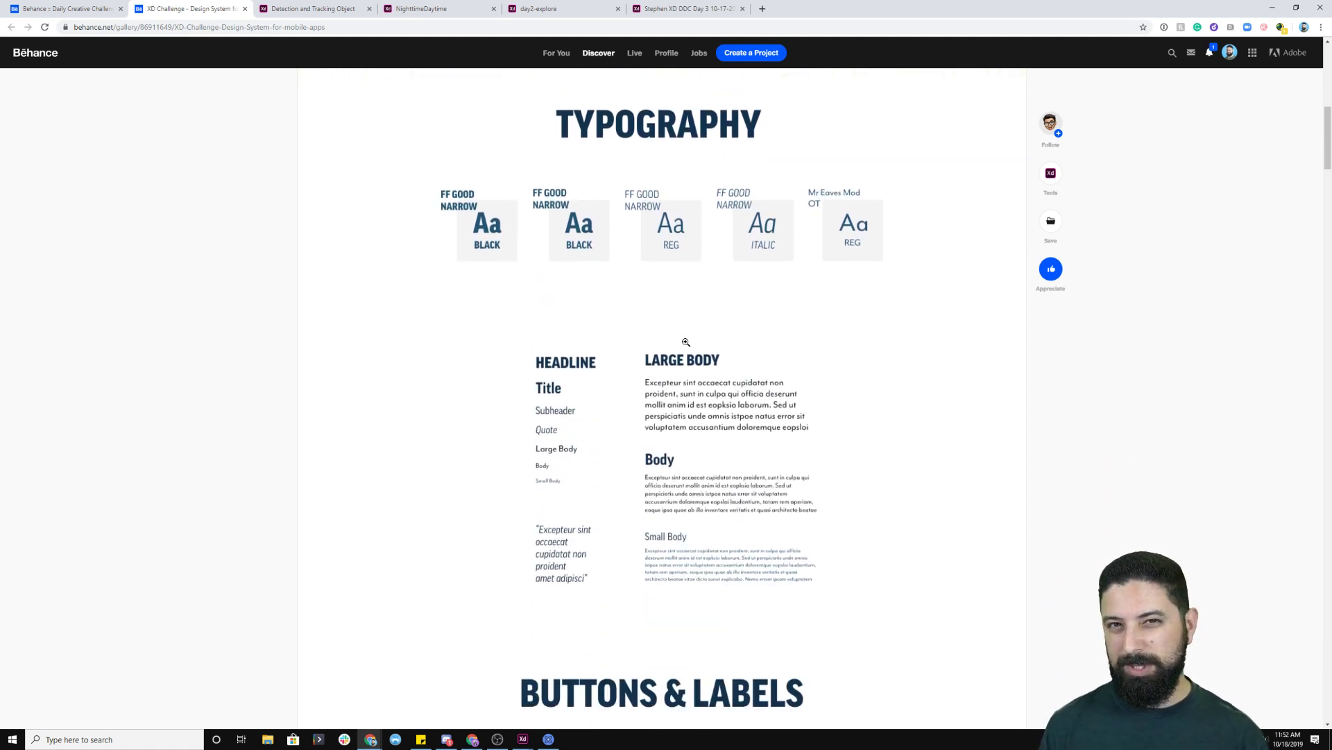
{"action": "scroll", "coordinate": [686, 338], "scroll_direction": "down", "scroll_amount": 2}
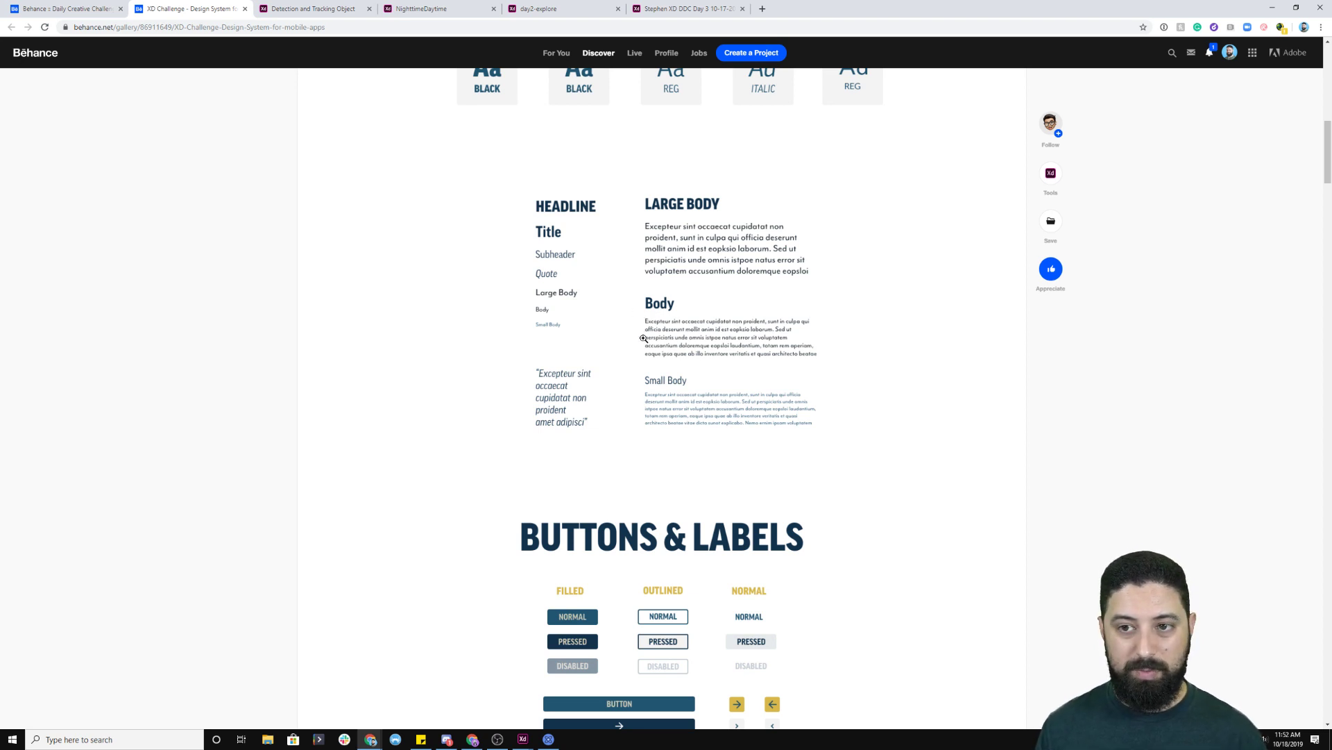
{"action": "scroll", "coordinate": [642, 340], "scroll_direction": "down", "scroll_amount": 5}
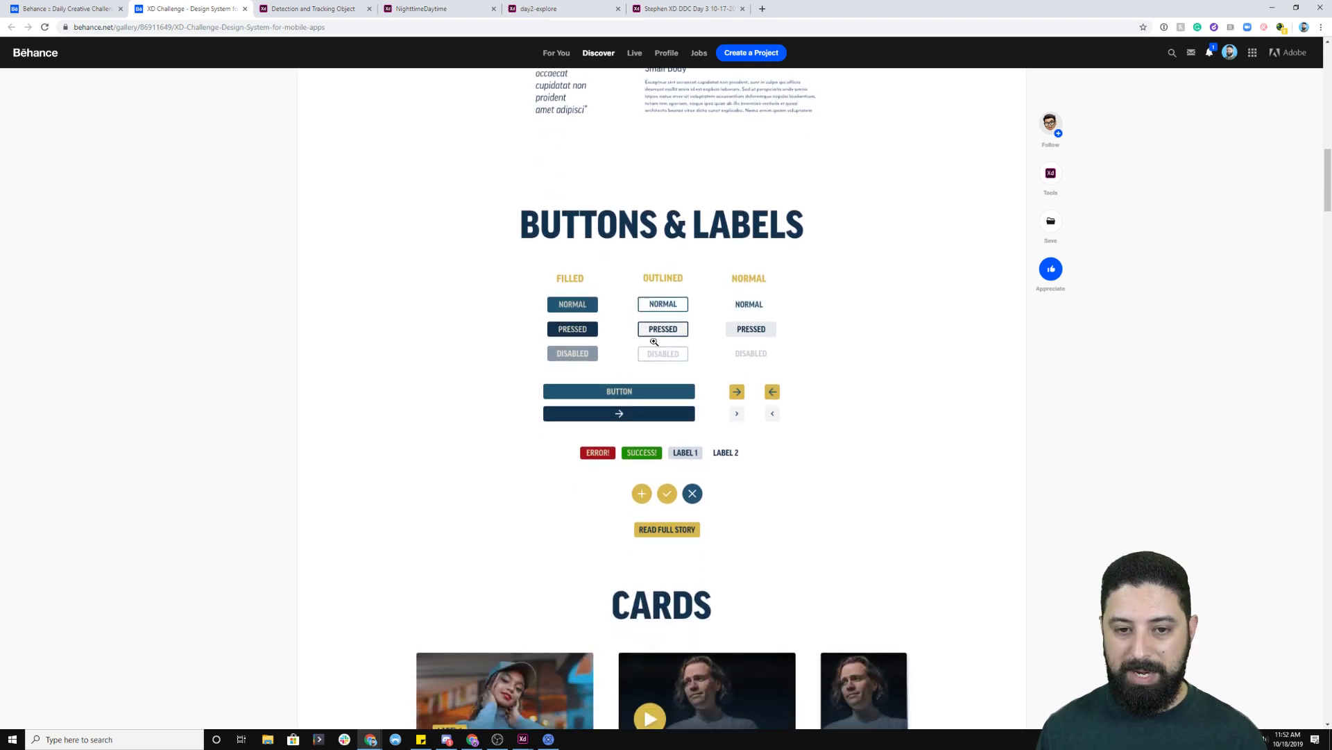
{"action": "scroll", "coordinate": [683, 364], "scroll_direction": "down", "scroll_amount": 2}
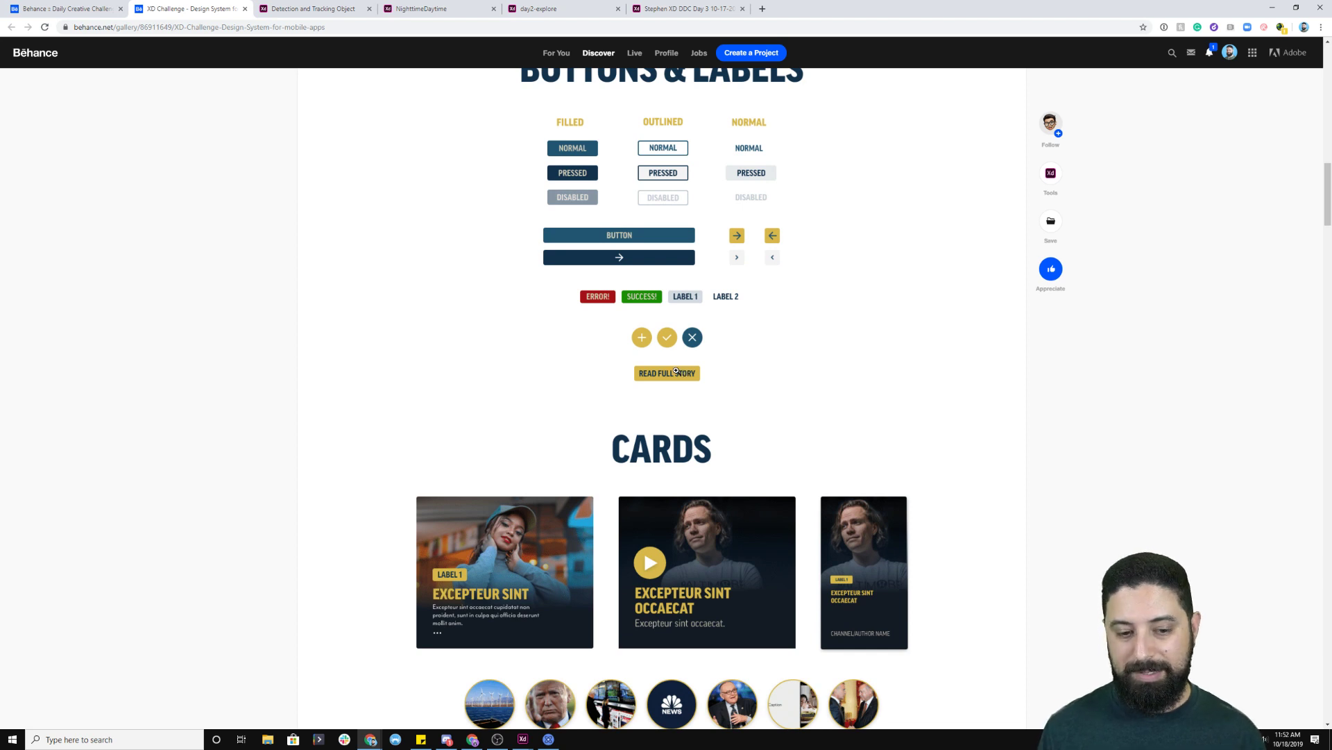
{"action": "scroll", "coordinate": [675, 371], "scroll_direction": "down", "scroll_amount": 2}
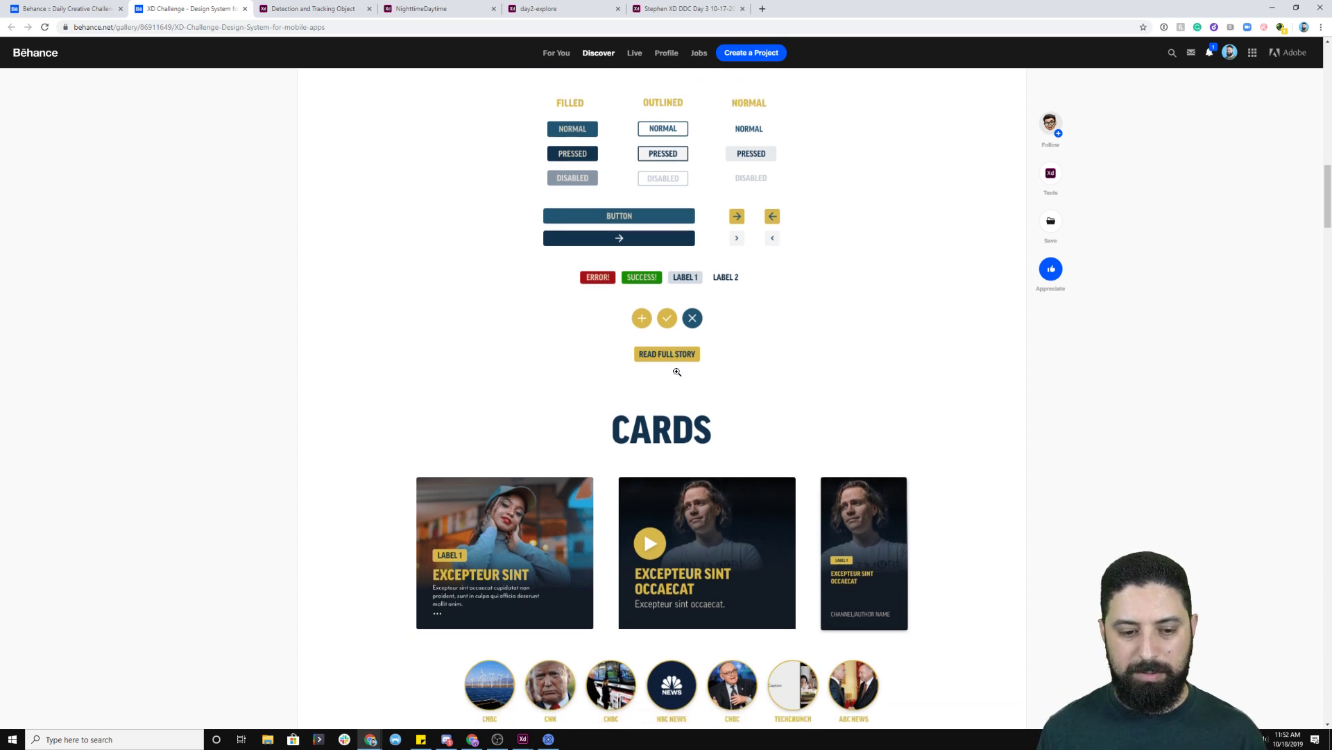
{"action": "scroll", "coordinate": [676, 368], "scroll_direction": "down", "scroll_amount": 1}
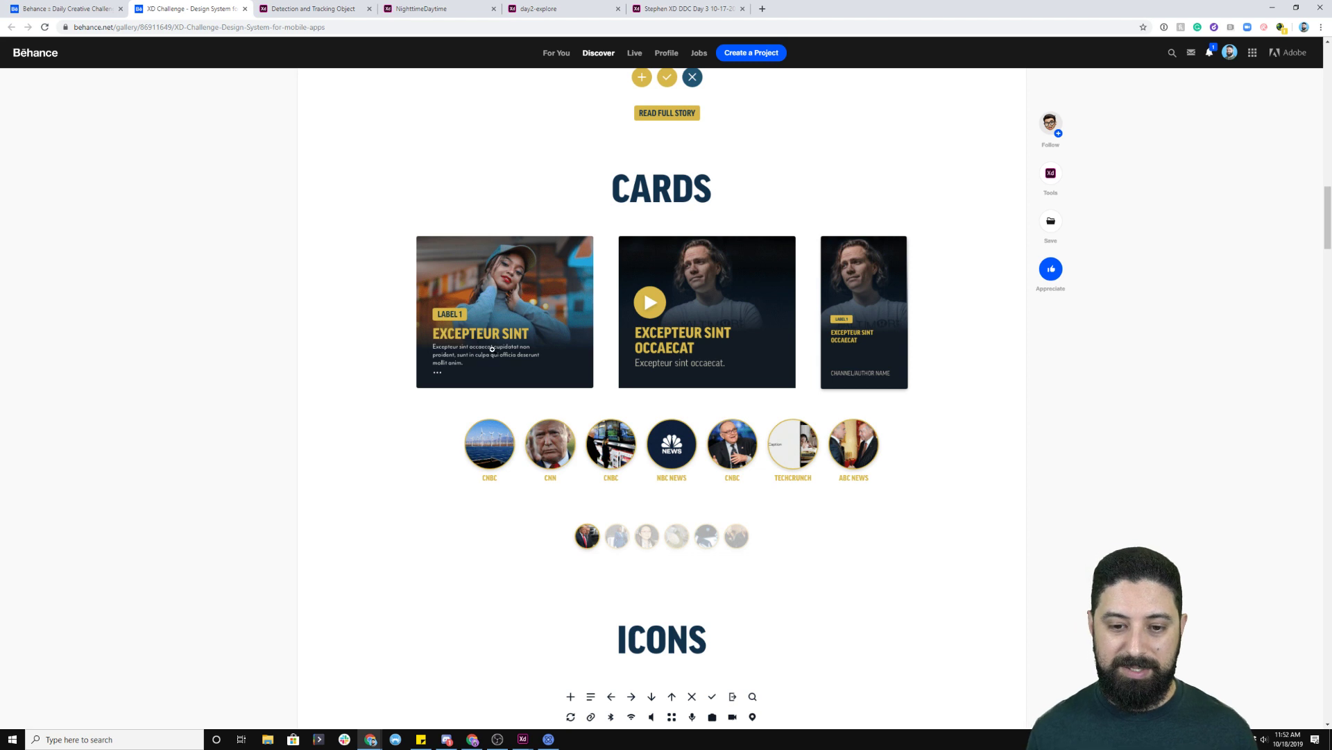
- Examine the design system project's icons, bars and news app mockups, including the top headlines screens
{"action": "scroll", "coordinate": [492, 349], "scroll_direction": "down", "scroll_amount": 9}
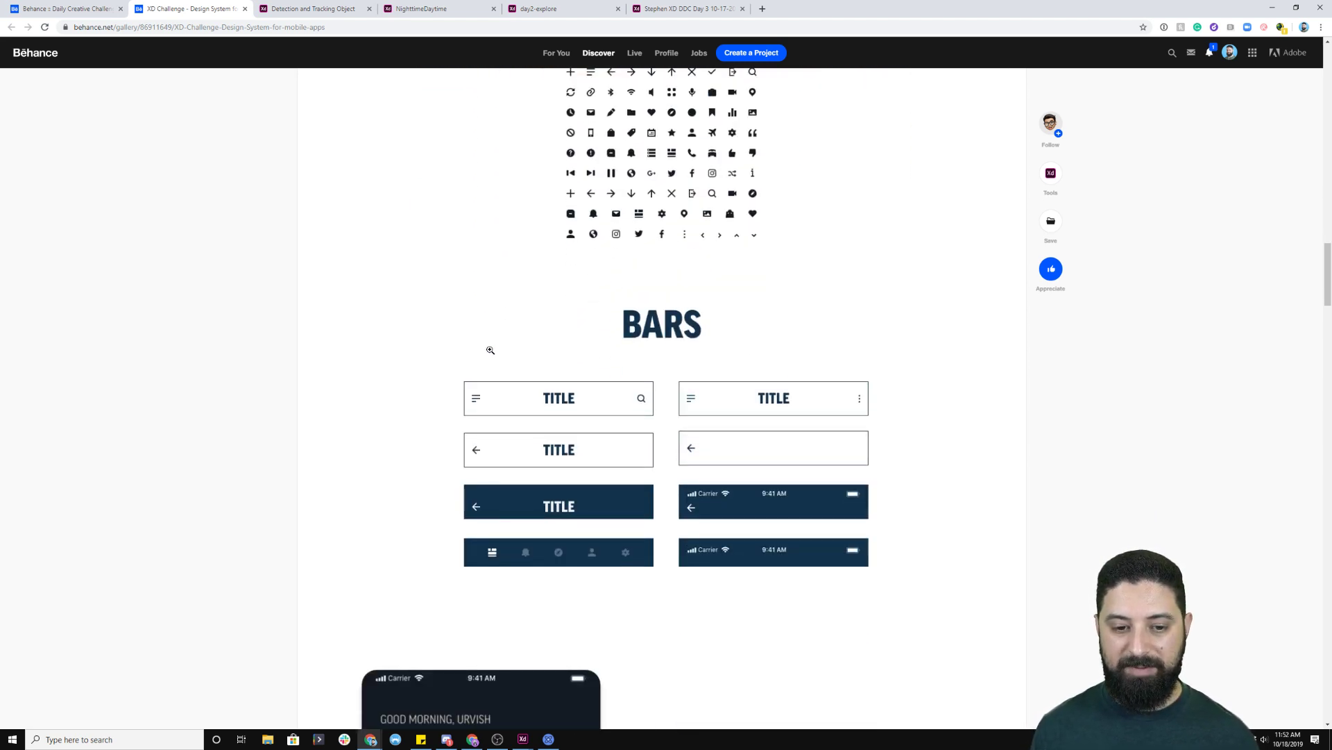
{"action": "scroll", "coordinate": [492, 348], "scroll_direction": "down", "scroll_amount": 4}
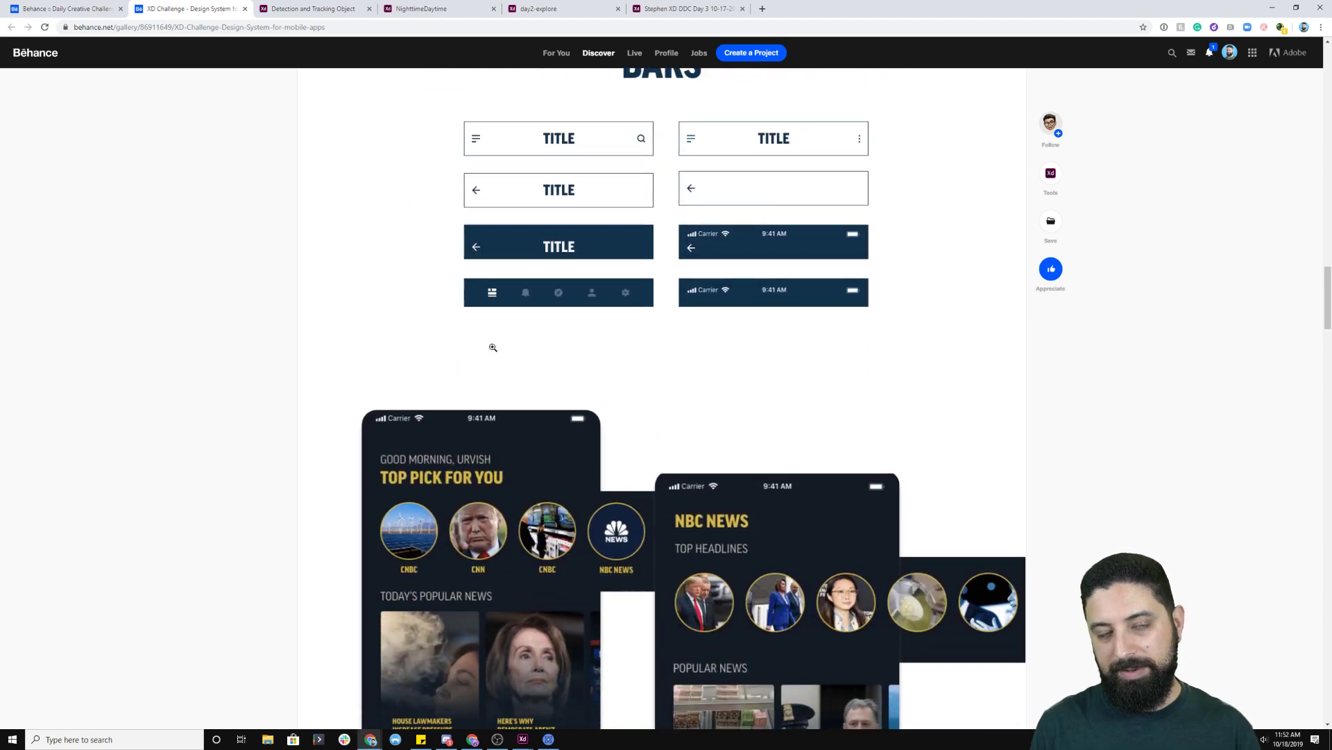
{"action": "scroll", "coordinate": [493, 347], "scroll_direction": "down", "scroll_amount": 1}
{"action": "scroll", "coordinate": [491, 347], "scroll_direction": "down", "scroll_amount": 5}
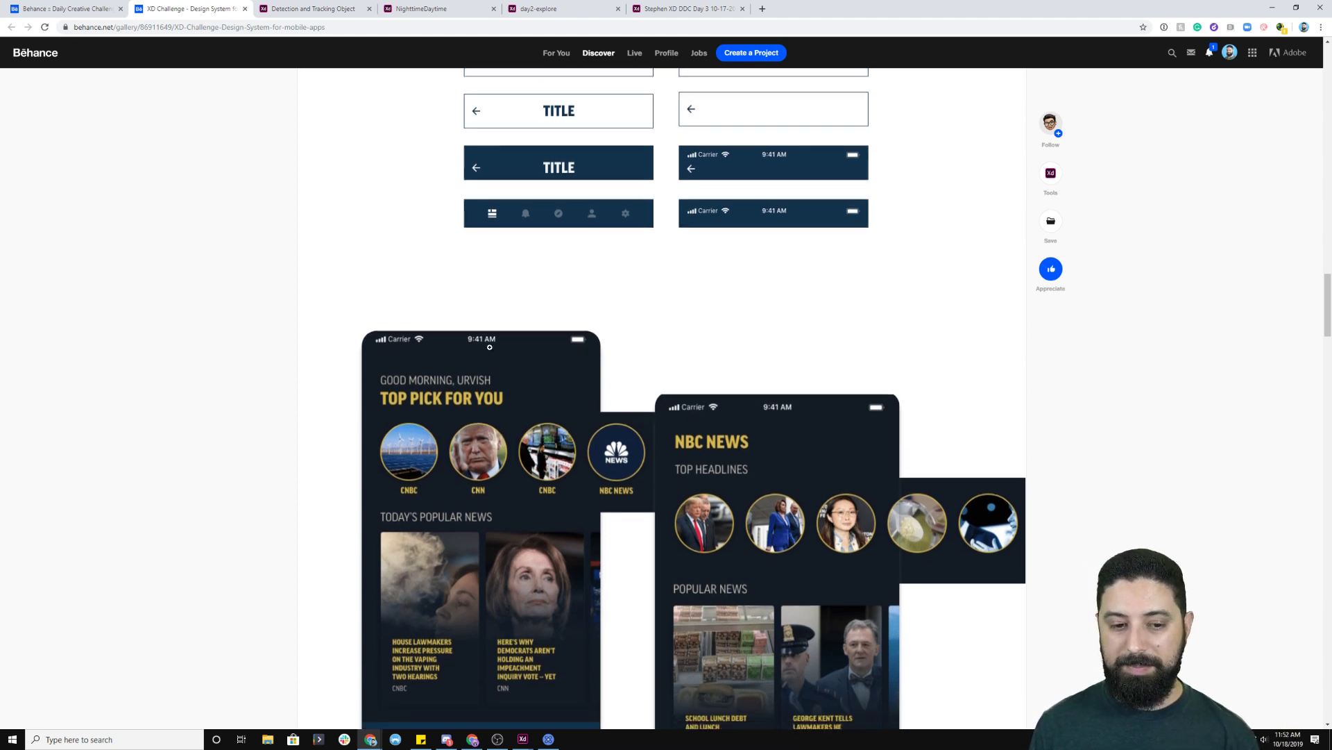
{"action": "scroll", "coordinate": [491, 345], "scroll_direction": "down", "scroll_amount": 2}
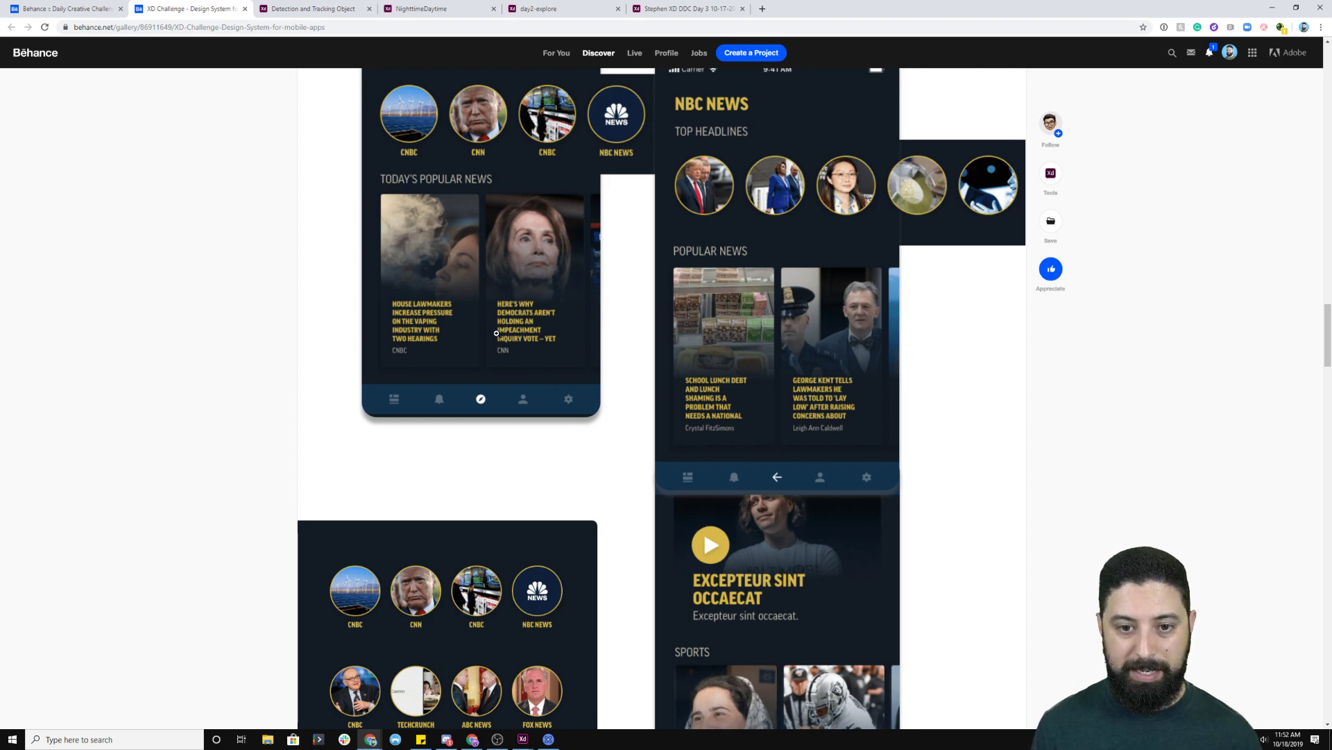
{"action": "scroll", "coordinate": [496, 333], "scroll_direction": "down", "scroll_amount": 5}
{"action": "scroll", "coordinate": [498, 337], "scroll_direction": "down", "scroll_amount": 10}
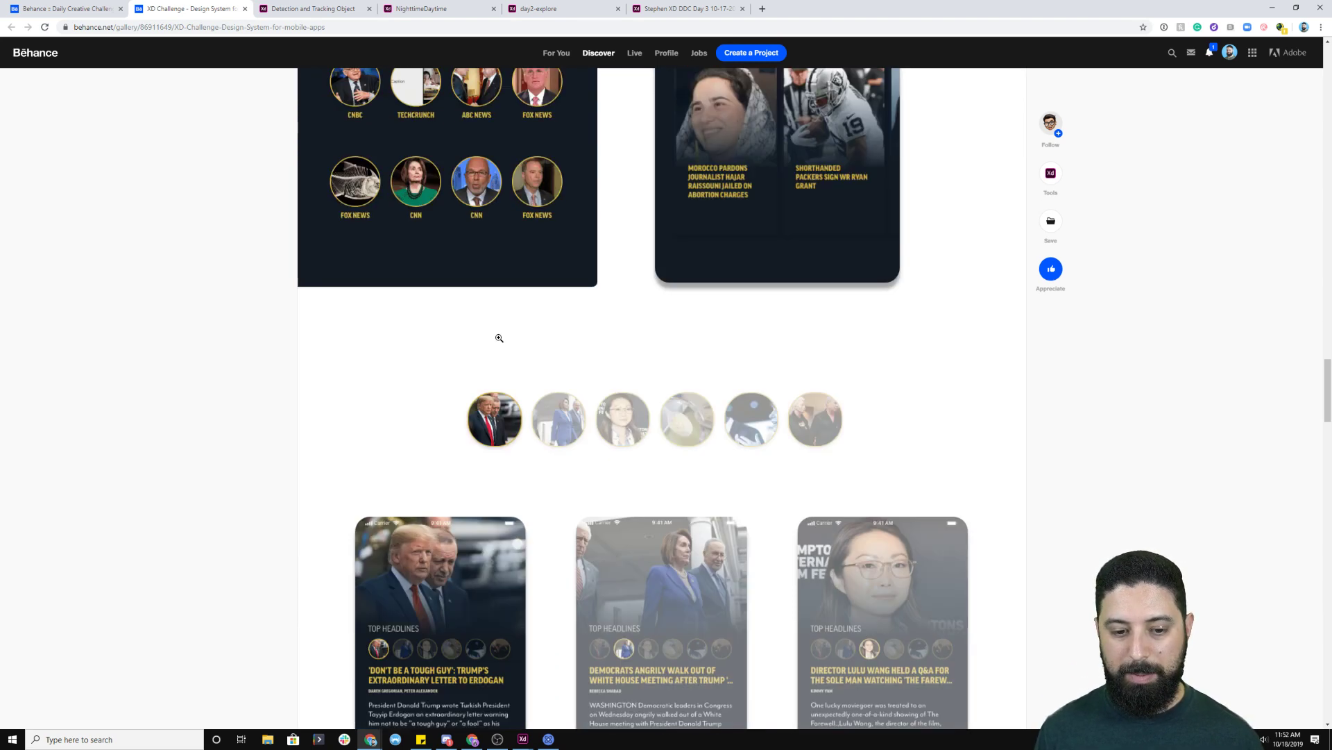
{"action": "scroll", "coordinate": [498, 337], "scroll_direction": "down", "scroll_amount": 15}
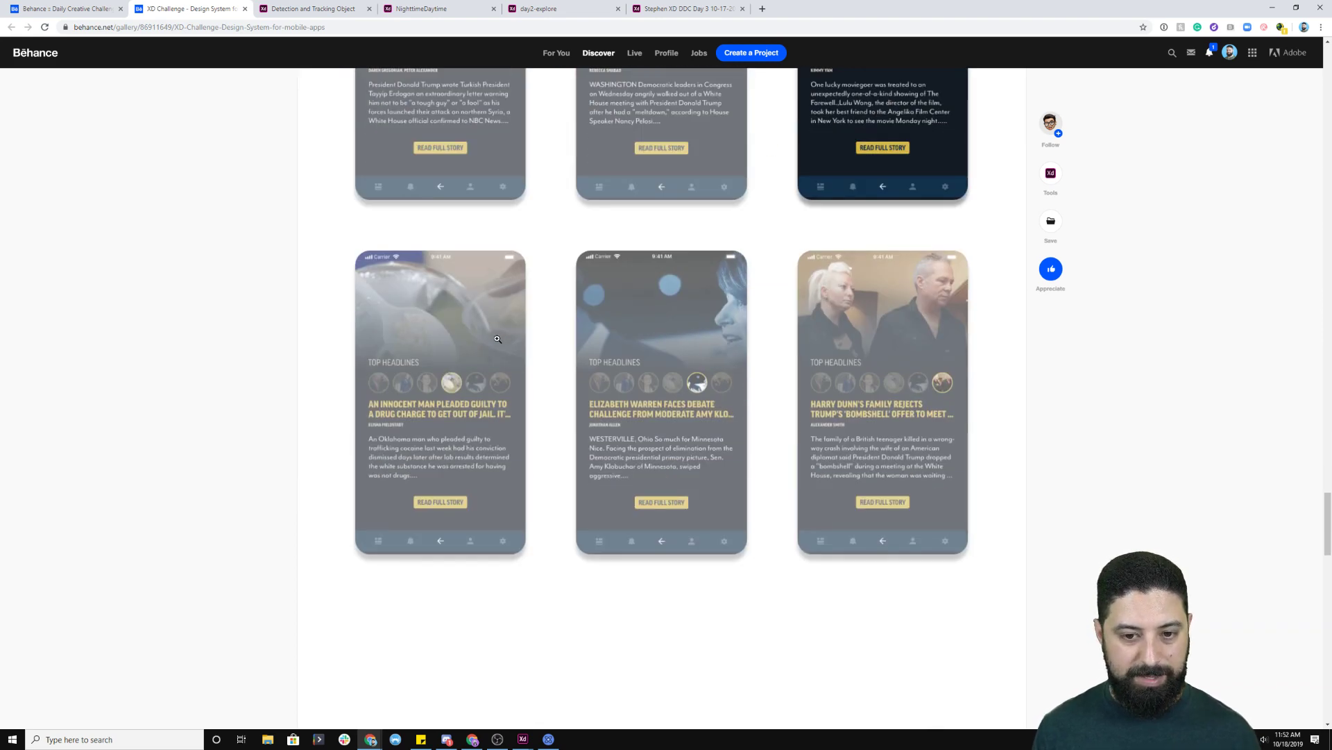
{"action": "scroll", "coordinate": [491, 351], "scroll_direction": "down", "scroll_amount": 8}
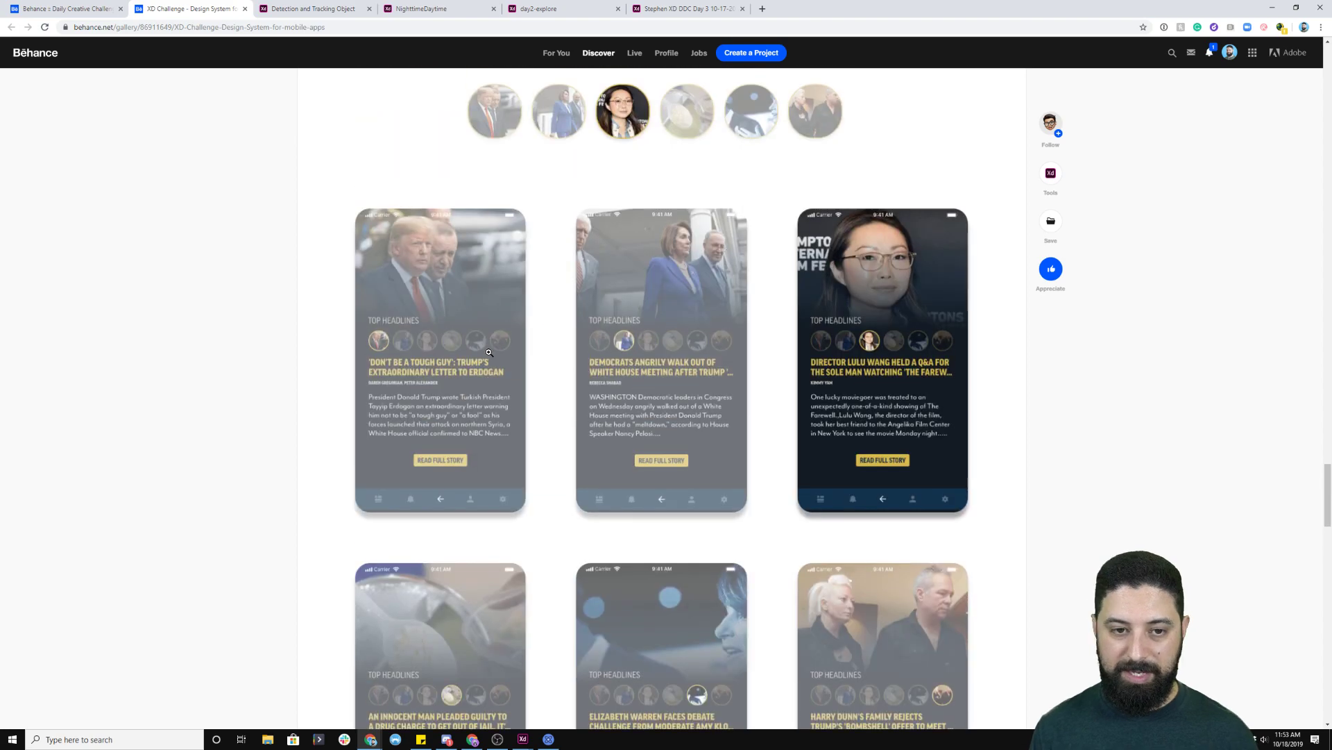
{"action": "scroll", "coordinate": [658, 378], "scroll_direction": "up", "scroll_amount": 6}
{"action": "scroll", "coordinate": [658, 378], "scroll_direction": "up", "scroll_amount": 15}
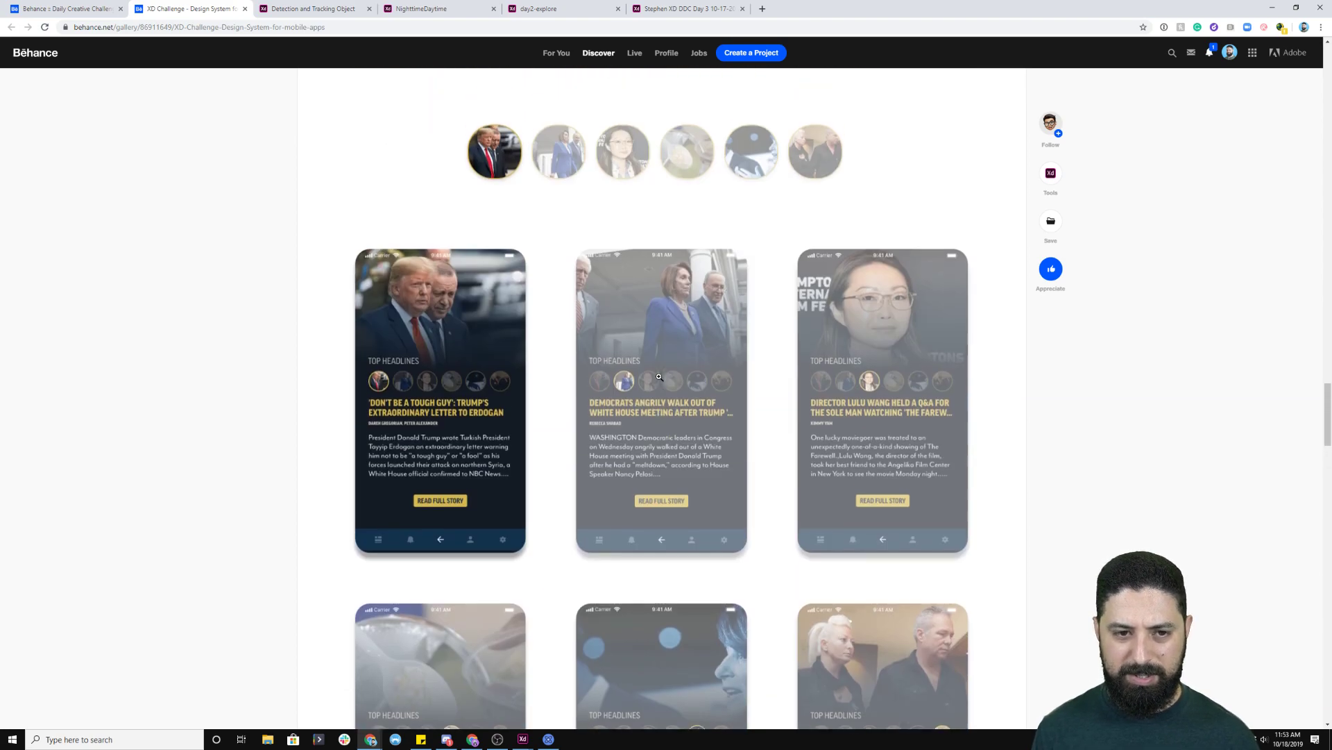
{"action": "scroll", "coordinate": [659, 376], "scroll_direction": "up", "scroll_amount": 7}
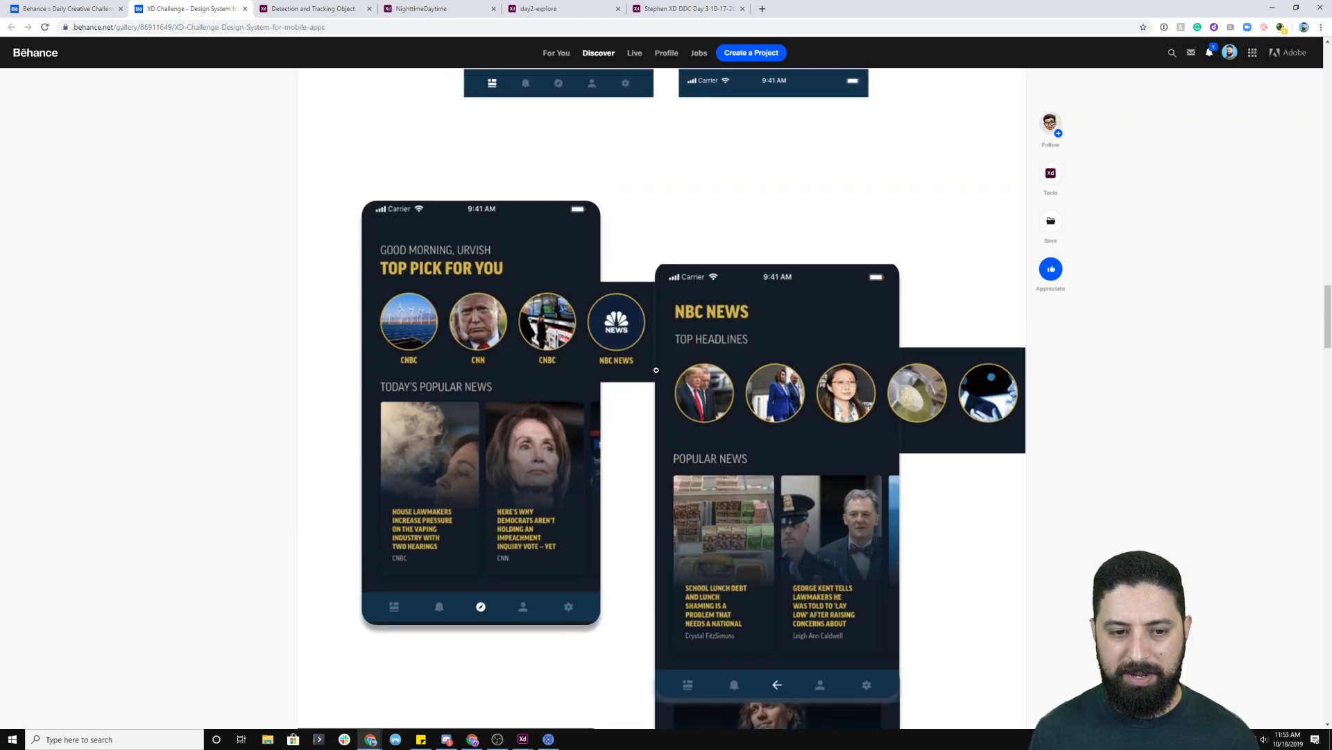
- Close the design system project and run the Detection and Tracking Object prototype from target detection through its scan results back to the start
{"action": "left_click", "coordinate": [244, 8]}
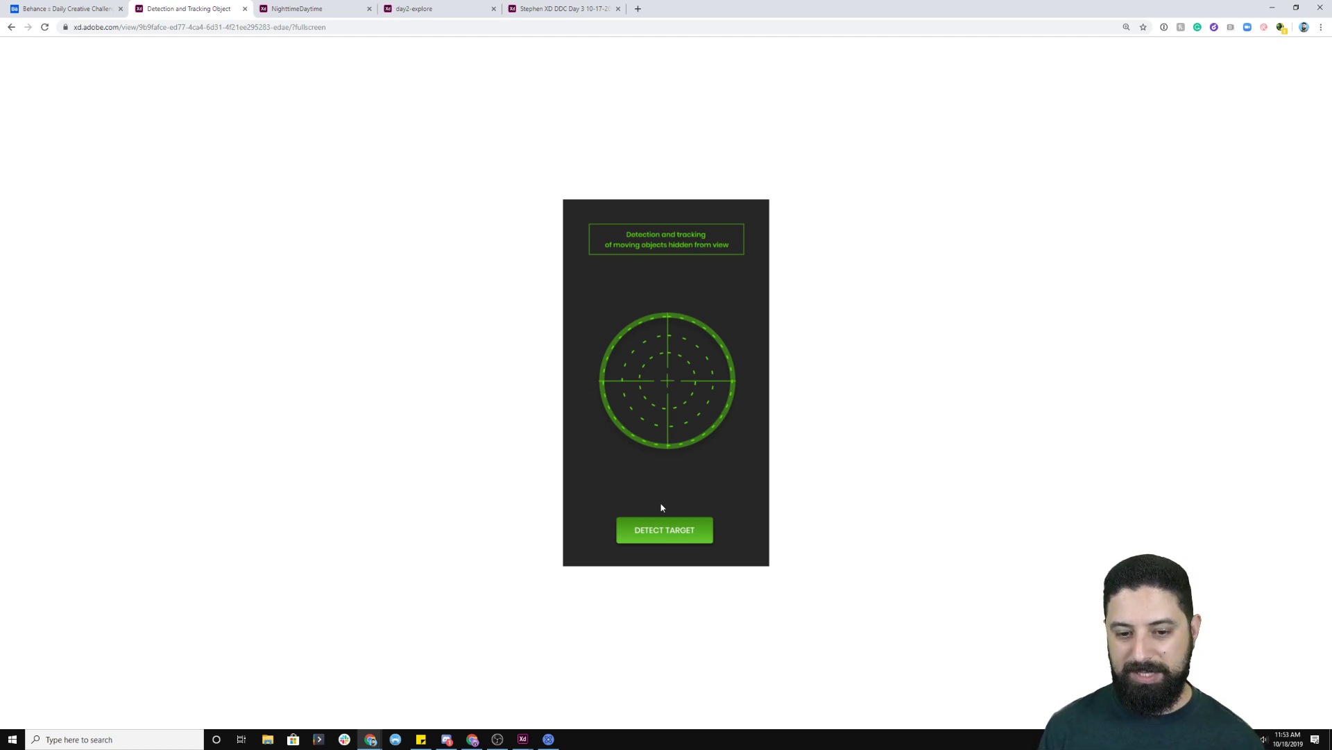
{"action": "left_click", "coordinate": [664, 537]}
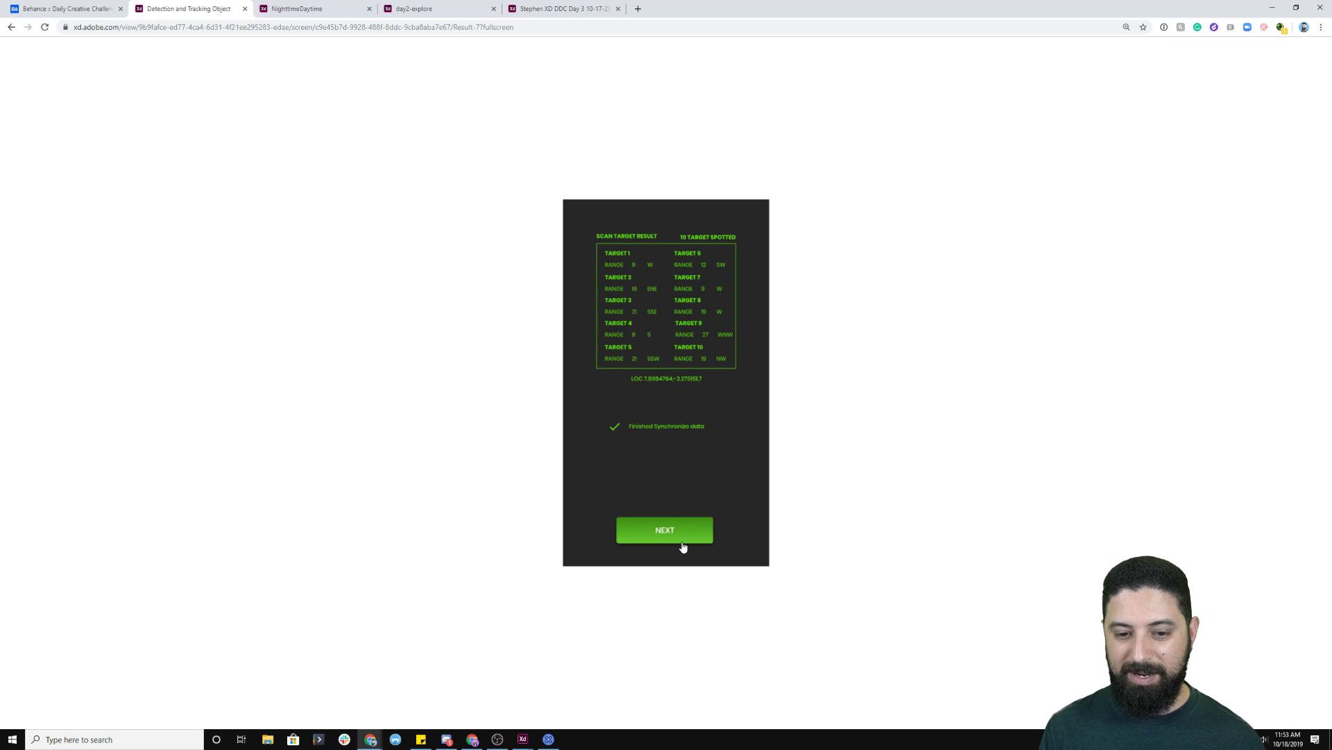
{"action": "left_click", "coordinate": [667, 533]}
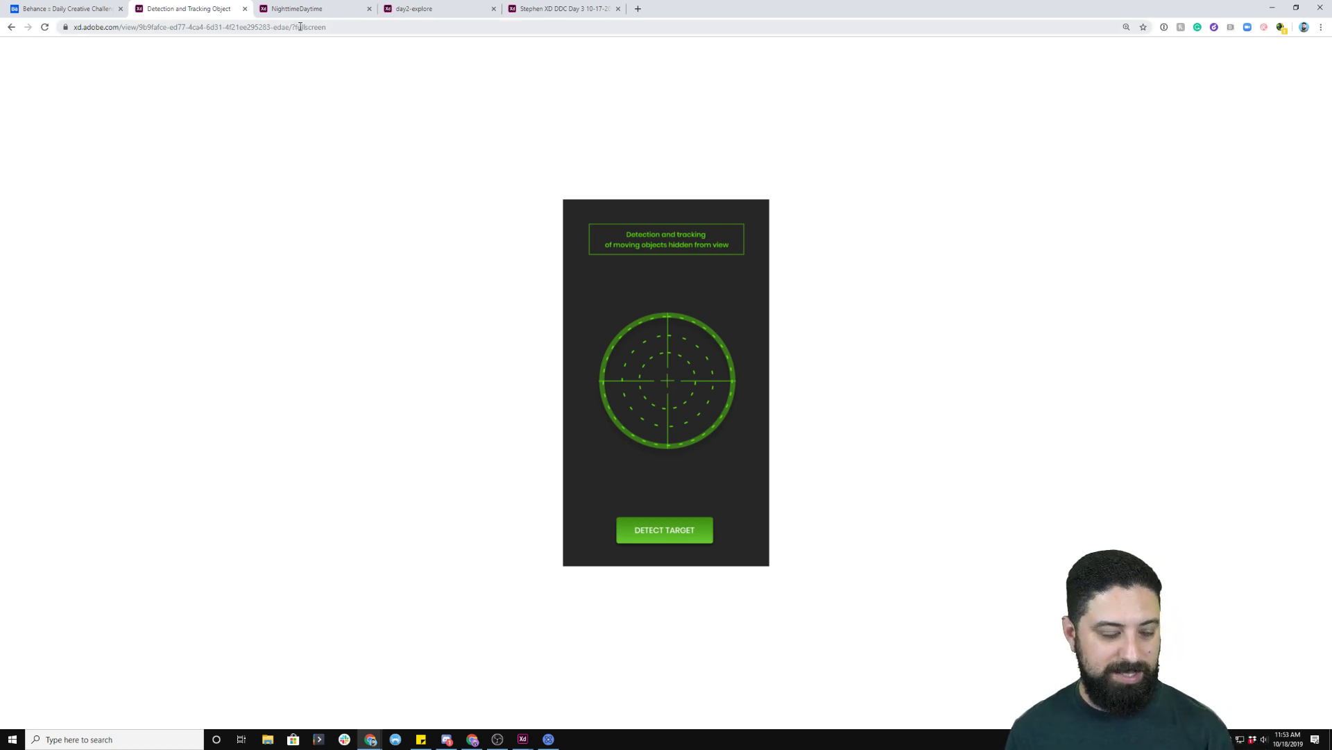
- Close the Detection and Tracking Object prototype, then open the living room in the NighttimeDaytime prototype and switch its lamp on
{"action": "left_click", "coordinate": [245, 9]}
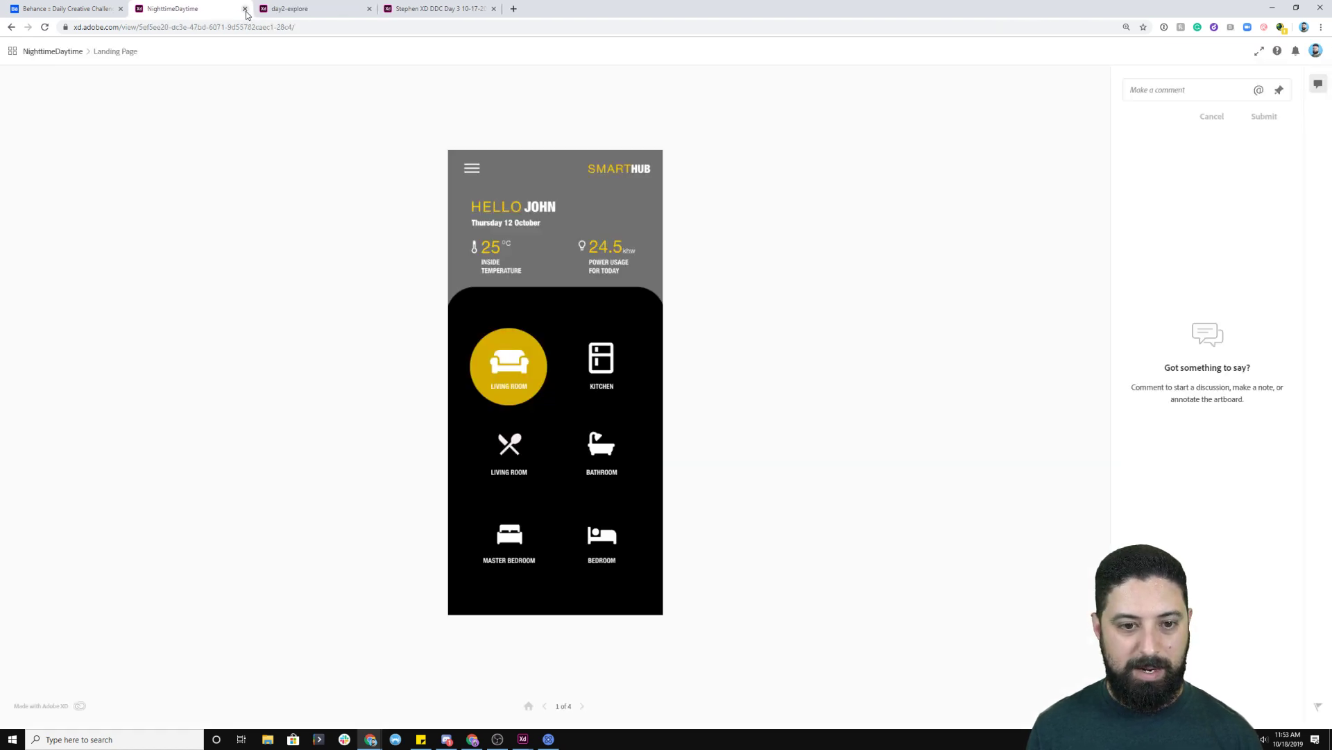
{"action": "left_click", "coordinate": [274, 10]}
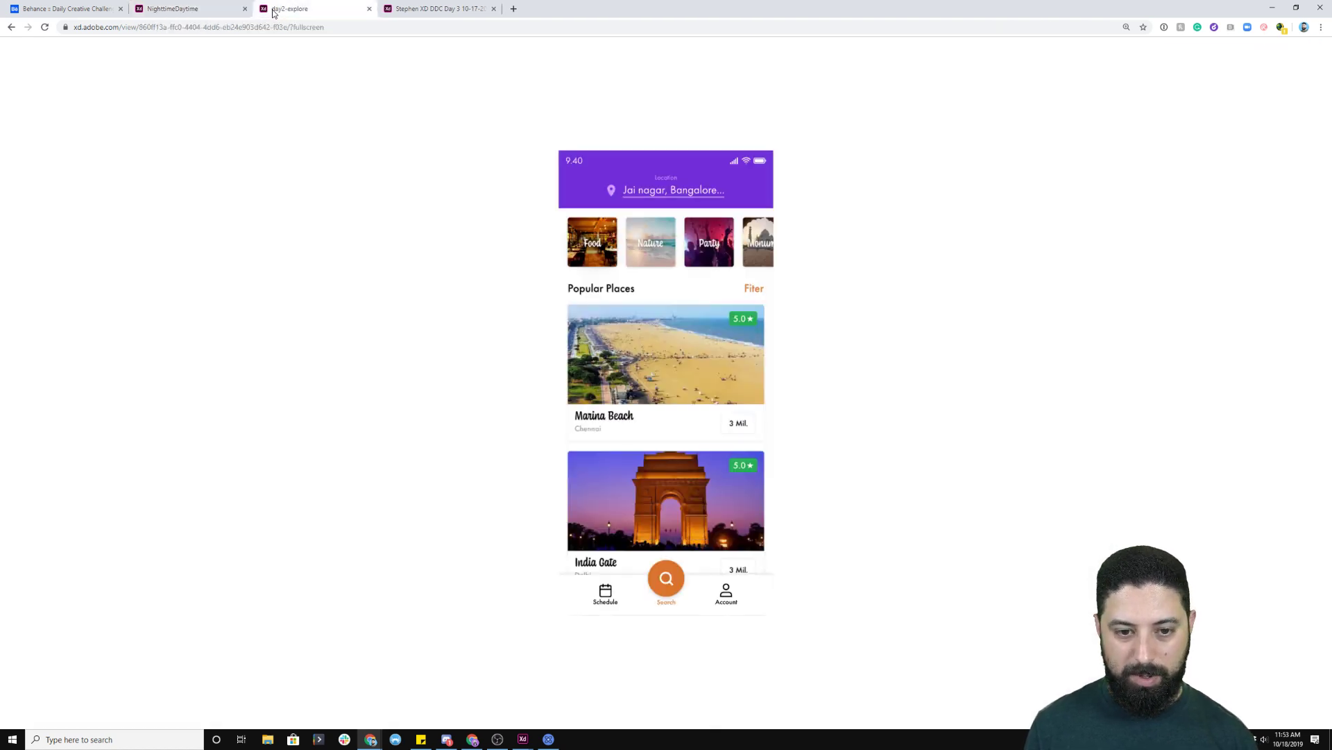
{"action": "left_click", "coordinate": [207, 10]}
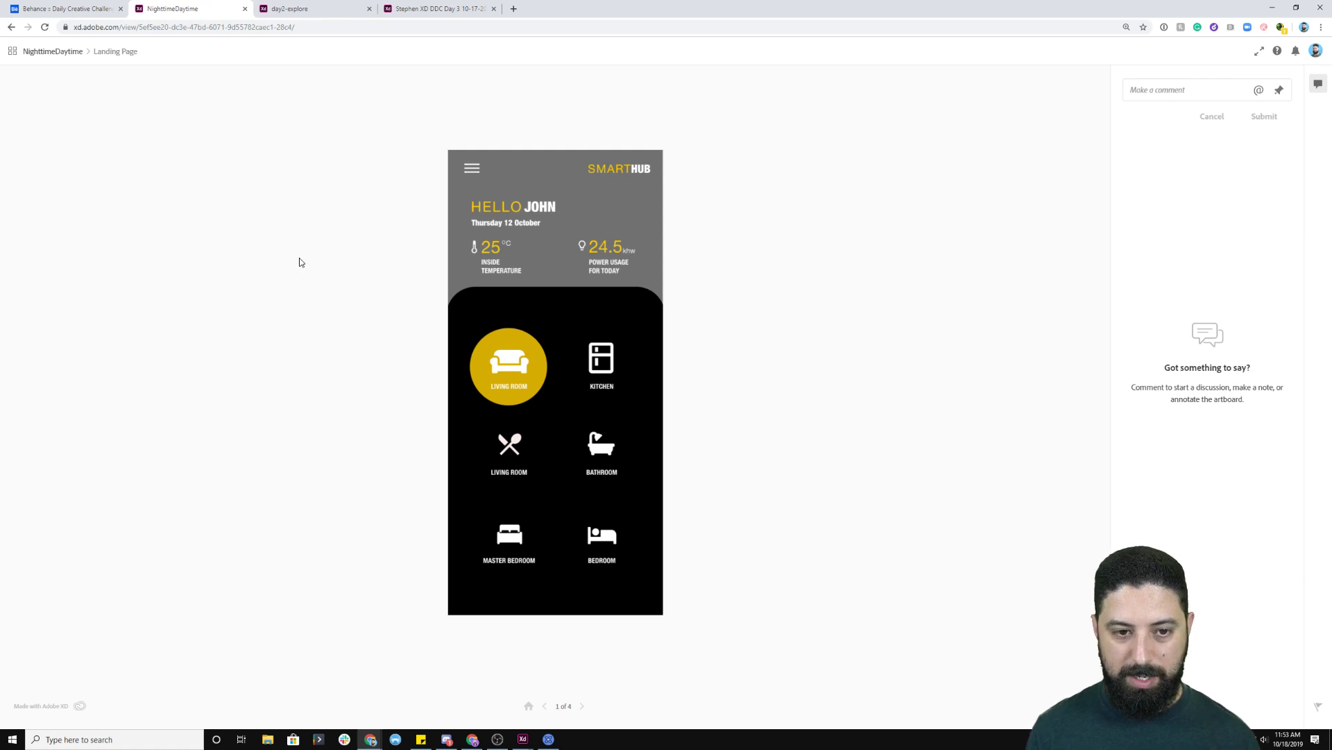
{"action": "left_click", "coordinate": [573, 303]}
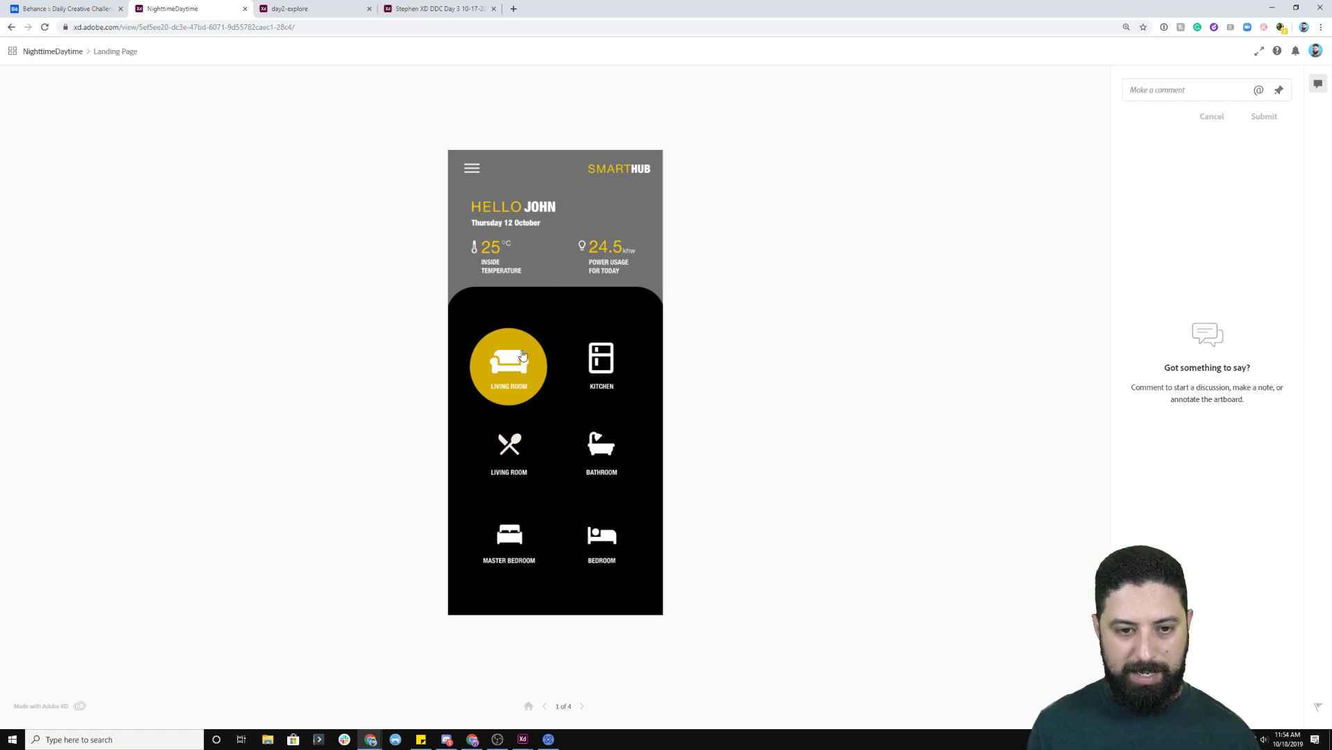
{"action": "left_click", "coordinate": [572, 309]}
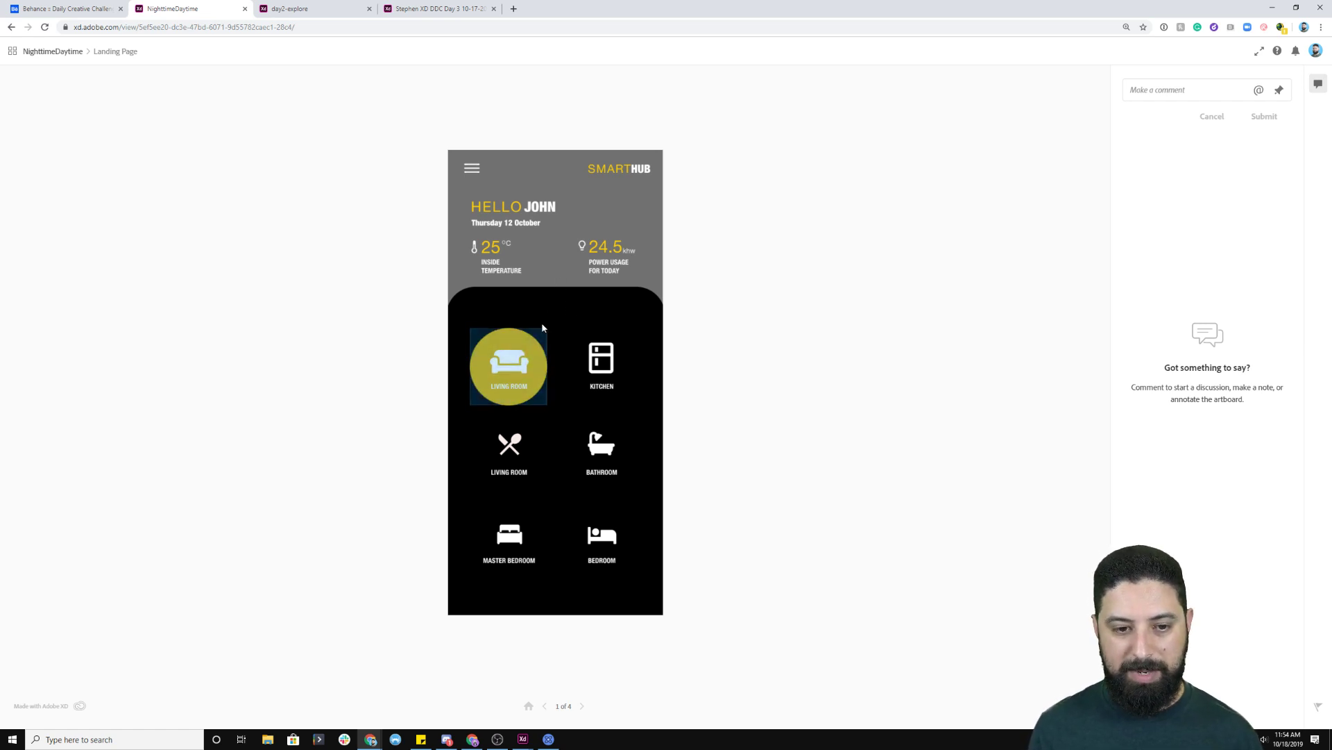
{"action": "left_click", "coordinate": [520, 367]}
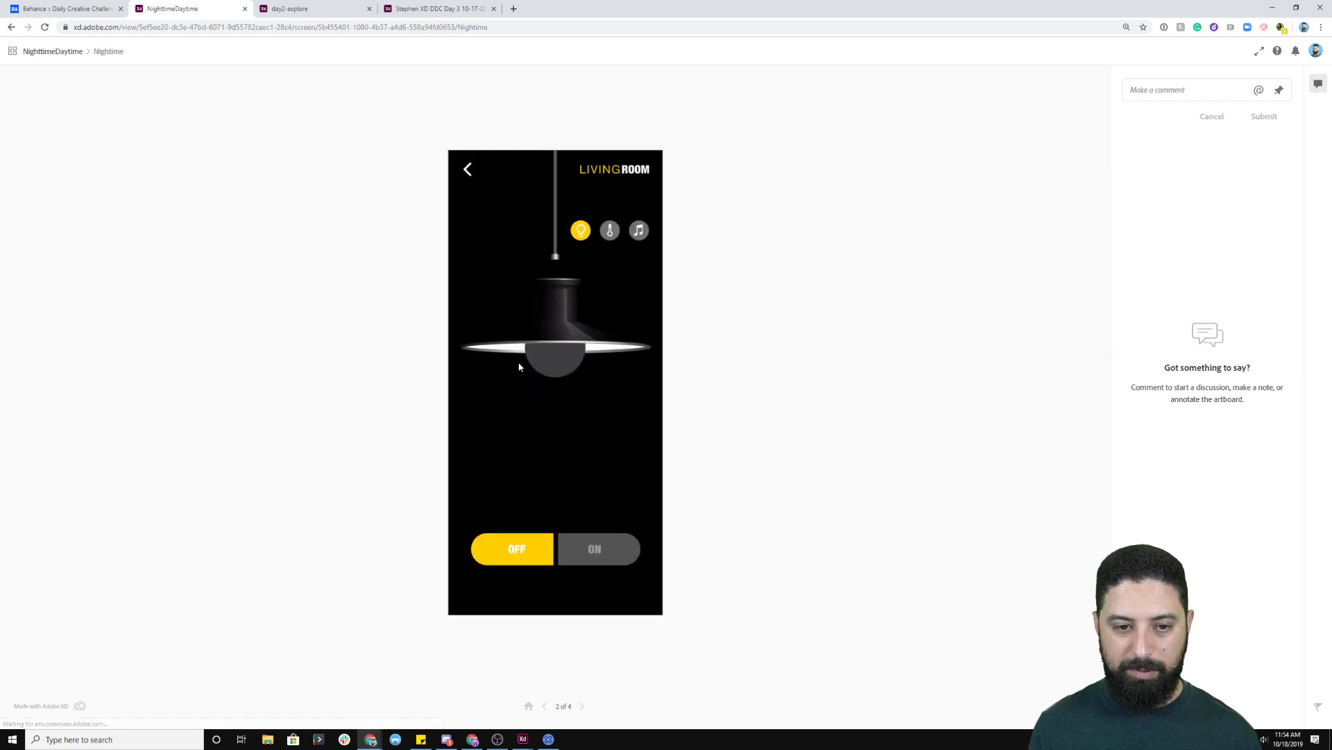
{"action": "left_click", "coordinate": [568, 430]}
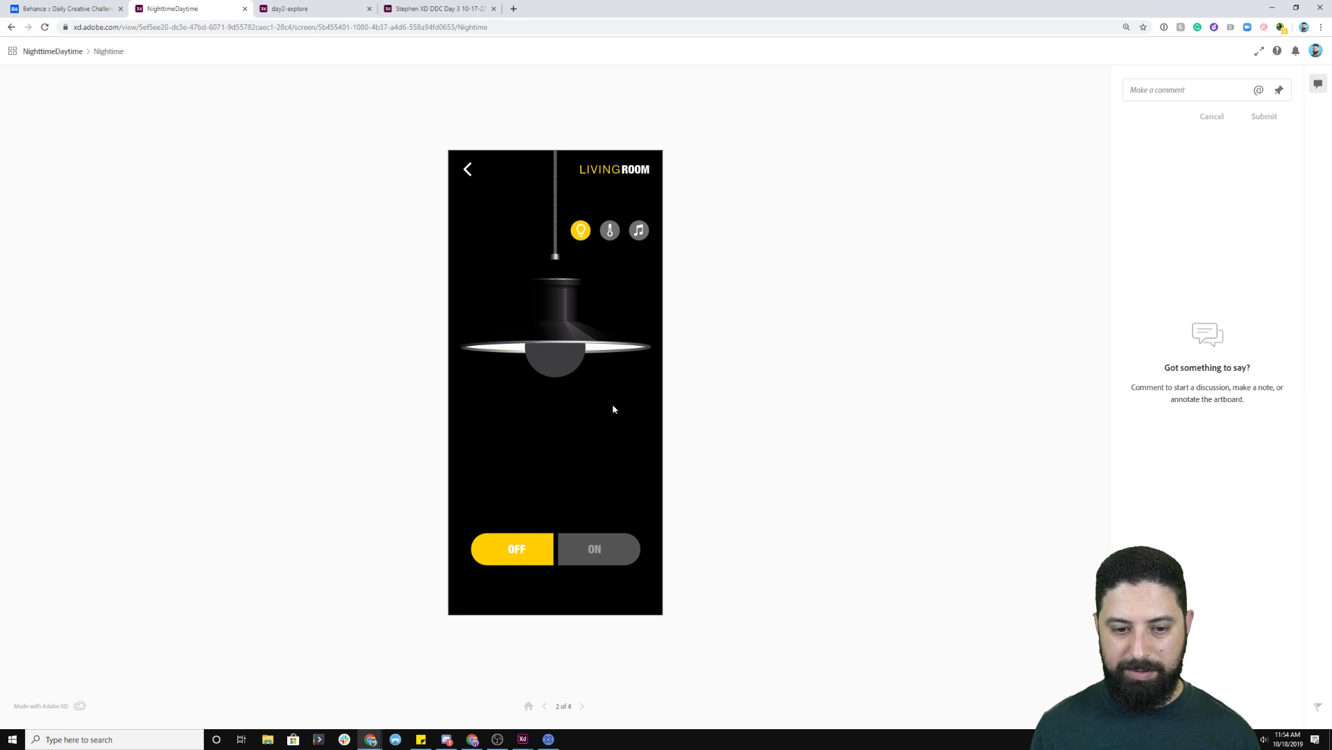
{"action": "left_click", "coordinate": [610, 549]}
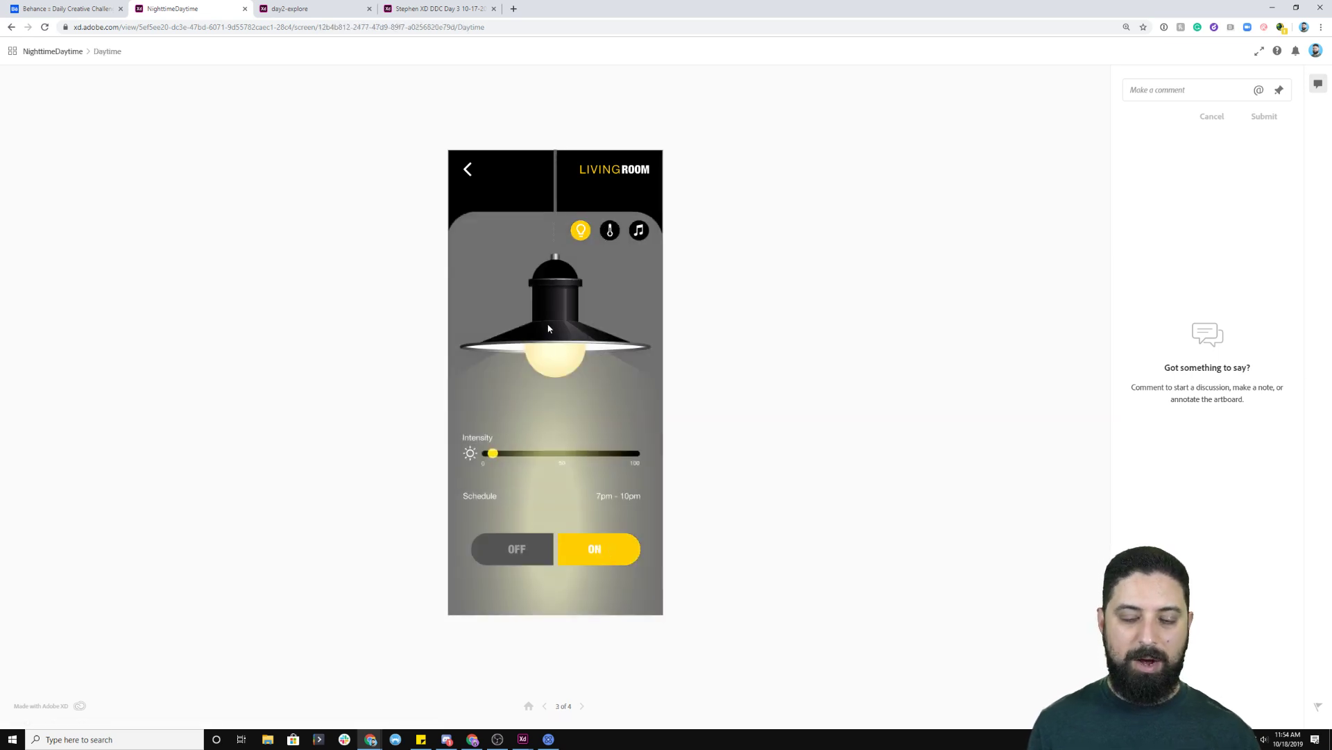
- Try to raise the lamp's intensity on the living room's Daytime screen
{"action": "left_click", "coordinate": [490, 463]}
{"action": "left_click_drag", "start_coordinate": [491, 460], "coordinate": [619, 460]}
{"action": "mouse_move", "coordinate": [546, 455]}
{"action": "left_mouse_down"}
{"action": "mouse_move", "coordinate": [592, 453]}
{"action": "mouse_move", "coordinate": [535, 444]}
{"action": "left_mouse_up"}
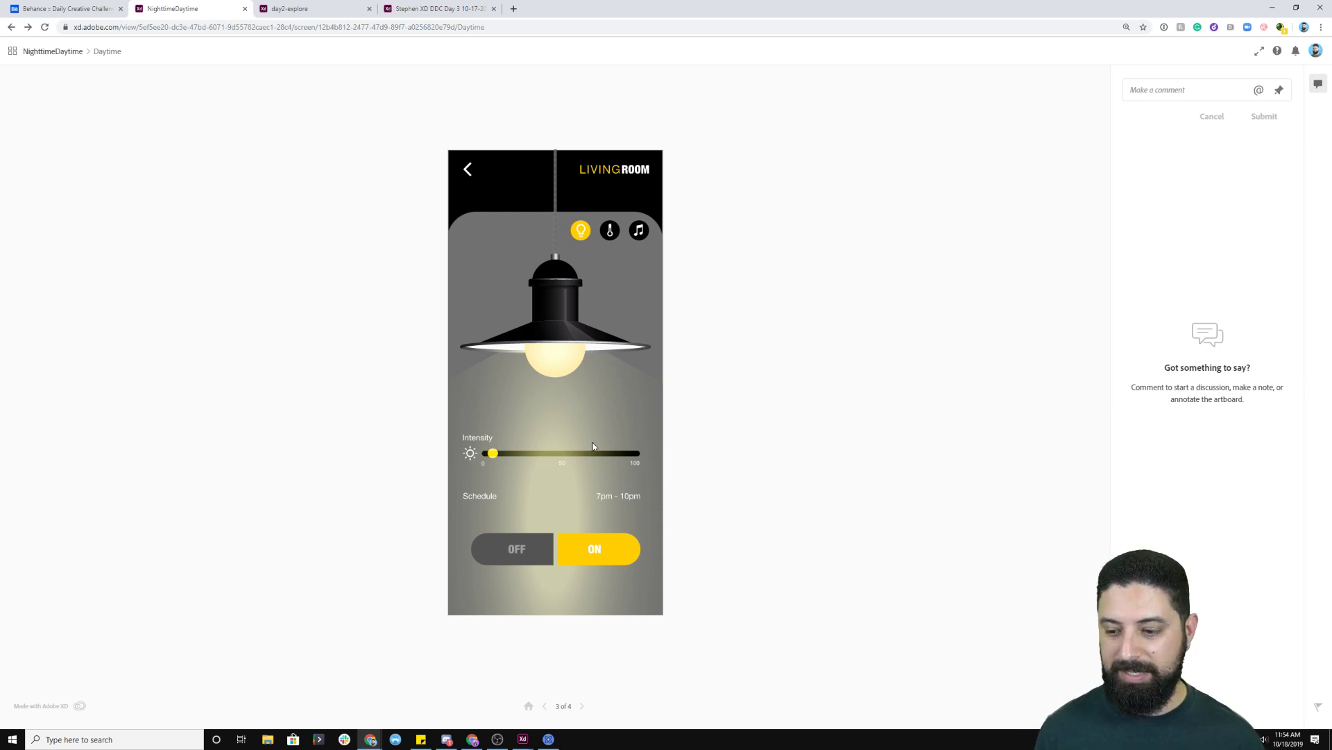
- Switch to the day2-explore prototype, open its location picker and choose a city to reach the search map
{"action": "left_click", "coordinate": [314, 14]}
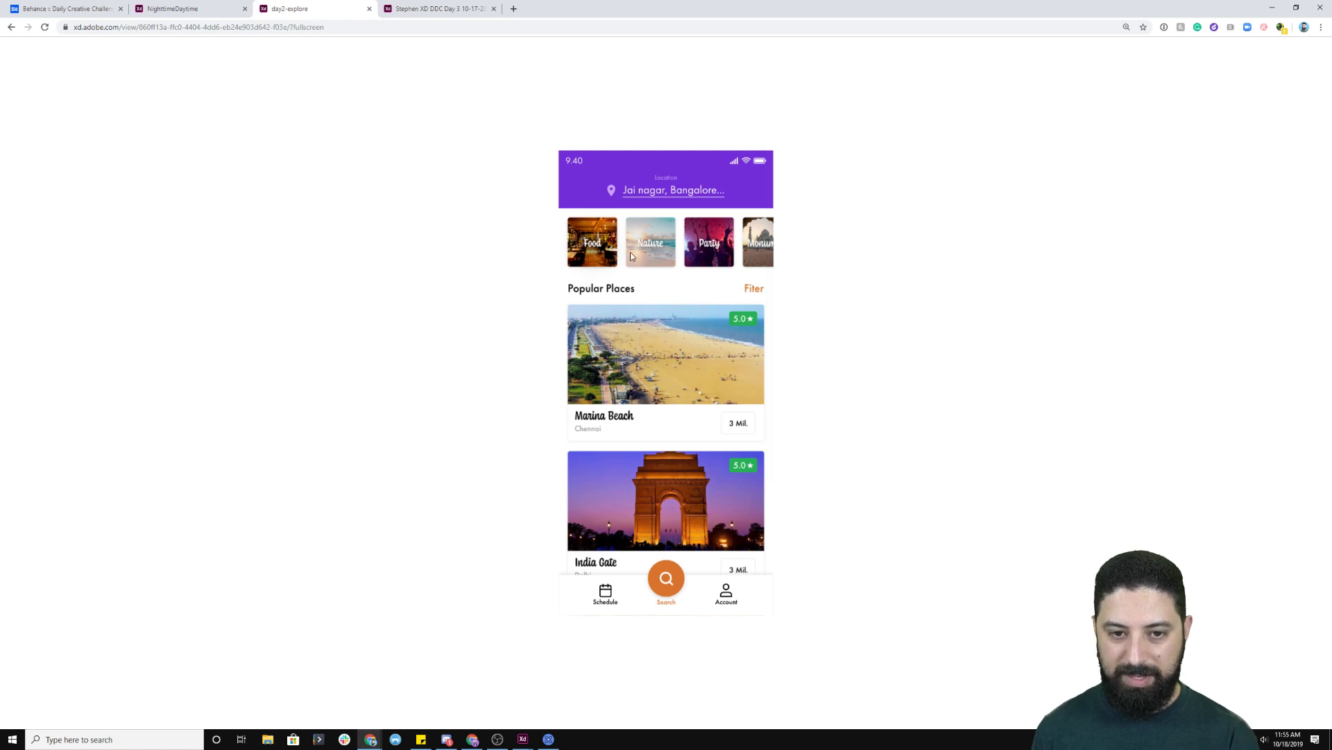
{"action": "left_click", "coordinate": [684, 277]}
{"action": "left_click", "coordinate": [673, 191]}
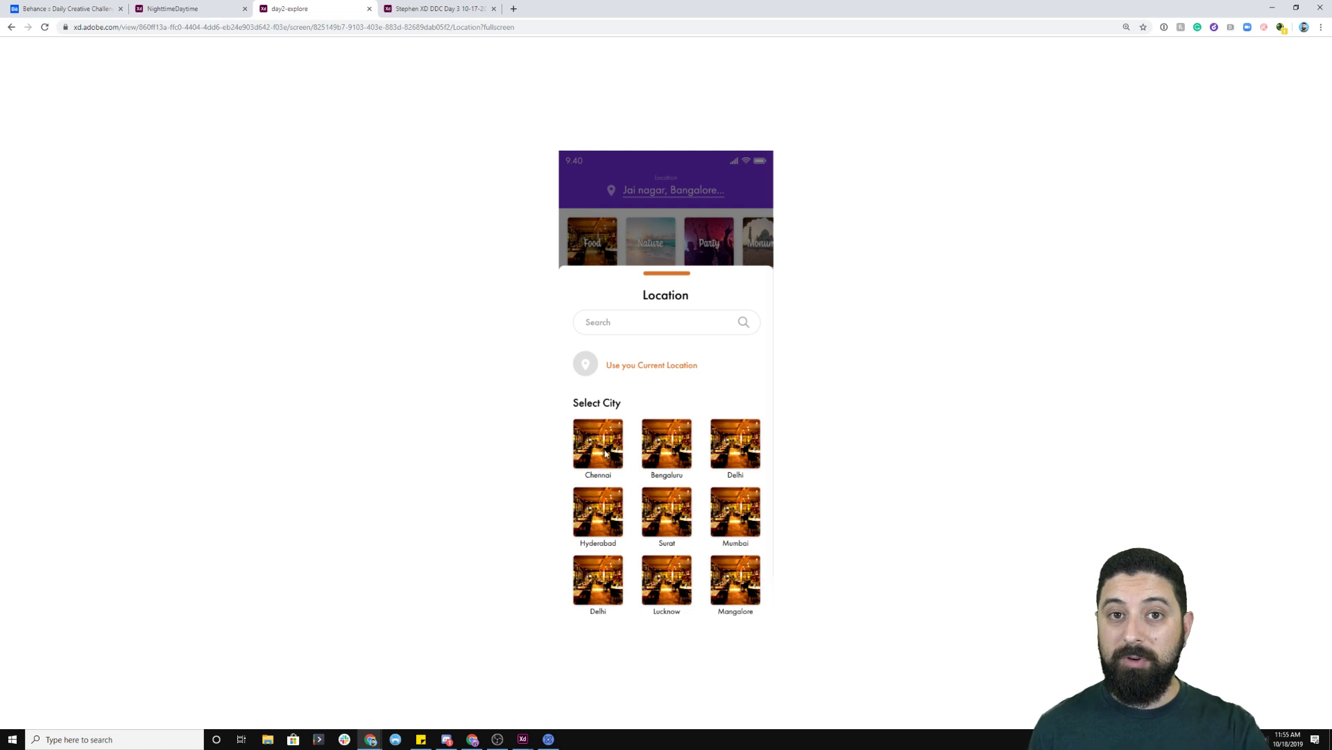
{"action": "left_click", "coordinate": [681, 537]}
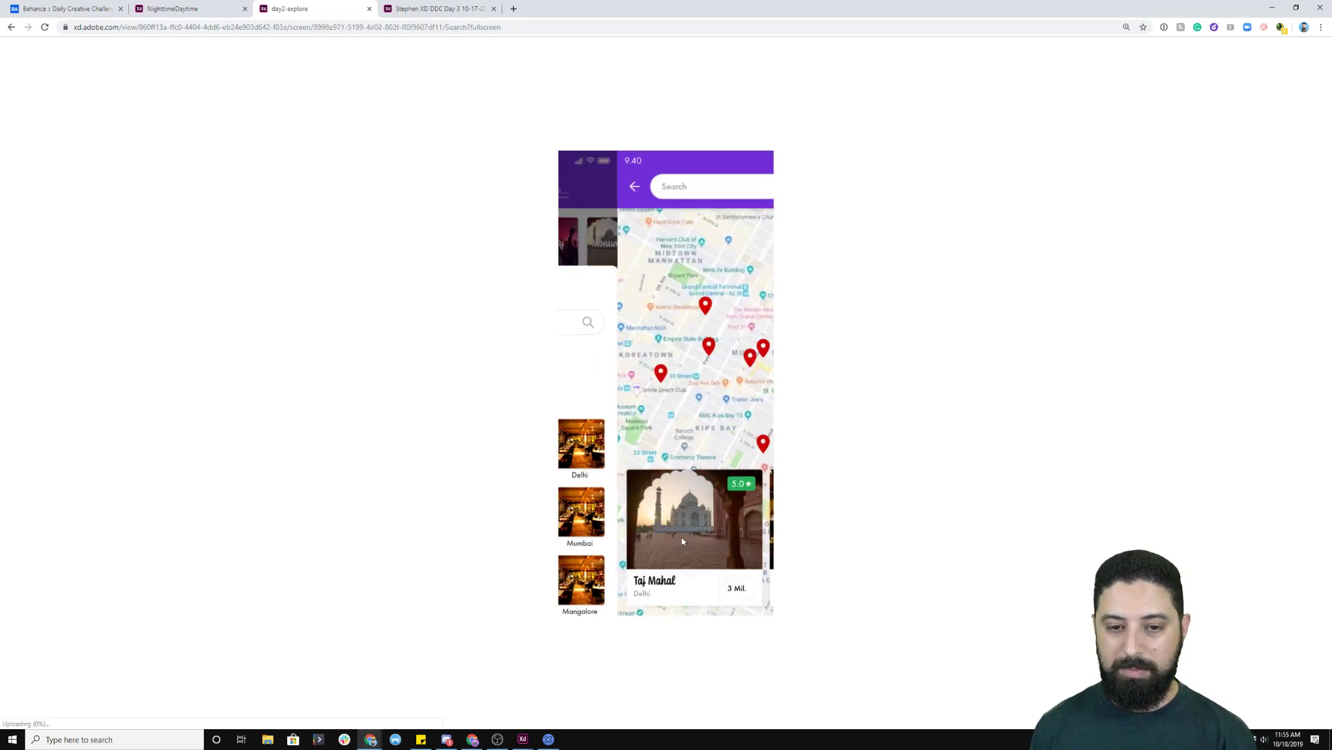
- View the Marina Beach detail page through its description and open the date and time selection for adding it to the schedule
{"action": "left_click", "coordinate": [655, 209]}
{"action": "left_click", "coordinate": [655, 276]}
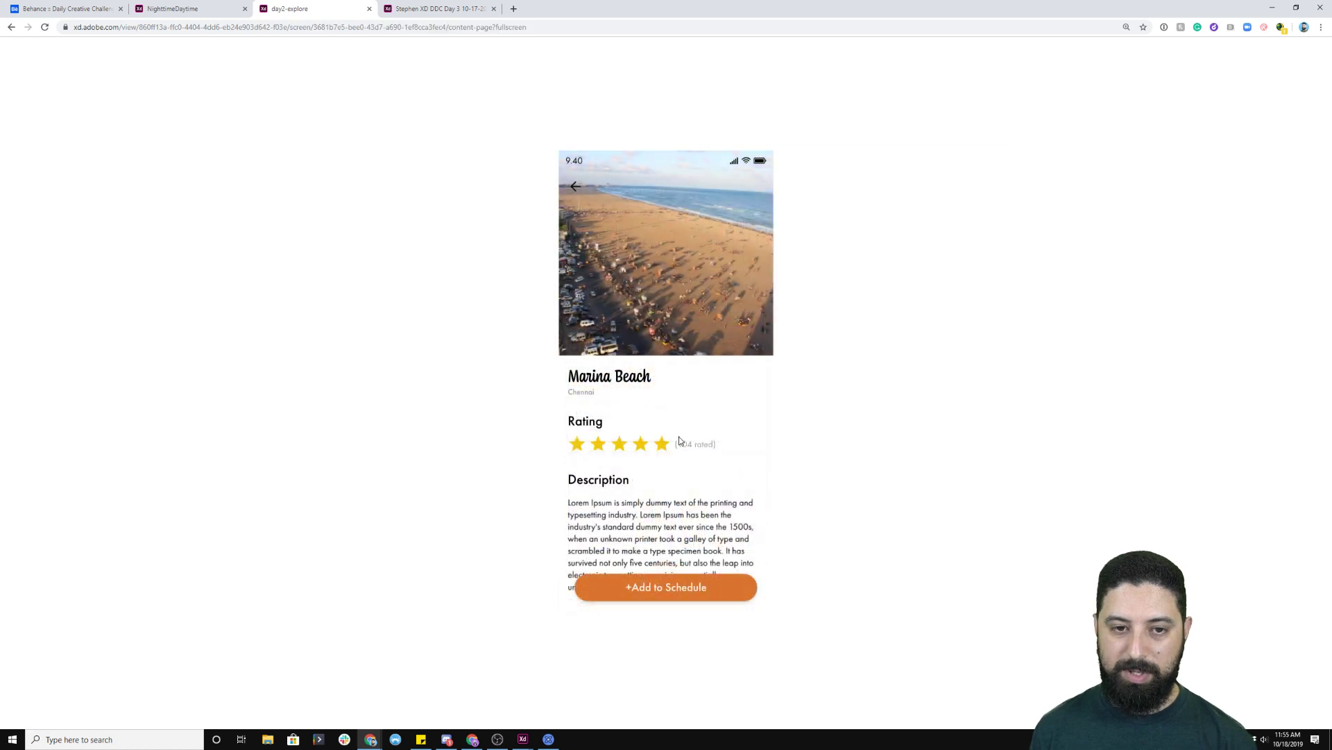
{"action": "scroll", "coordinate": [652, 396], "scroll_direction": "down", "scroll_amount": 2}
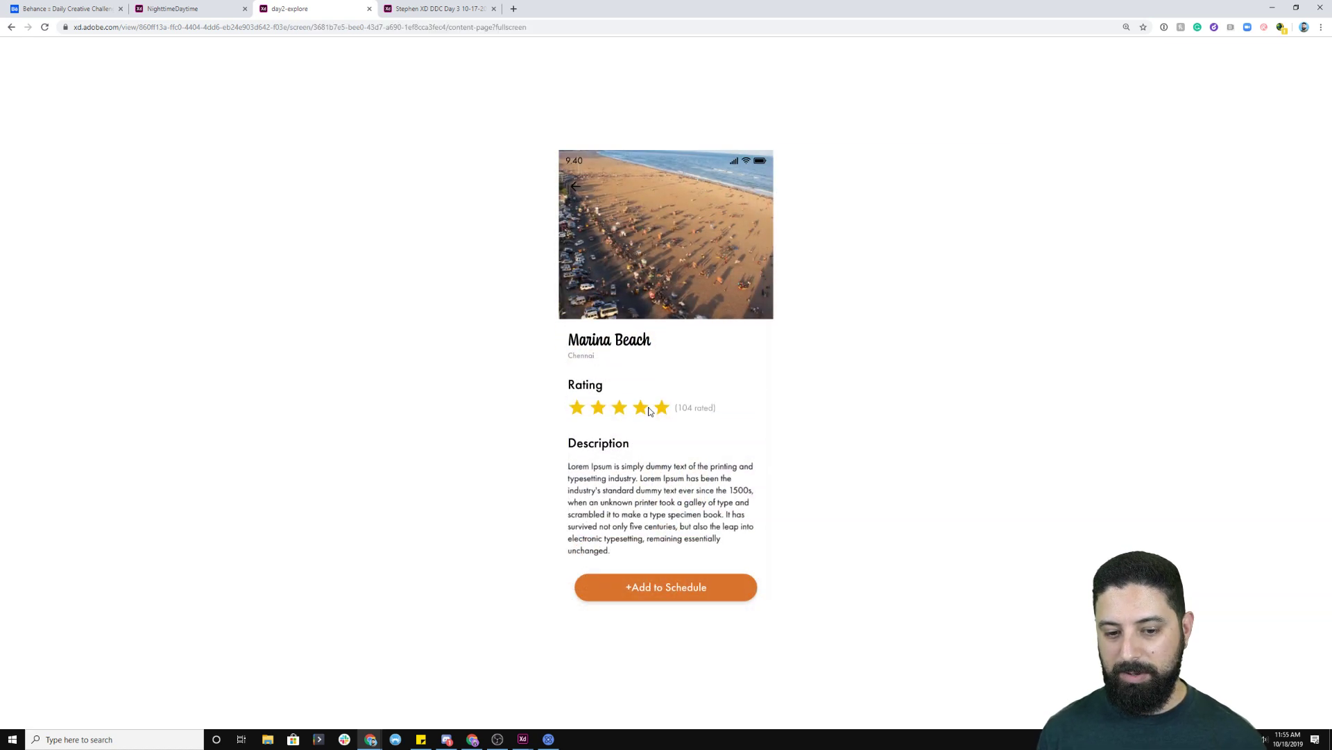
{"action": "left_click", "coordinate": [669, 587]}
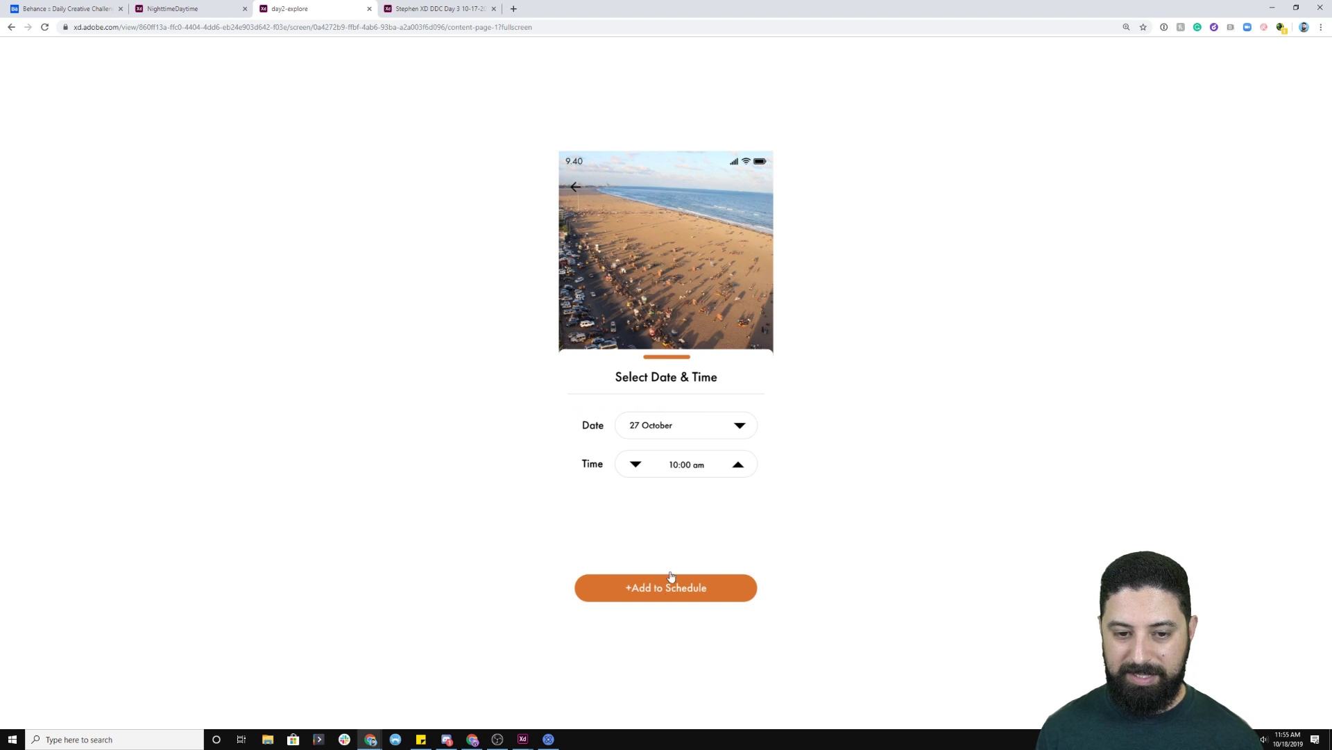